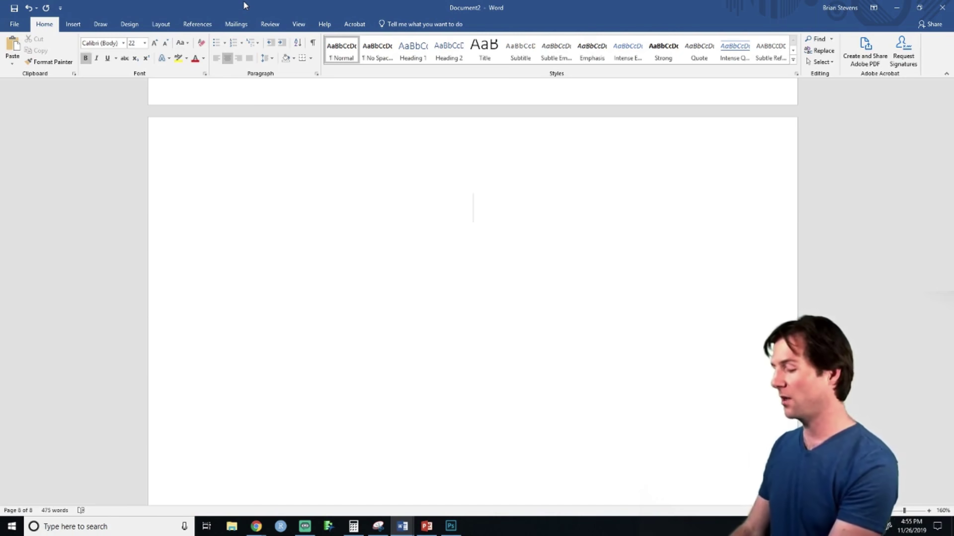
# - Type the bold centred title 'Two-Sample T-Test' and left-align the empty line beneath it
pyautogui.write('Two Sample ')
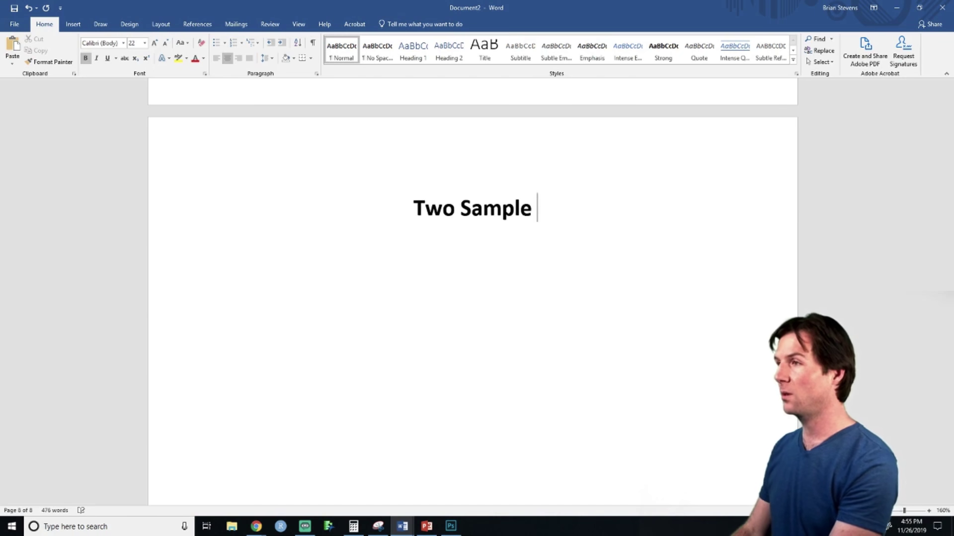
pyautogui.write('T-Test')
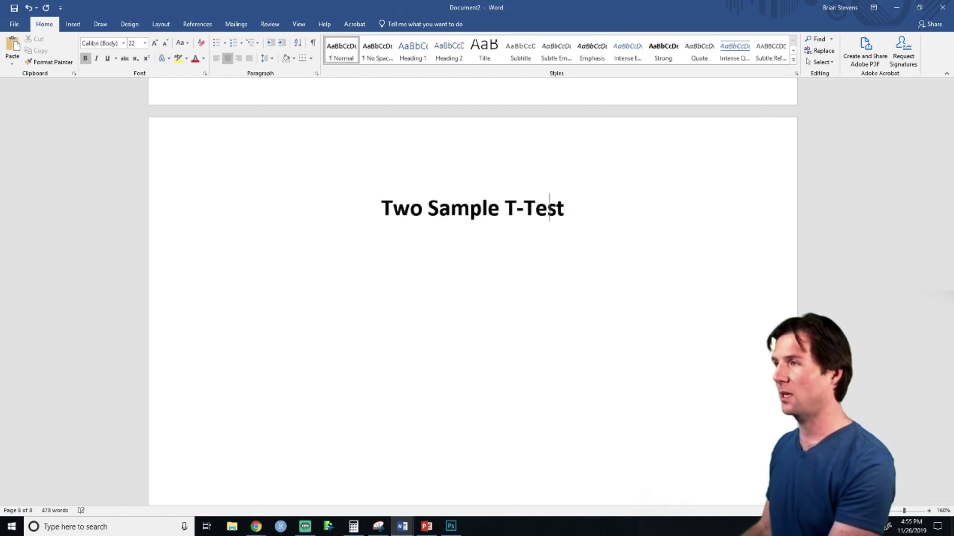
pyautogui.press('BackSpace')
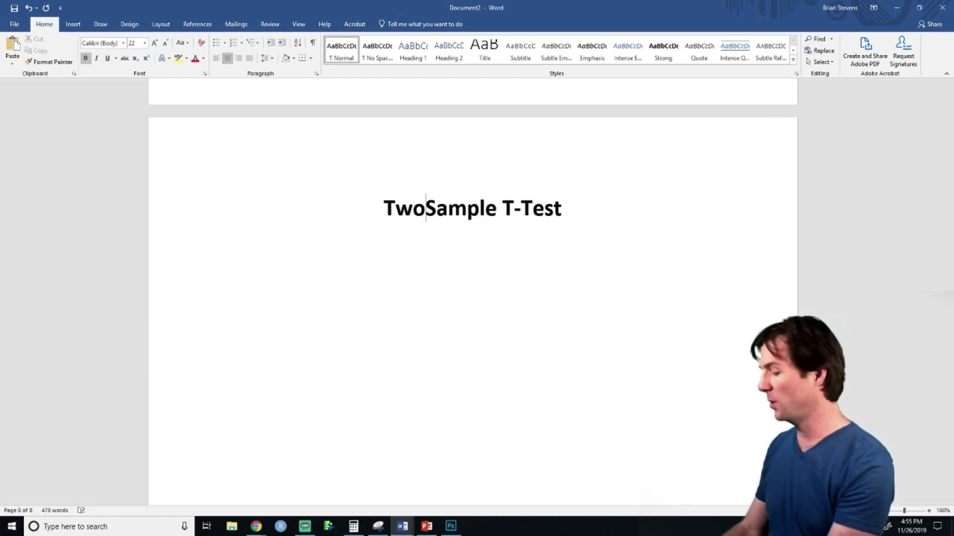
pyautogui.write('-')
pyautogui.press('Return')
pyautogui.hotkey('ctrl', 'b')
pyautogui.hotkey('ctrl', 'l')
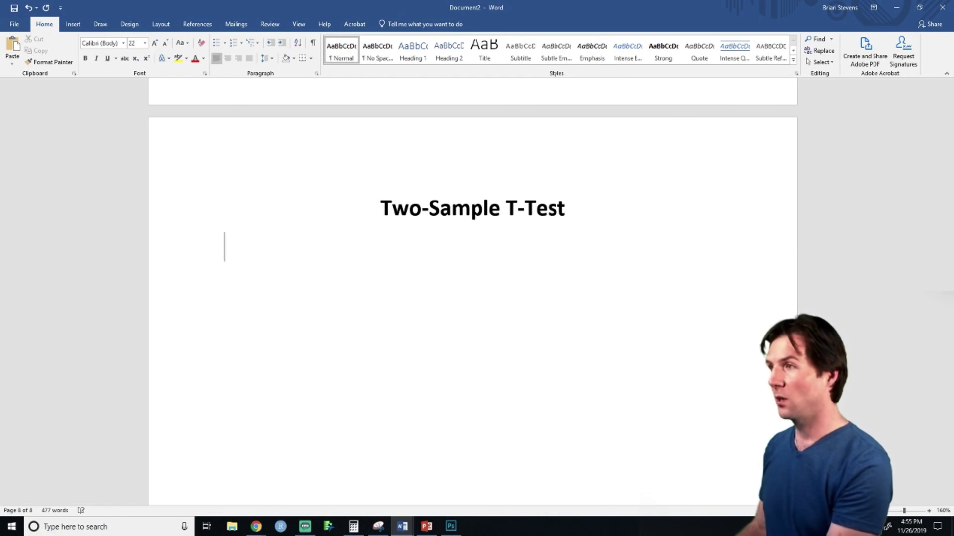
pyautogui.press('BackSpace')
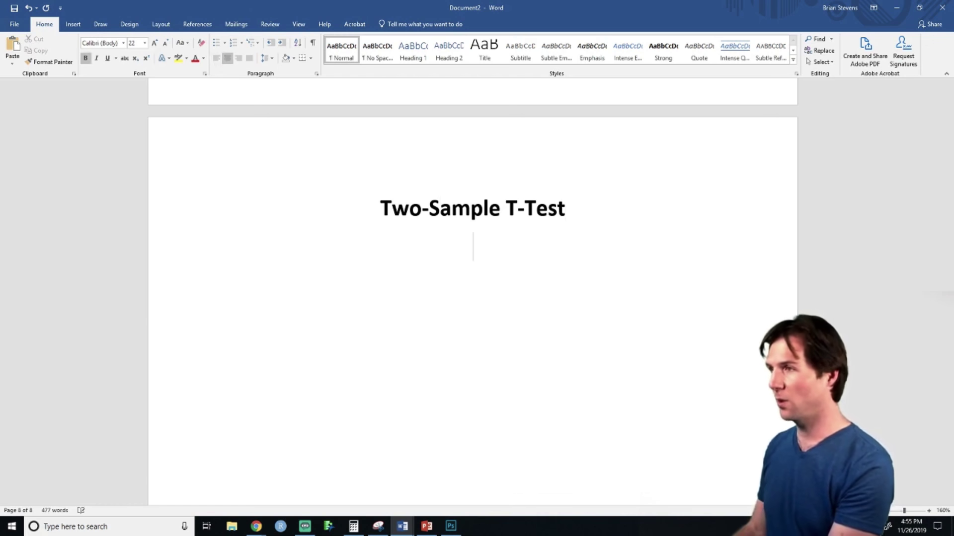
pyautogui.press('Return')
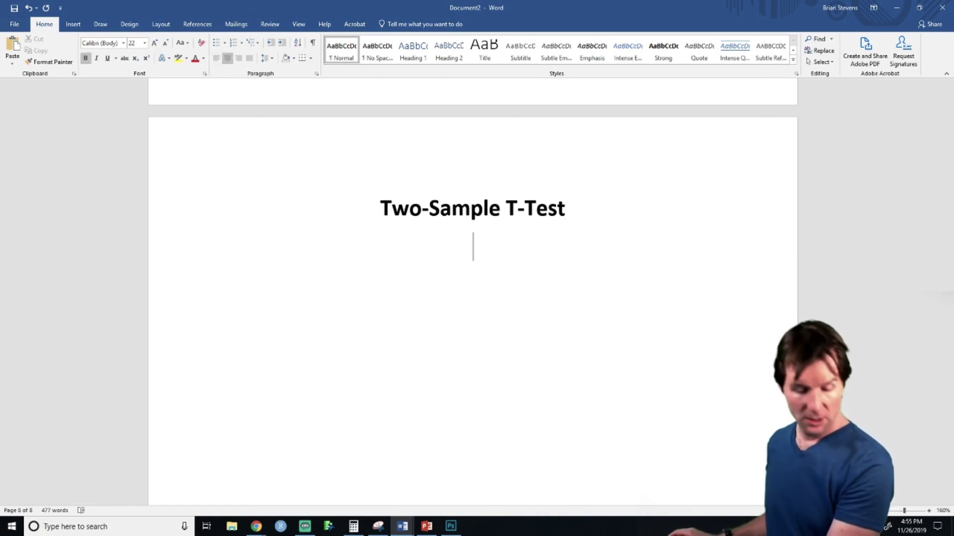
pyautogui.click(217, 58)
# - Write a bold 'When to use:' label followed by the quantitative Y, two-level categorical X explanation
pyautogui.hotkey('ctrl', 'b')
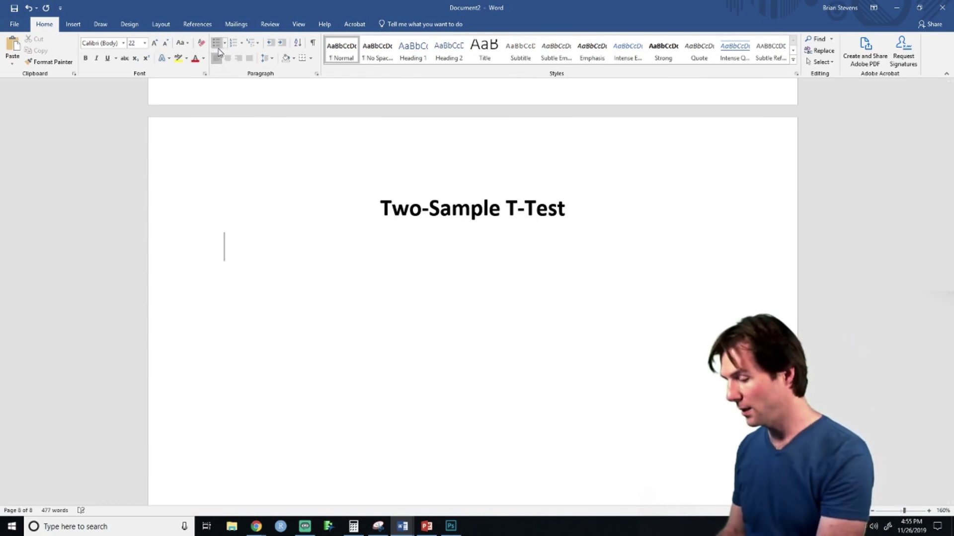
pyautogui.write('W')
pyautogui.press('BackSpace')
pyautogui.hotkey('ctrl', 'b')
pyautogui.write('W')
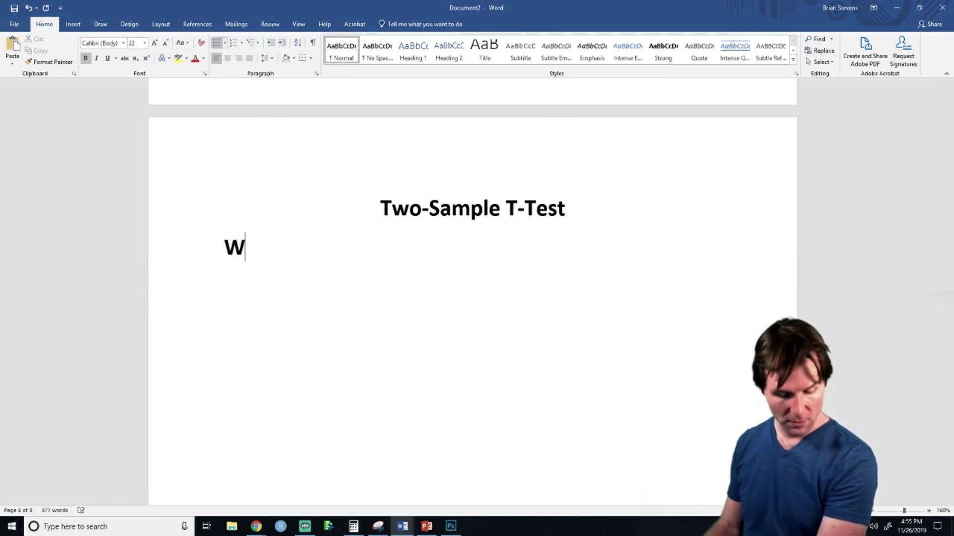
pyautogui.write('hen to use:')
pyautogui.hotkey('ctrl', 'b')
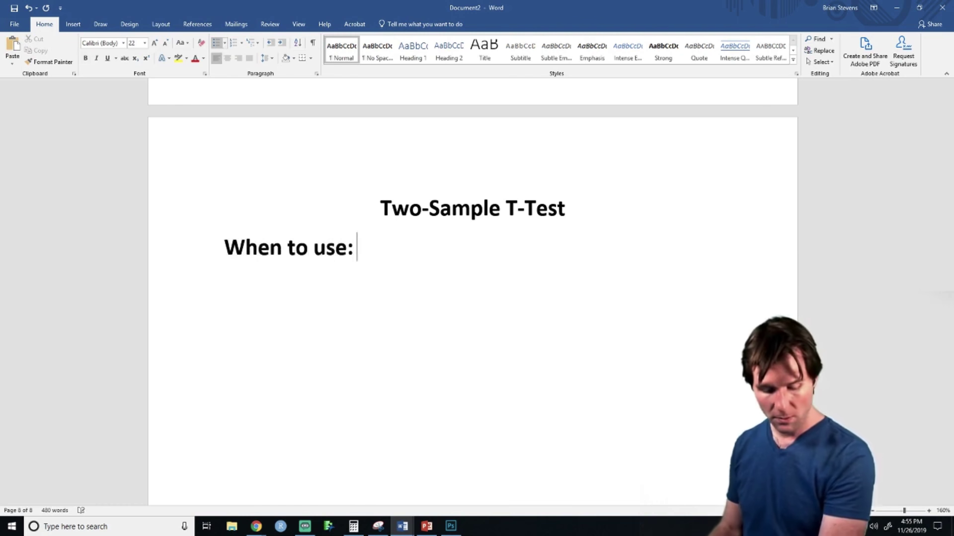
pyautogui.write('W')
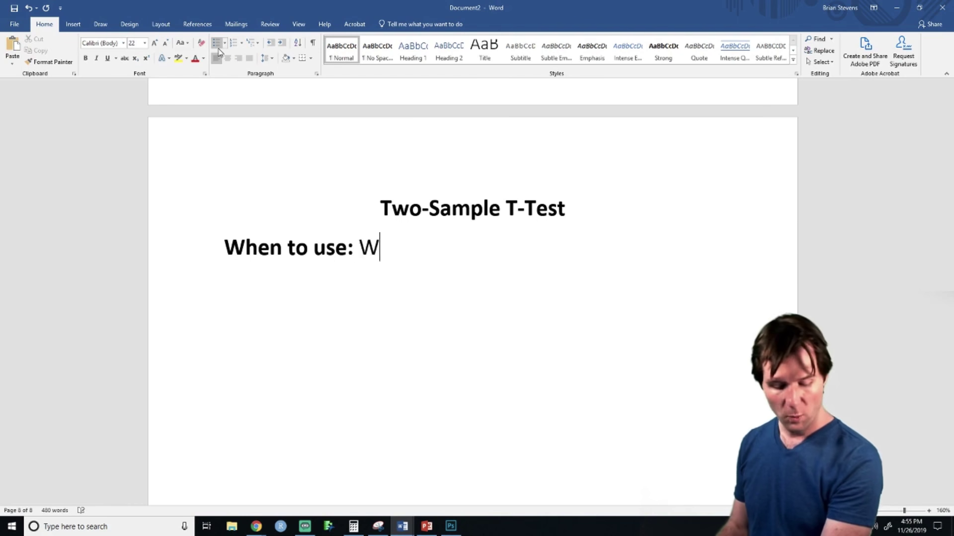
pyautogui.press('BackSpace')
pyautogui.write('D')
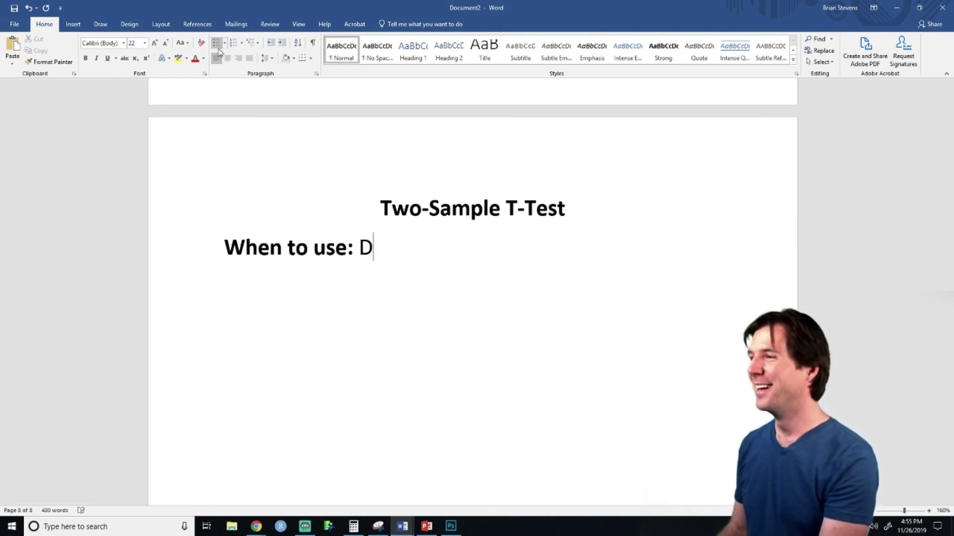
pyautogui.write('ata collected wil')
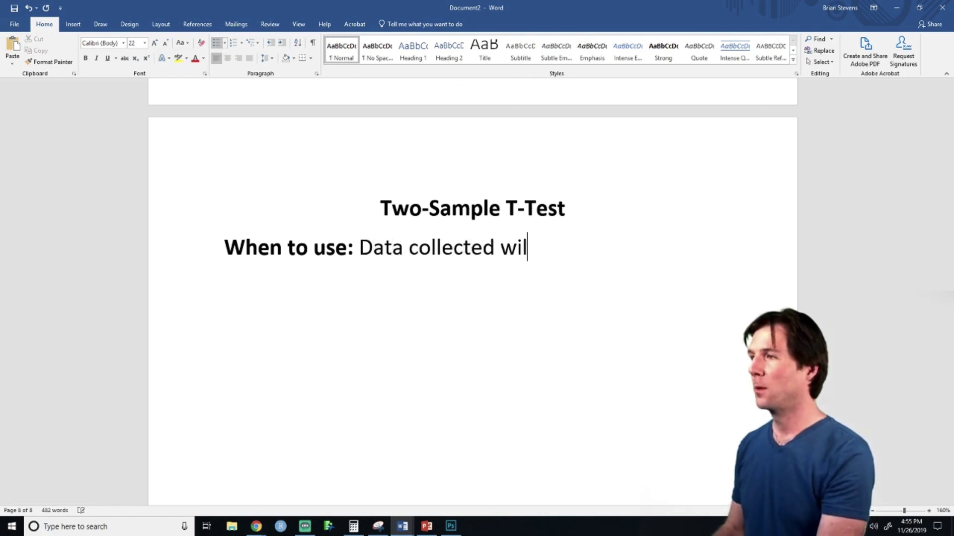
pyautogui.write('l be a quanti')
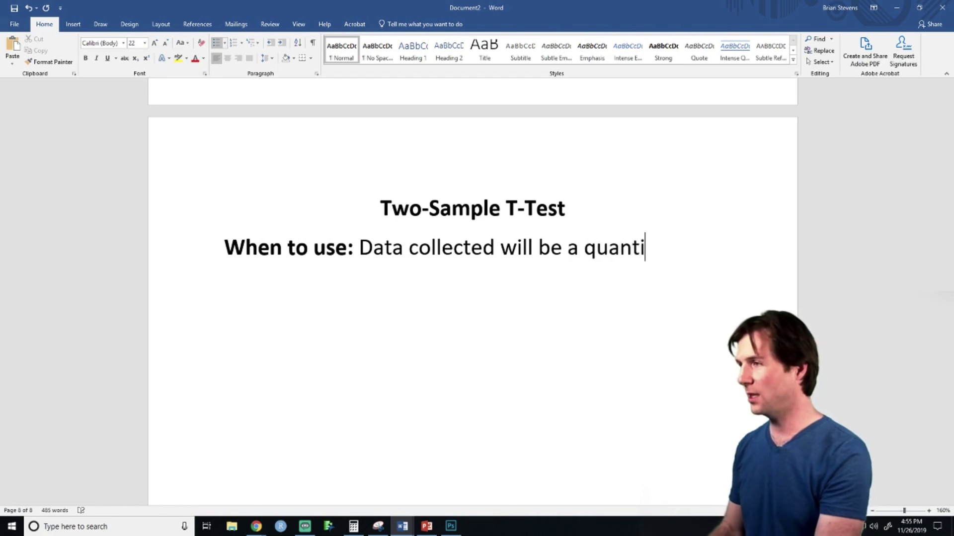
pyautogui.write('tative Y and a ca')
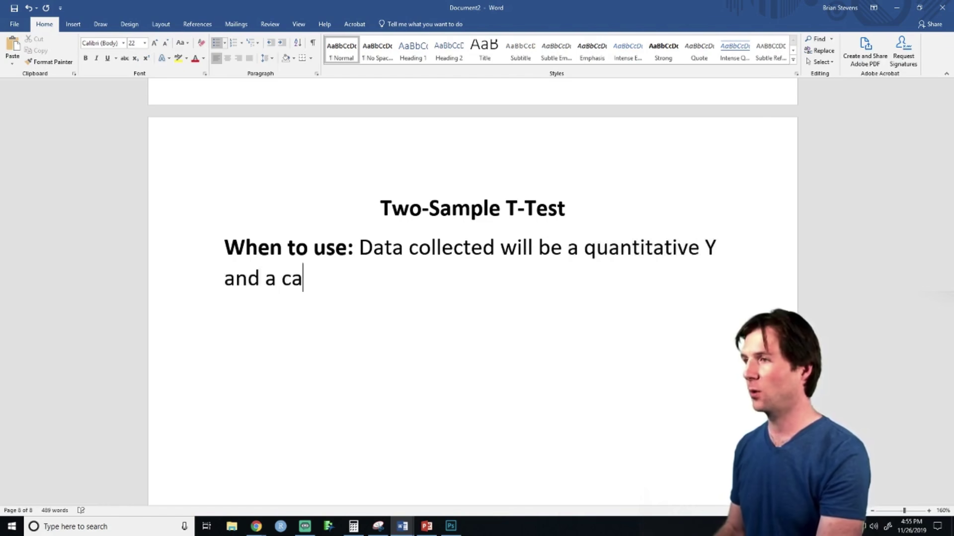
pyautogui.write('tegorical (Two level')
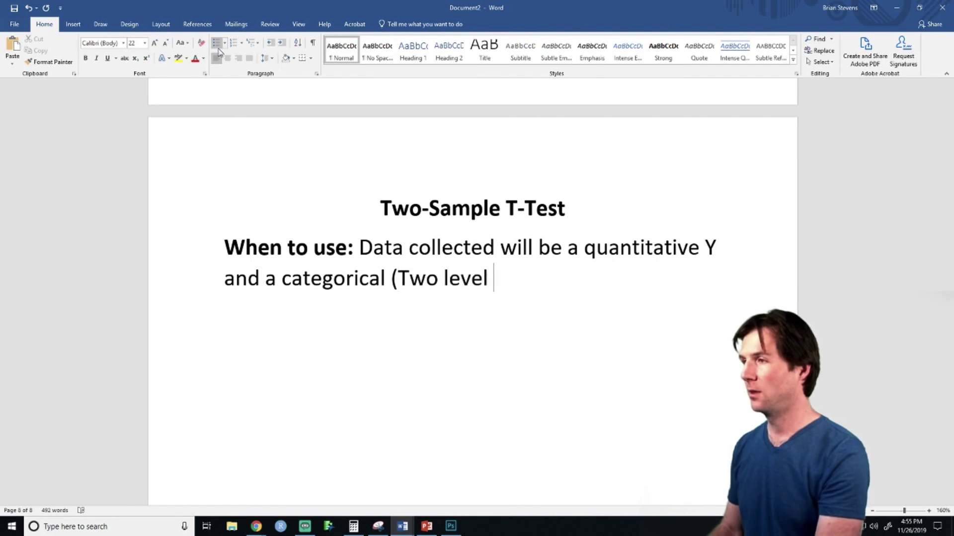
pyautogui.press('BackSpace')
pyautogui.write(') X')
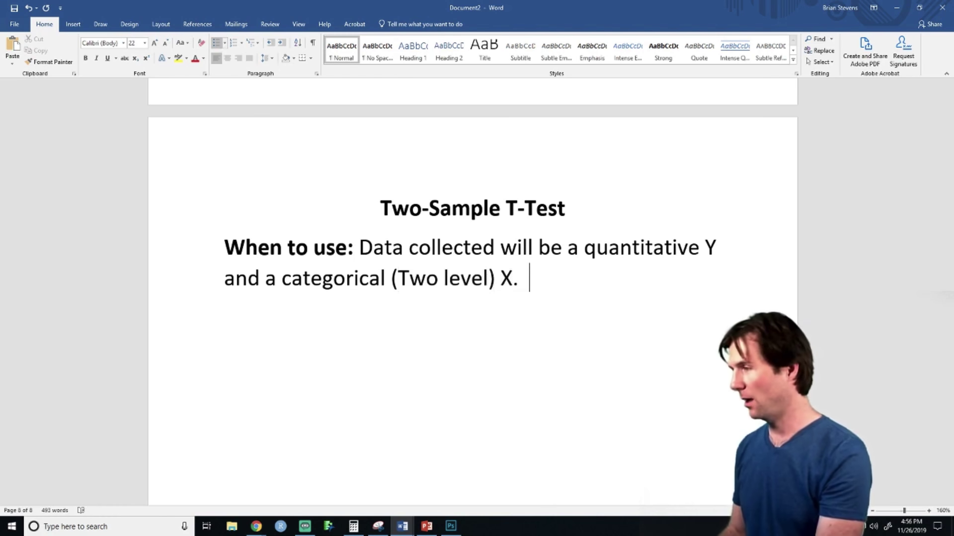
pyautogui.write('.  We')
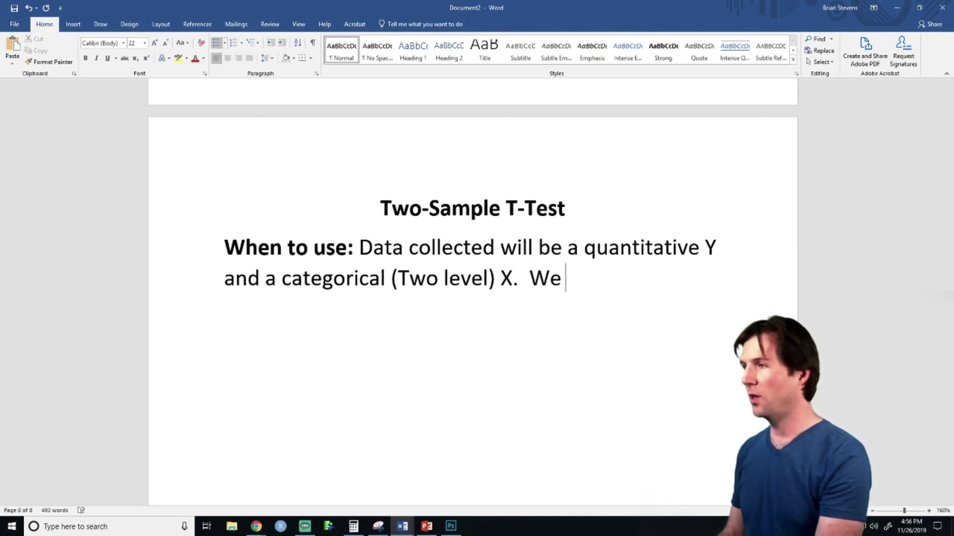
pyautogui.write(' often test to se')
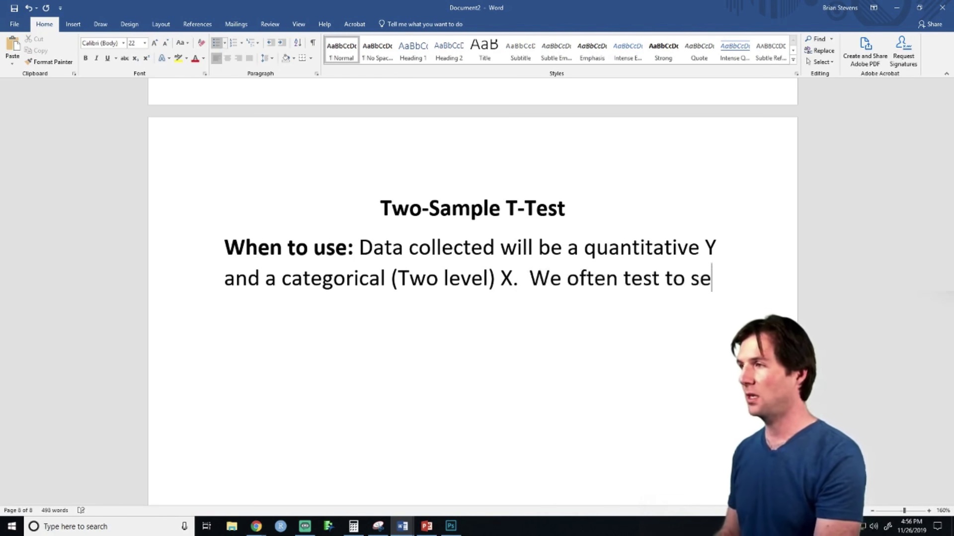
pyautogui.write('e if the difference')
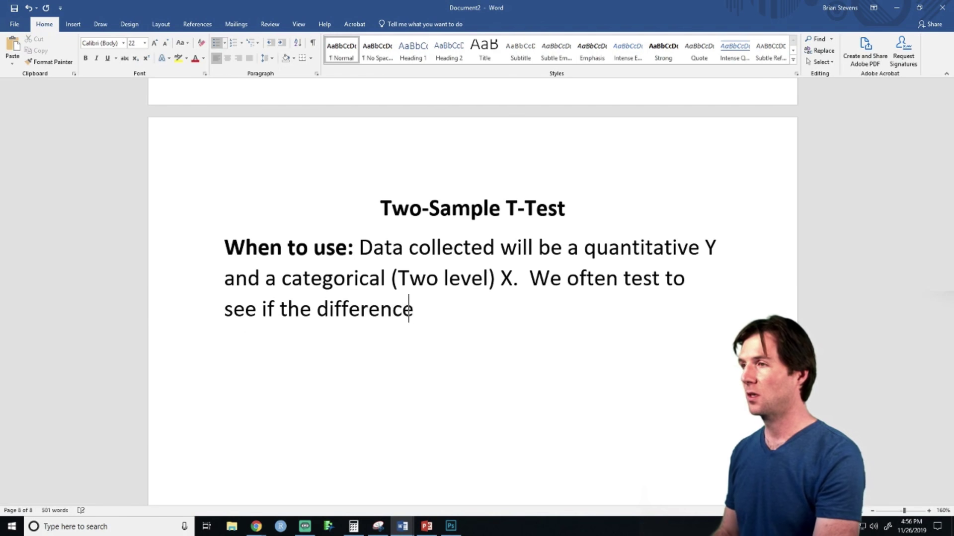
pyautogui.write(' between them is 0.')
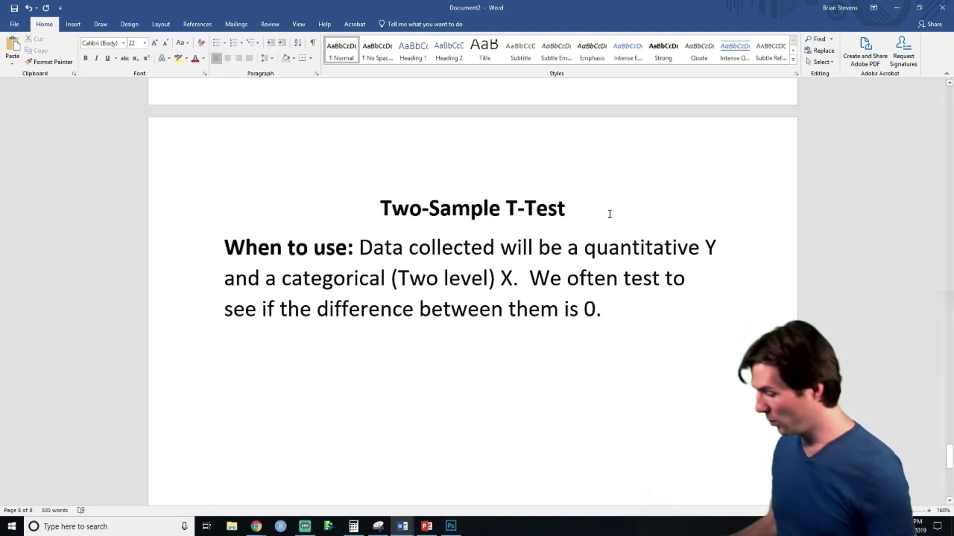
# - Add the bold label 'Notation:' with an empty line beneath it
pyautogui.hotkey('ctrl', 'b')
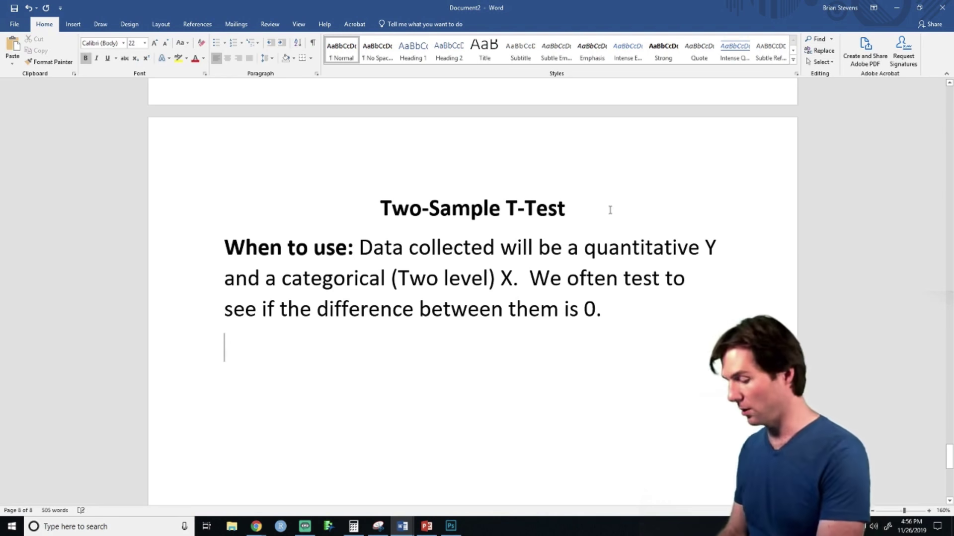
pyautogui.write('Notation:')
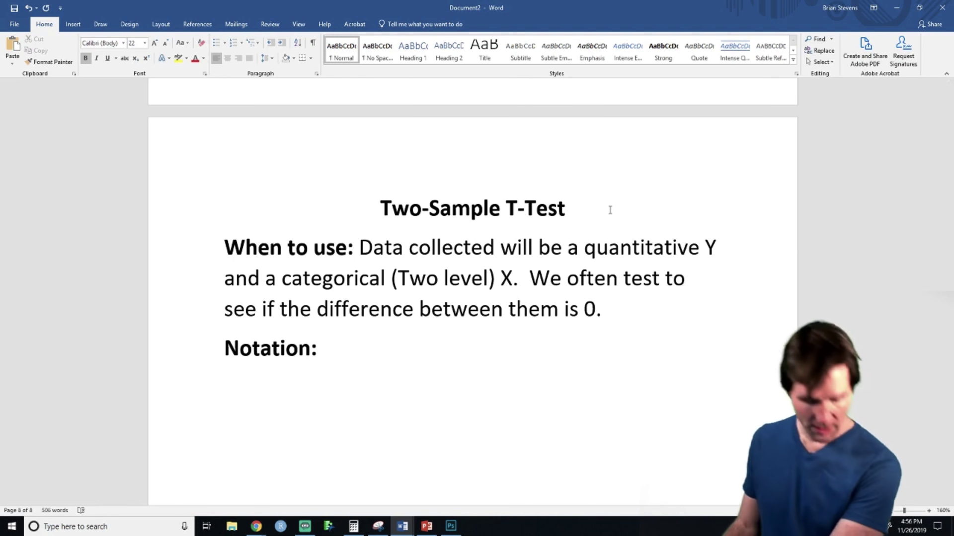
pyautogui.write('n')
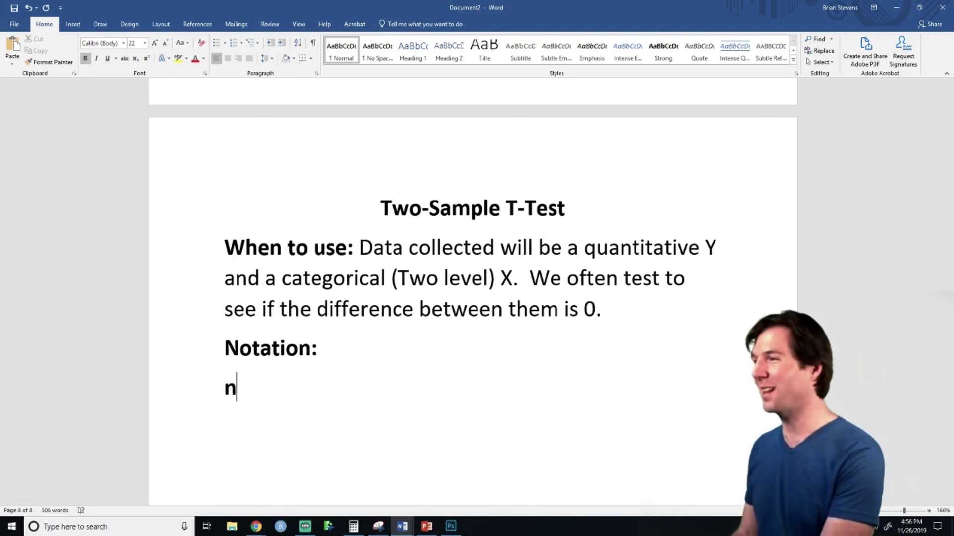
pyautogui.hotkey('ctrl', 'z')
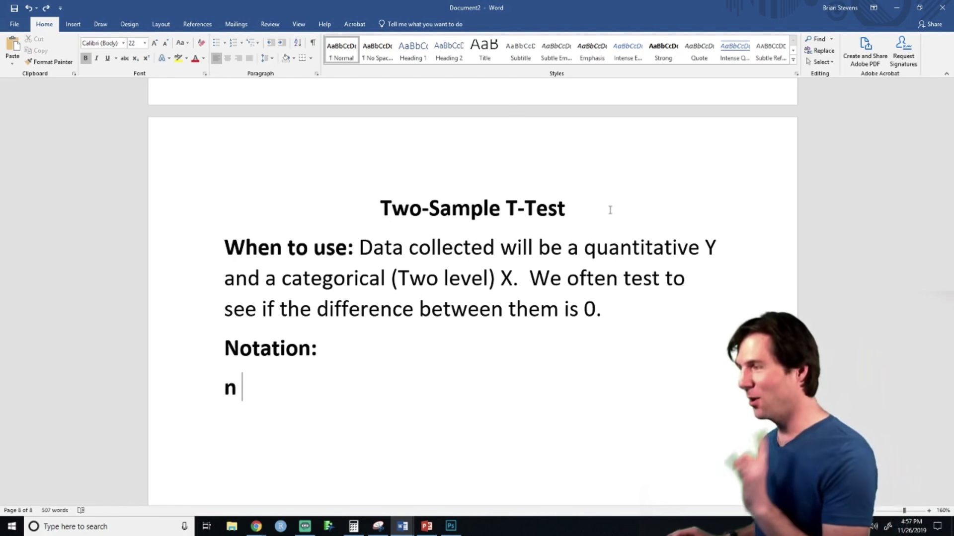
pyautogui.press('BackSpace')
pyautogui.press('BackSpace')
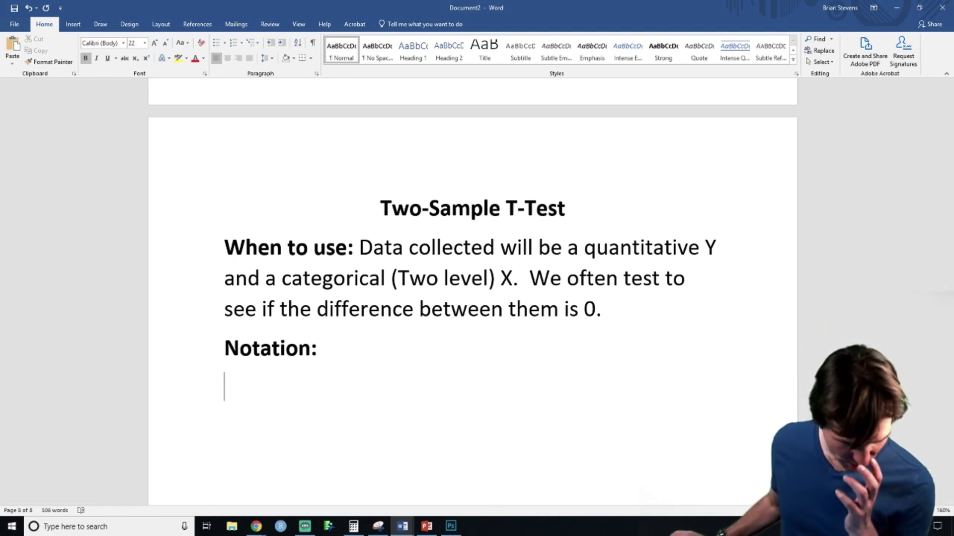
pyautogui.click(73, 23)
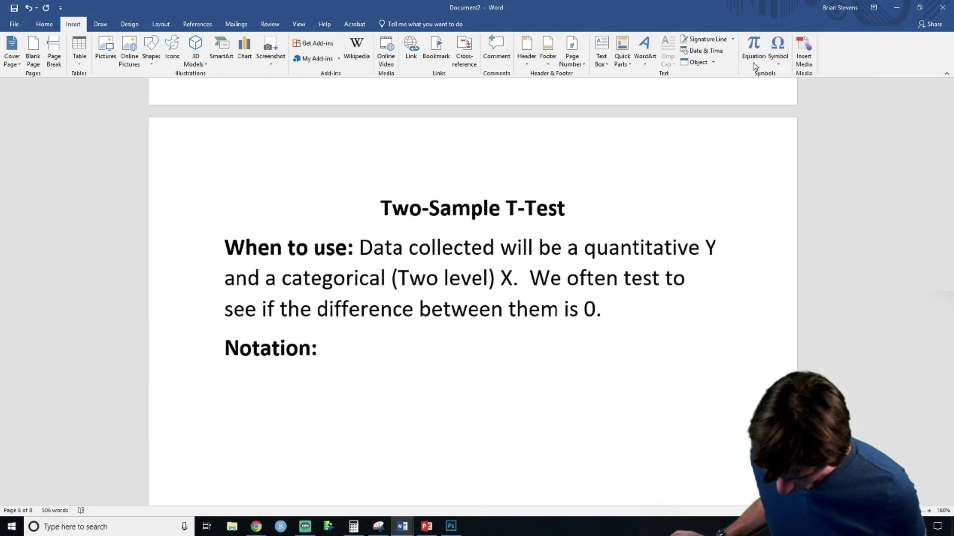
# - Insert a subscripted n₁ equation followed by '= Sample size of group 1'
pyautogui.click(756, 47)
pyautogui.click(464, 49)
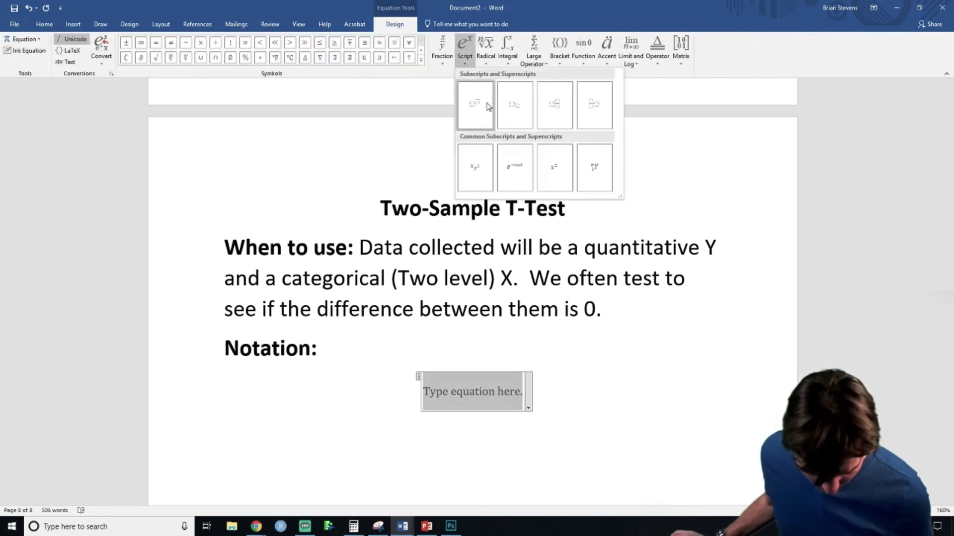
pyautogui.click(507, 110)
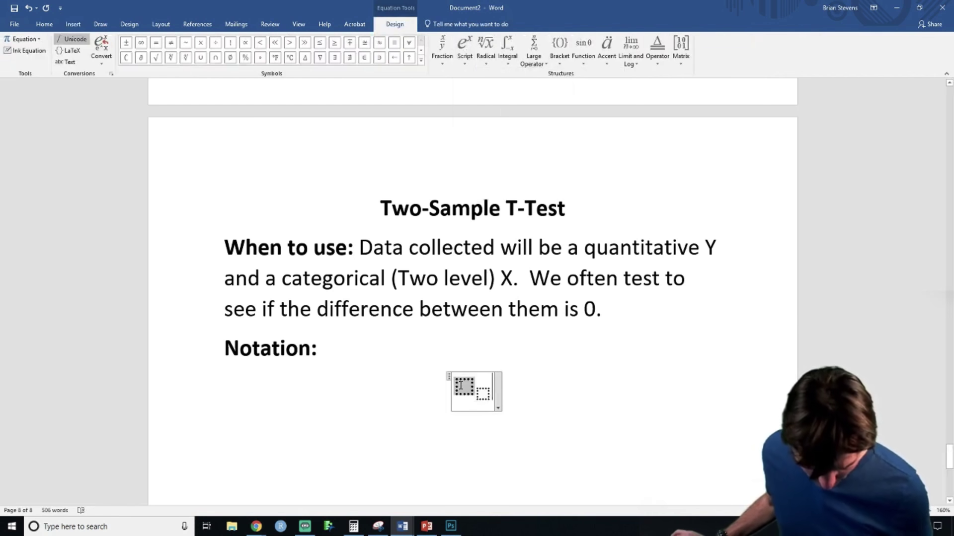
pyautogui.write('n')
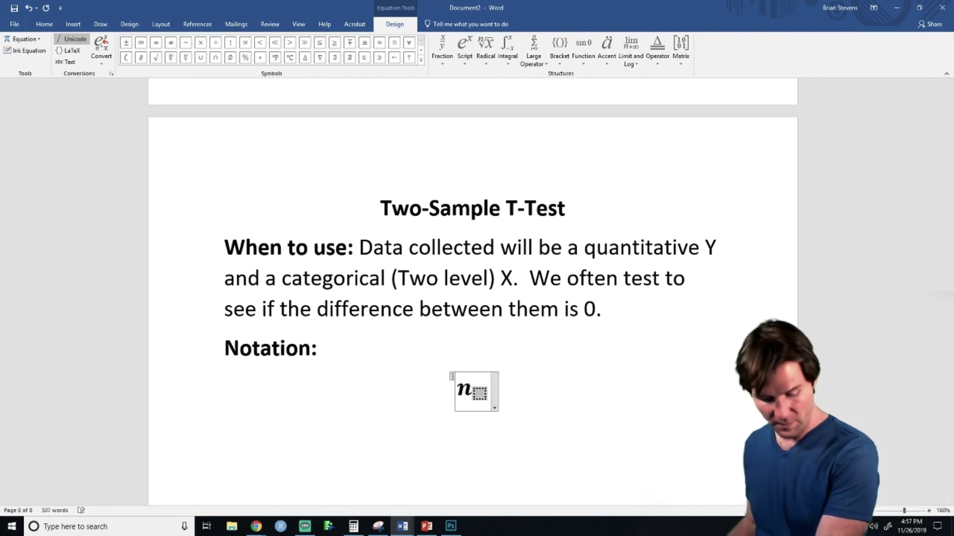
pyautogui.press('Right')
pyautogui.write('1')
pyautogui.press('Right')
pyautogui.press('Right')
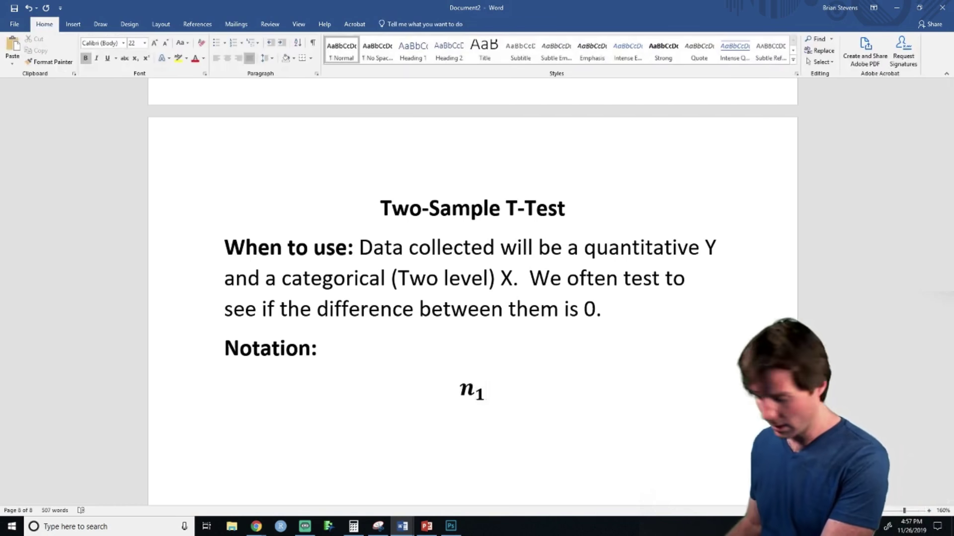
pyautogui.write('= Sample si')
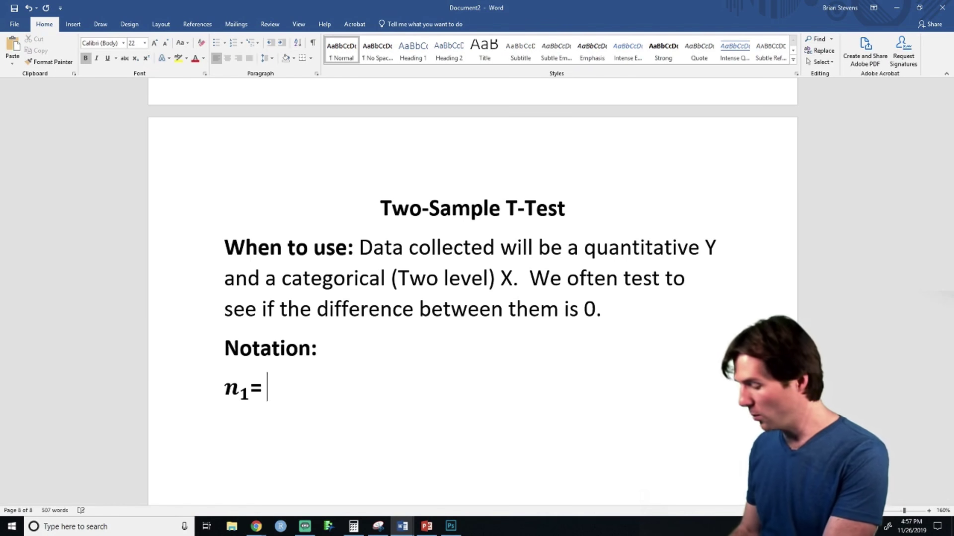
pyautogui.write('ze of group 1')
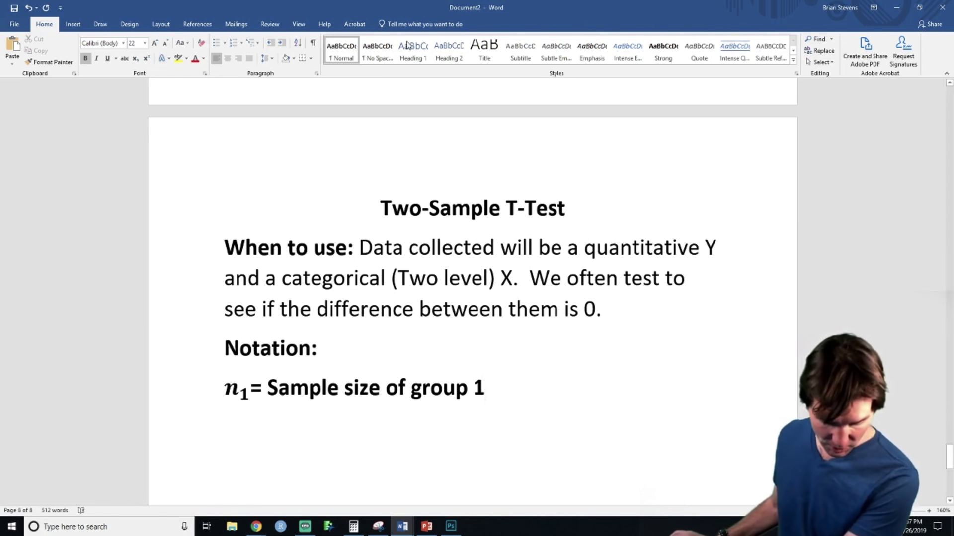
# - Duplicate the n₁ line and change its subscript to make an n₂ line
pyautogui.click(157, 381)
pyautogui.hotkey('ctrl', 'c')
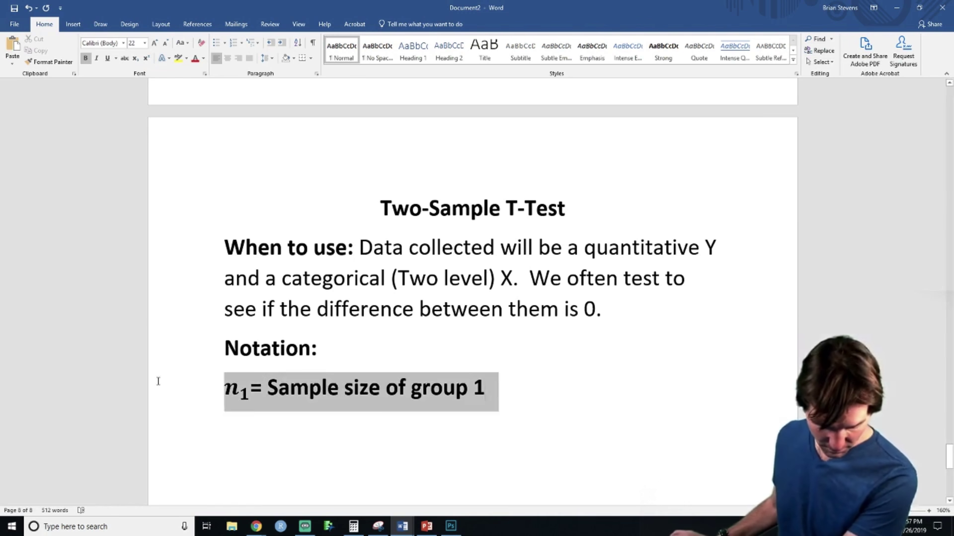
pyautogui.press('Right')
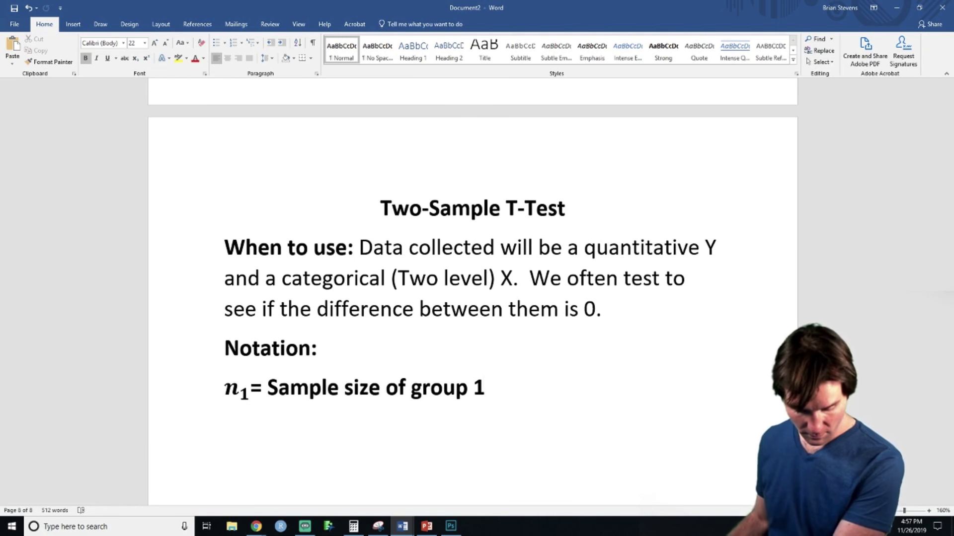
pyautogui.press('Return')
pyautogui.hotkey('ctrl', 'v')
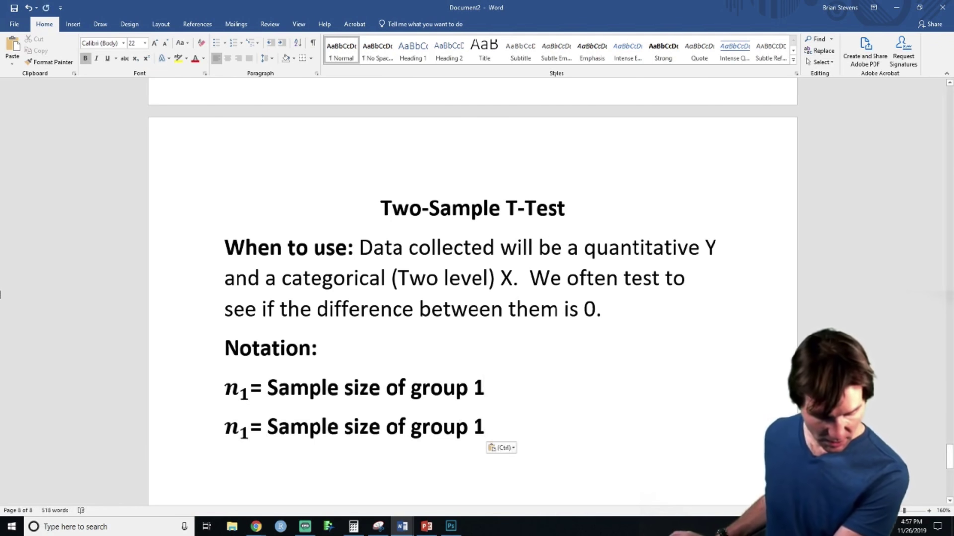
pyautogui.doubleClick(252, 436)
pyautogui.write('2')
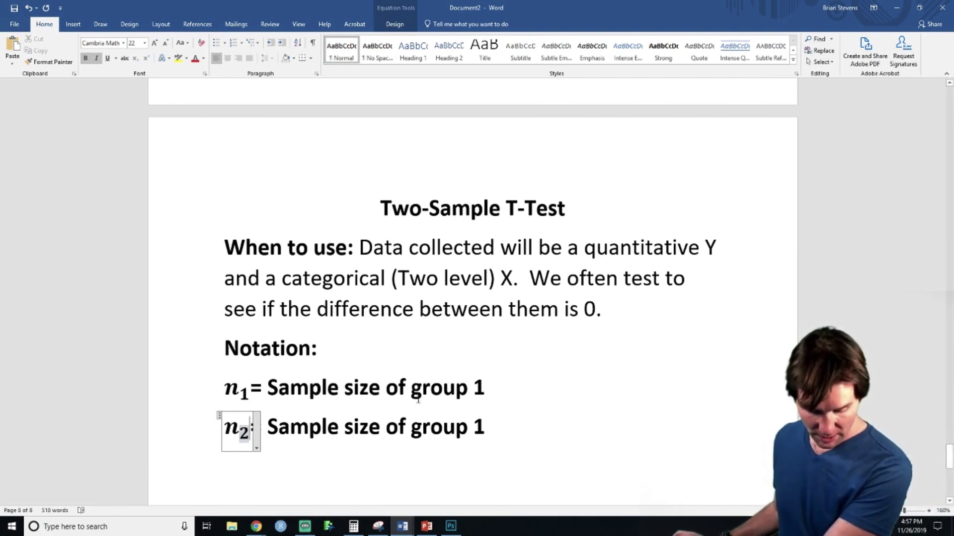
pyautogui.press('End')
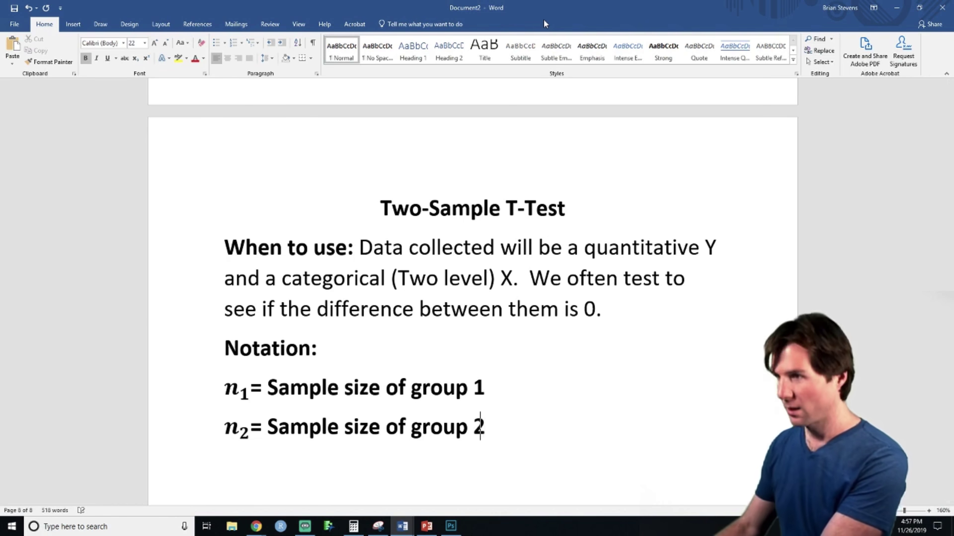
# - Copy the n₁ and n₂ lines below and change their letters to s₁ and s₂
pyautogui.press('Return')
pyautogui.hotkey('ctrl', 'v')
pyautogui.hotkey('ctrl', 'v')
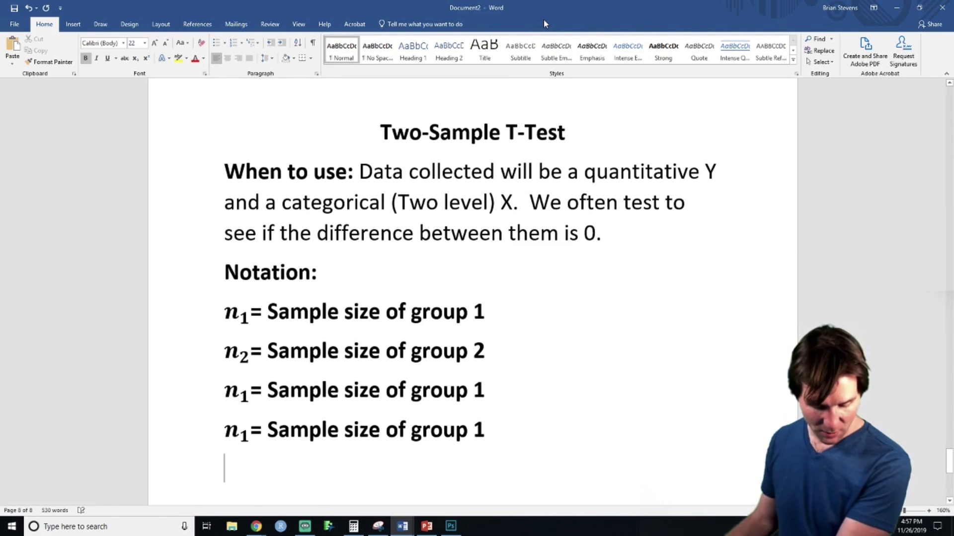
pyautogui.hotkey('ctrl', 'z')
pyautogui.hotkey('ctrl', 'z')
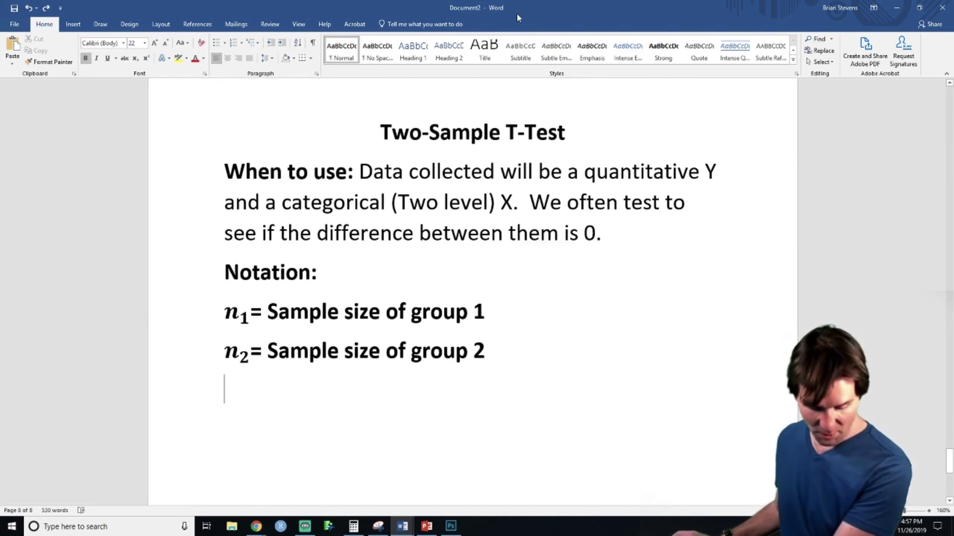
pyautogui.moveTo(11, 351); pyautogui.dragTo(13, 309)
pyautogui.hotkey('ctrl', 'c')
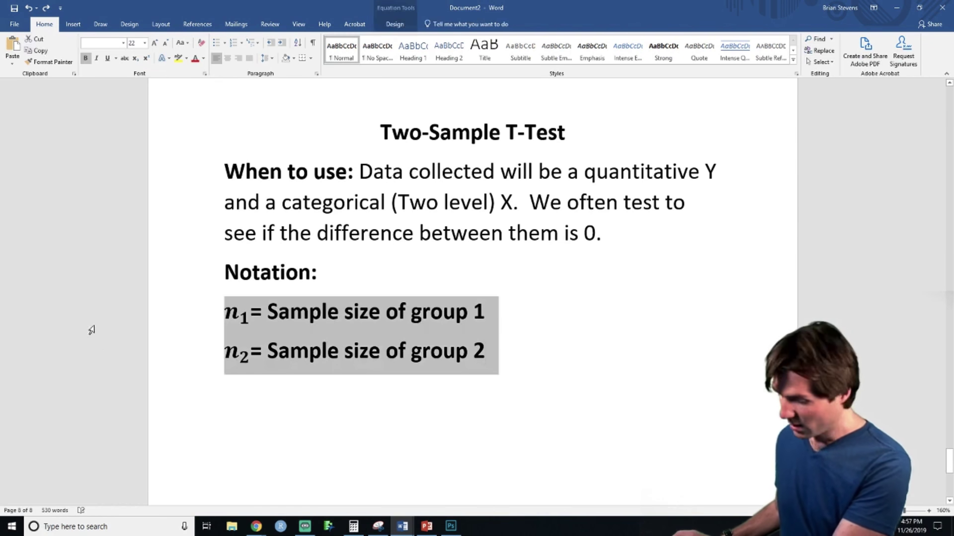
pyautogui.click(351, 415)
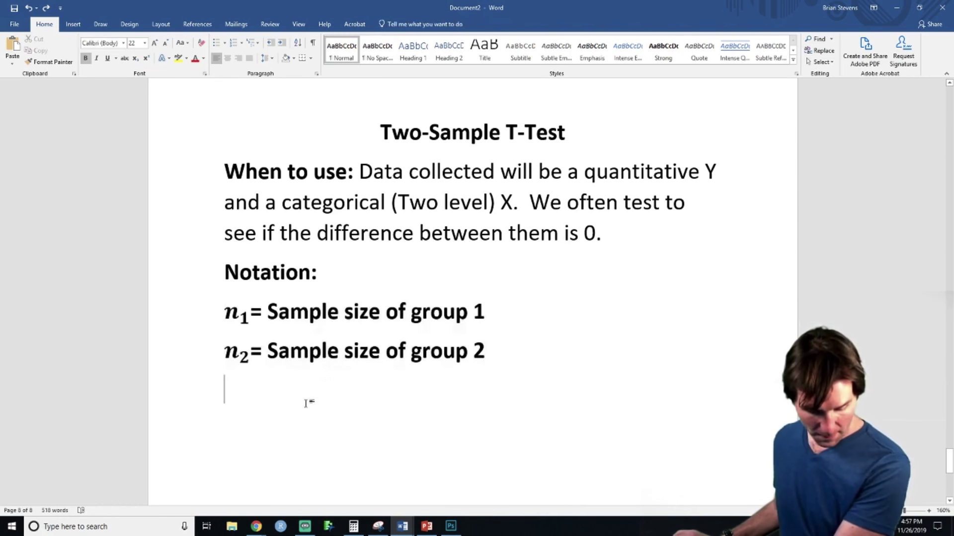
pyautogui.hotkey('ctrl', 'v')
pyautogui.click(238, 395)
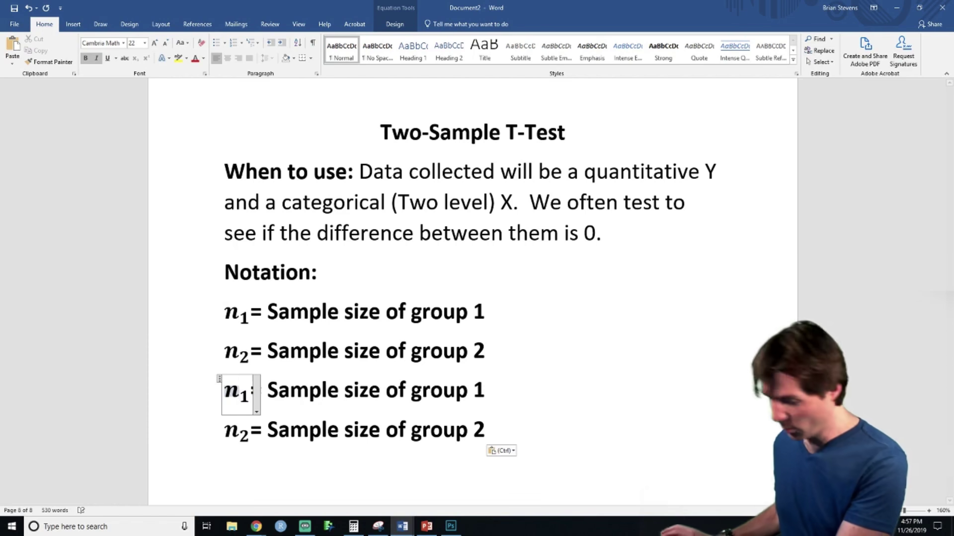
pyautogui.press('BackSpace')
pyautogui.write('s')
pyautogui.click(240, 431)
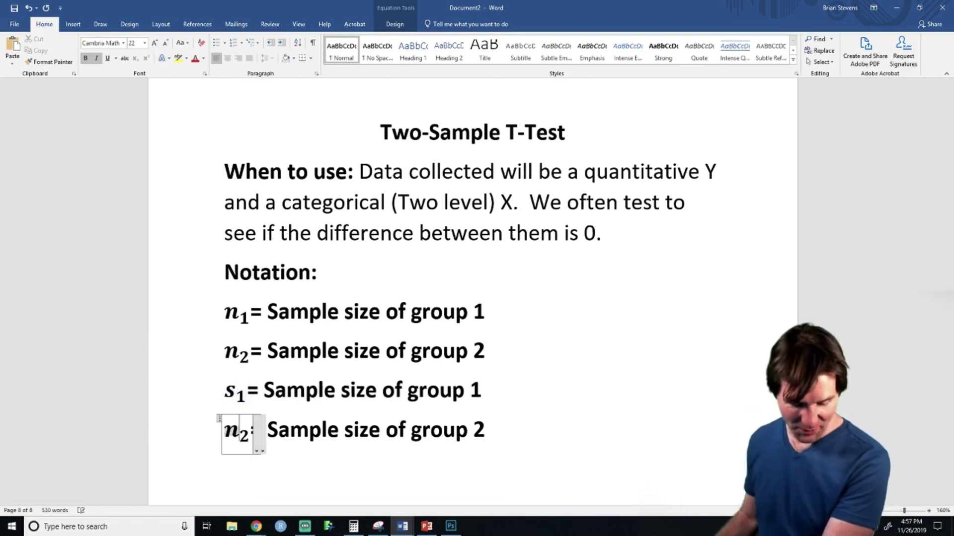
pyautogui.press('BackSpace')
pyautogui.write('s')
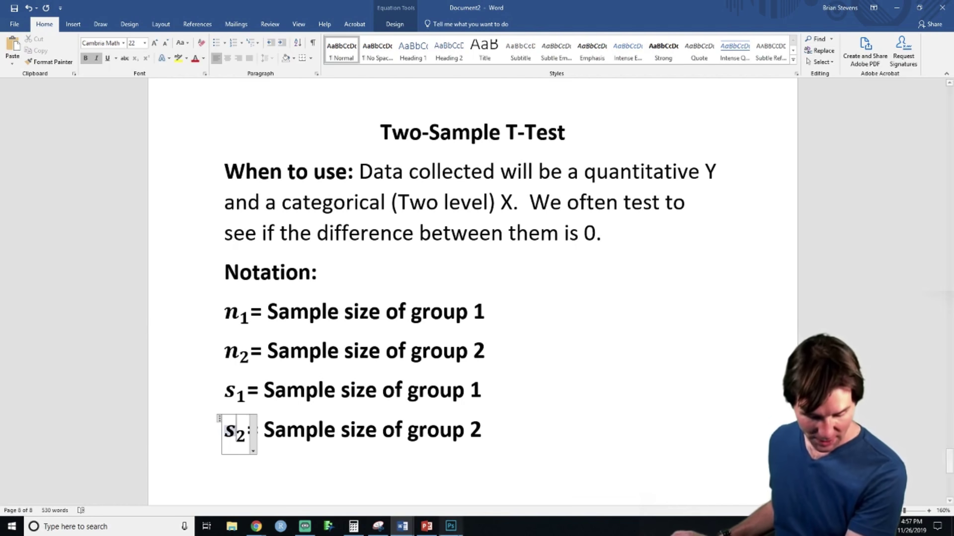
# - Replace 'size' with 'standard deviation' in the s₁ and s₂ definitions
pyautogui.doubleClick(355, 387)
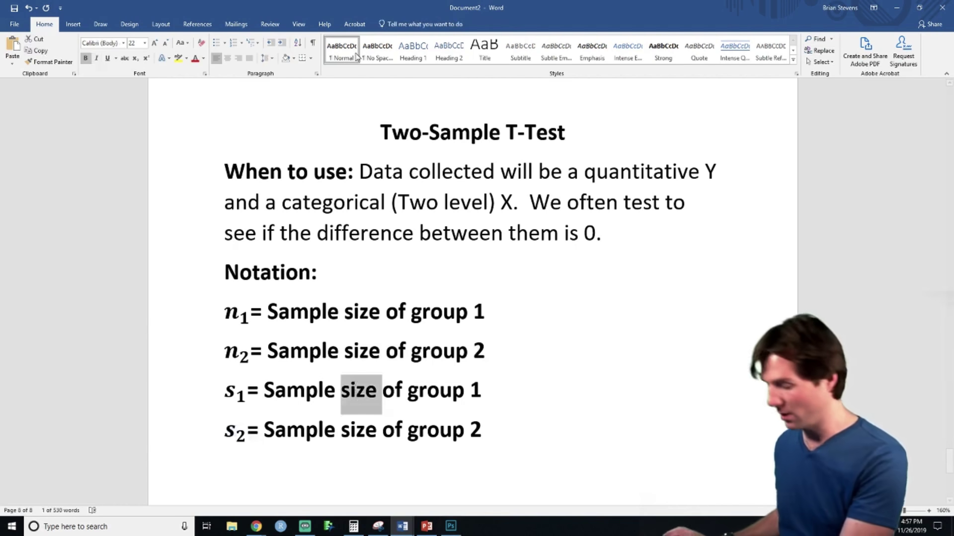
pyautogui.write('standard deviation')
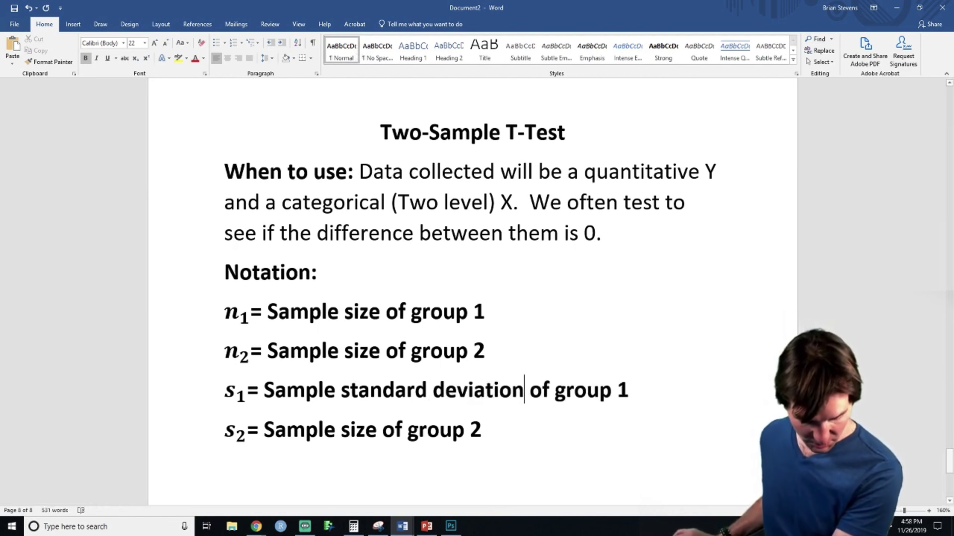
pyautogui.doubleClick(356, 430)
pyautogui.write('standard ')
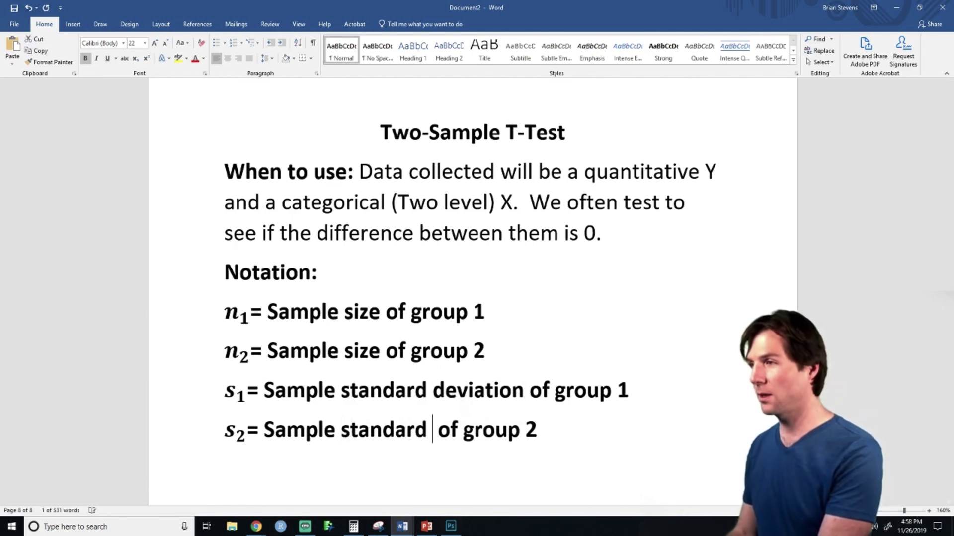
pyautogui.write('deviation')
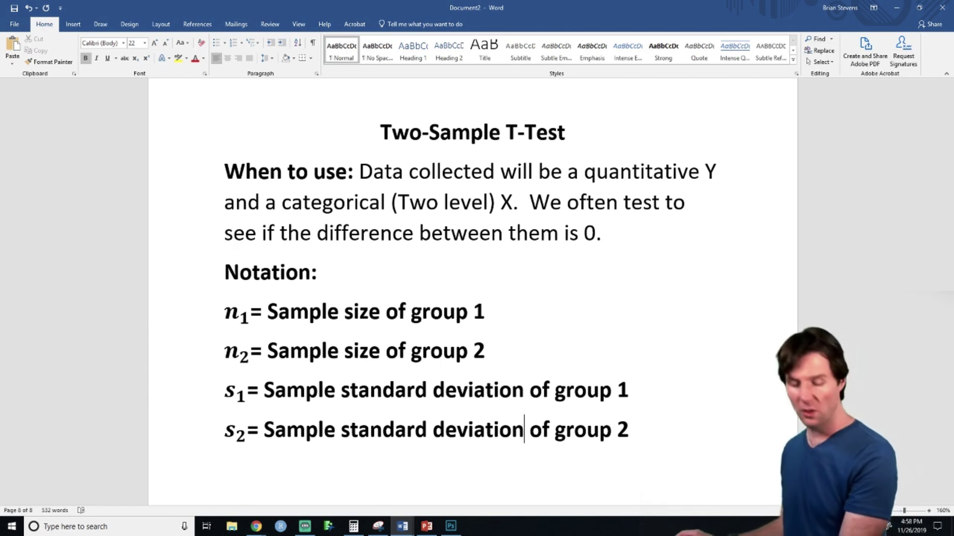
# - Copy the ȳ equation from the earlier one-sample notes
pyautogui.scroll(10, 194, 279)
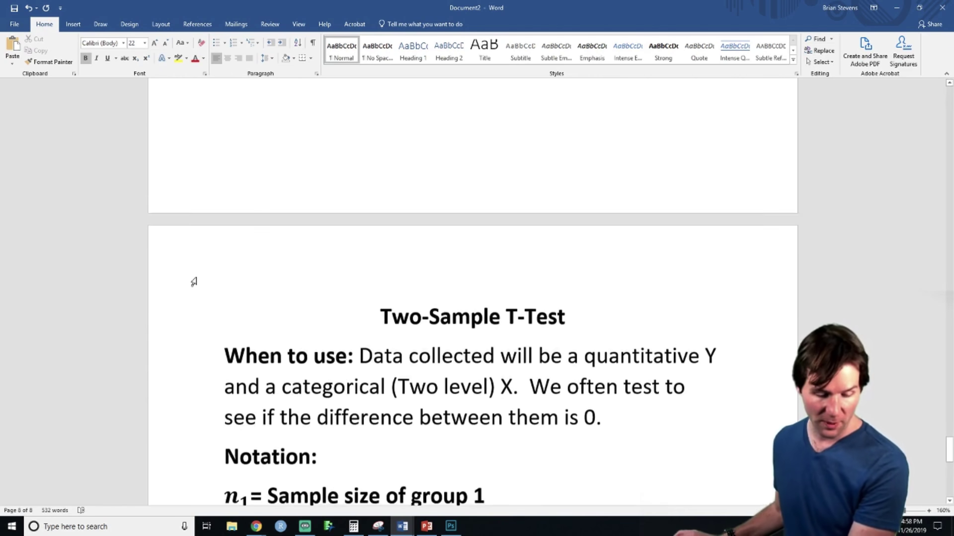
pyautogui.scroll(12, 419, 219)
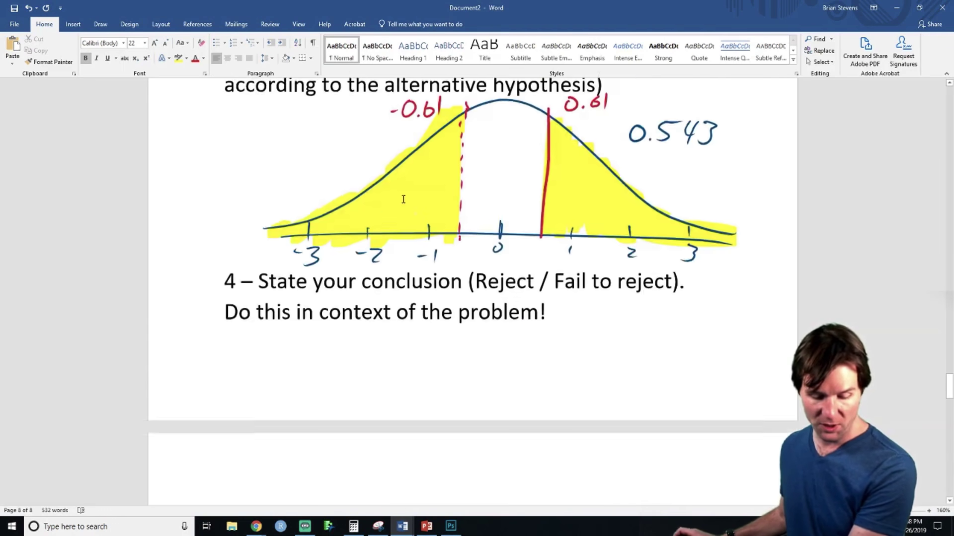
pyautogui.scroll(15, 388, 84)
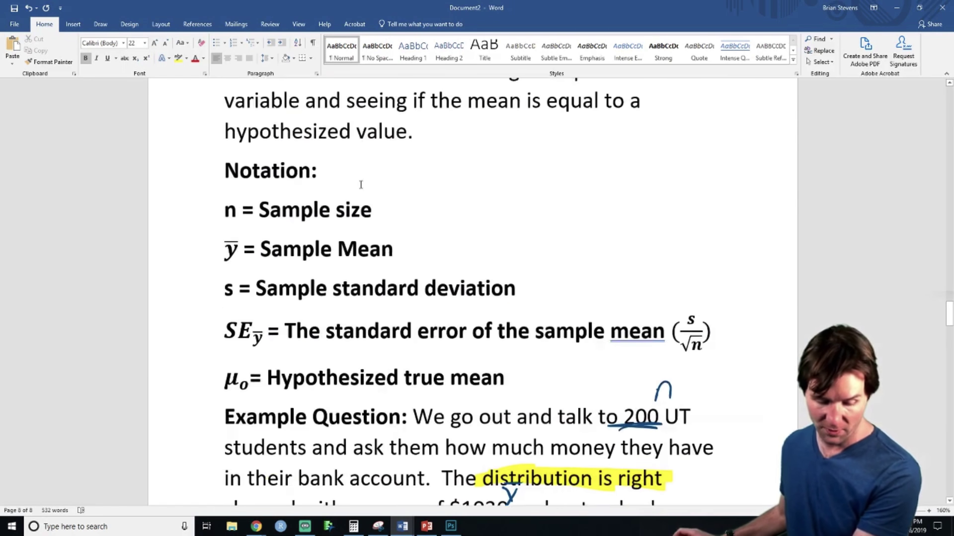
pyautogui.scroll(-1, 259, 278)
pyautogui.moveTo(237, 217); pyautogui.dragTo(224, 219)
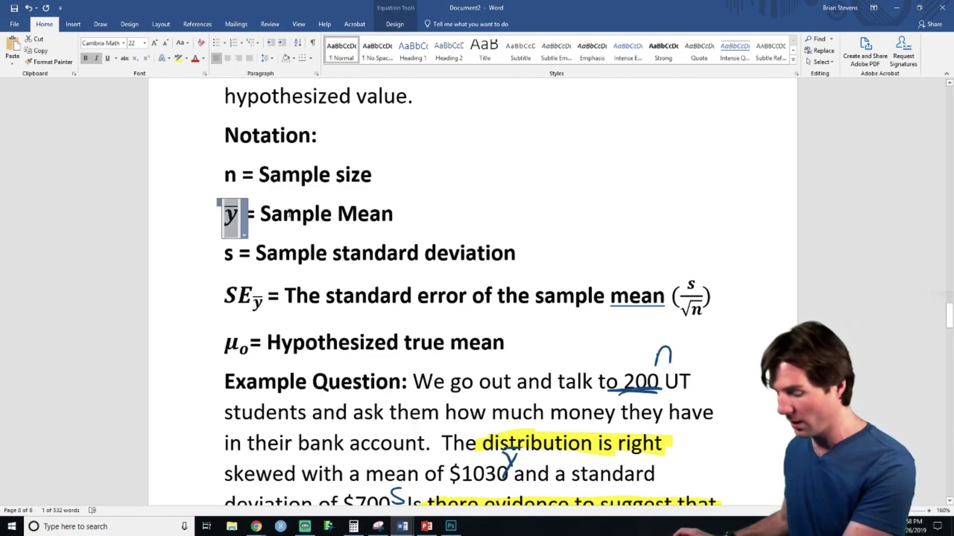
# - Paste the ȳ equation on a new line below the s₂ definition
pyautogui.scroll(-20, 298, 228)
pyautogui.scroll(-20, 360, 235)
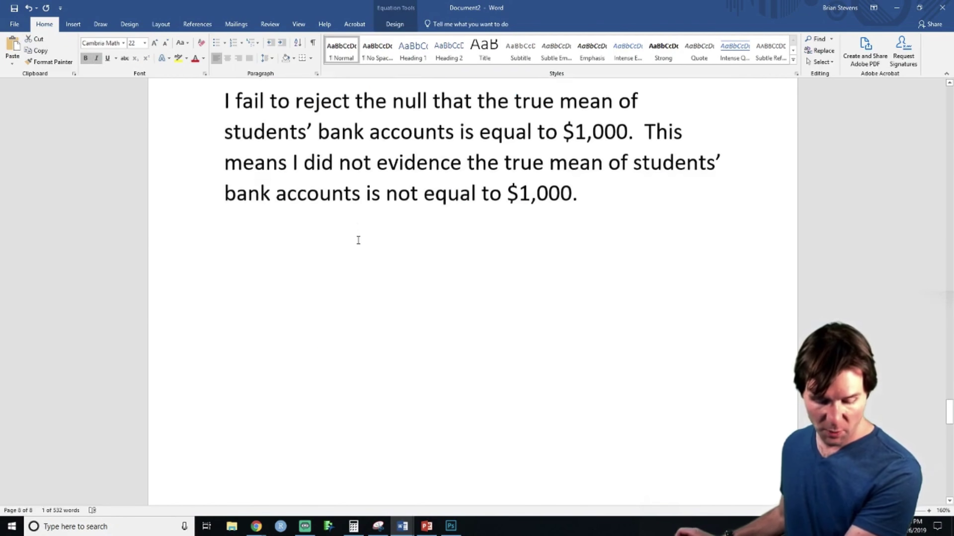
pyautogui.scroll(3, 491, 204)
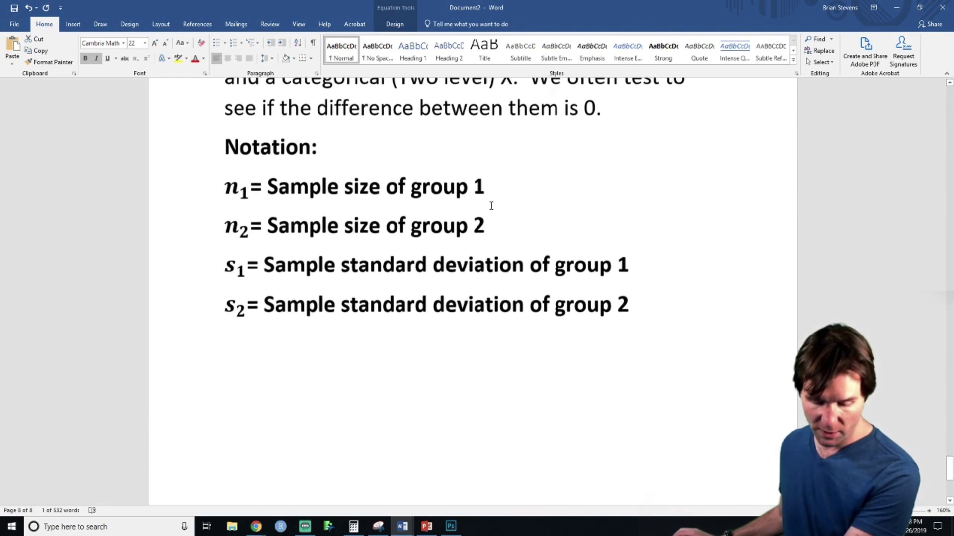
pyautogui.click(663, 318)
pyautogui.press('Return')
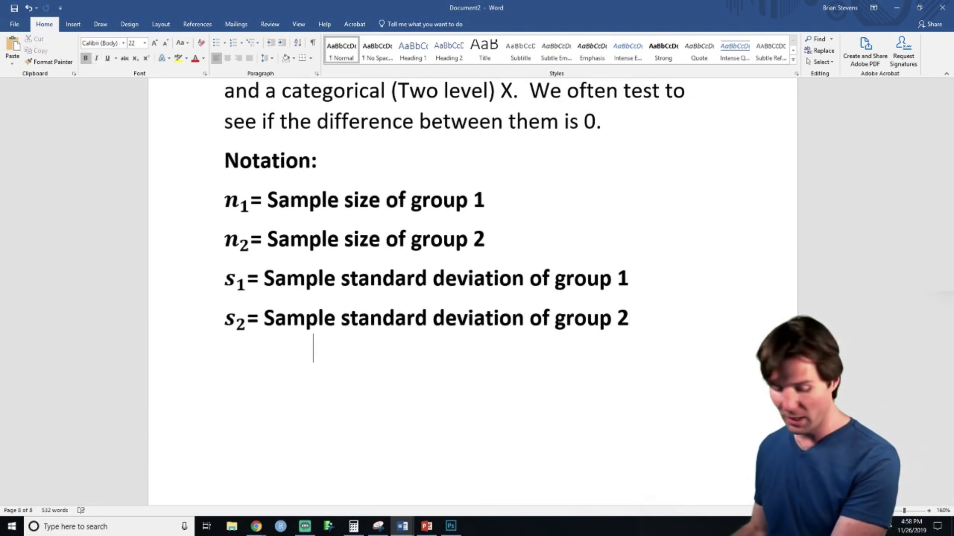
pyautogui.press('Return')
pyautogui.hotkey('ctrl', 'v')
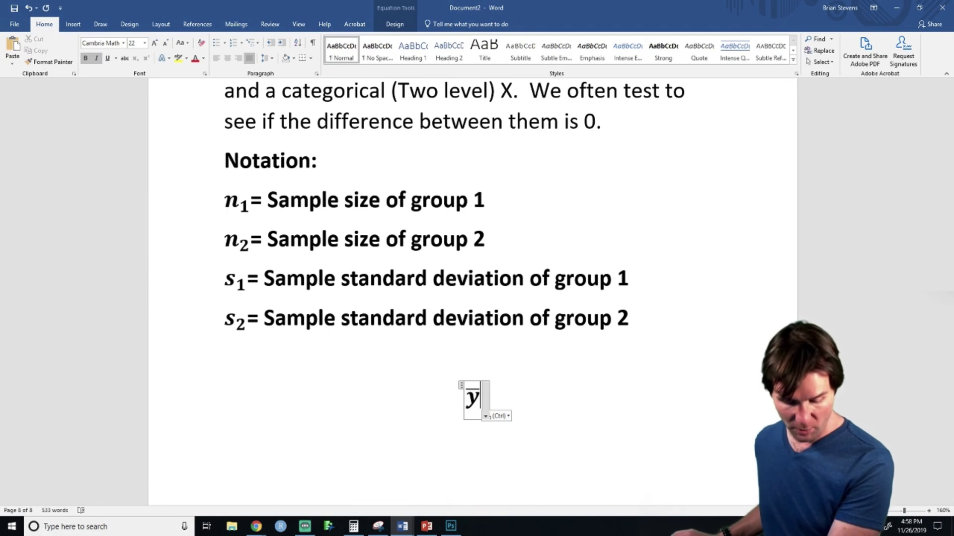
pyautogui.hotkey('alt', 'Tab')
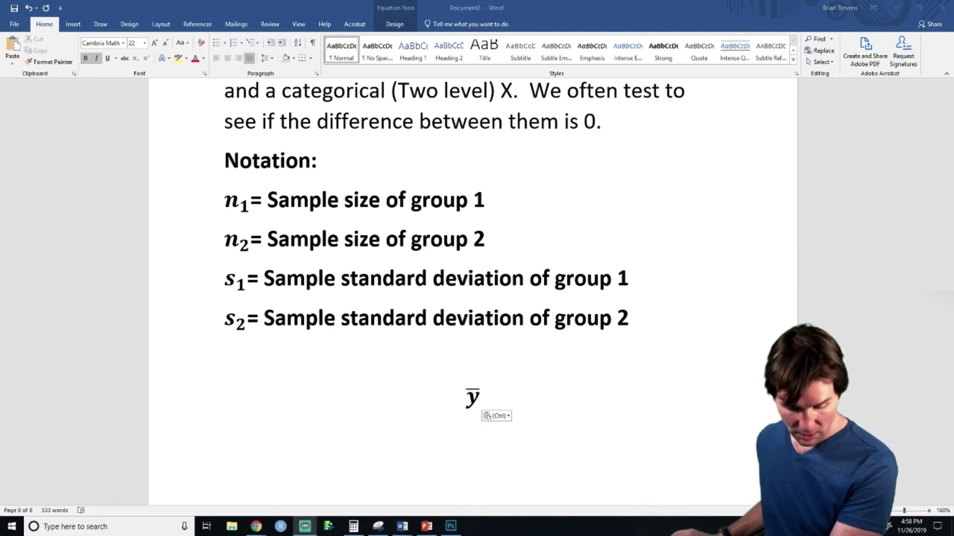
pyautogui.click(473, 320)
# - Duplicate the s₁ and s₂ lines below and delete the stray ȳ equation
pyautogui.moveTo(107, 318); pyautogui.dragTo(106, 290)
pyautogui.hotkey('ctrl', 'c')
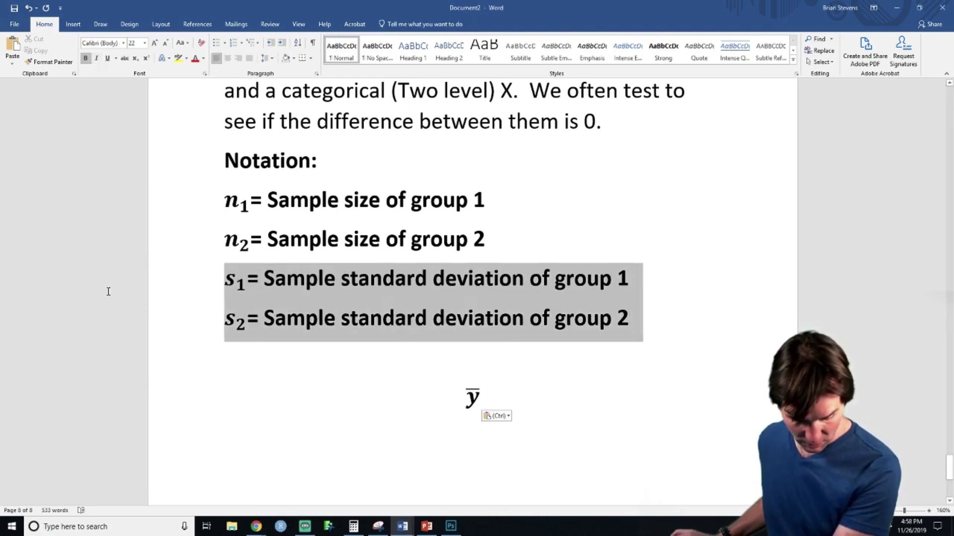
pyautogui.click(259, 362)
pyautogui.hotkey('ctrl', 'v')
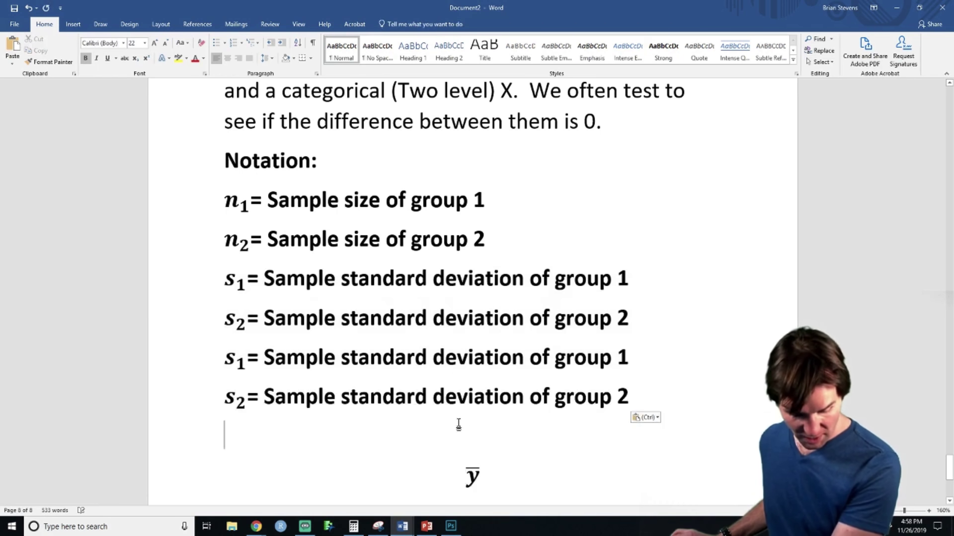
pyautogui.click(449, 470)
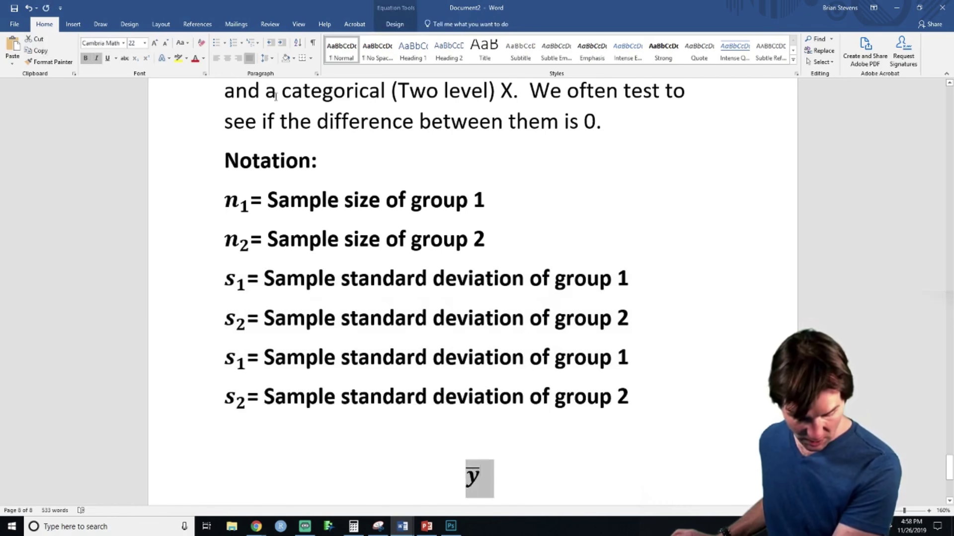
pyautogui.press('BackSpace')
pyautogui.press('BackSpace')
pyautogui.press('BackSpace')
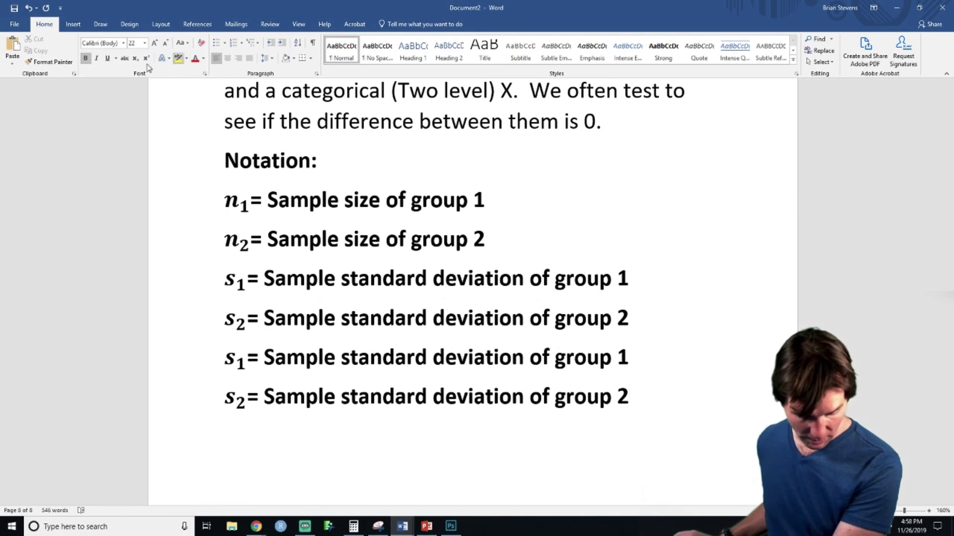
# - Replace the s in the second copied line with a bar-accented y, making ȳ₂
pyautogui.click(237, 400)
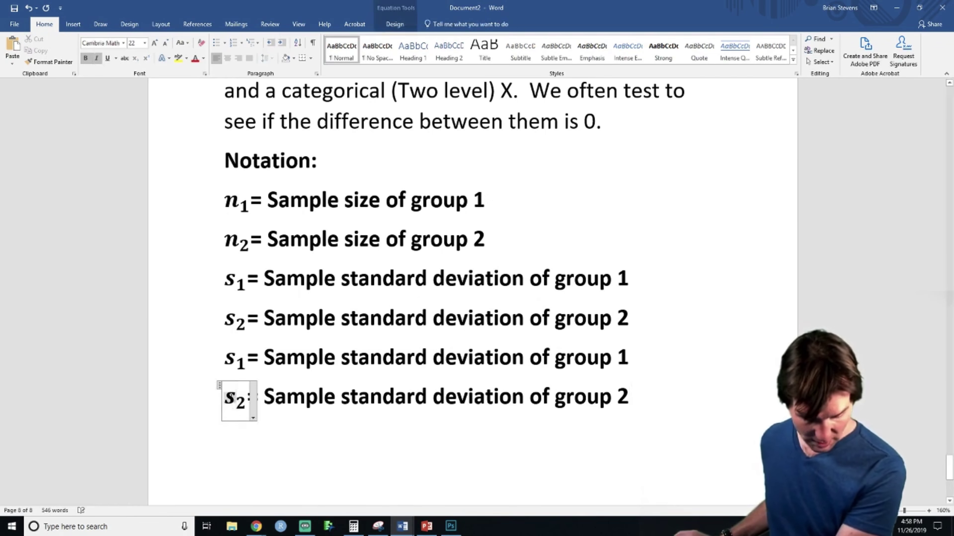
pyautogui.hotkey('shift', 'Home')
pyautogui.press('Right')
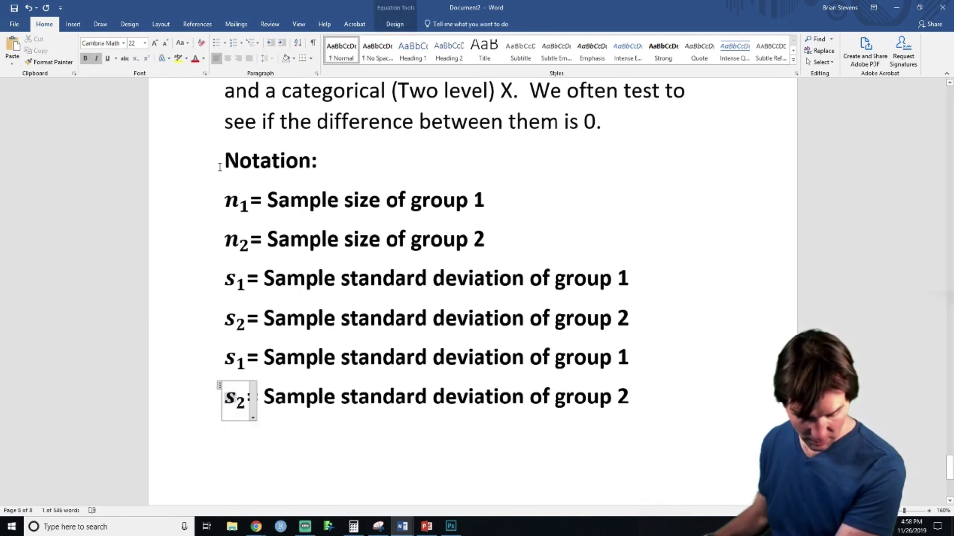
pyautogui.hotkey('ctrl', 'v')
pyautogui.click(481, 291)
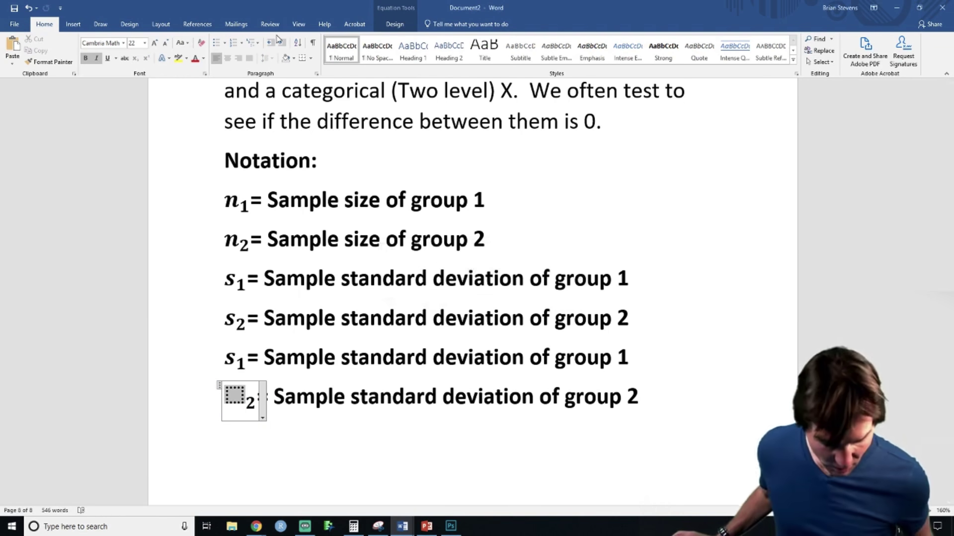
pyautogui.click(73, 25)
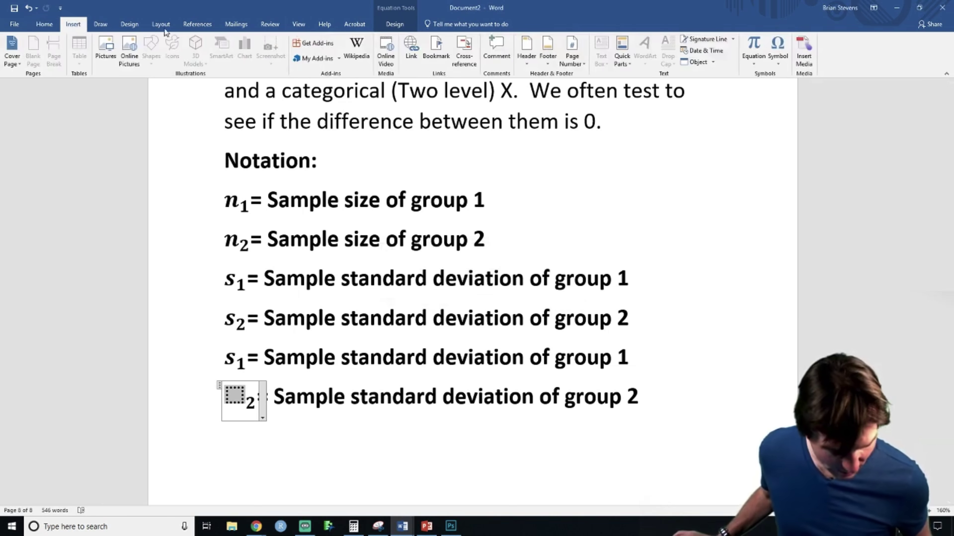
pyautogui.click(753, 50)
pyautogui.click(607, 52)
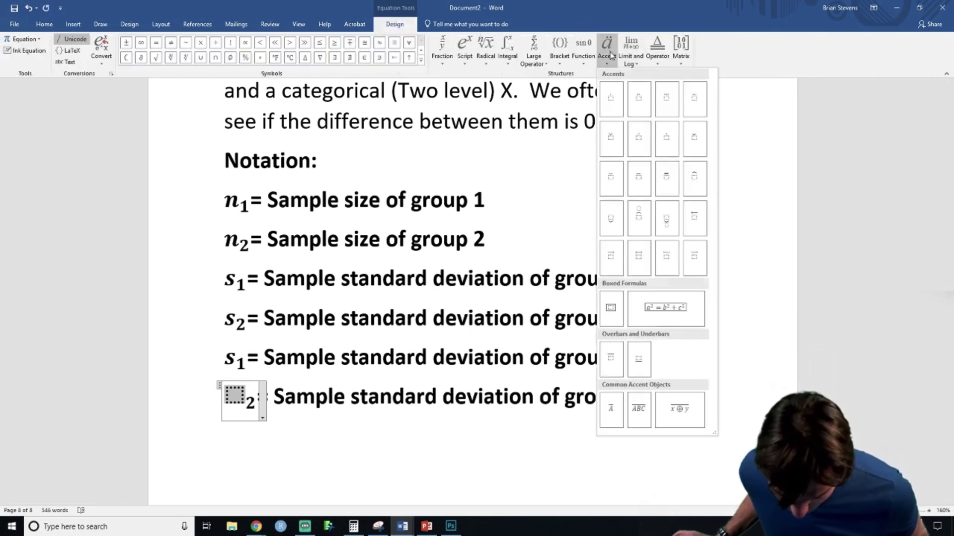
pyautogui.click(639, 178)
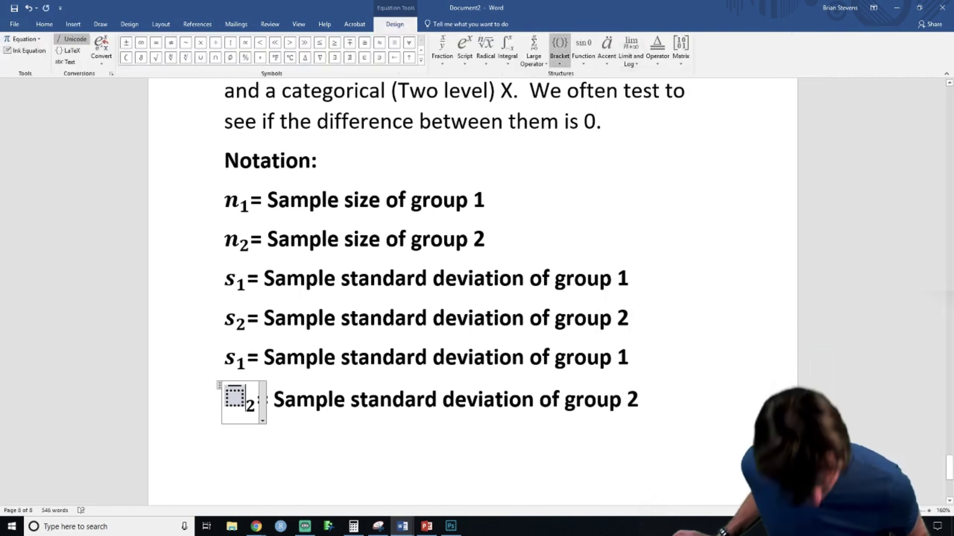
pyautogui.write('y')
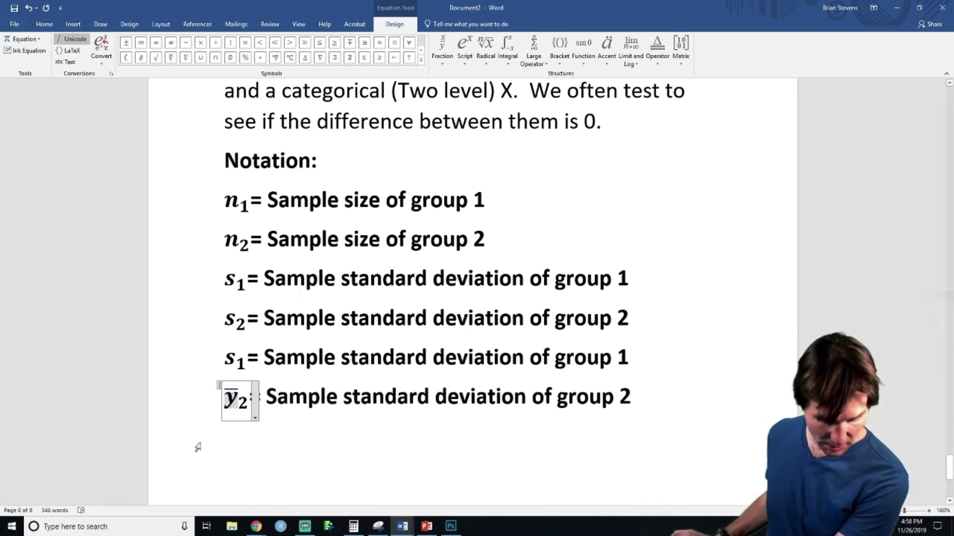
# - Replace the s in the first copied line with a bar-accented y, making ȳ₁
pyautogui.click(235, 361)
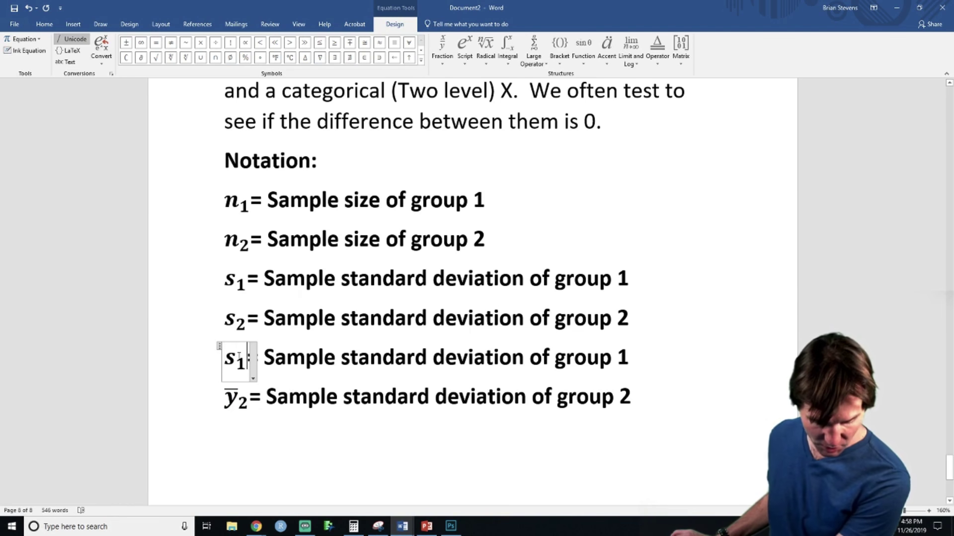
pyautogui.doubleClick(237, 357)
pyautogui.press('BackSpace')
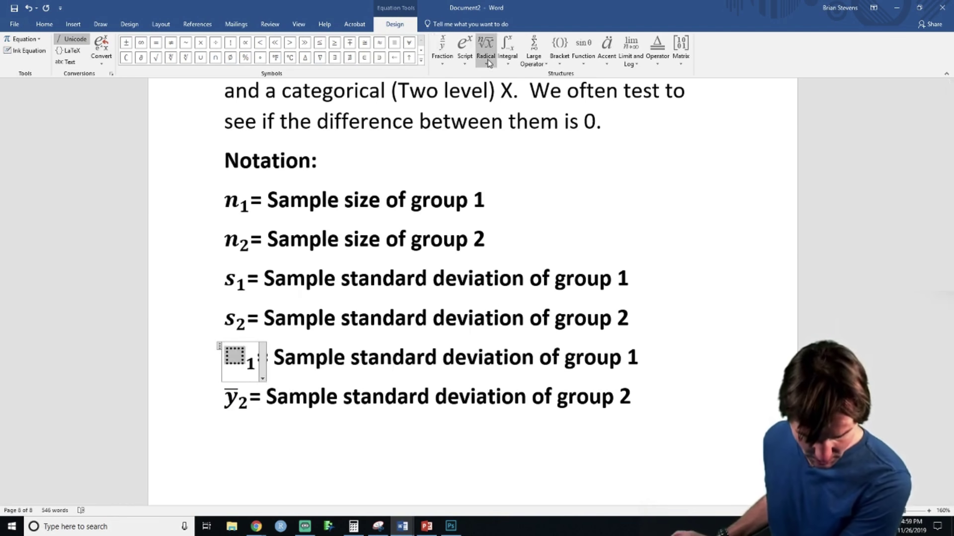
pyautogui.click(606, 50)
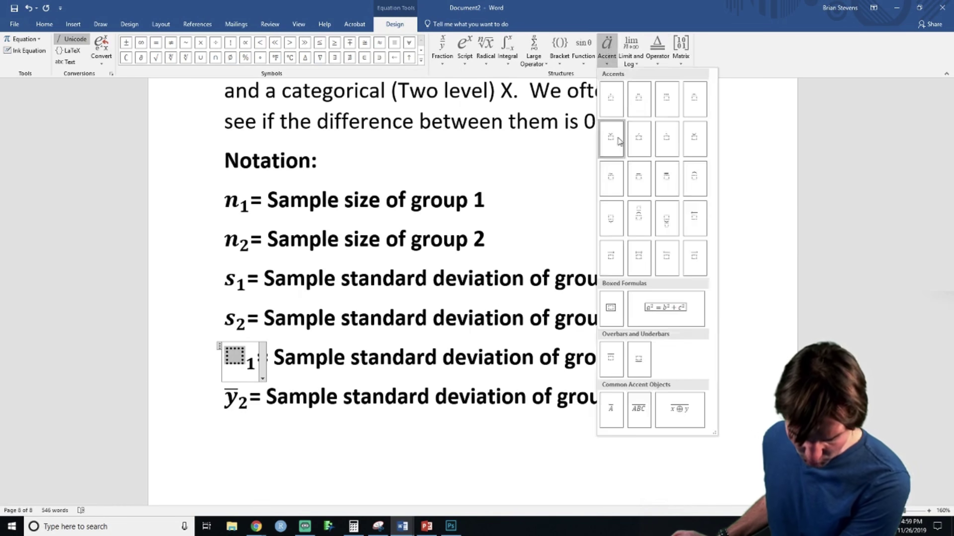
pyautogui.click(638, 179)
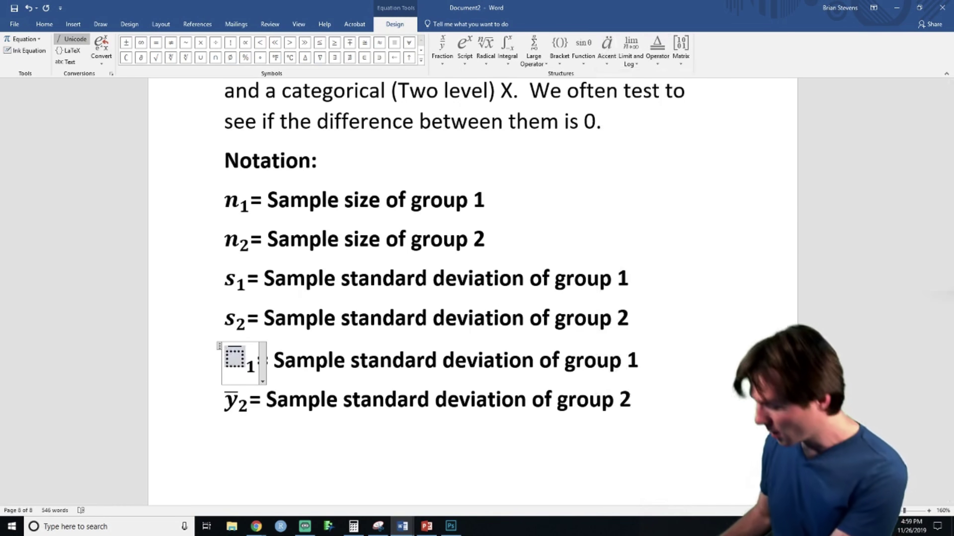
pyautogui.write('y')
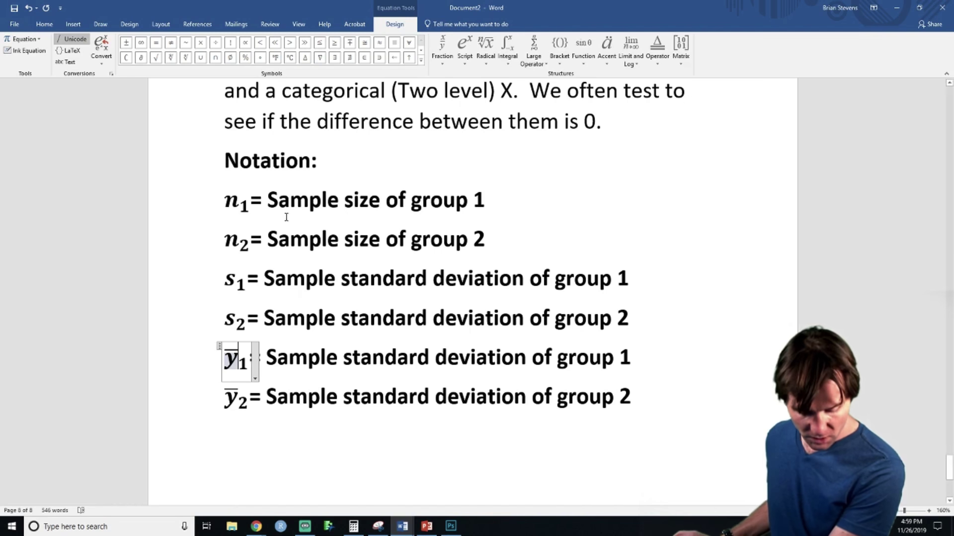
pyautogui.doubleClick(365, 364)
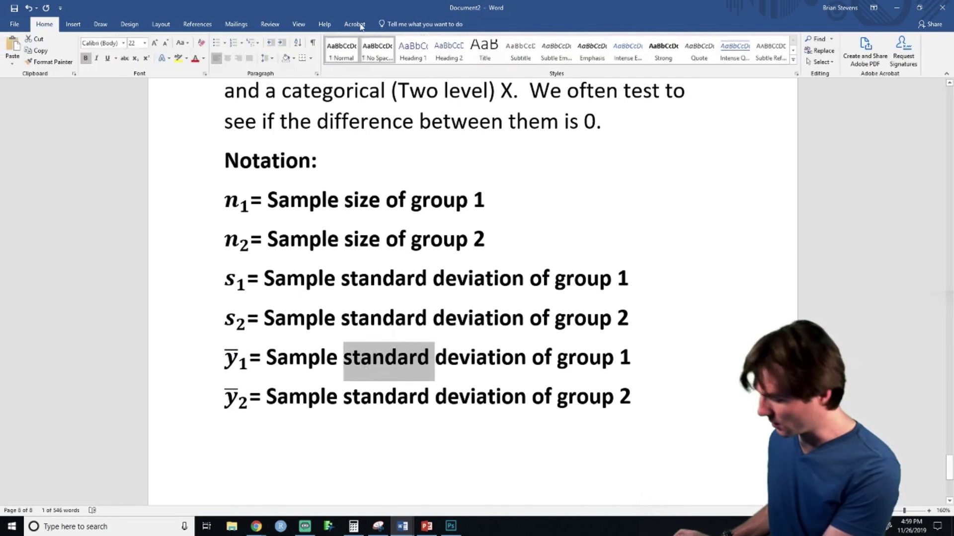
# - Change 'standard deviation' to 'mean' in the ȳ₁ and ȳ₂ definitions
pyautogui.press('Delete')
pyautogui.press('Delete')
pyautogui.press('Delete')
pyautogui.press('Delete')
pyautogui.press('Delete')
pyautogui.press('Delete')
pyautogui.press('Delete')
pyautogui.press('Delete')
pyautogui.press('Delete')
pyautogui.press('Delete')
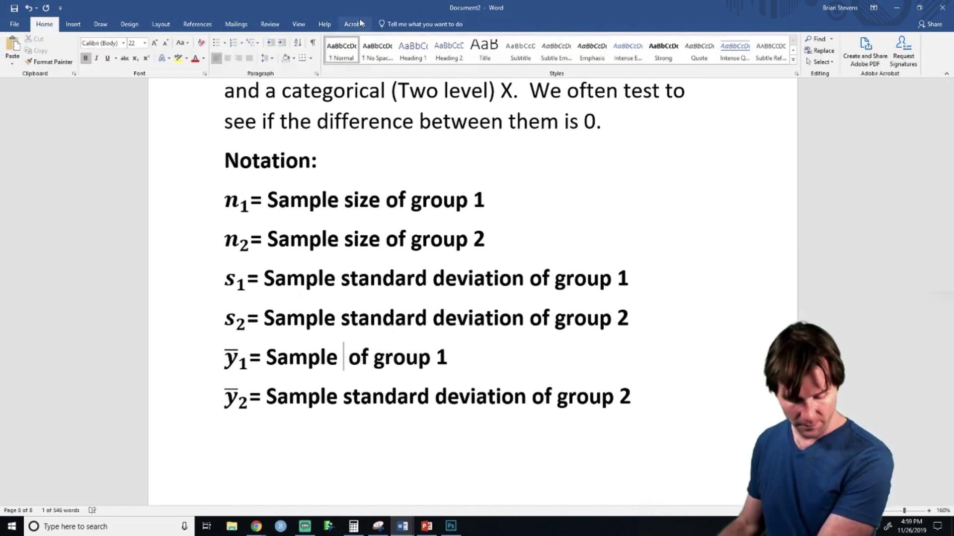
pyautogui.write('mean')
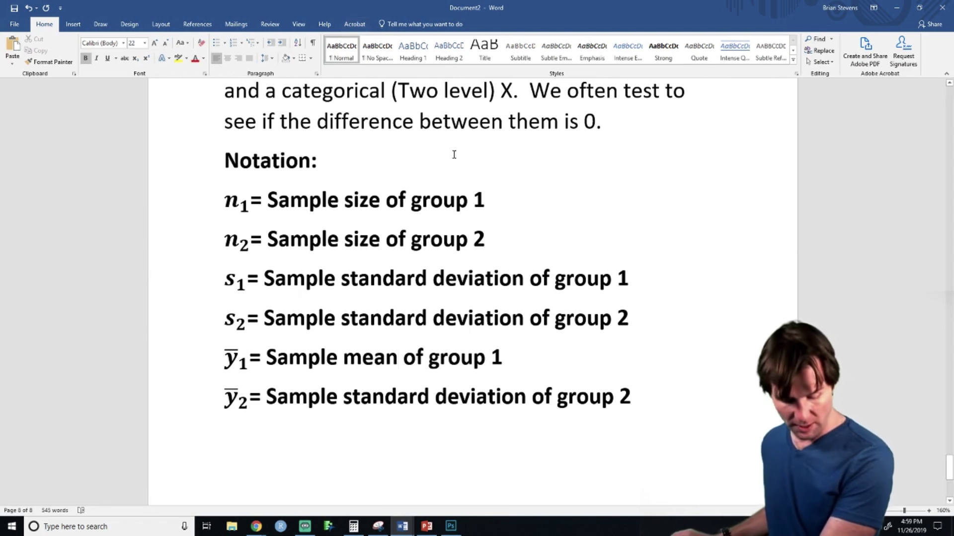
pyautogui.doubleClick(385, 397)
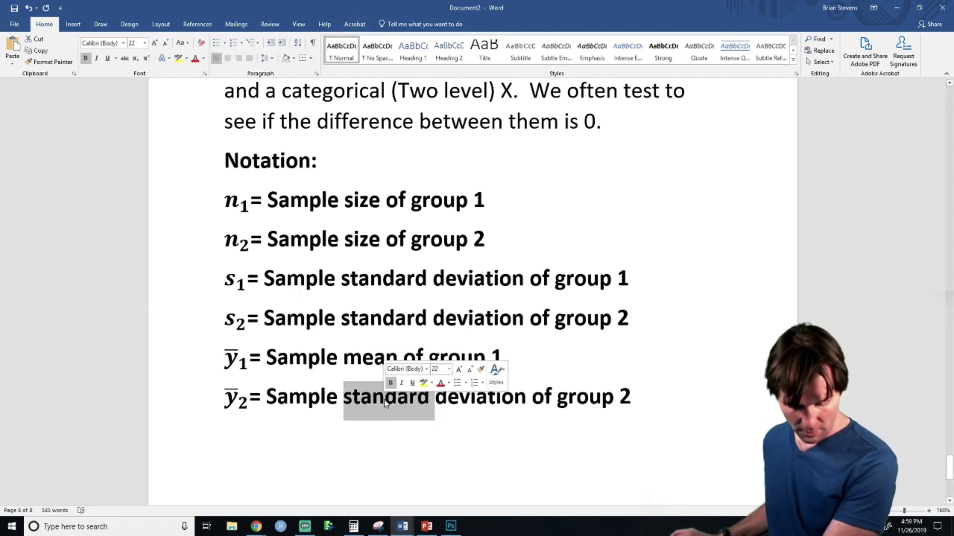
pyautogui.press('Delete')
pyautogui.press('Delete')
pyautogui.press('Delete')
pyautogui.press('Delete')
pyautogui.press('Delete')
pyautogui.press('Delete')
pyautogui.press('Delete')
pyautogui.press('Delete')
pyautogui.press('Delete')
pyautogui.press('Delete')
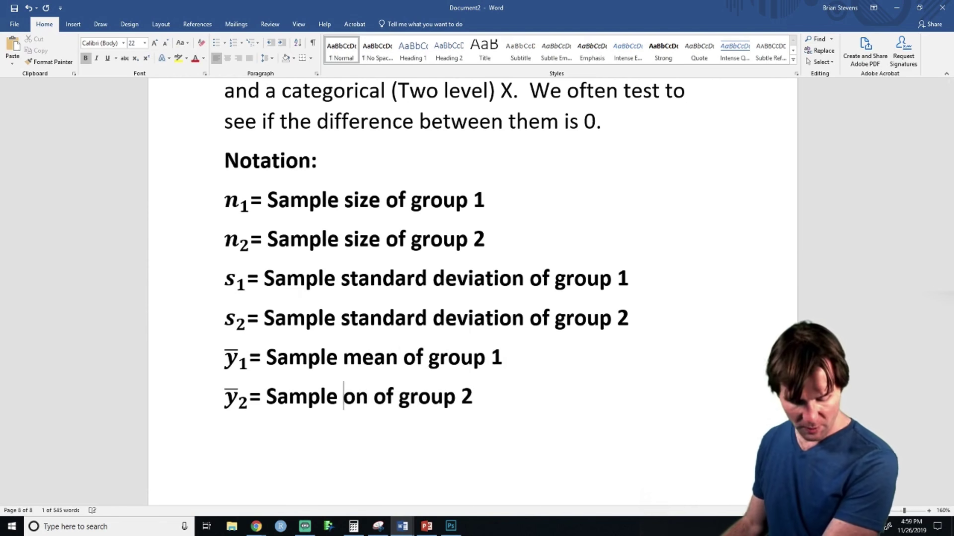
pyautogui.write('mean')
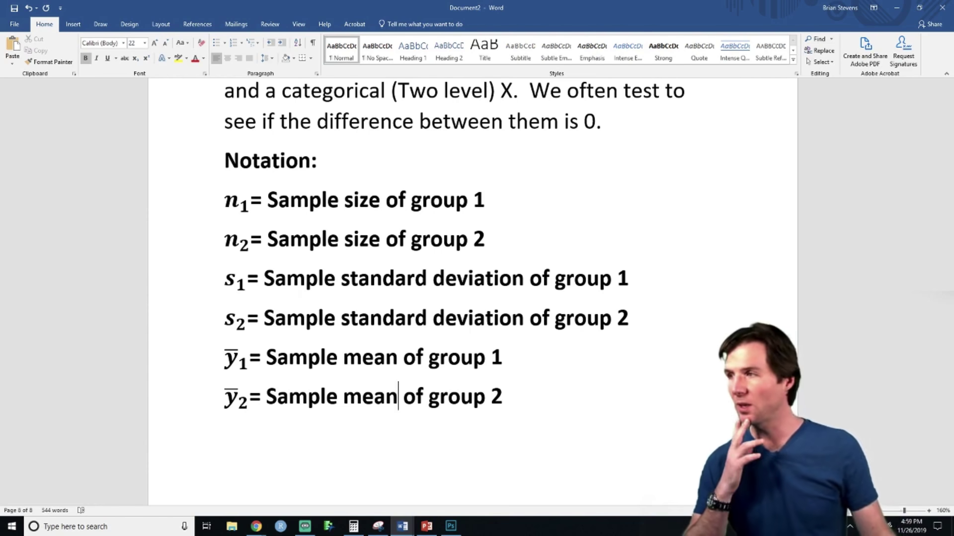
# - Add the line 'Df = Degrees of freedom (Complicated formula)' below the notation list
pyautogui.press('End')
pyautogui.press('Return')
pyautogui.press('BackSpace')
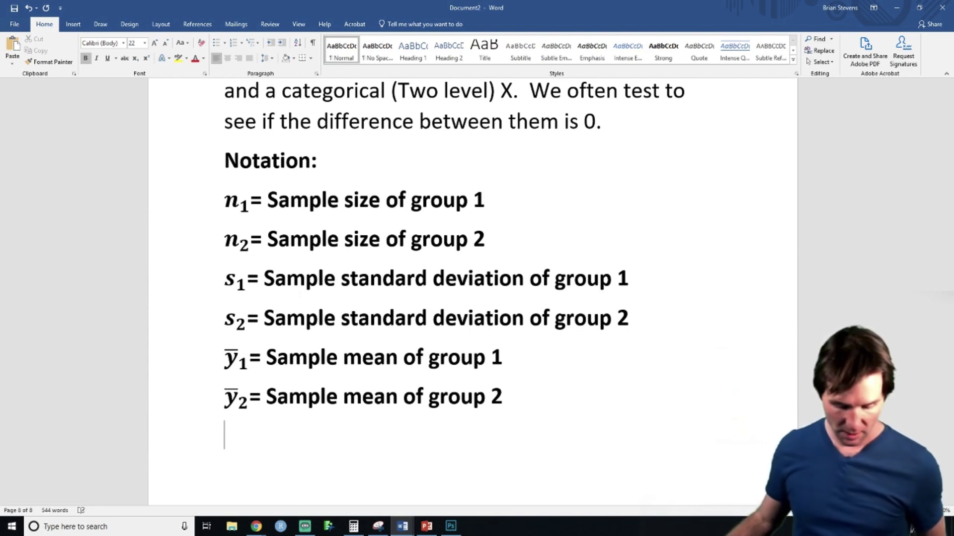
pyautogui.write('Df =')
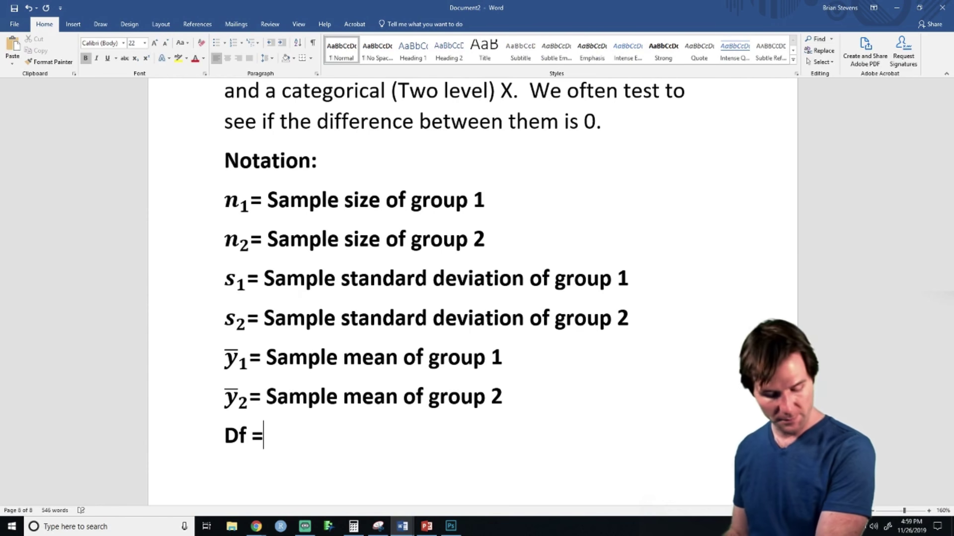
pyautogui.write(' Degree')
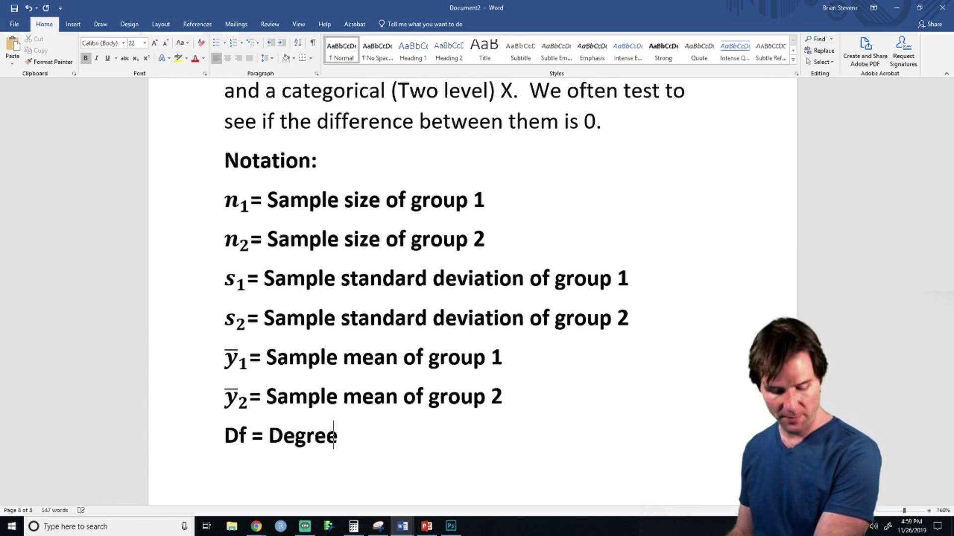
pyautogui.write('s of freedom ')
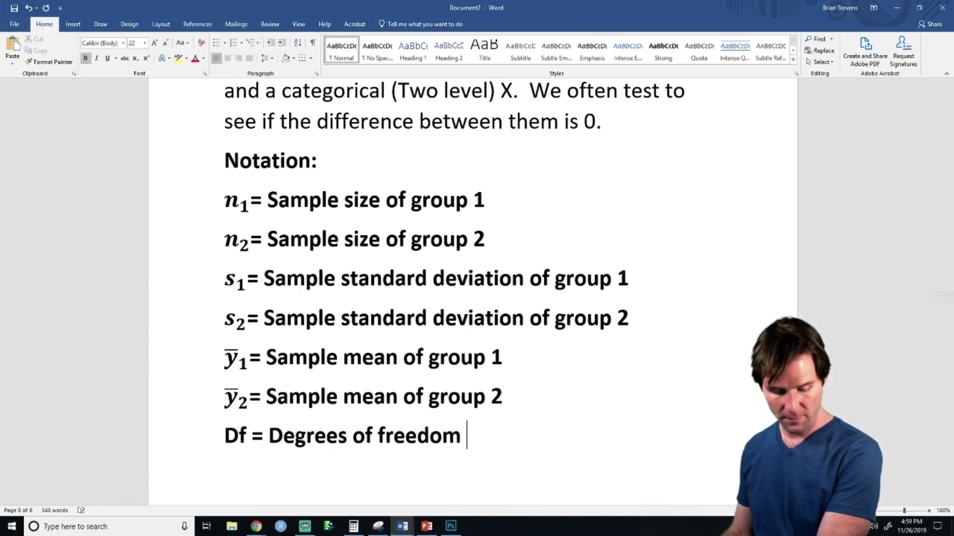
pyautogui.write('(Complicated form')
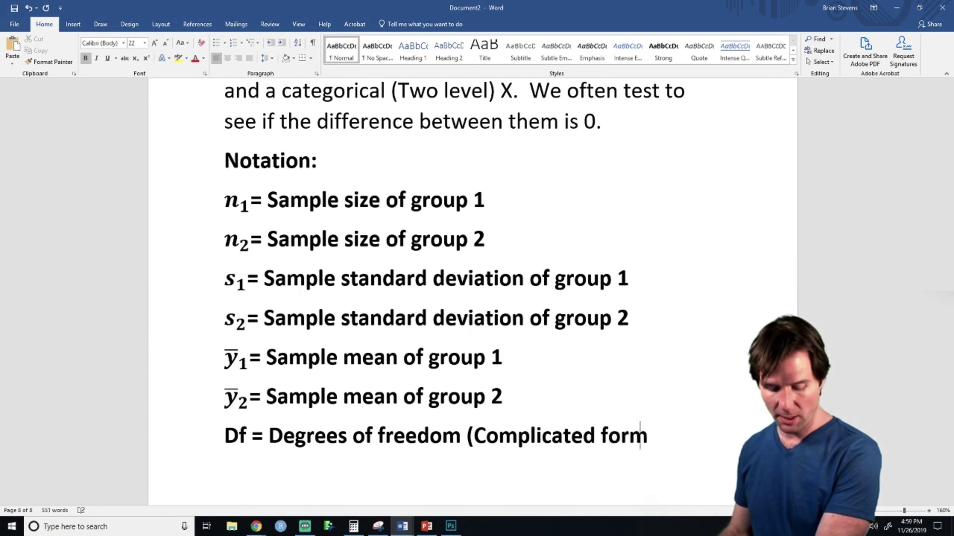
pyautogui.write('ula)')
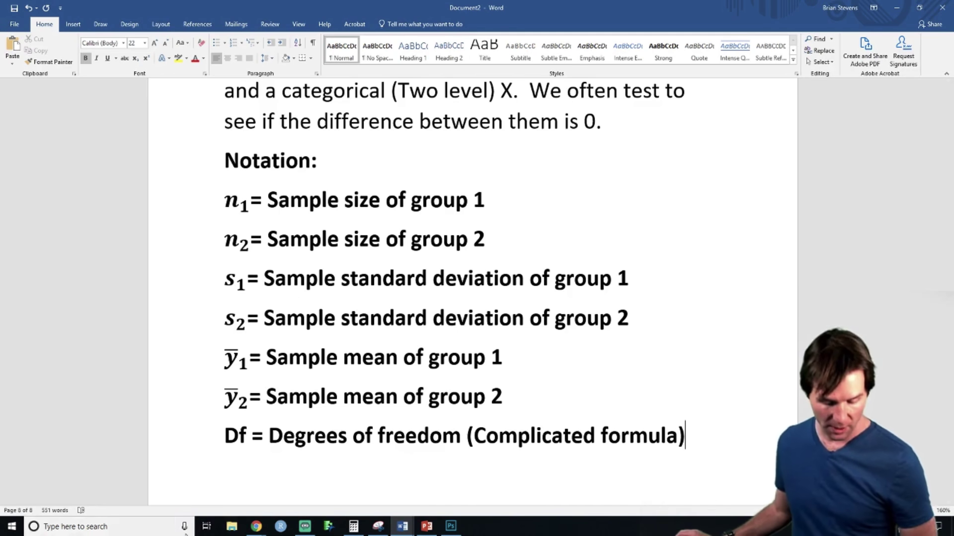
pyautogui.moveTo(251, 532)
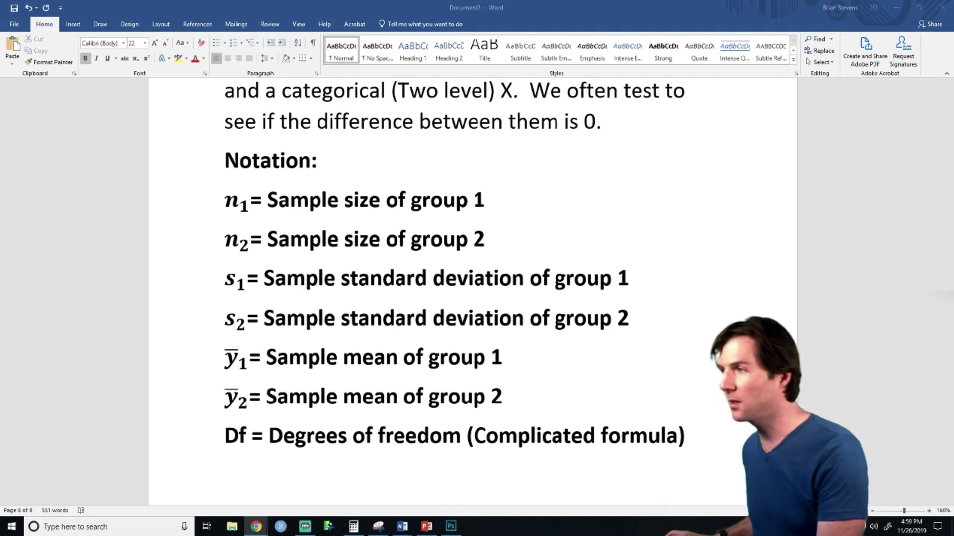
pyautogui.scroll(-3, 438, 285)
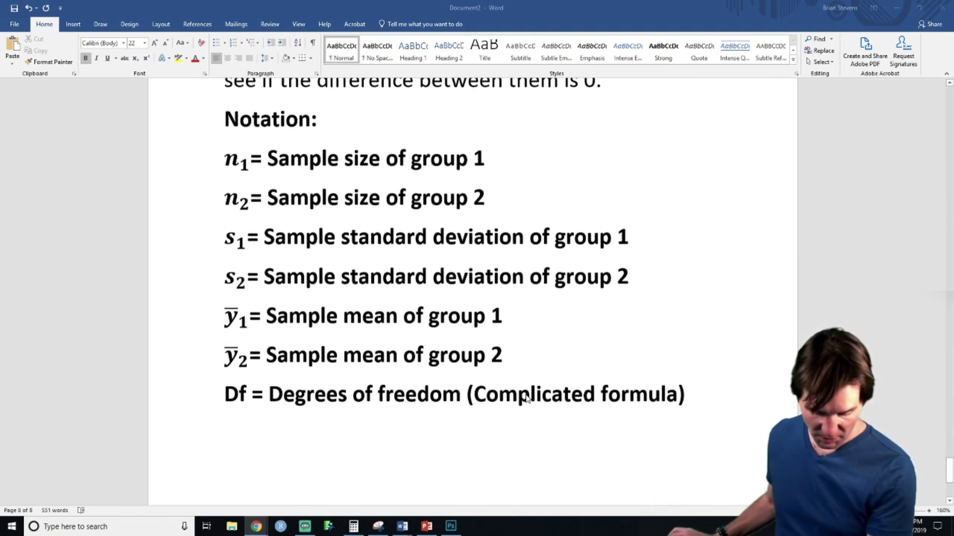
pyautogui.click(717, 322)
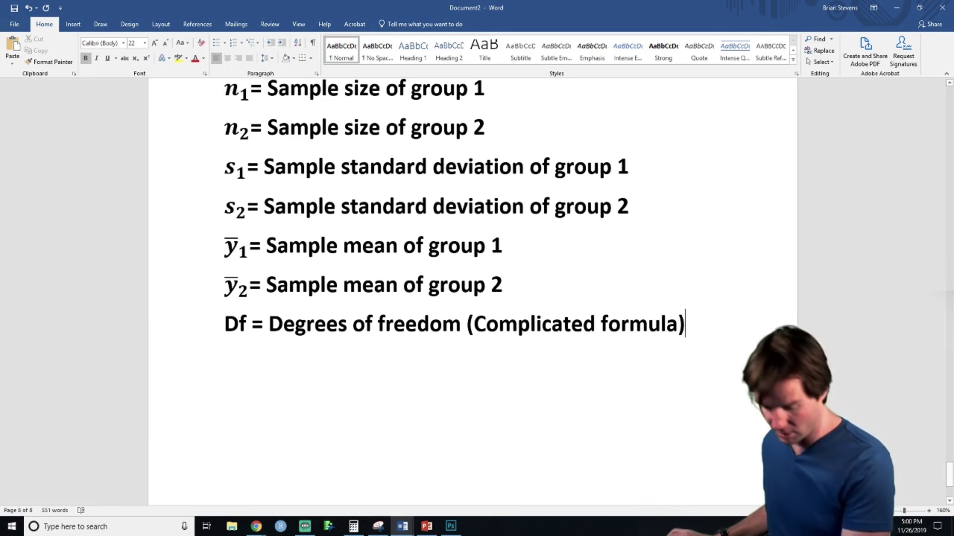
# - Paste the degrees-of-freedom formula image below the Df line, undoing its centring and resizing
pyautogui.press('Return')
pyautogui.hotkey('ctrl', 'v')
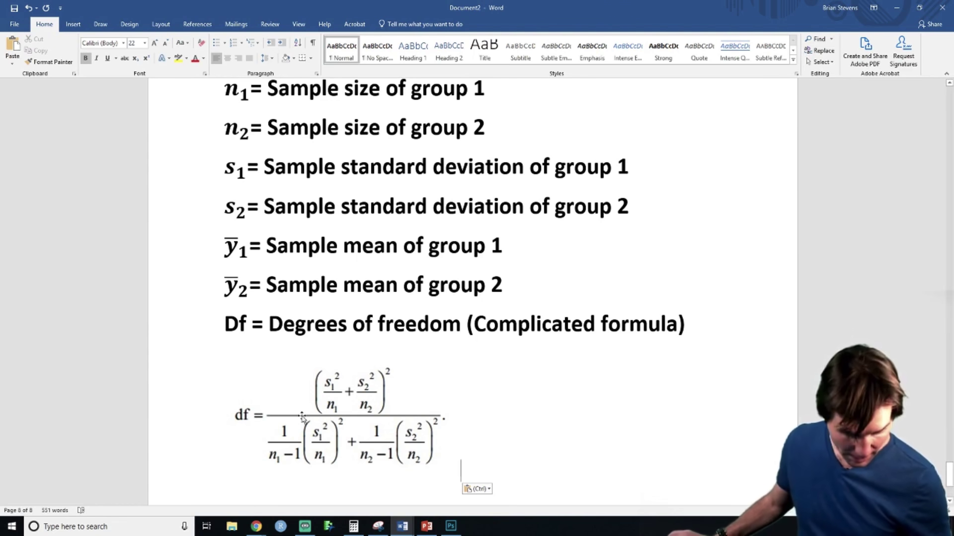
pyautogui.click(227, 59)
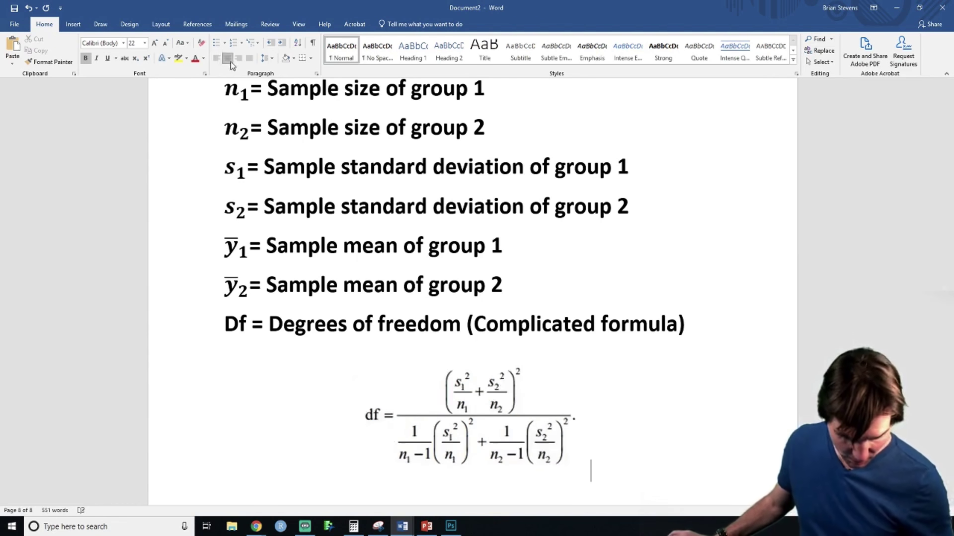
pyautogui.click(561, 440)
pyautogui.moveTo(588, 479); pyautogui.dragTo(720, 502)
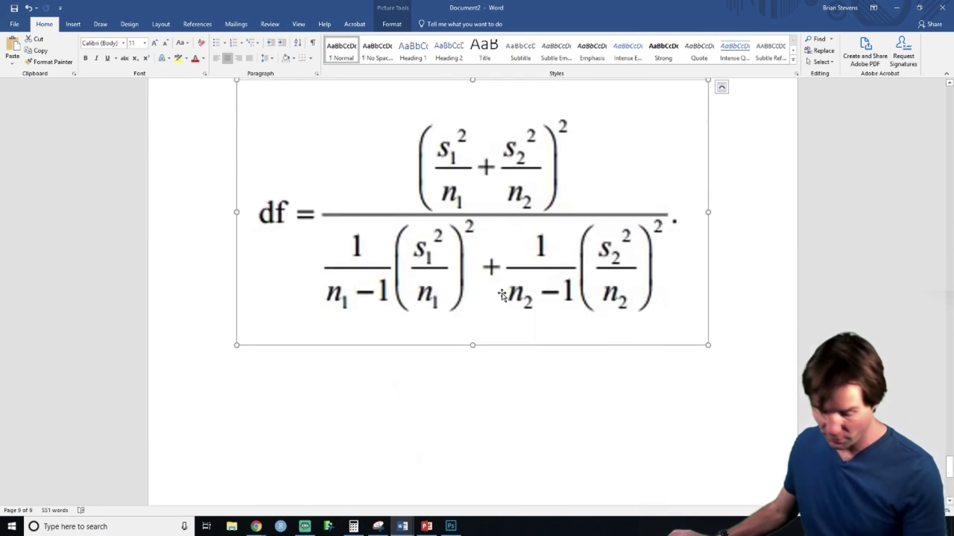
pyautogui.moveTo(708, 345); pyautogui.dragTo(616, 268)
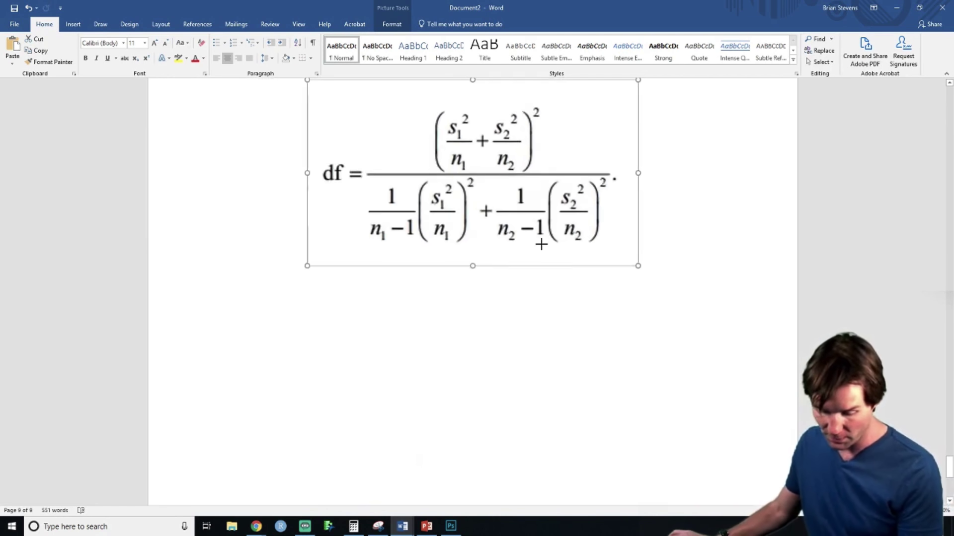
pyautogui.scroll(5, 549, 211)
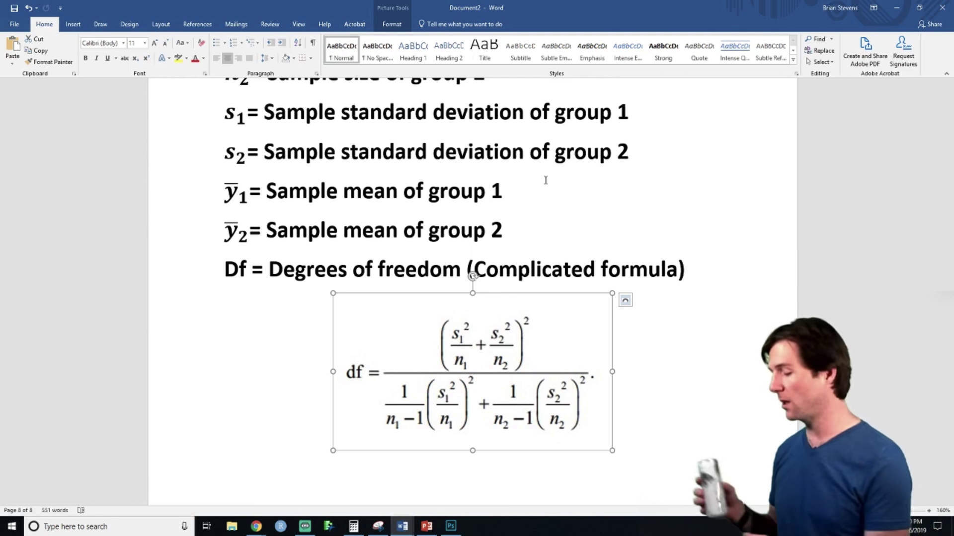
pyautogui.hotkey('ctrl', 'z')
pyautogui.hotkey('ctrl', 'z')
pyautogui.hotkey('ctrl', 'z')
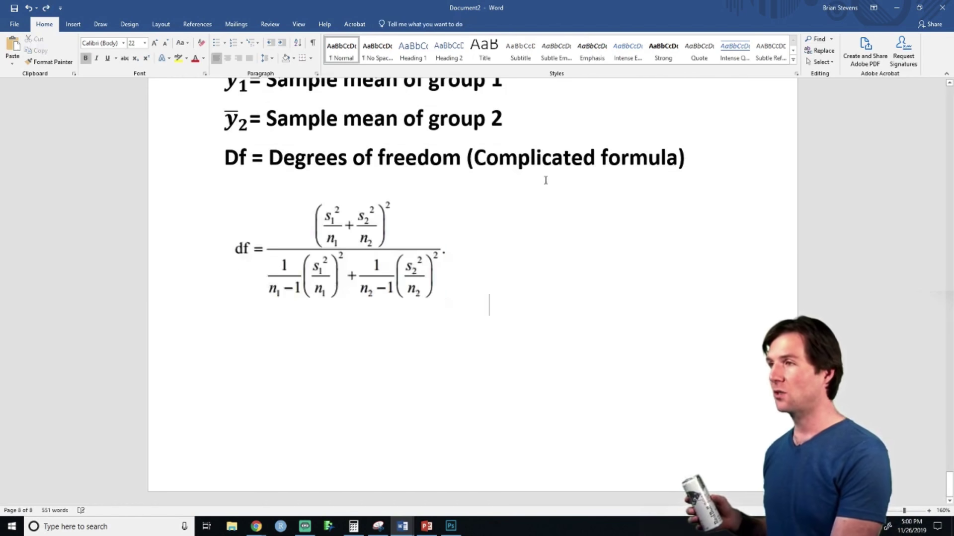
# - Undo the paste of the degrees-of-freedom formula image
pyautogui.hotkey('ctrl', 'z')
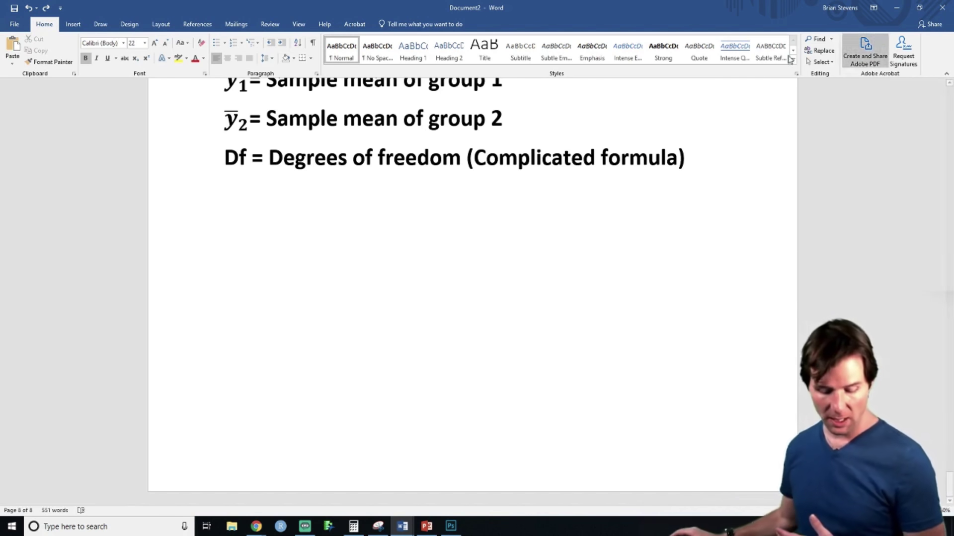
# - Switch to the StatDistributions.com t-distribution calculator and try several d.f. values, ending at 77777
pyautogui.click(257, 526)
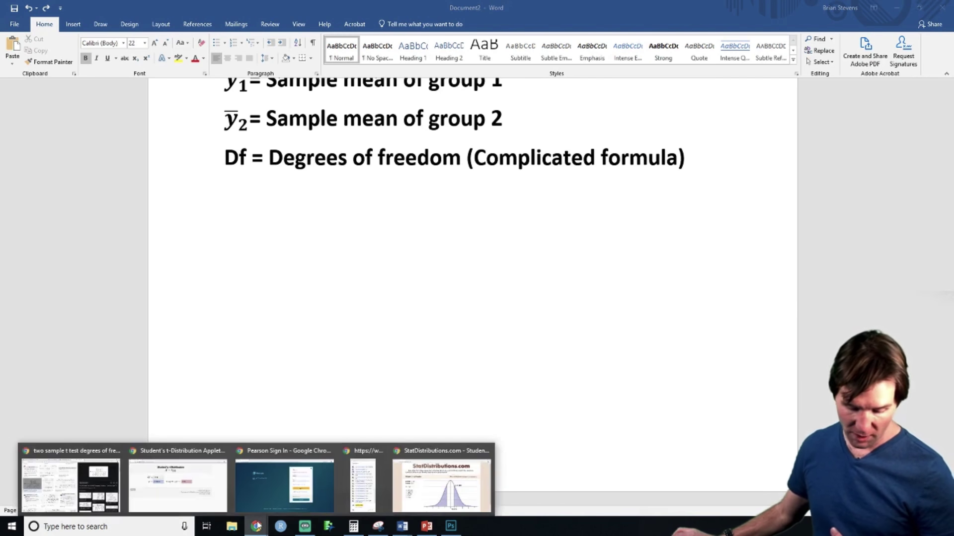
pyautogui.click(441, 482)
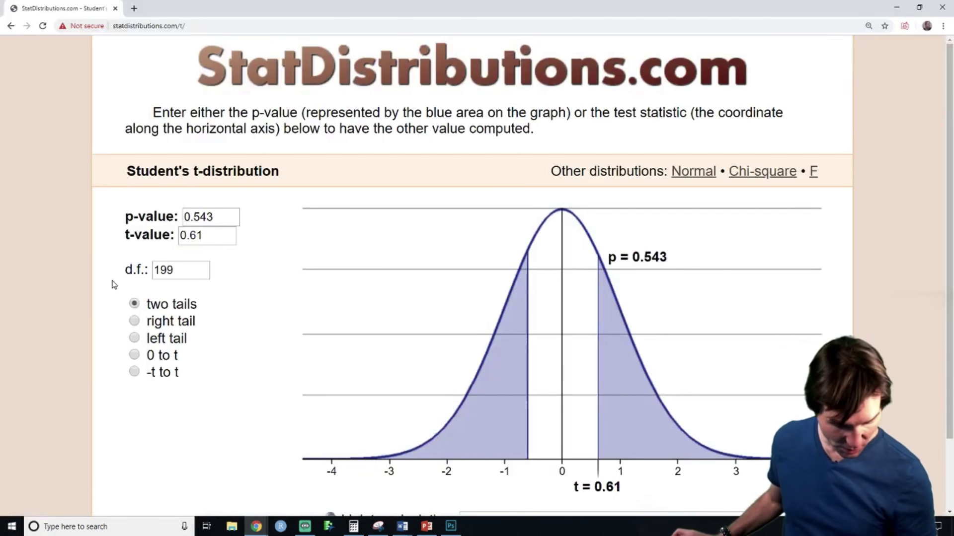
pyautogui.click(140, 264)
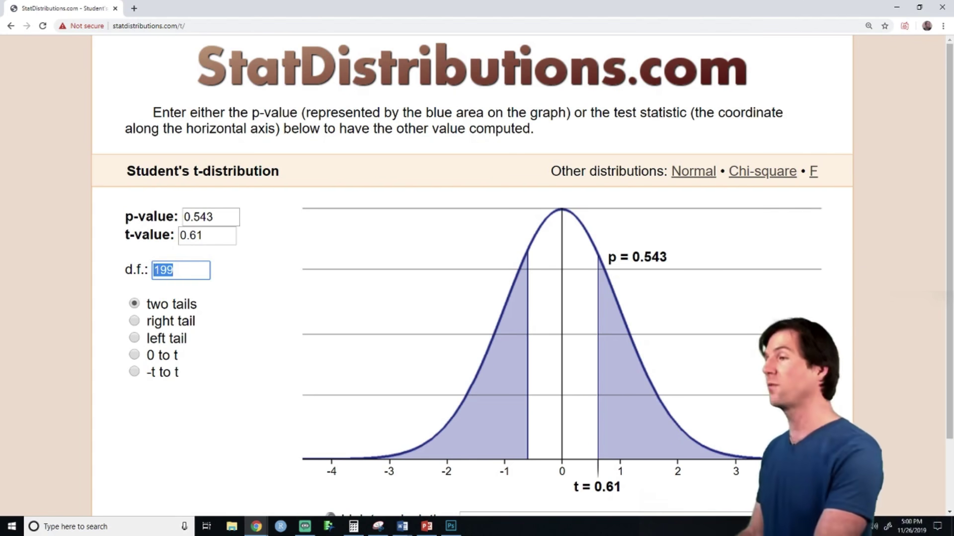
pyautogui.write('1')
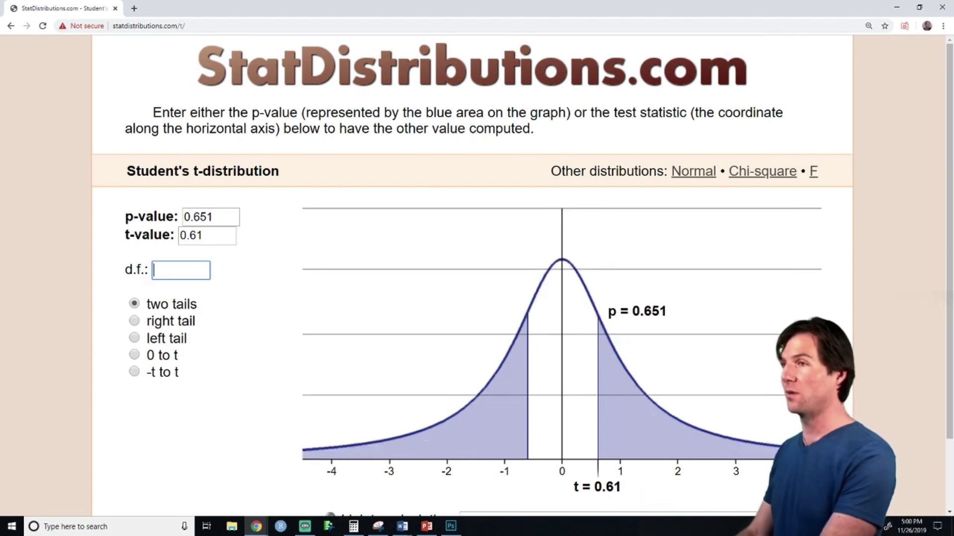
pyautogui.write('2')
pyautogui.press('BackSpace')
pyautogui.write('3')
pyautogui.press('BackSpace')
pyautogui.write('4')
pyautogui.press('BackSpace')
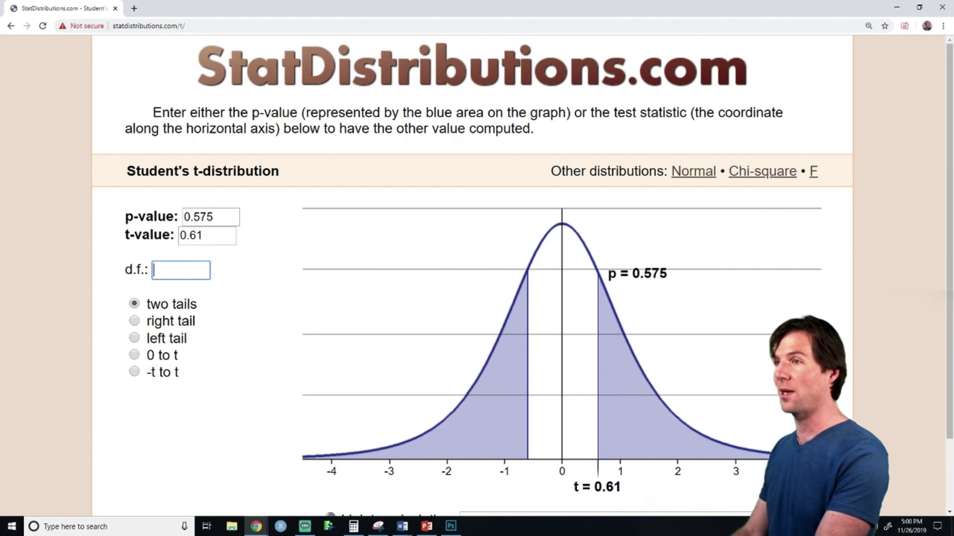
pyautogui.write('5')
pyautogui.press('BackSpace')
pyautogui.write('6')
pyautogui.press('BackSpace')
pyautogui.write('7777')
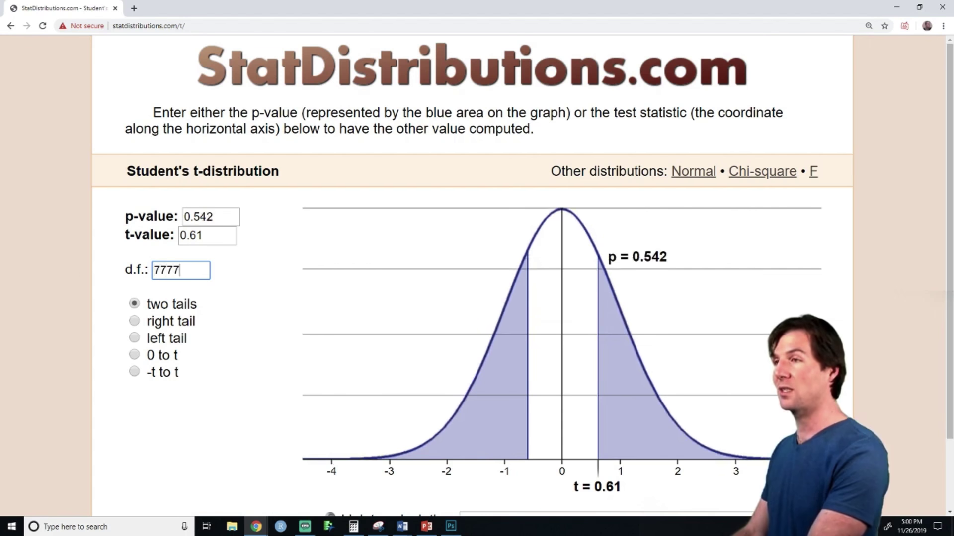
pyautogui.write('7')
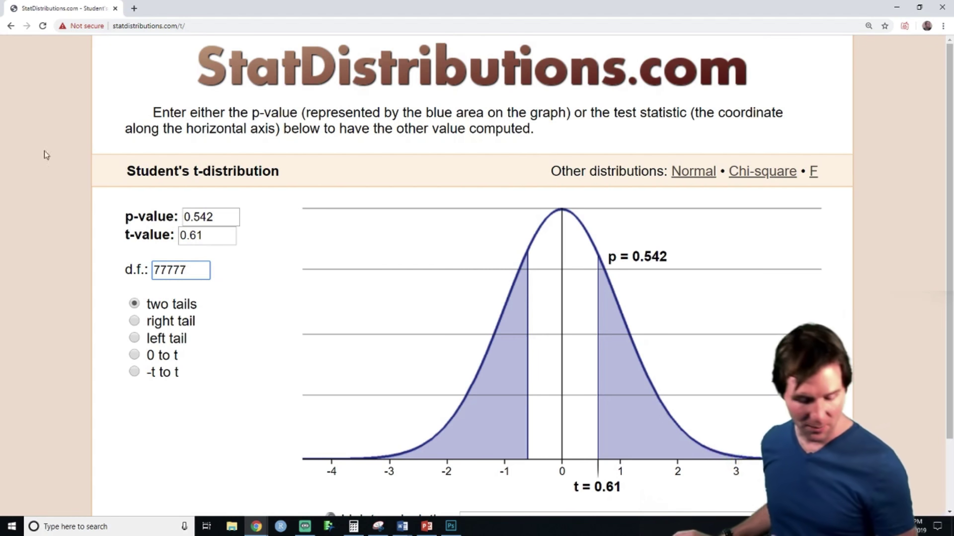
# - Enter p-value 0.95 and d.f. 60 to get t = 0.063 for two tails
pyautogui.moveTo(214, 235); pyautogui.dragTo(156, 217)
pyautogui.moveTo(225, 221); pyautogui.dragTo(174, 207)
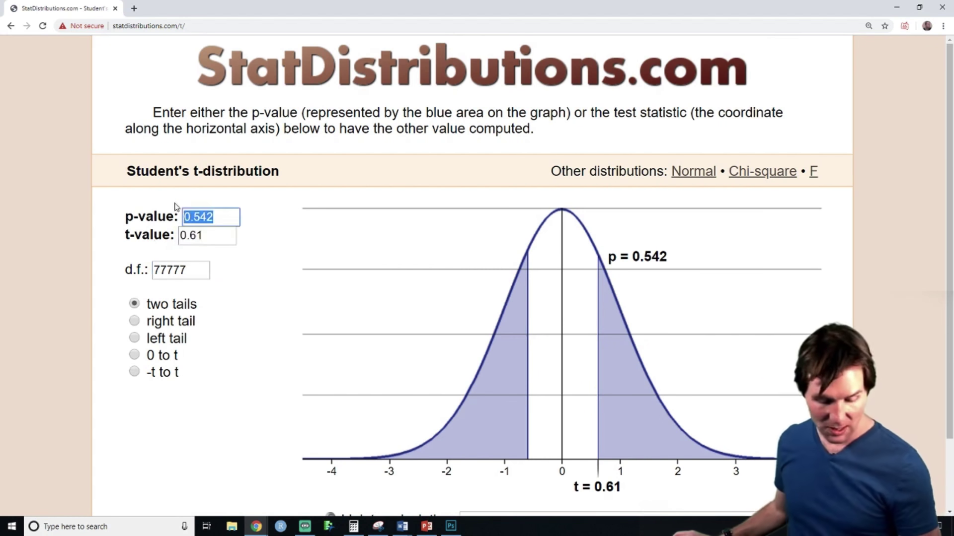
pyautogui.write('0.95')
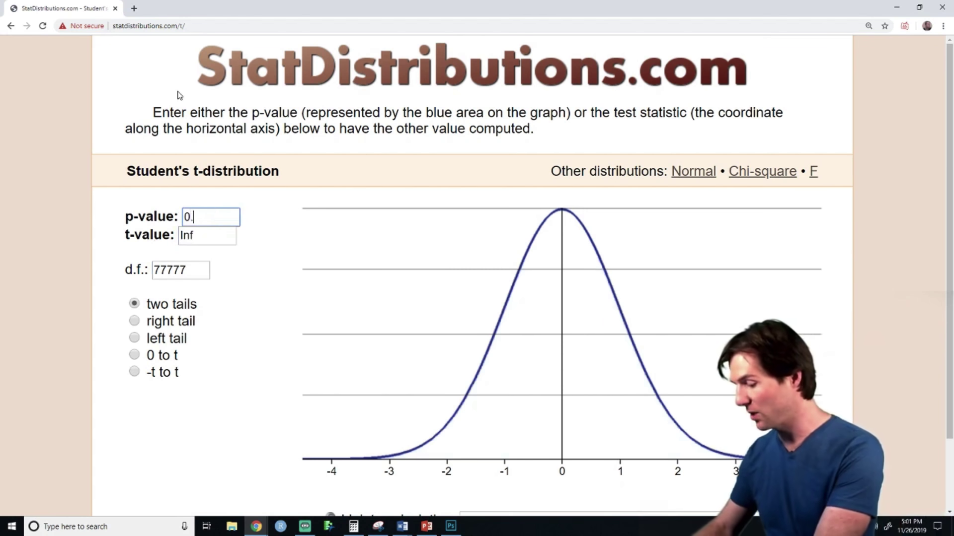
pyautogui.doubleClick(182, 272)
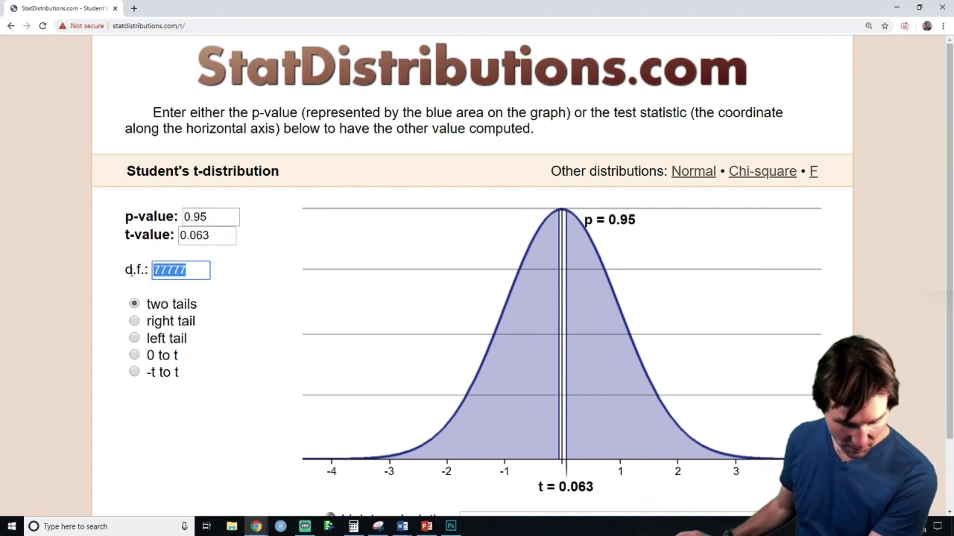
pyautogui.write('60')
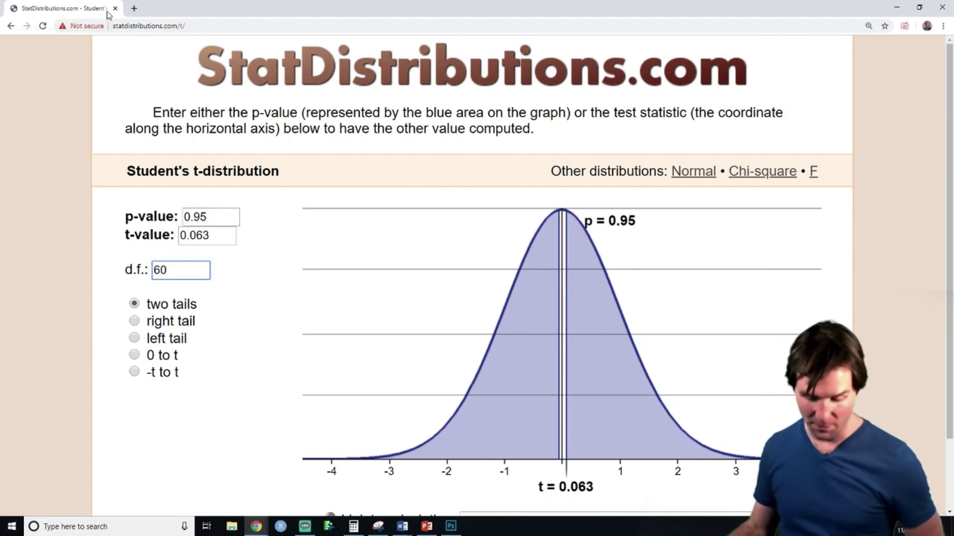
# - Choose the -t to t area and, after trying 0.68 and 0.993, enter p-value 0.95 for t = 2
pyautogui.click(134, 373)
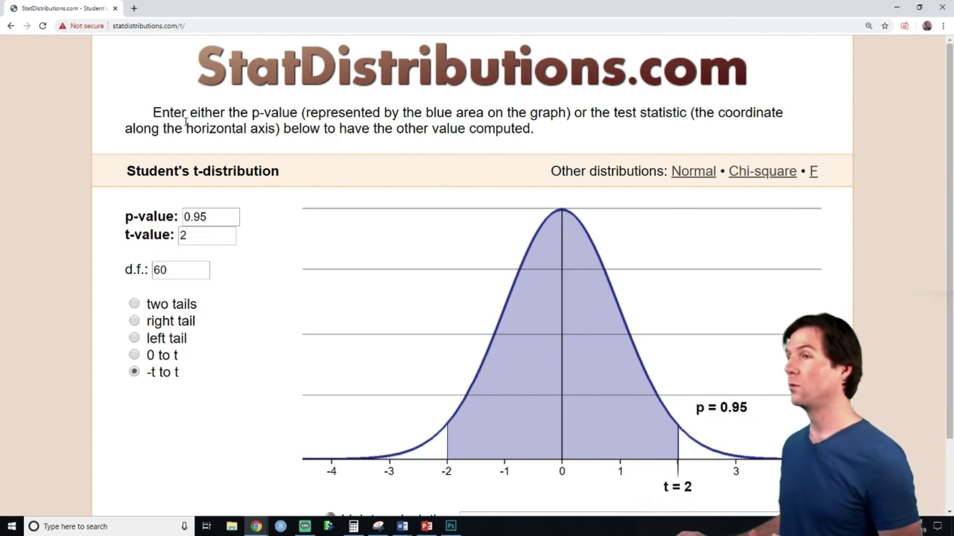
pyautogui.click(203, 219)
pyautogui.press('BackSpace')
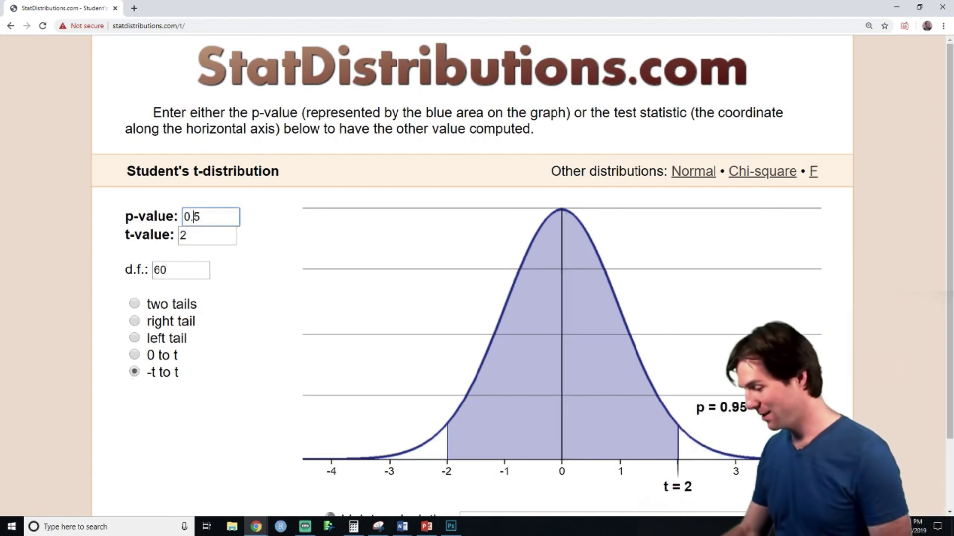
pyautogui.press('Delete')
pyautogui.write('68')
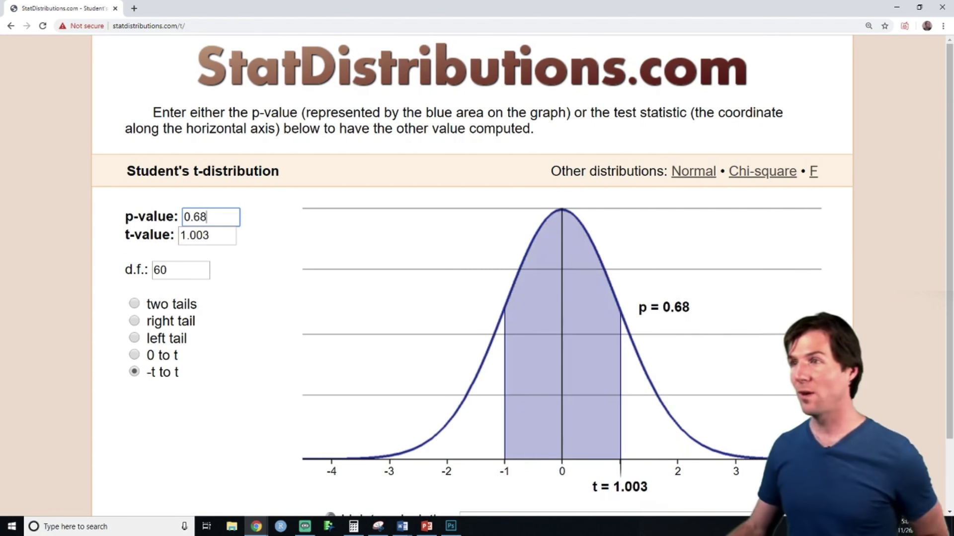
pyautogui.press('BackSpace')
pyautogui.press('BackSpace')
pyautogui.write('993')
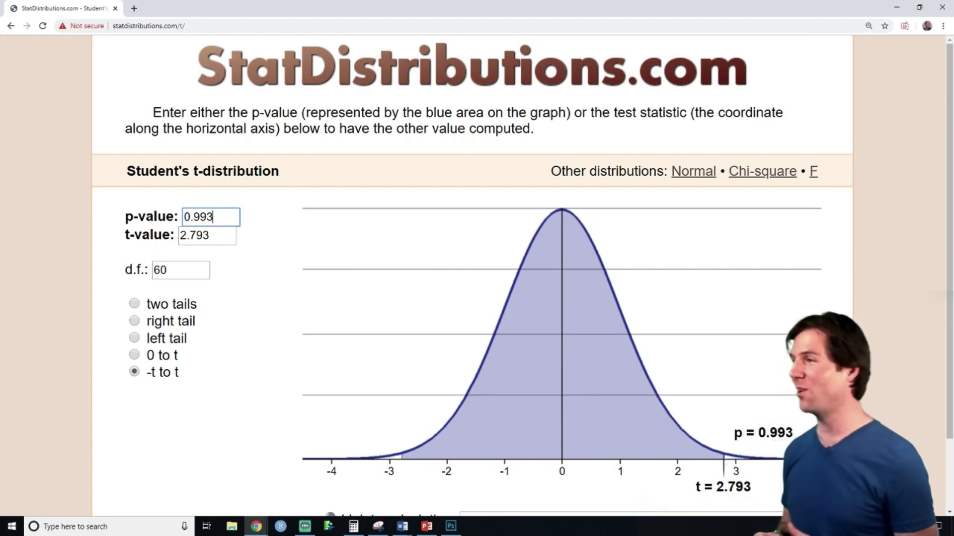
pyautogui.press('BackSpace')
pyautogui.press('BackSpace')
pyautogui.press('BackSpace')
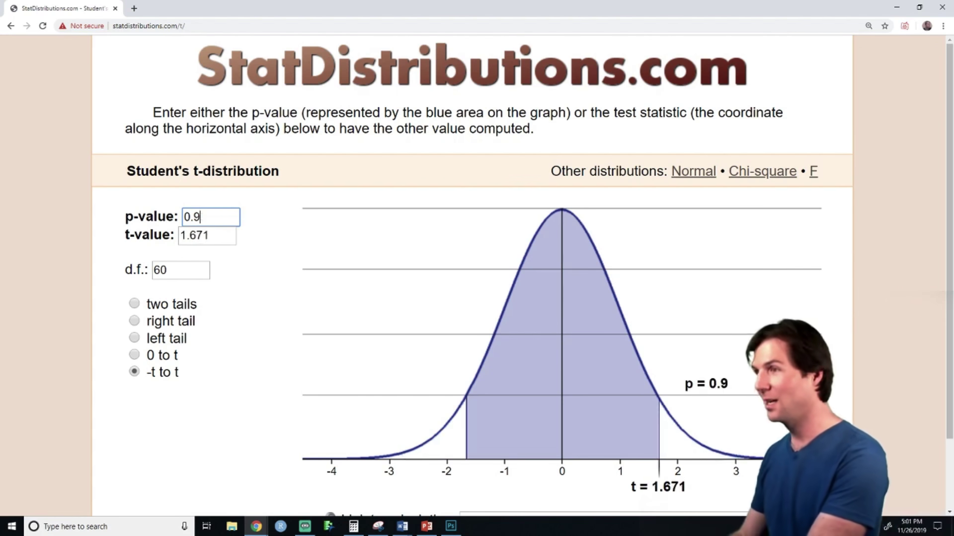
pyautogui.write('68')
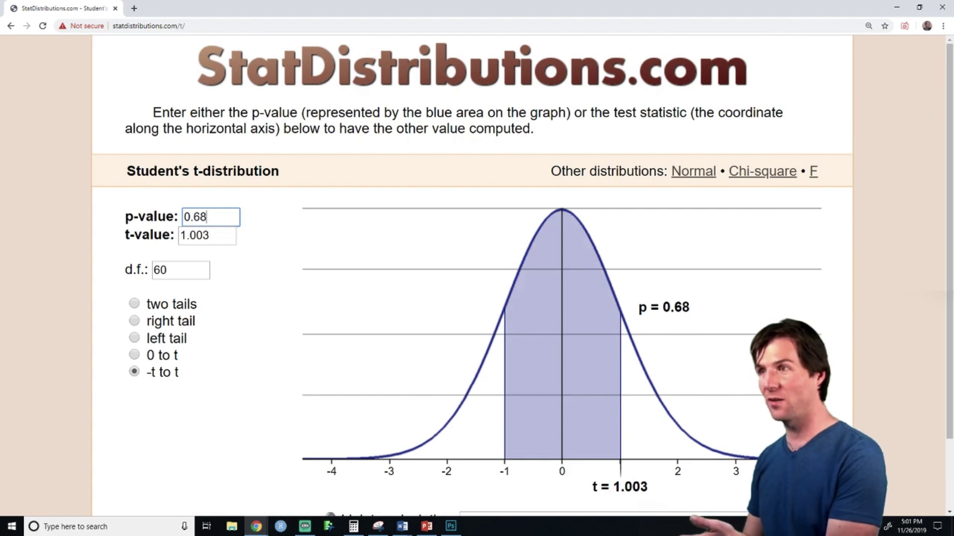
pyautogui.press('BackSpace')
pyautogui.press('BackSpace')
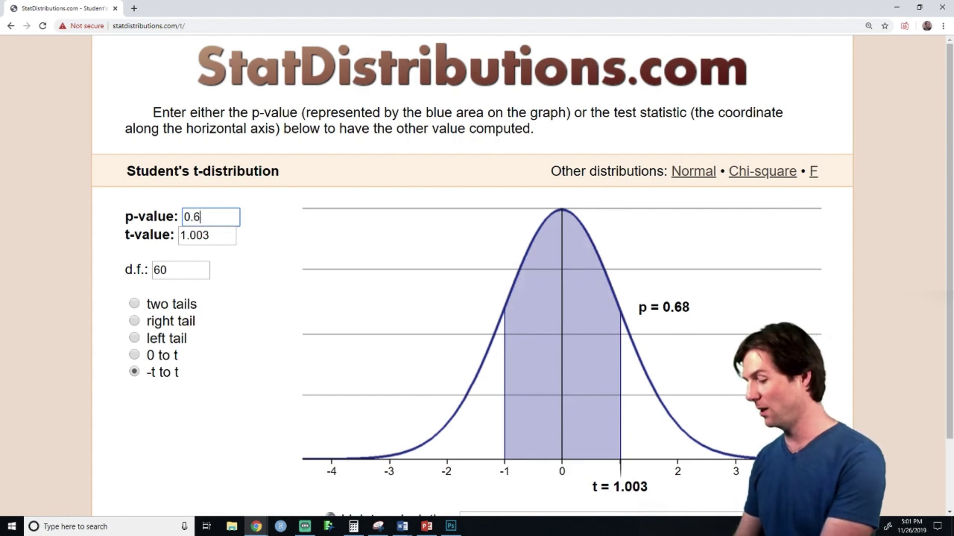
pyautogui.write('95')
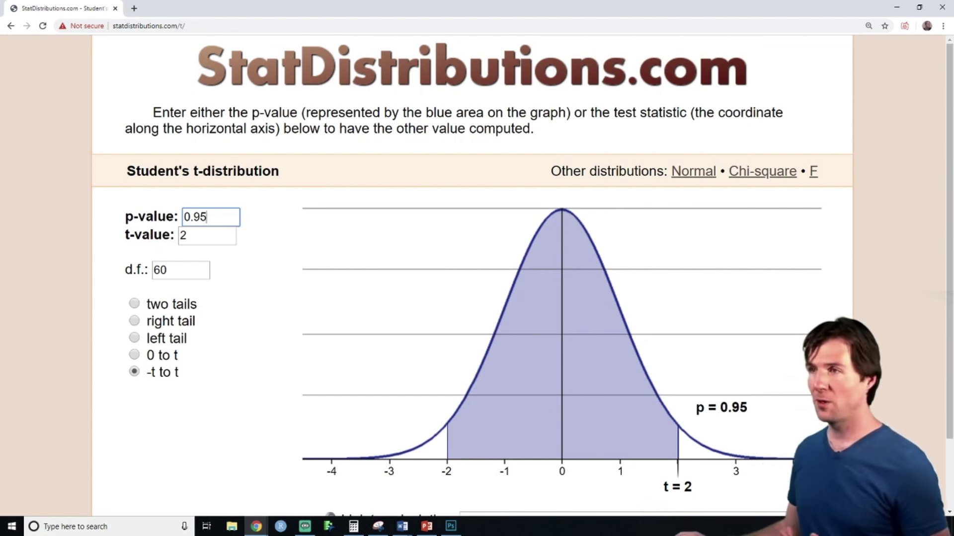
# - Try d.f. values 600, 60, 6 and 2, then set d.f. to 5 to read t = 2.571
pyautogui.click(191, 273)
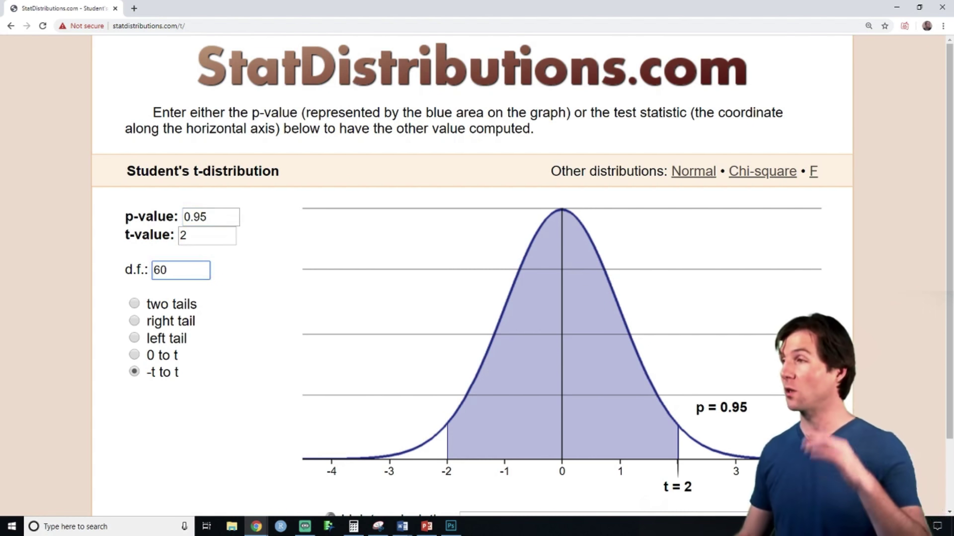
pyautogui.write('0')
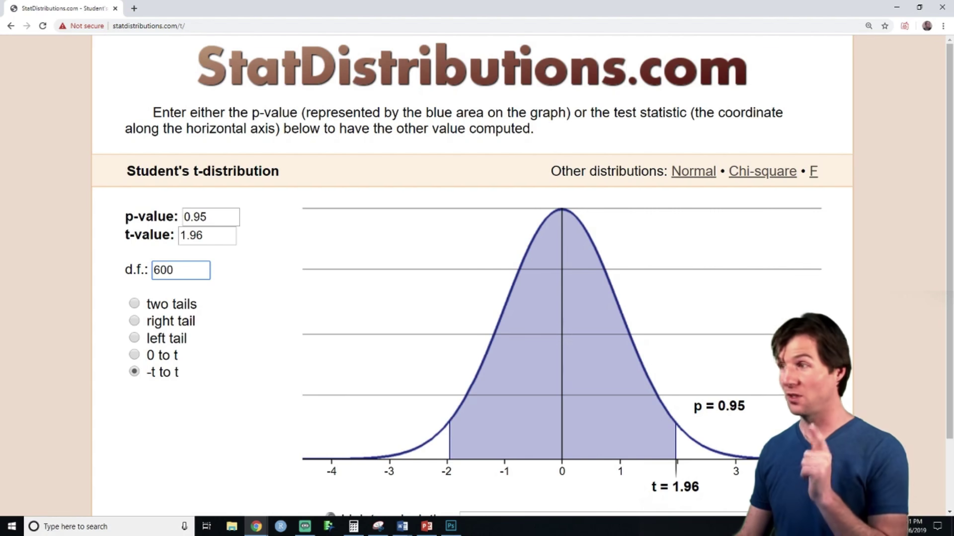
pyautogui.press('BackSpace')
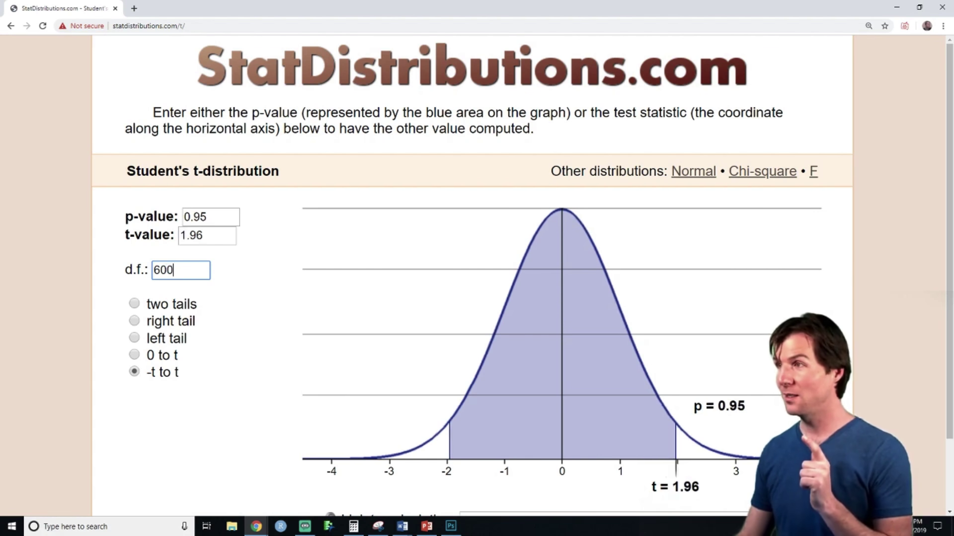
pyautogui.press('BackSpace')
pyautogui.press('BackSpace')
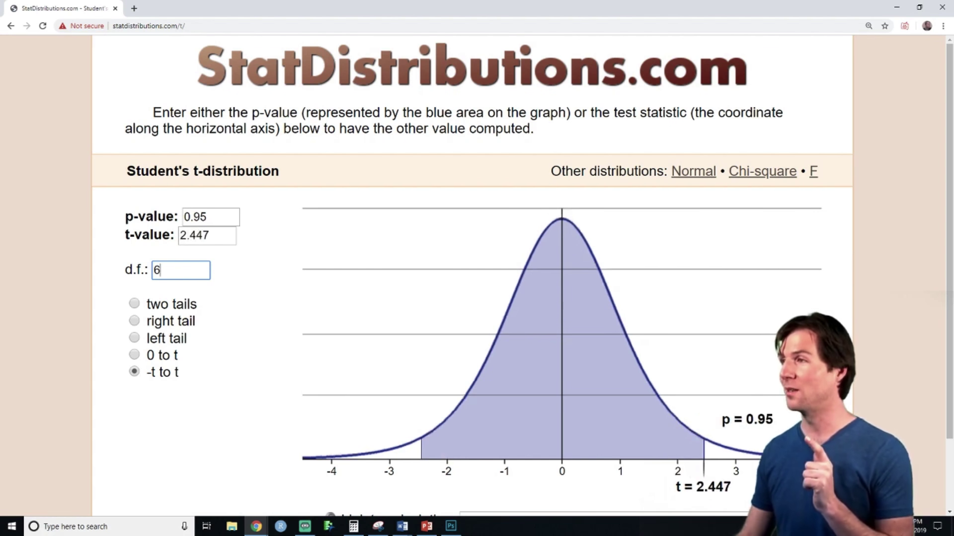
pyautogui.write('000')
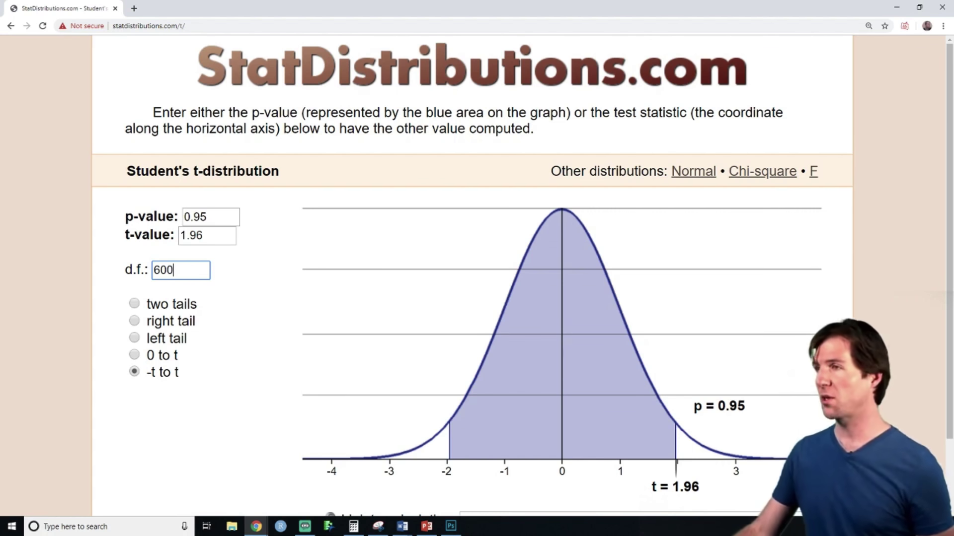
pyautogui.press('BackSpace')
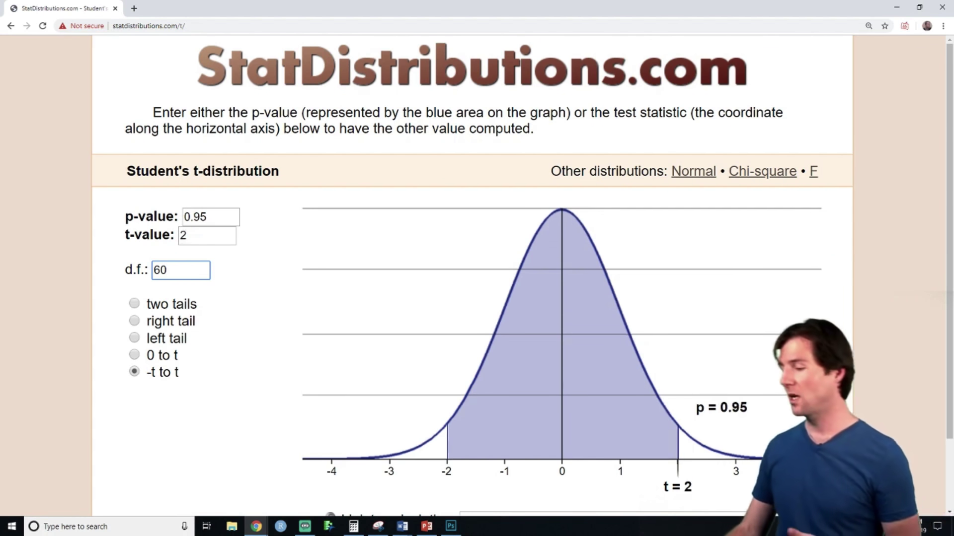
pyautogui.press('BackSpace')
pyautogui.press('BackSpace')
pyautogui.write('2')
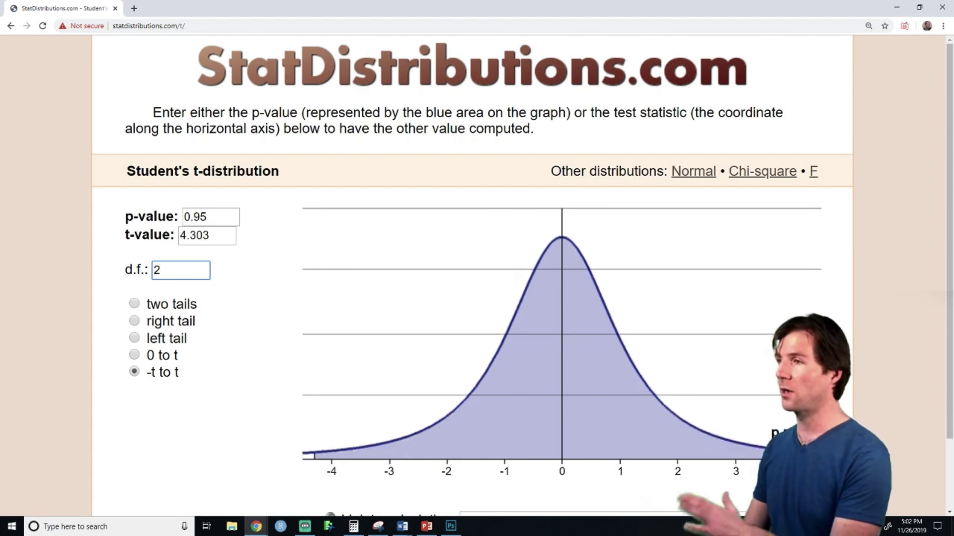
pyautogui.write('3')
pyautogui.press('BackSpace')
pyautogui.write('5')
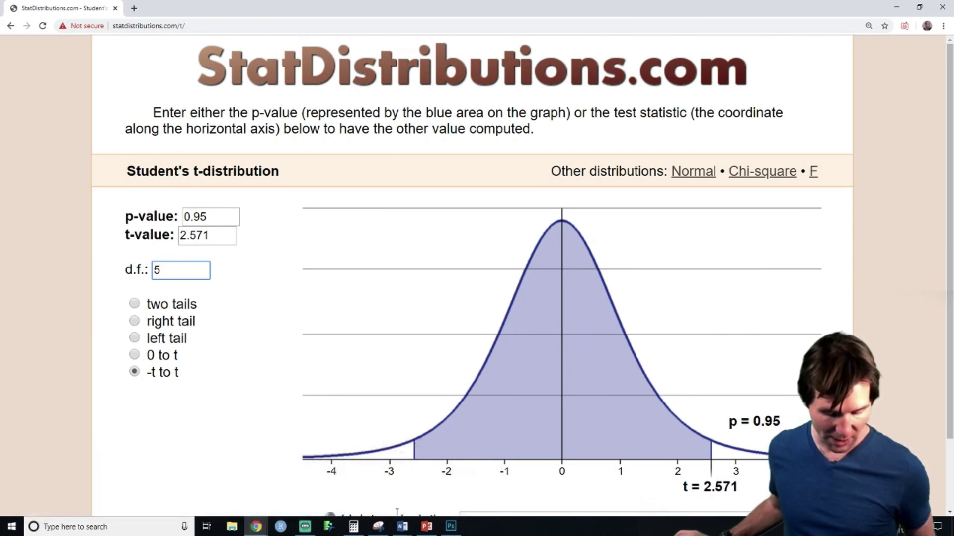
# - Return to the Document2 notes in Word at the Df definition line
pyautogui.moveTo(402, 526)
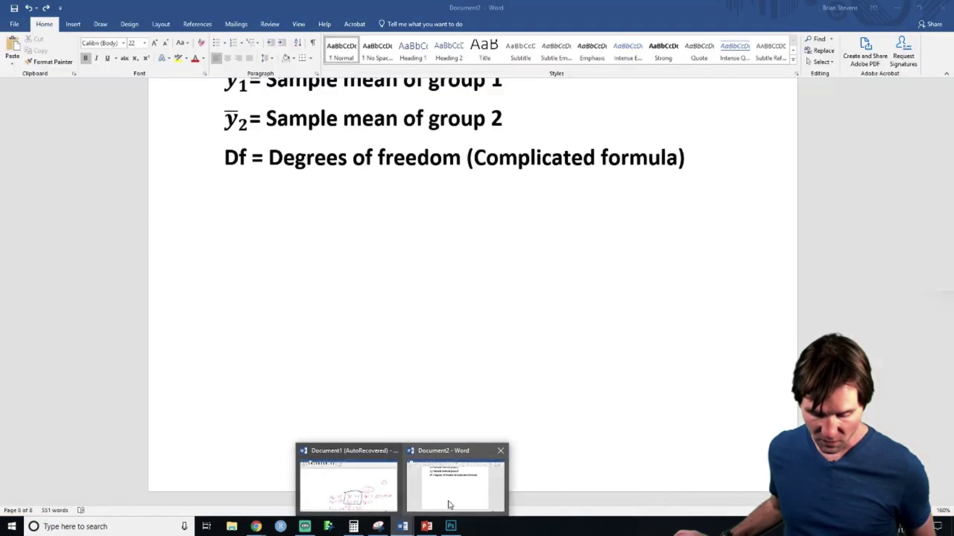
pyautogui.click(449, 502)
pyautogui.scroll(5, 394, 334)
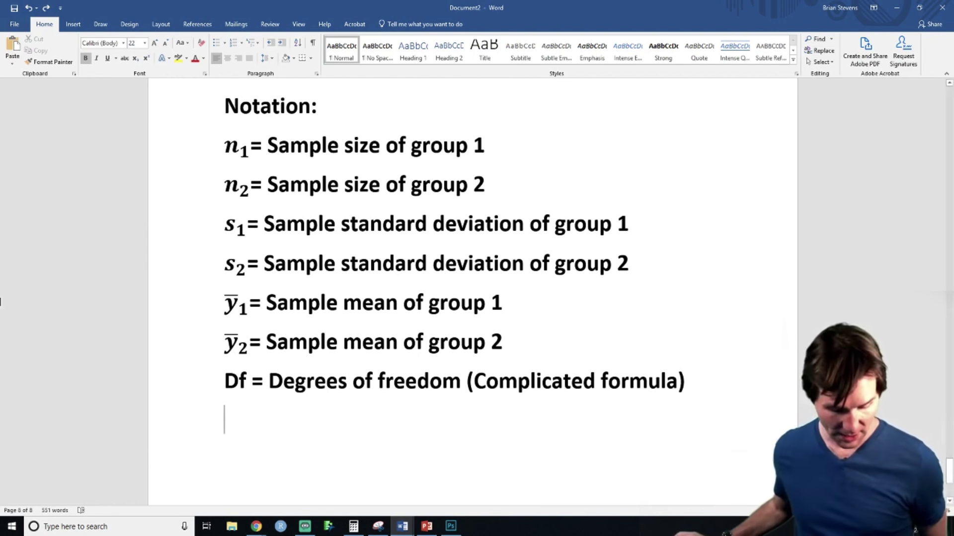
pyautogui.scroll(-4, 121, 385)
pyautogui.scroll(1, 121, 379)
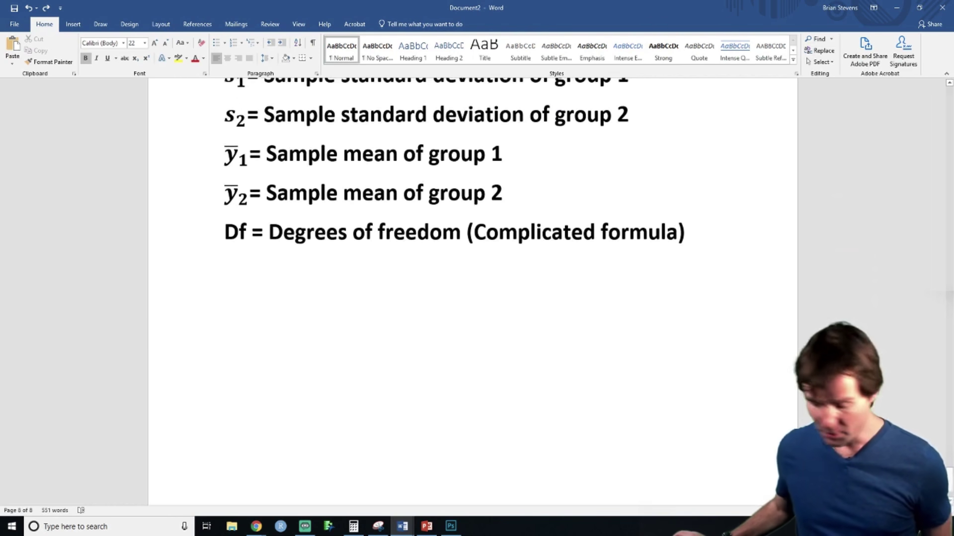
# - Type a bold 'Example Problem' heading on the line below the Df definition
pyautogui.hotkey('ctrl', 'b')
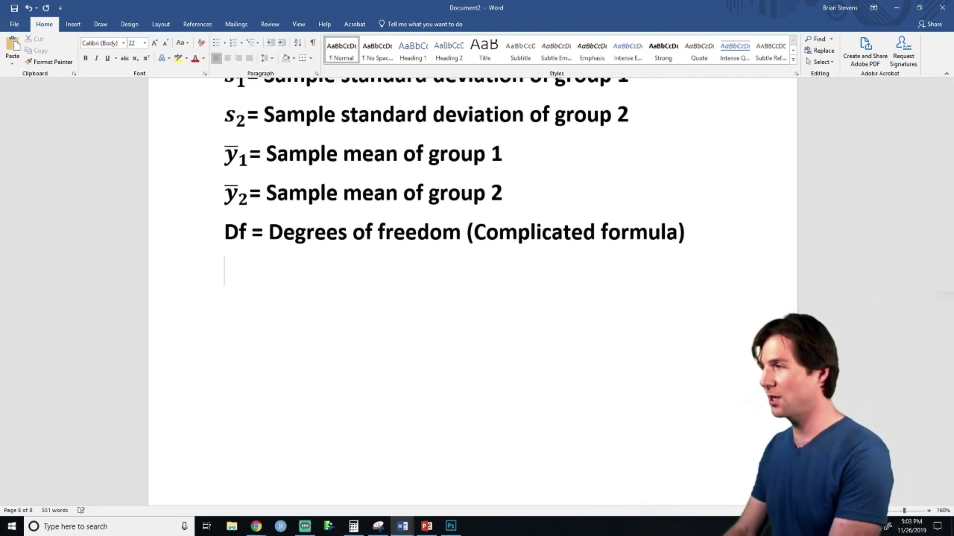
pyautogui.write('Ex')
pyautogui.press('BackSpace')
pyautogui.press('BackSpace')
pyautogui.press('BackSpace')
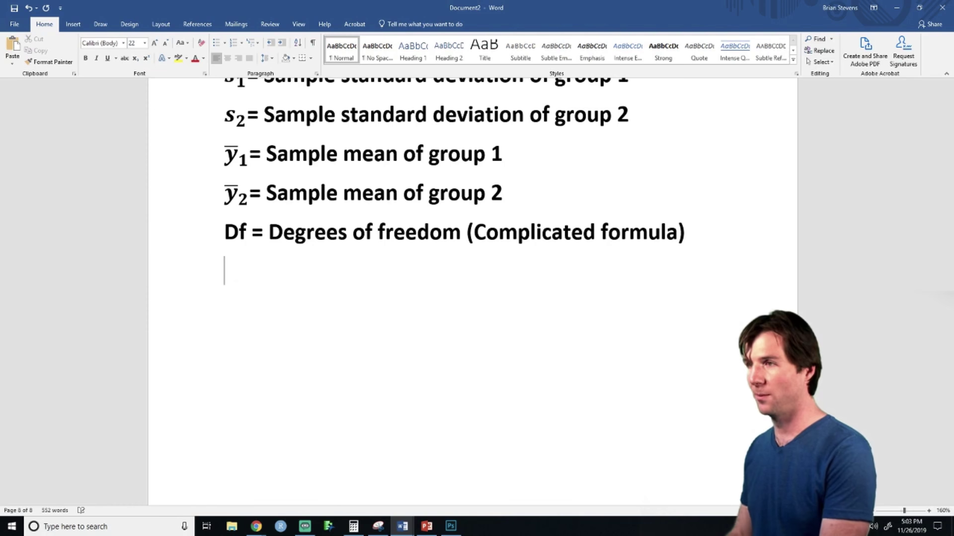
pyautogui.hotkey('ctrl', 'b')
pyautogui.write('Example Problem')
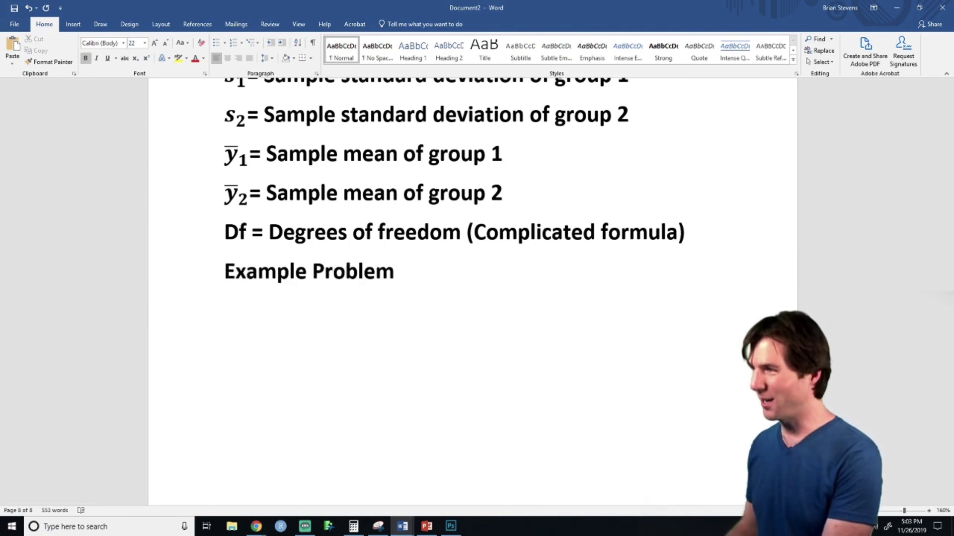
pyautogui.moveTo(256, 526)
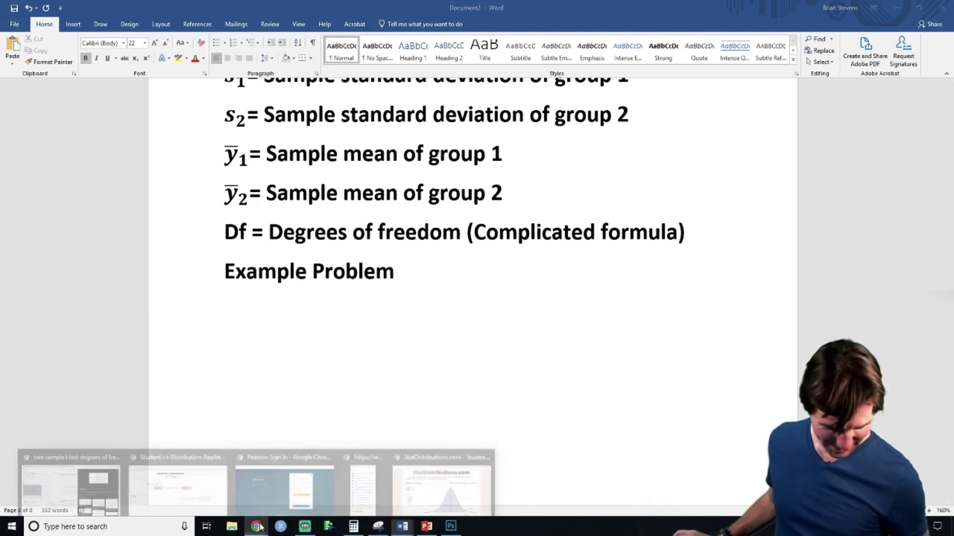
# - Bring the Student's t-Distribution applet showing df 15.74, x 2.12275 and probability 0.95 to the front
pyautogui.click(198, 476)
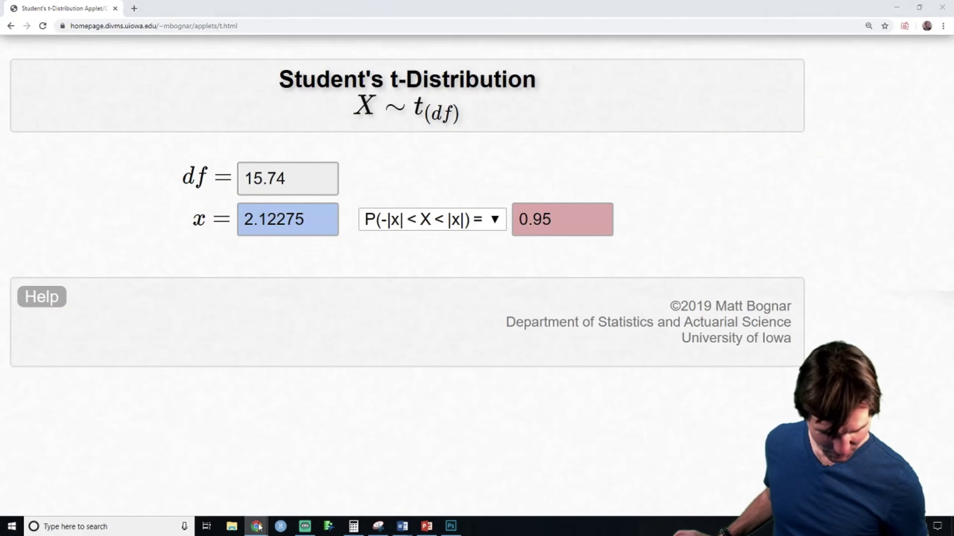
pyautogui.moveTo(258, 526)
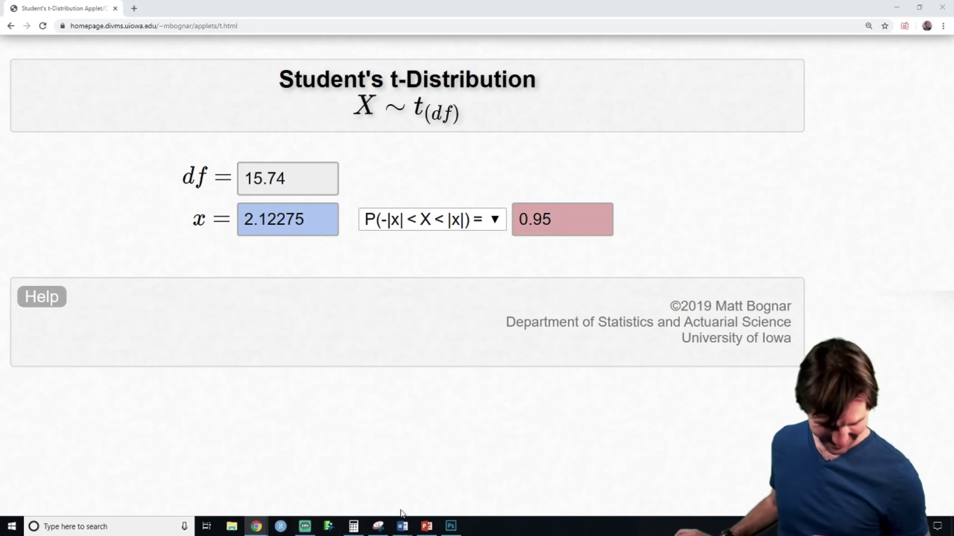
# - Back in Word, add a dash after the Example Problem heading and continue in non-bold text
pyautogui.moveTo(404, 526)
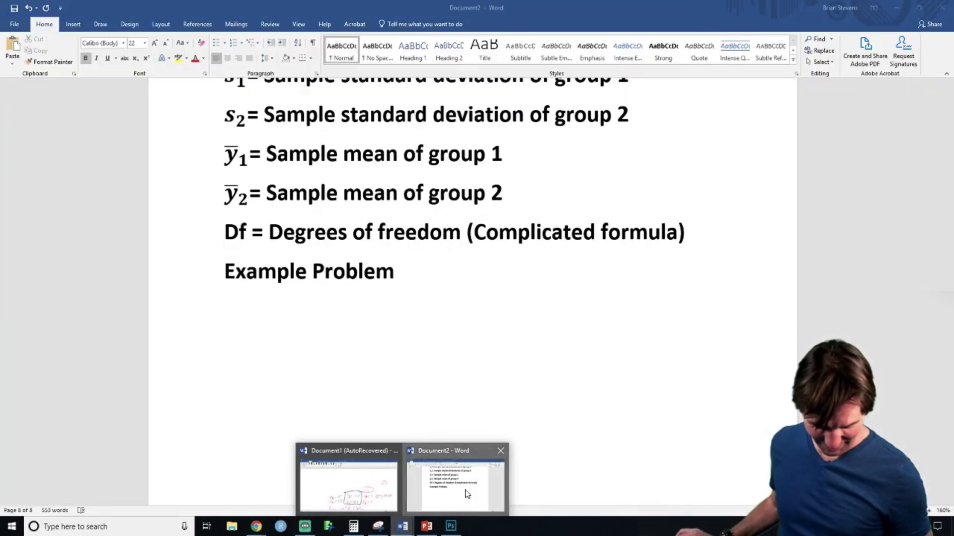
pyautogui.click(462, 494)
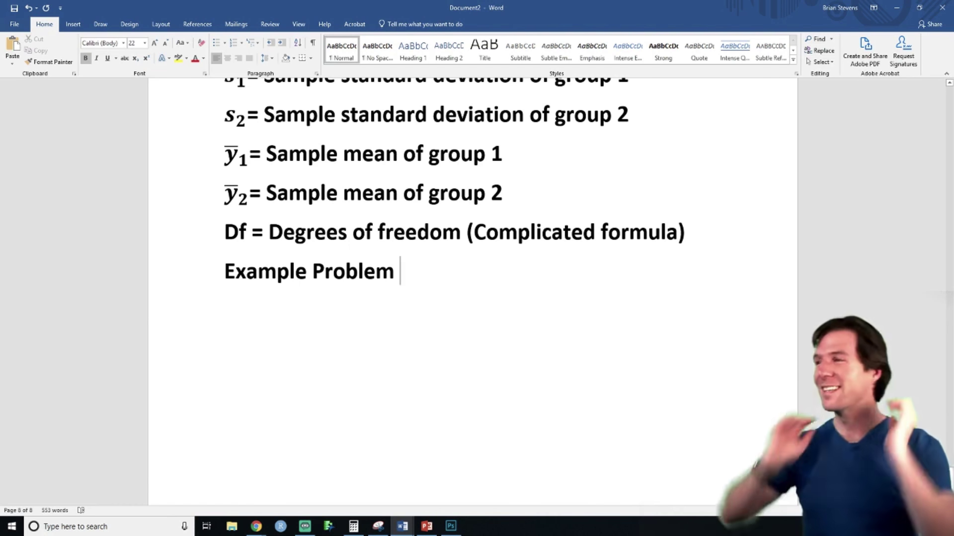
pyautogui.write('-')
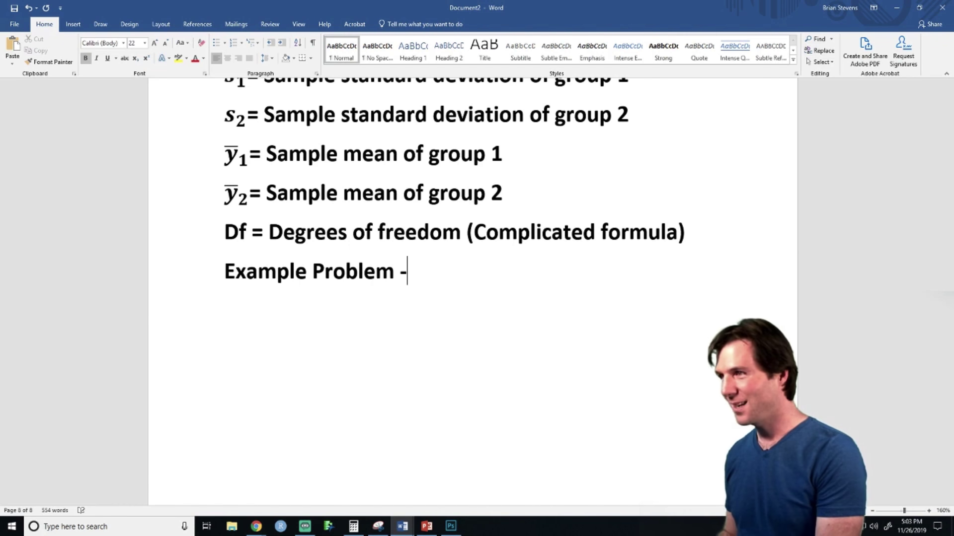
pyautogui.press('Return')
pyautogui.press('BackSpace')
pyautogui.hotkey('ctrl', 'b')
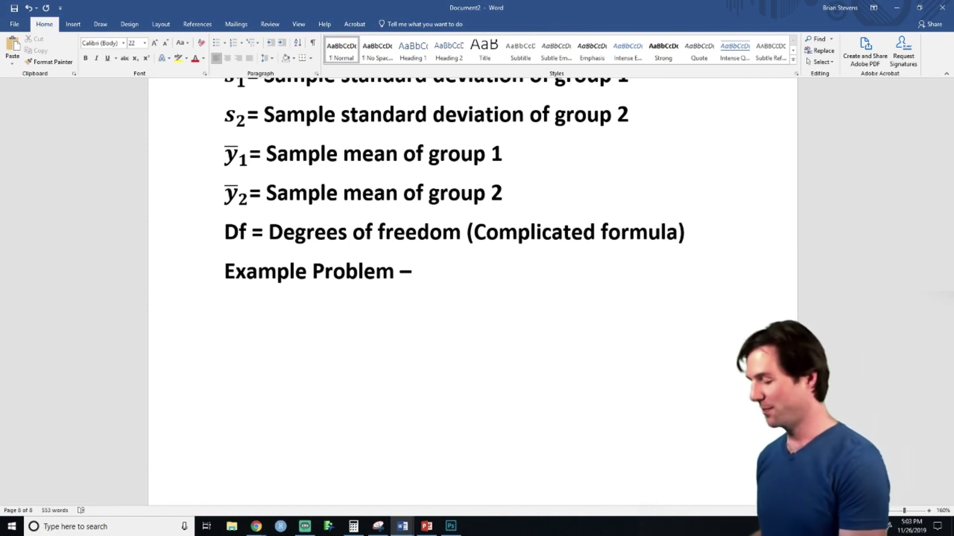
# - Type 'We go out and collect 200 random UT students. Of these students, 100 are freshman and 80'
pyautogui.write('We go')
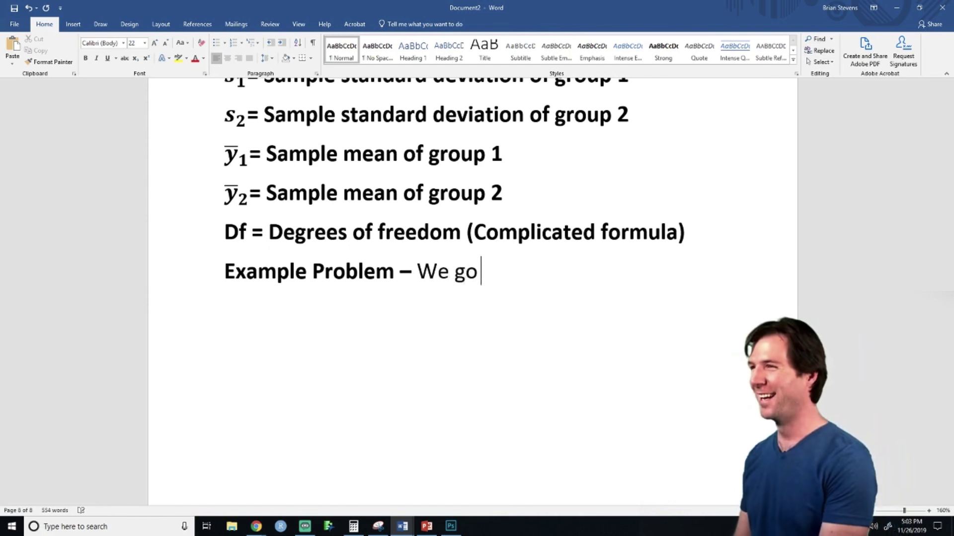
pyautogui.write(' out and co,llec')
pyautogui.press('BackSpace')
pyautogui.press('BackSpace')
pyautogui.press('BackSpace')
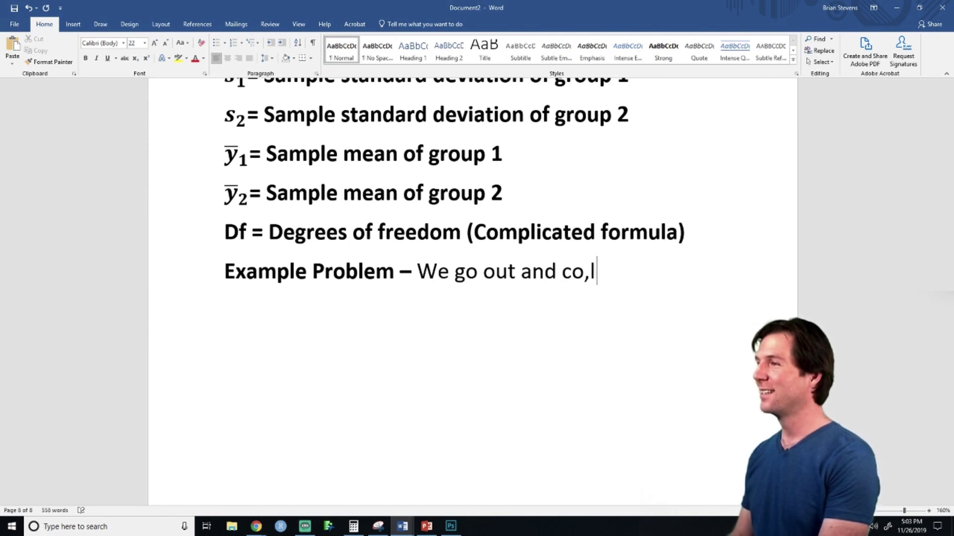
pyautogui.press('BackSpace')
pyautogui.press('BackSpace')
pyautogui.write('llect 20')
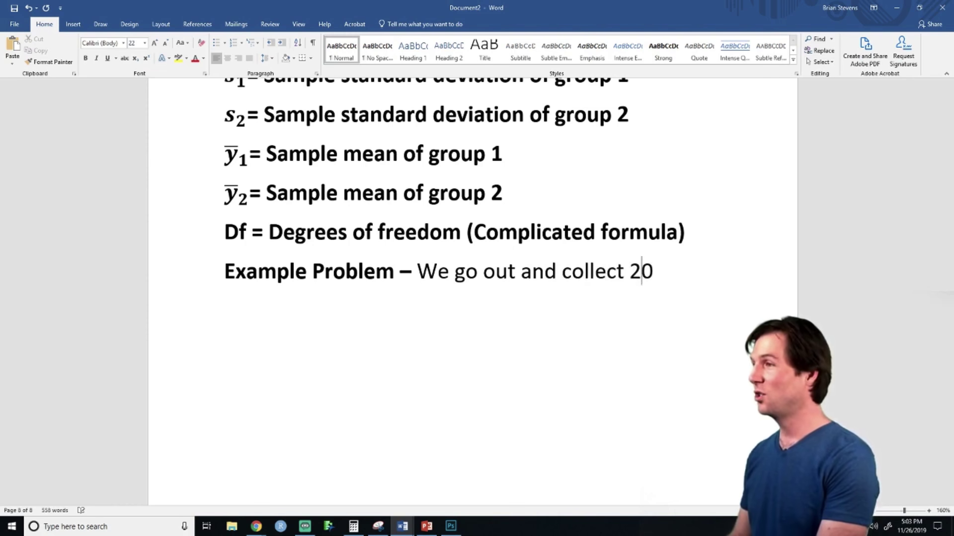
pyautogui.write('0 random UT s')
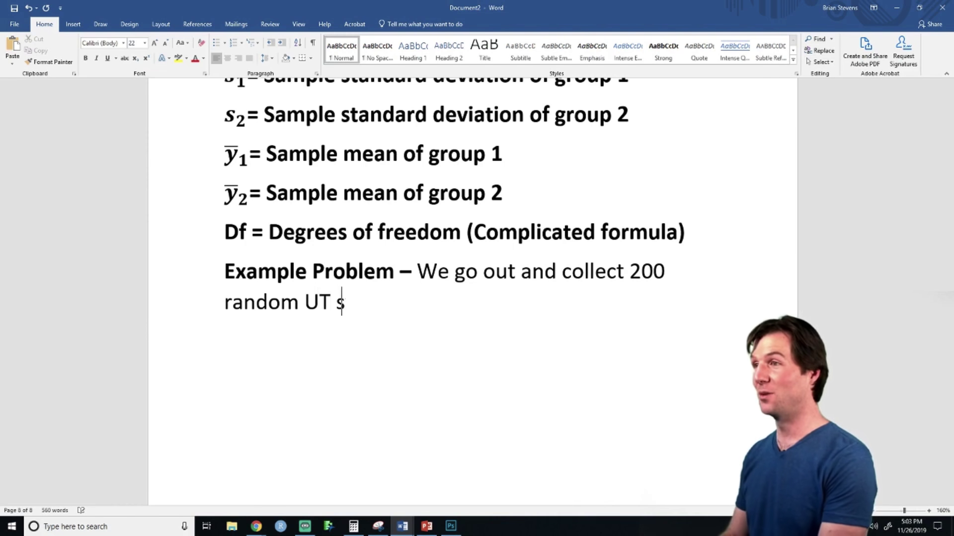
pyautogui.write('tudents. 100 of')
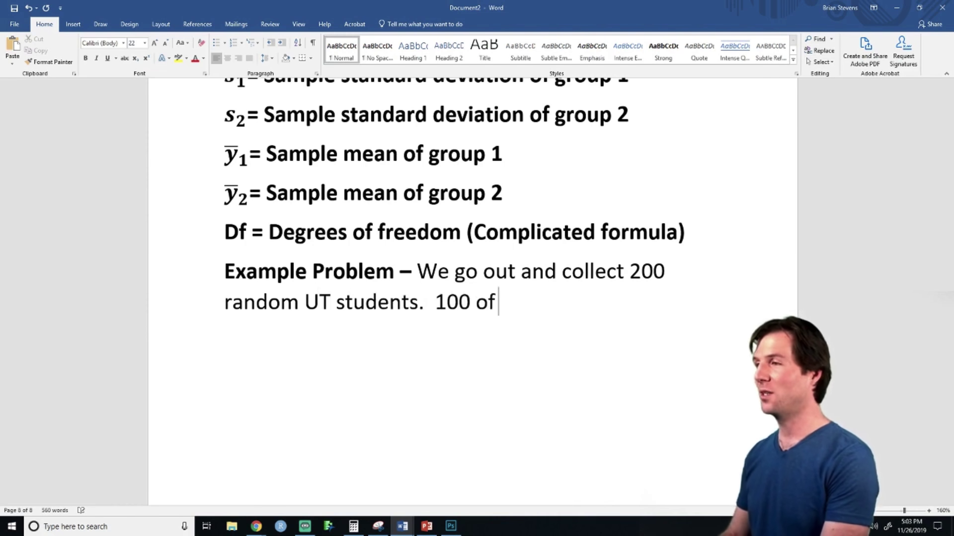
pyautogui.press('BackSpace')
pyautogui.press('BackSpace')
pyautogui.press('BackSpace')
pyautogui.press('BackSpace')
pyautogui.press('BackSpace')
pyautogui.press('BackSpace')
pyautogui.press('BackSpace')
pyautogui.press('BackSpace')
pyautogui.press('BackSpace')
pyautogui.write('O')
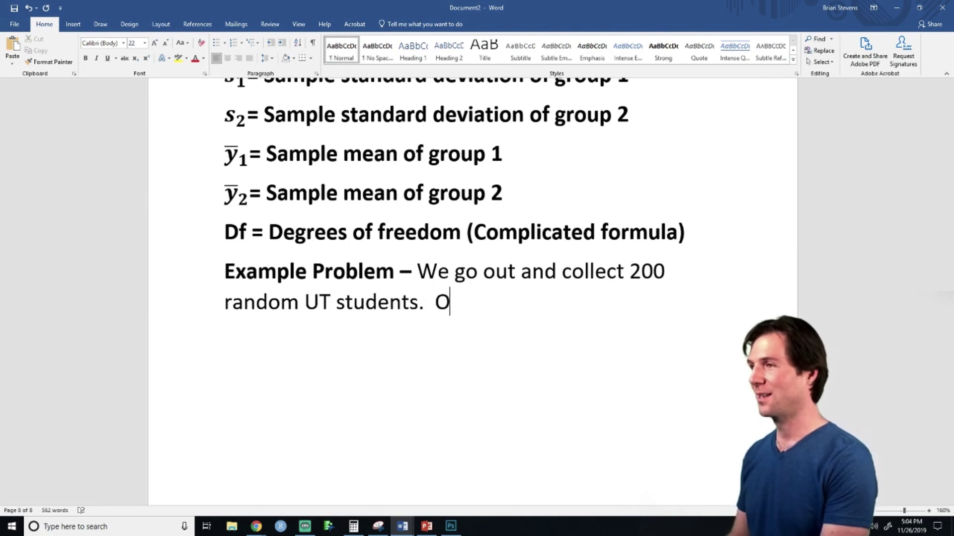
pyautogui.write('f these students, ')
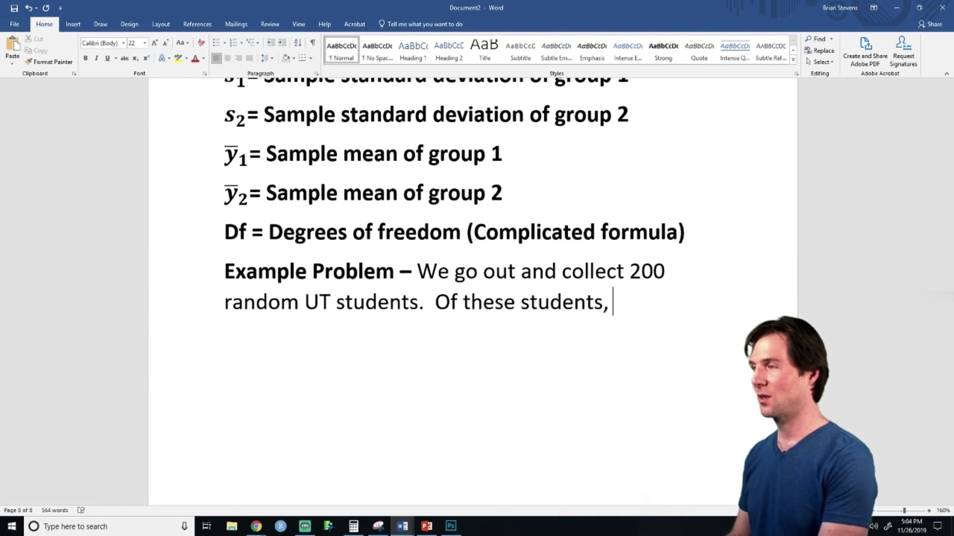
pyautogui.write('100 are ')
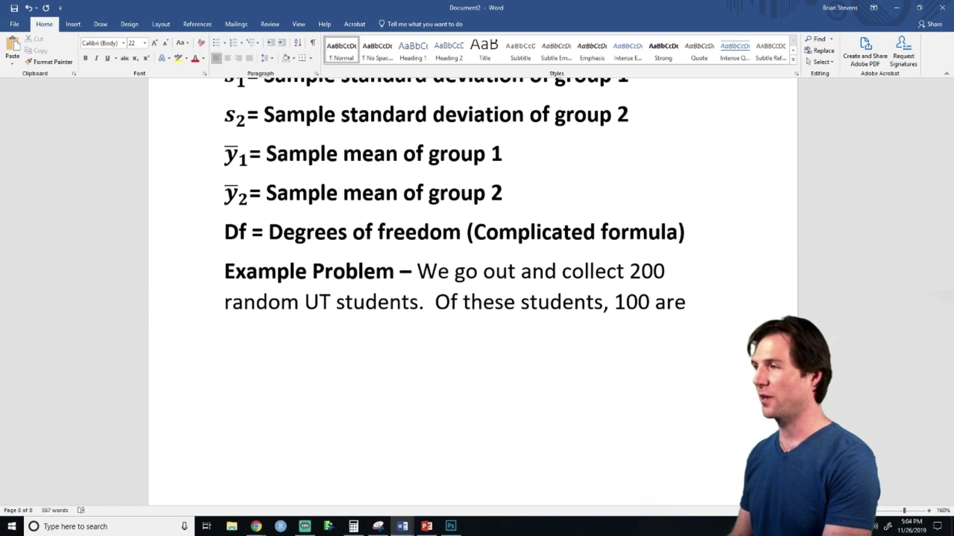
pyautogui.write('fresham')
pyautogui.press('BackSpace')
pyautogui.press('BackSpace')
pyautogui.write('ma')
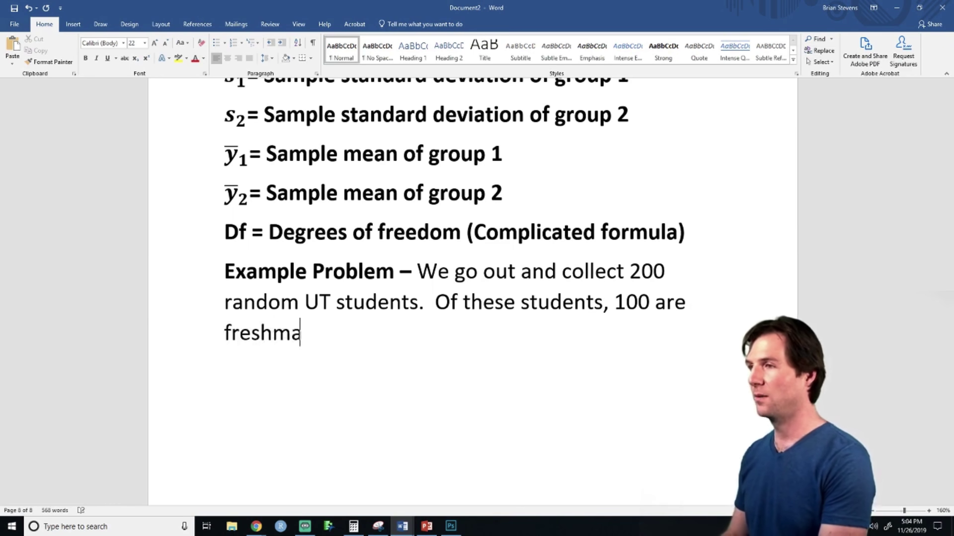
pyautogui.write('n and 100 are sernior')
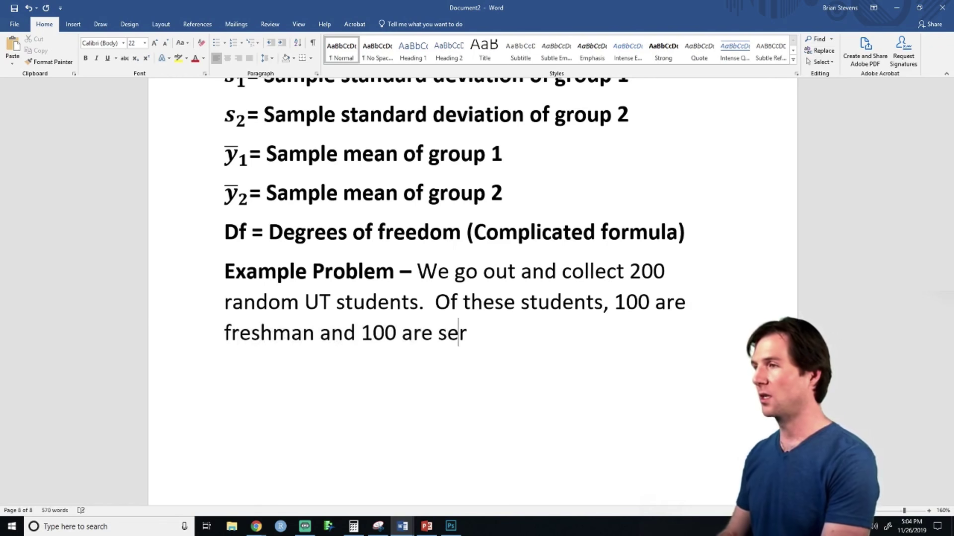
pyautogui.press('BackSpace')
pyautogui.press('BackSpace')
pyautogui.press('BackSpace')
pyautogui.press('BackSpace')
pyautogui.press('BackSpace')
pyautogui.press('BackSpace')
pyautogui.press('BackSpace')
pyautogui.press('BackSpace')
pyautogui.press('BackSpace')
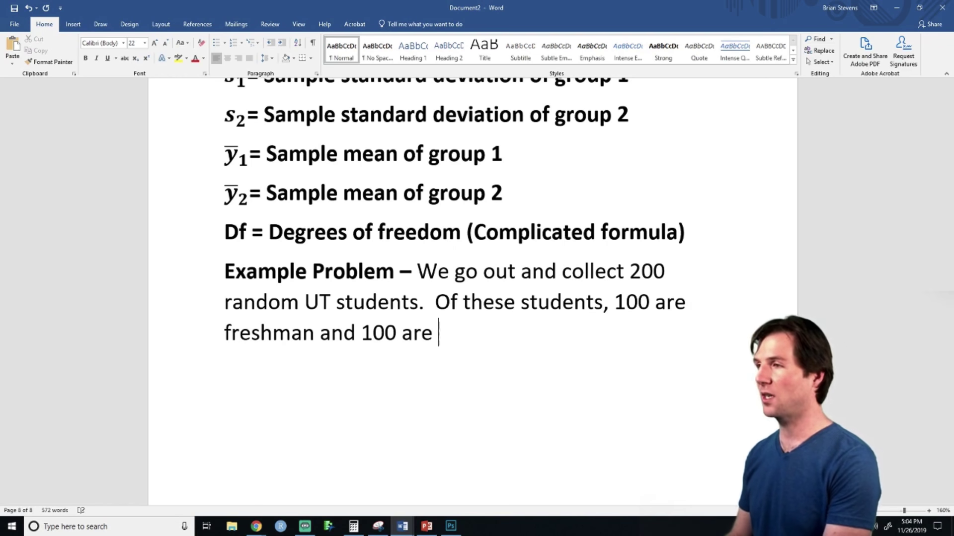
pyautogui.press('BackSpace')
pyautogui.press('BackSpace')
pyautogui.press('BackSpace')
pyautogui.press('BackSpace')
pyautogui.press('BackSpace')
pyautogui.press('BackSpace')
pyautogui.write('80')
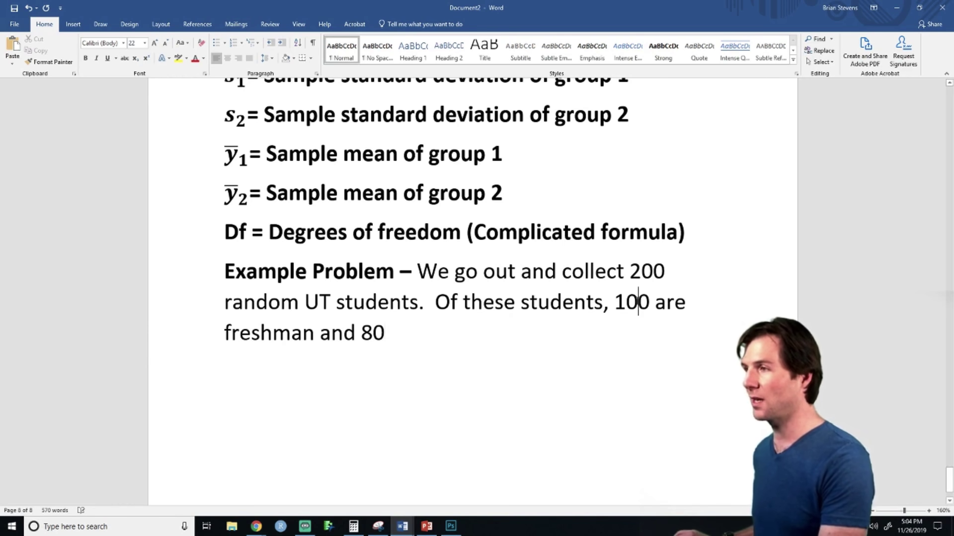
# - Change the freshman count to 120 and add that seniors' heights are normal with mean 68 inches, SD 4
pyautogui.click(637, 302)
pyautogui.press('BackSpace')
pyautogui.write('2')
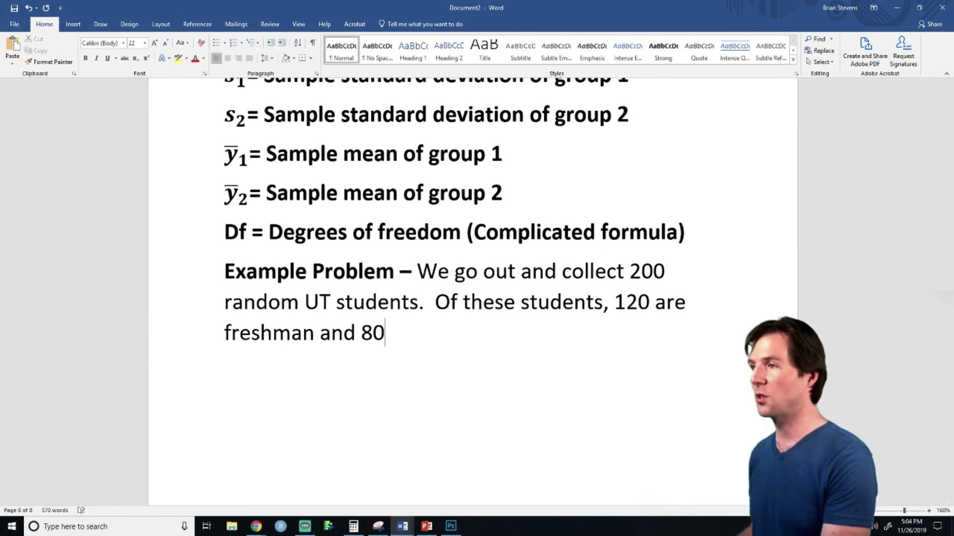
pyautogui.write(' are senior.')
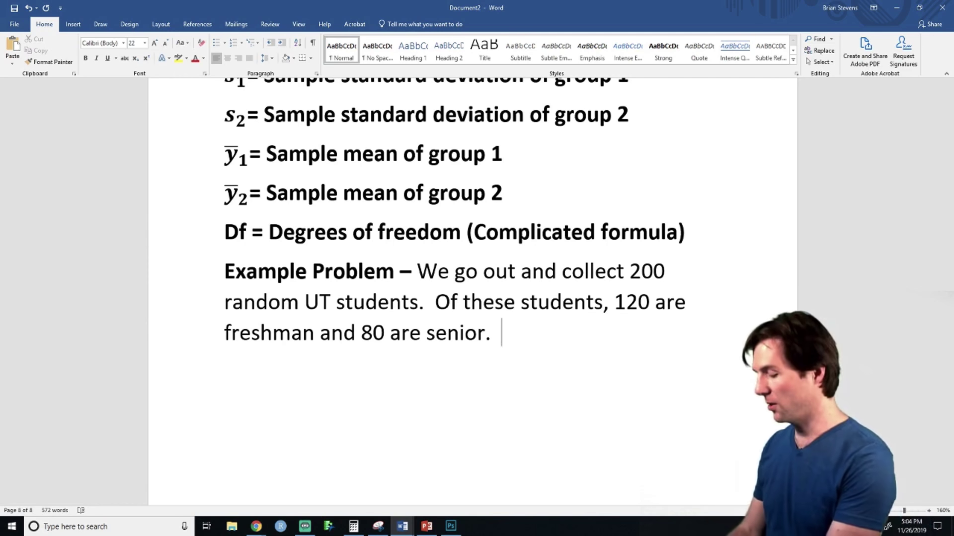
pyautogui.write('Seniors are ')
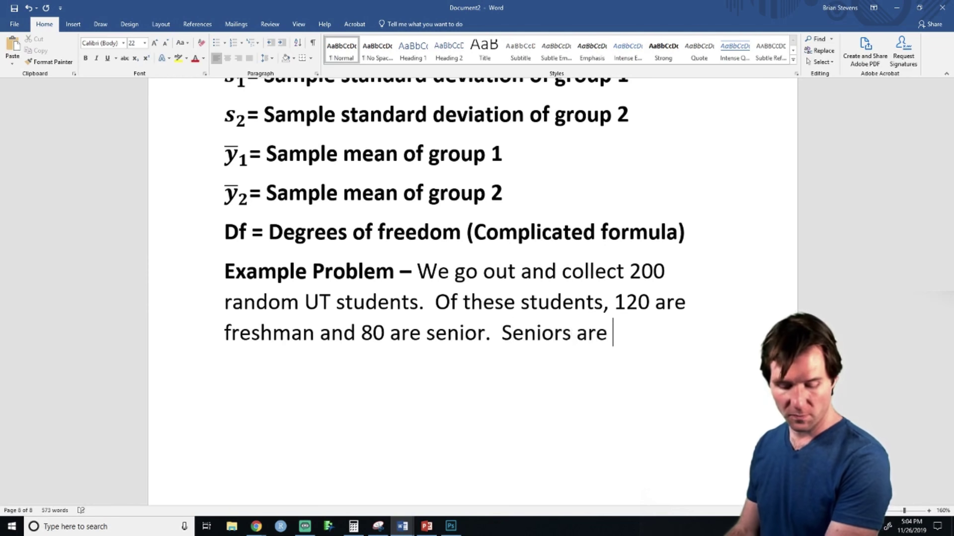
pyautogui.write('normally distribu')
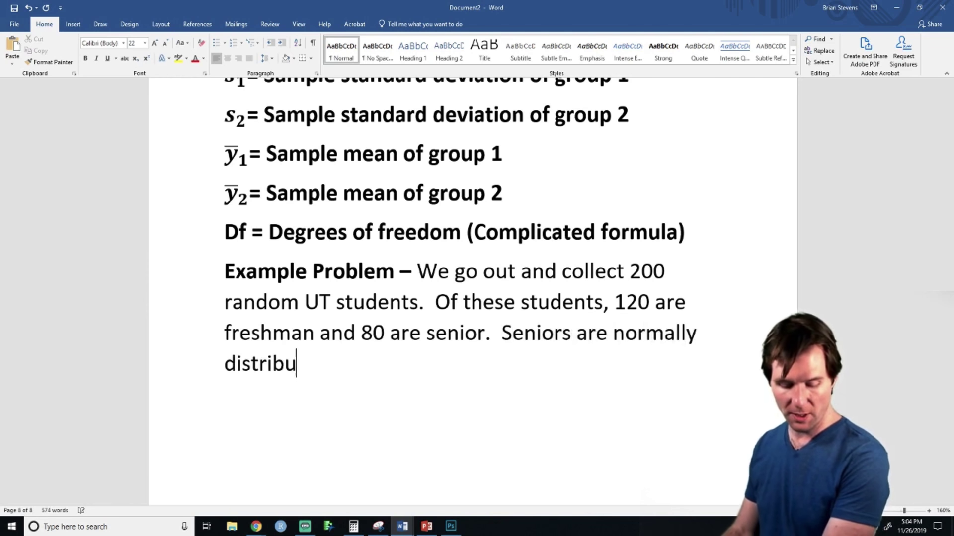
pyautogui.write('ted in their hei')
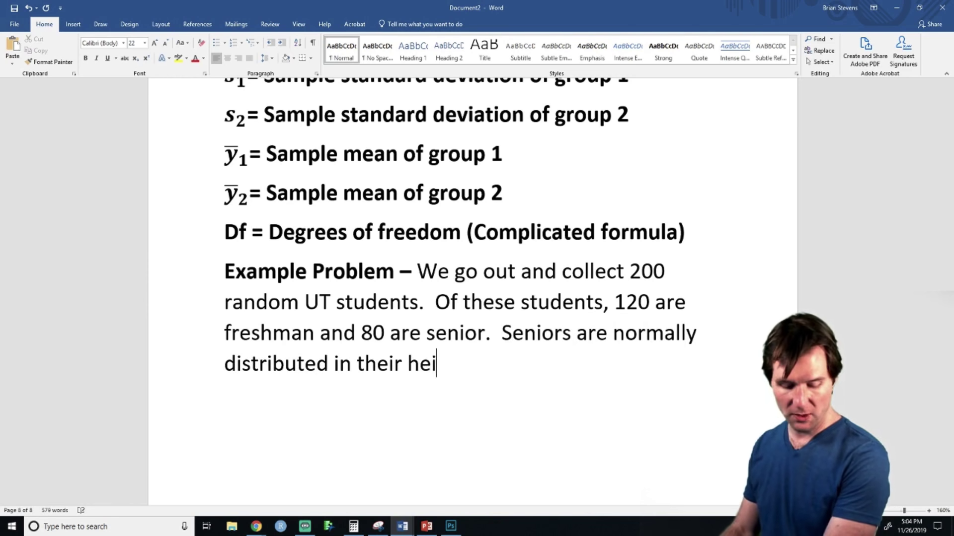
pyautogui.write('ghts with a mean of')
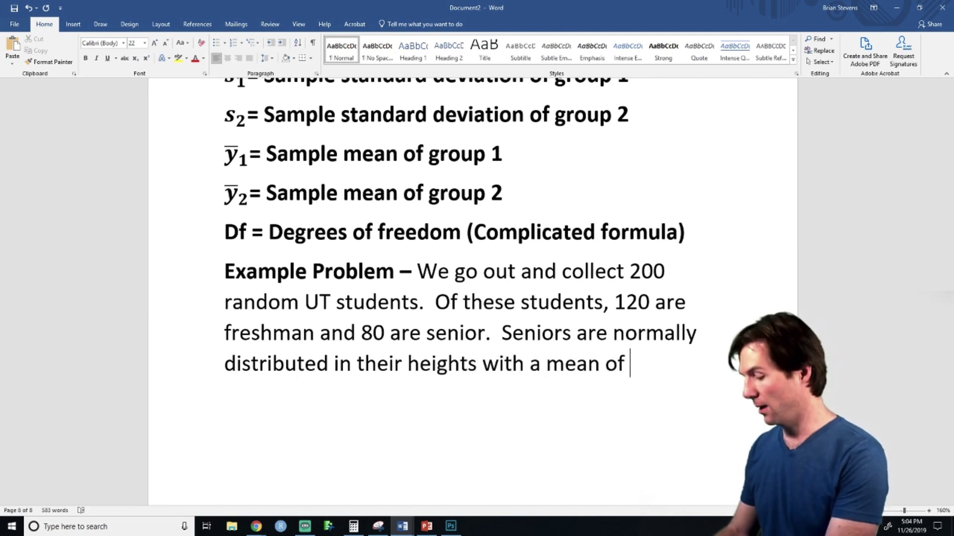
pyautogui.write(' 70 inches')
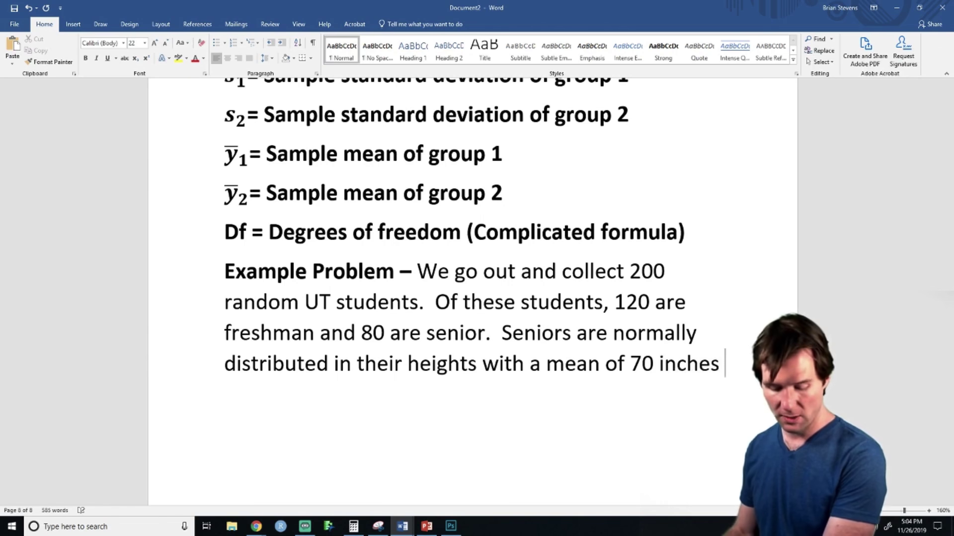
pyautogui.press('BackSpace')
pyautogui.press('BackSpace')
pyautogui.press('BackSpace')
pyautogui.press('BackSpace')
pyautogui.press('BackSpace')
pyautogui.press('BackSpace')
pyautogui.press('BackSpace')
pyautogui.press('BackSpace')
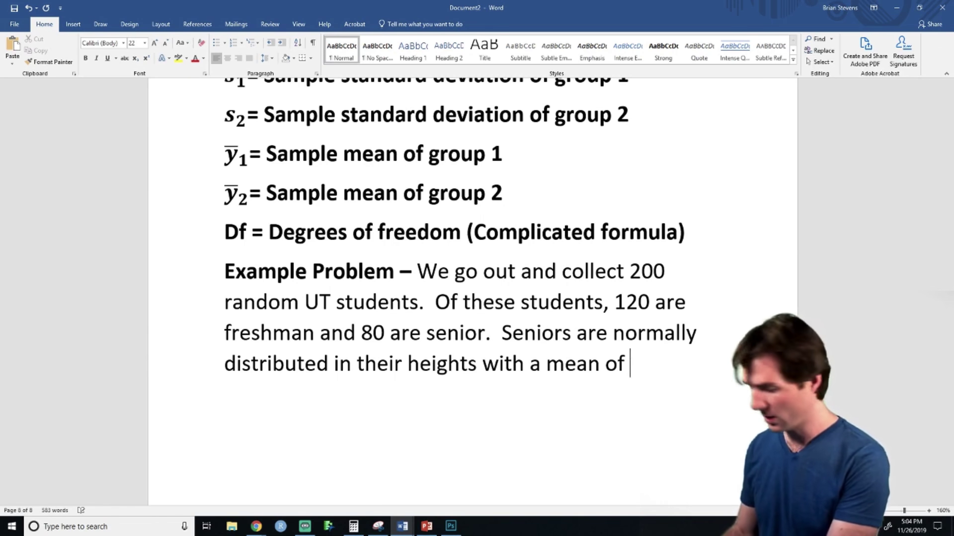
pyautogui.write('68 ')
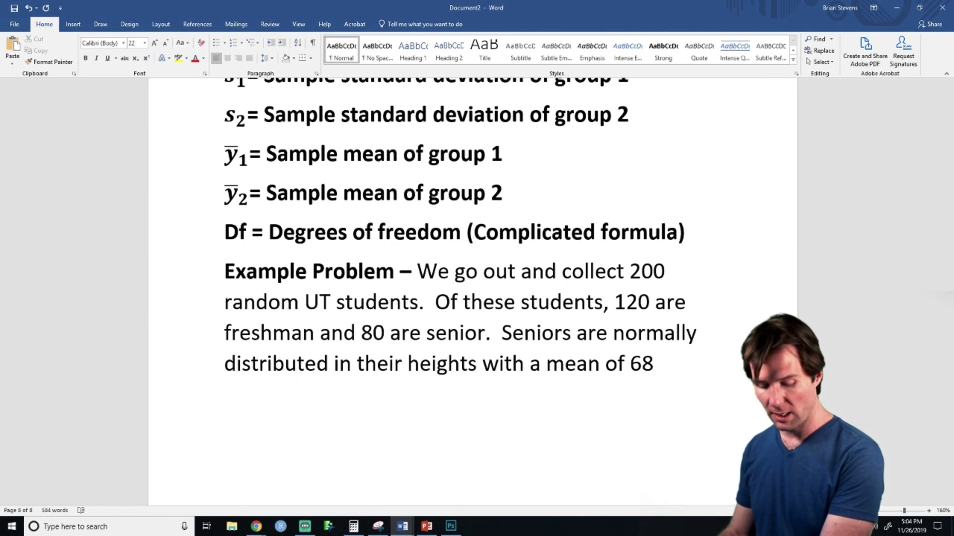
pyautogui.write('inches and a sta')
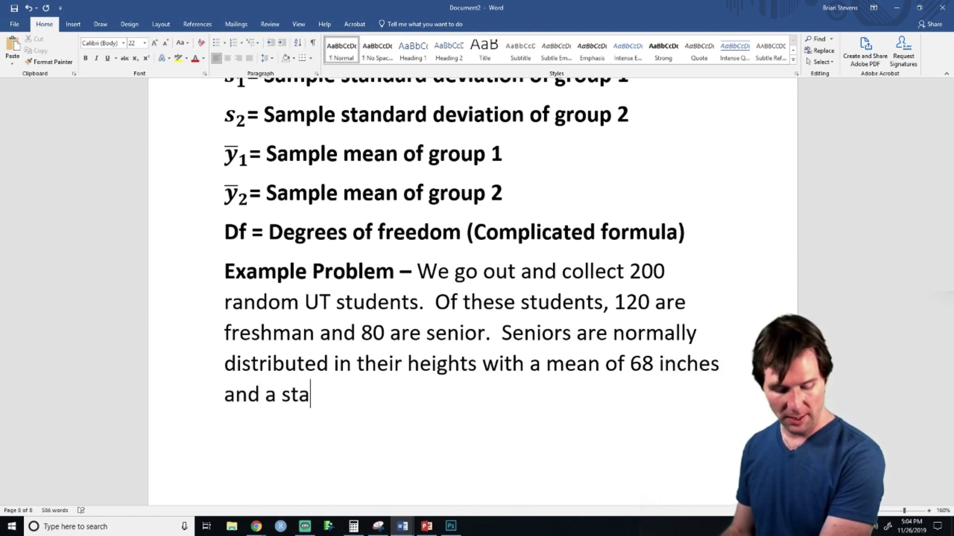
pyautogui.write('ndard deviation ')
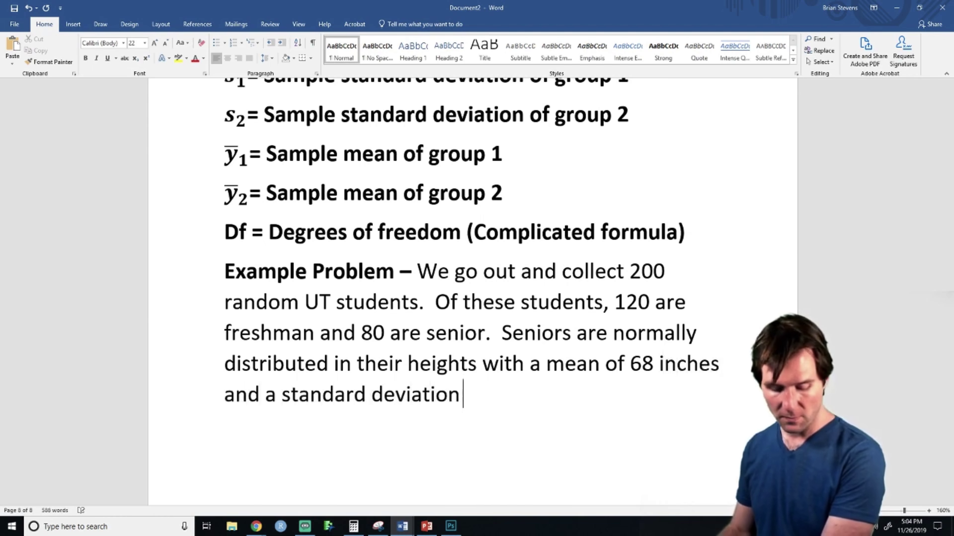
pyautogui.write('of 4')
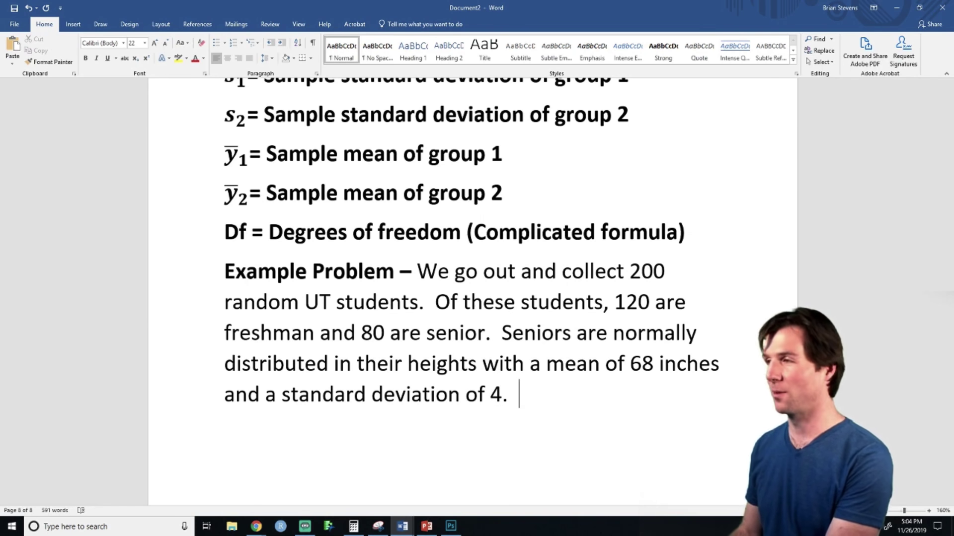
pyautogui.write('.')
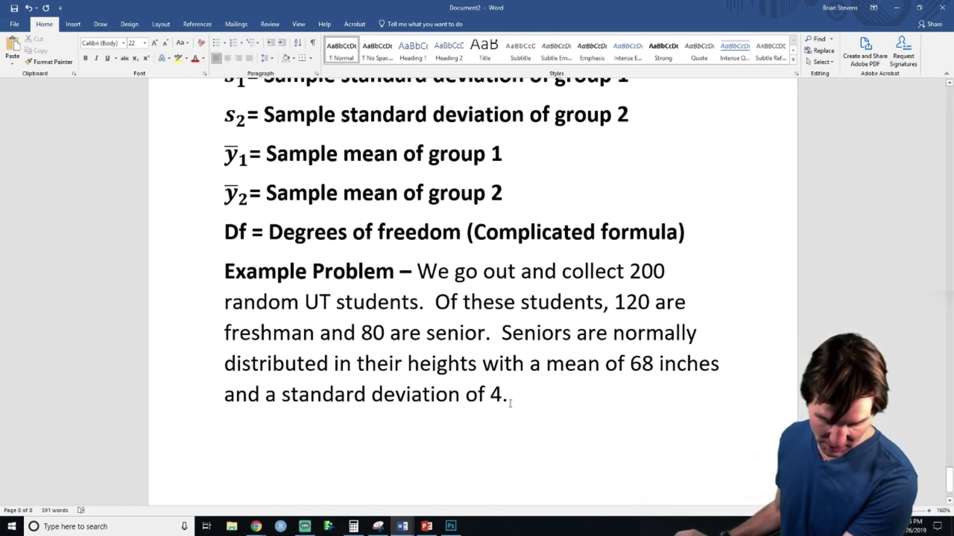
# - Duplicate the seniors' height sentence and change its subject to Freshman
pyautogui.moveTo(506, 396); pyautogui.dragTo(502, 341)
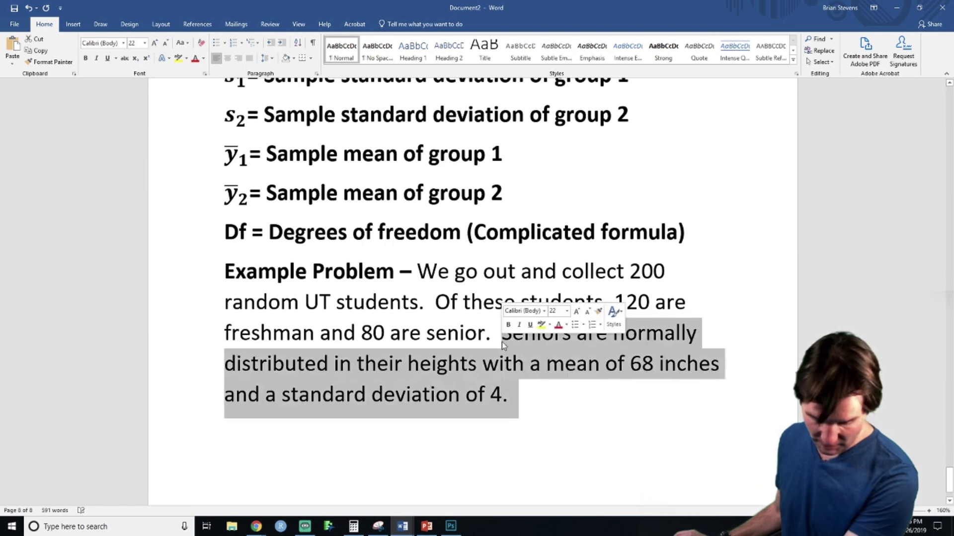
pyautogui.hotkey('ctrl', 'c')
pyautogui.click(549, 386)
pyautogui.hotkey('ctrl', 'v')
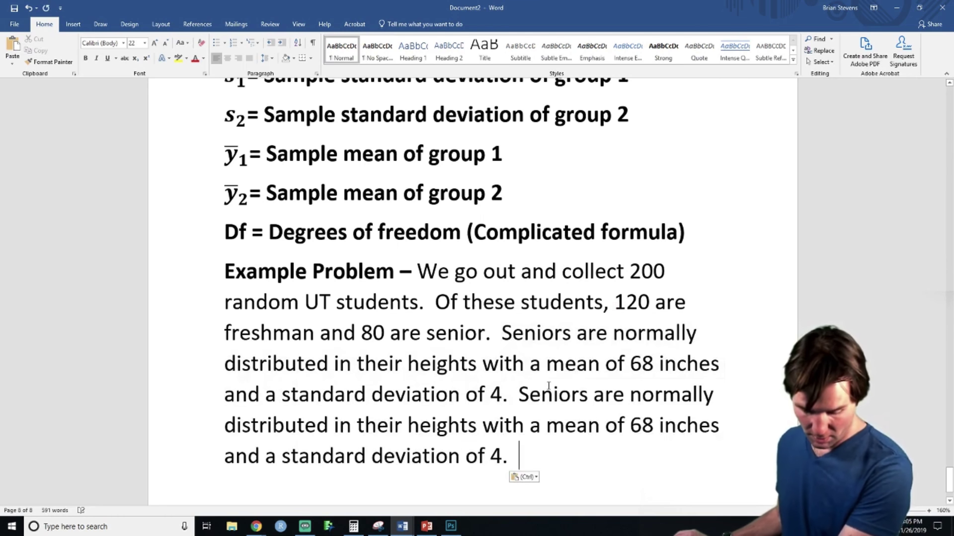
pyautogui.doubleClick(556, 394)
pyautogui.write('Fresh')
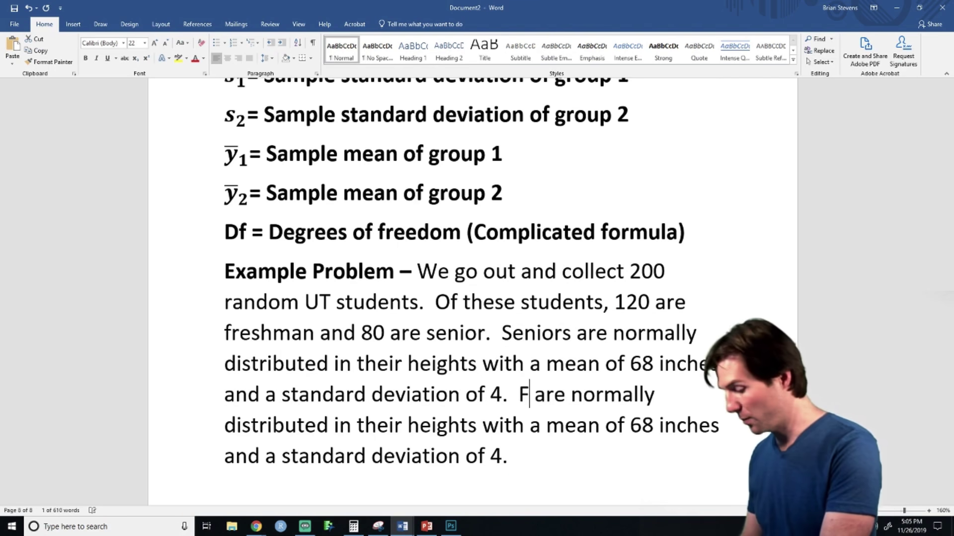
pyautogui.write('man')
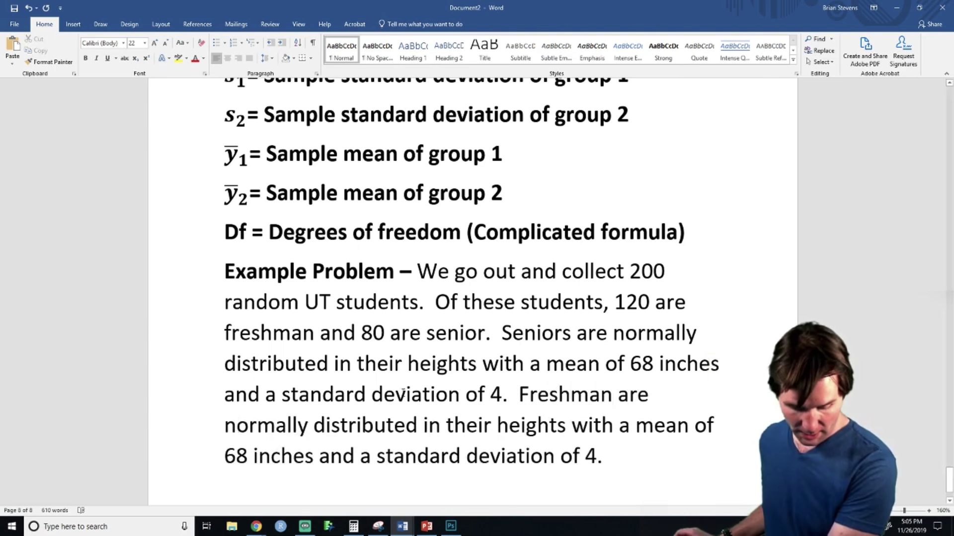
# - Set the freshman mean to 67.5 and ask whether freshman are shorter than seniors
pyautogui.scroll(-3, 375, 472)
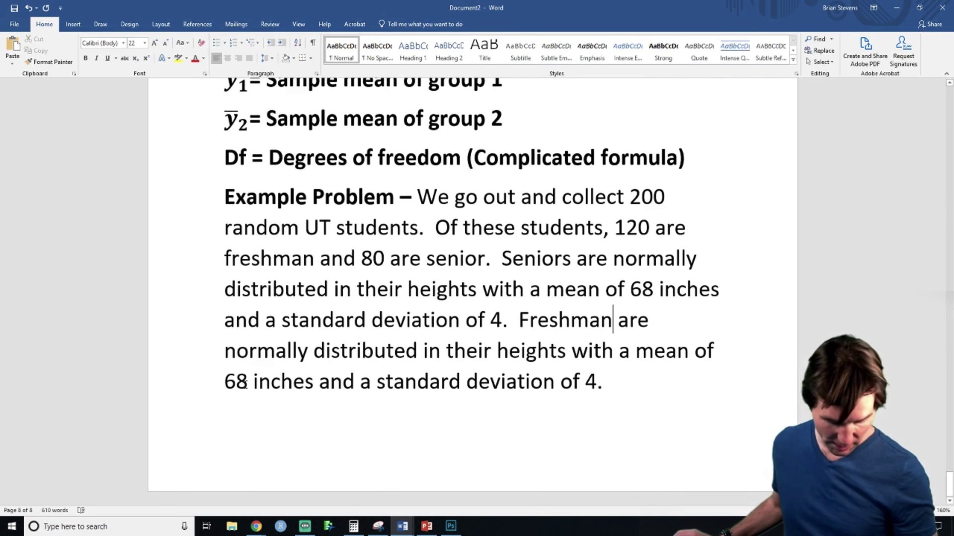
pyautogui.click(247, 382)
pyautogui.press('BackSpace')
pyautogui.write('7.5')
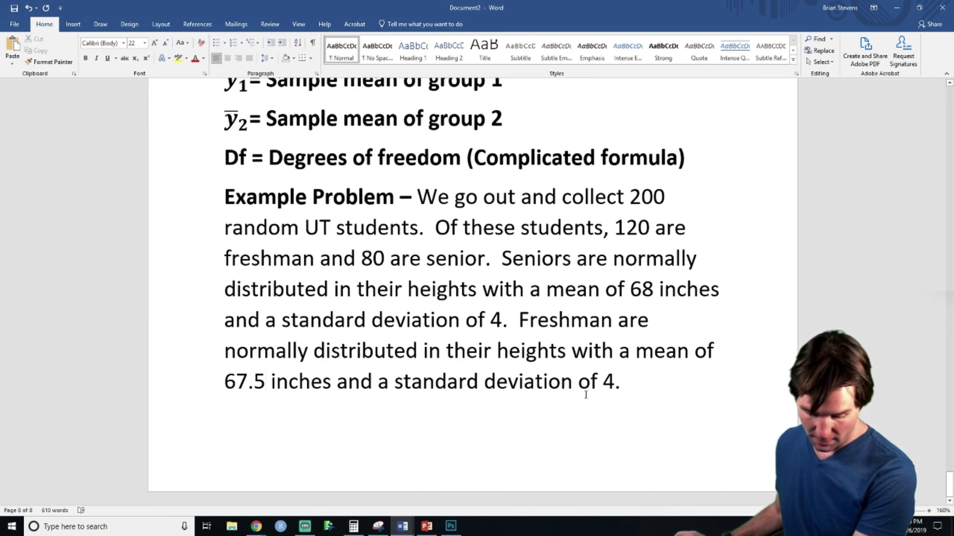
pyautogui.write('I')
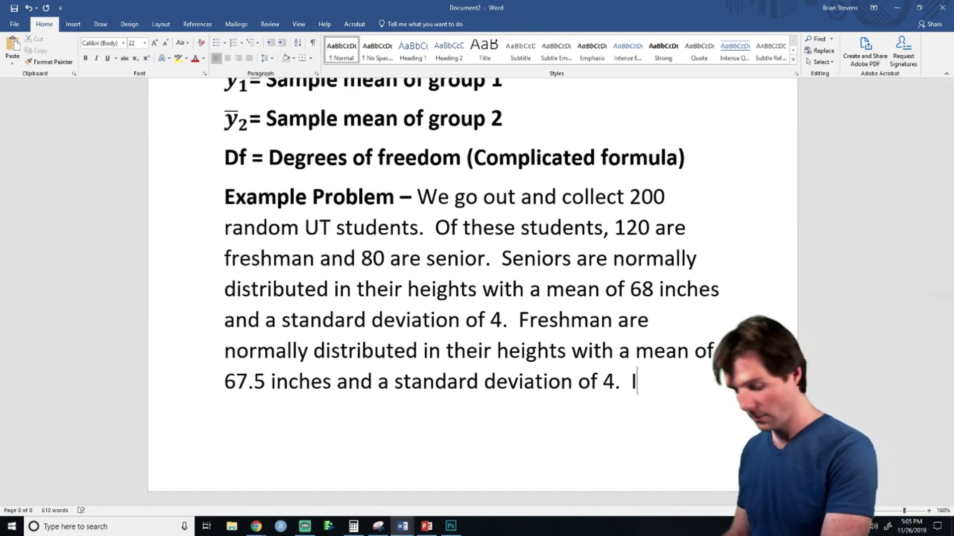
pyautogui.write('s there evidence that')
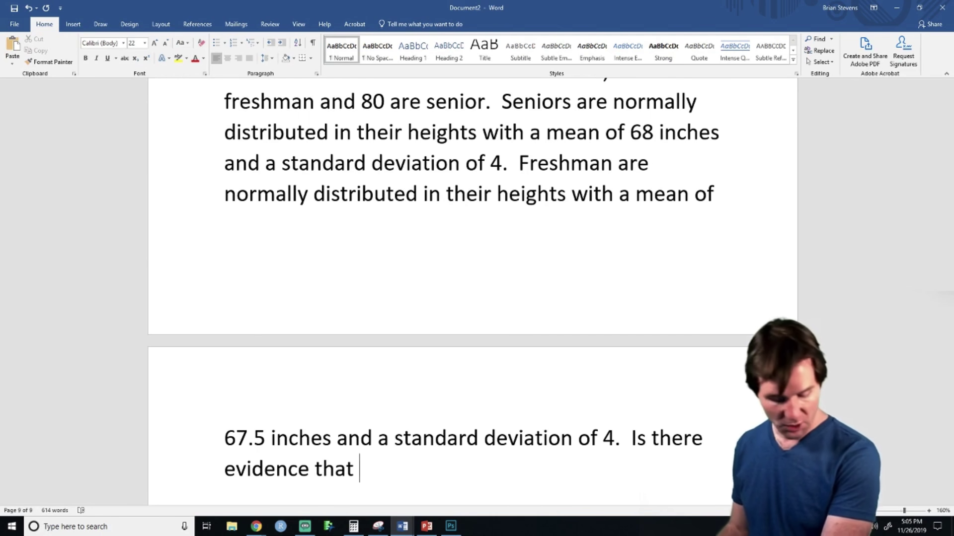
pyautogui.write('Fresh')
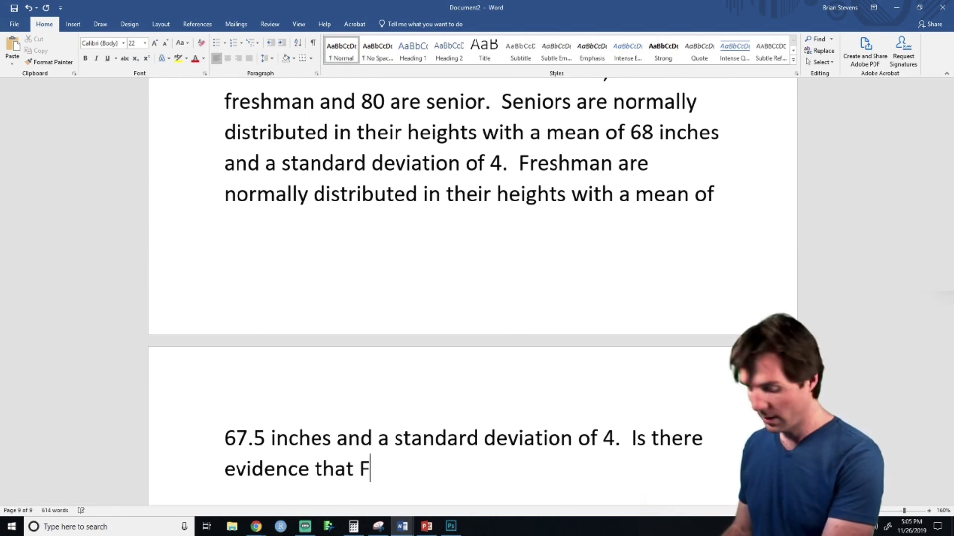
pyautogui.press('BackSpace')
pyautogui.press('BackSpace')
pyautogui.press('BackSpace')
pyautogui.press('BackSpace')
pyautogui.press('BackSpace')
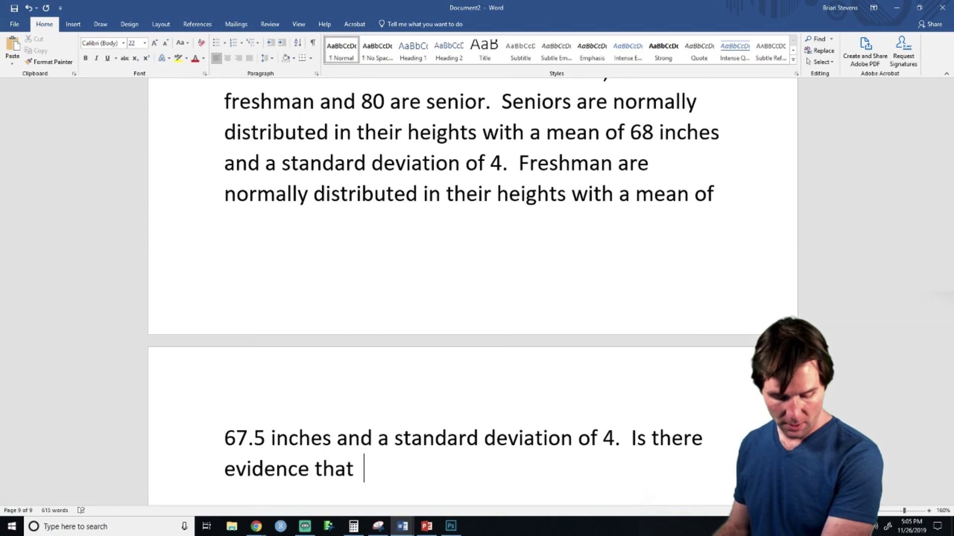
pyautogui.write('freshman are sh')
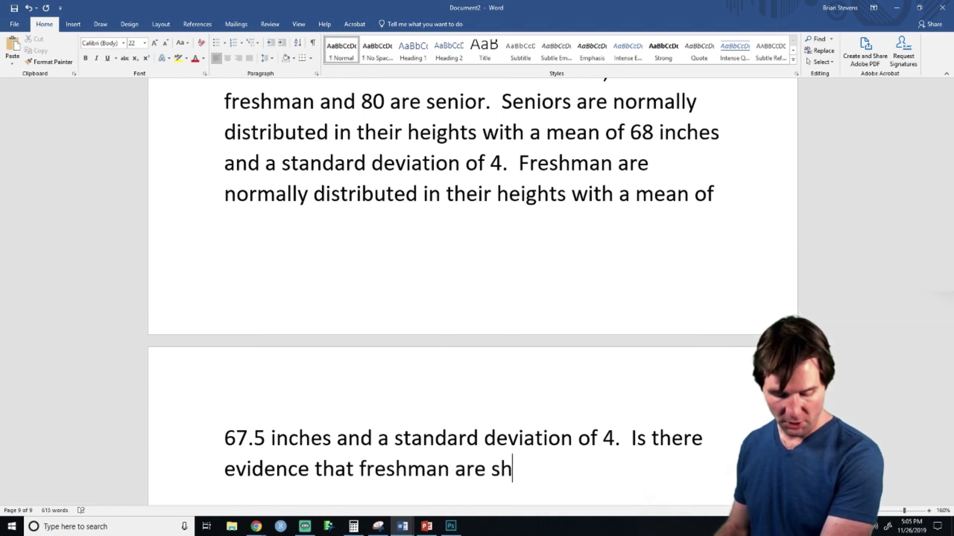
pyautogui.write('orter than sernior')
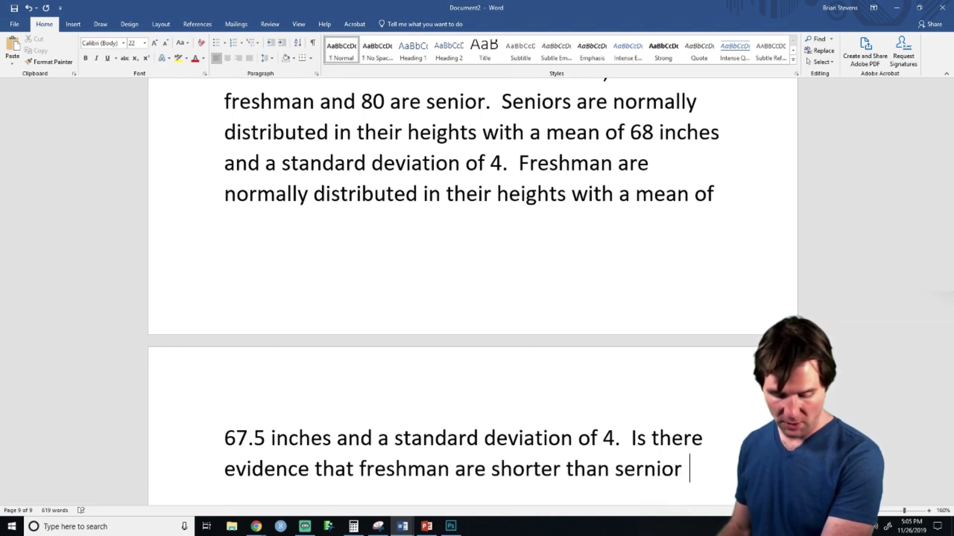
pyautogui.press('BackSpace')
pyautogui.press('BackSpace')
pyautogui.press('BackSpace')
pyautogui.press('BackSpace')
pyautogui.press('BackSpace')
pyautogui.press('BackSpace')
pyautogui.press('BackSpace')
pyautogui.write('seniors.')
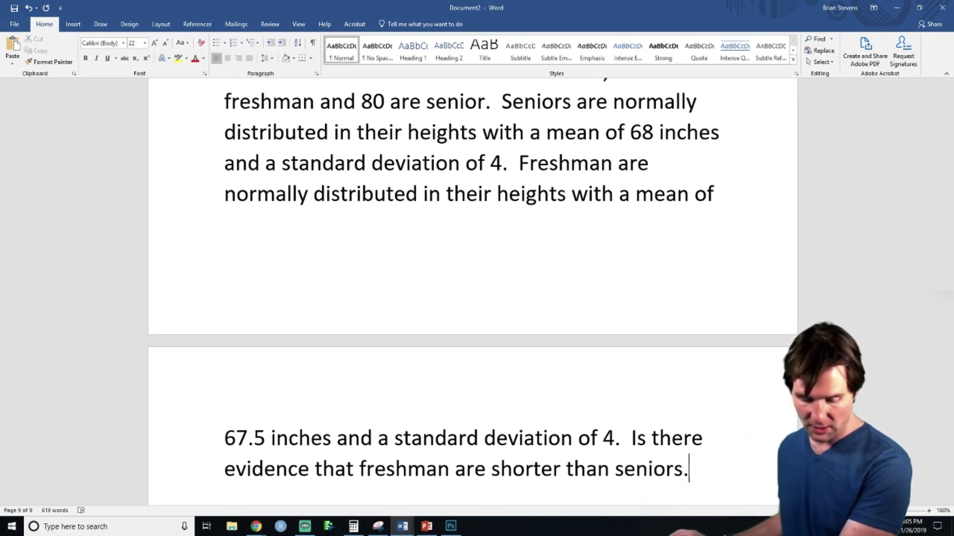
# - Reduce the Example Problem paragraph to 20-point text
pyautogui.scroll(-3, 259, 201)
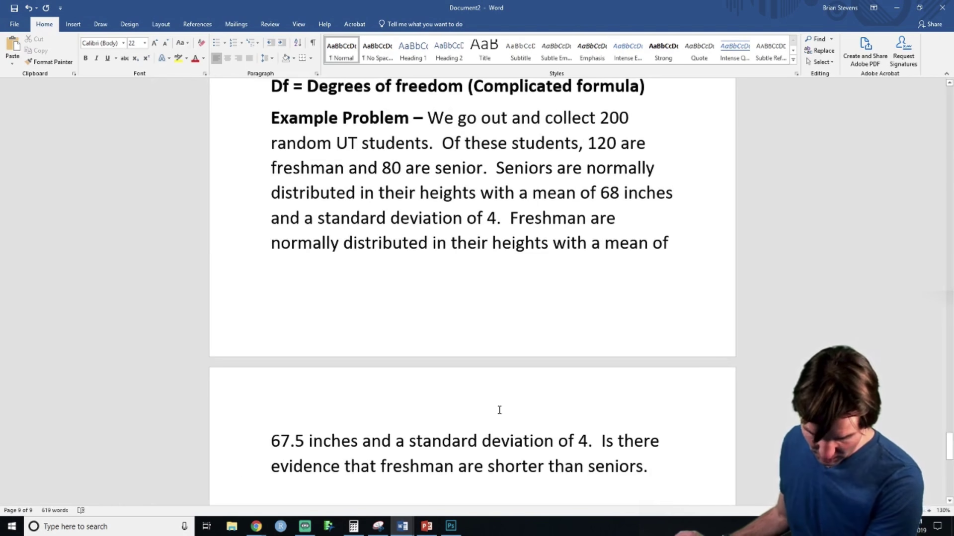
pyautogui.keyDown('shift'); pyautogui.click(245, 124); pyautogui.keyUp('shift')
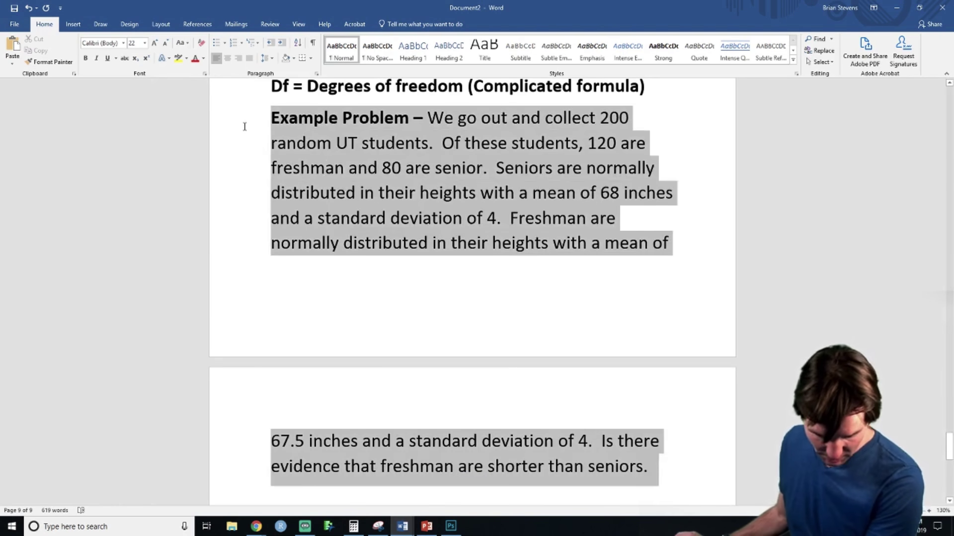
pyautogui.click(169, 46)
pyautogui.click(452, 400)
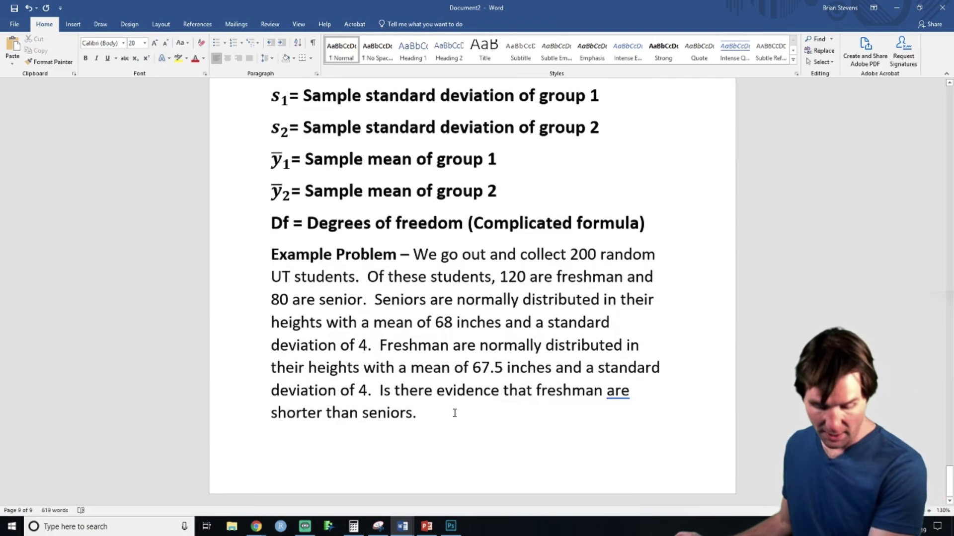
# - Dismiss a grammar suggestion and insert a page break after 'seniors.'
pyautogui.scroll(7, 462, 417)
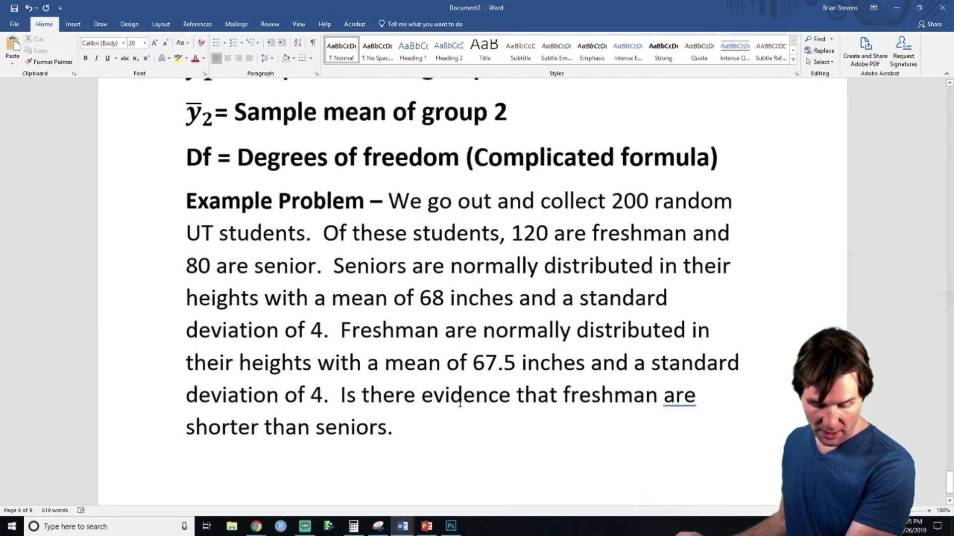
pyautogui.rightClick(700, 405)
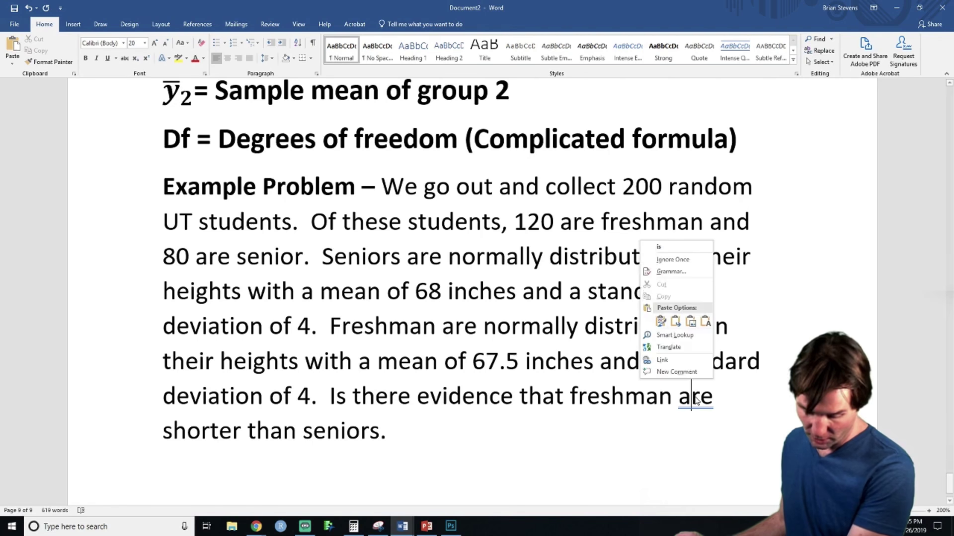
pyautogui.click(572, 429)
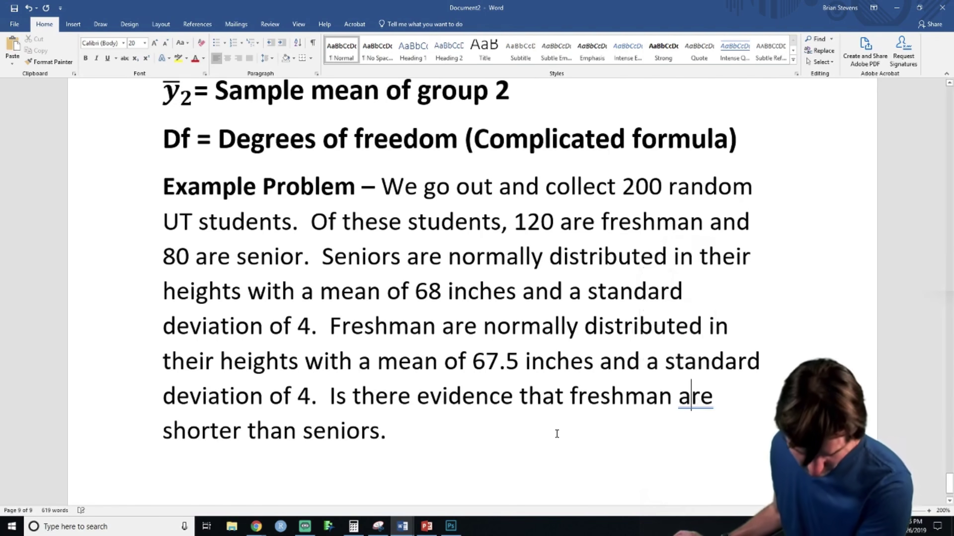
pyautogui.click(504, 450)
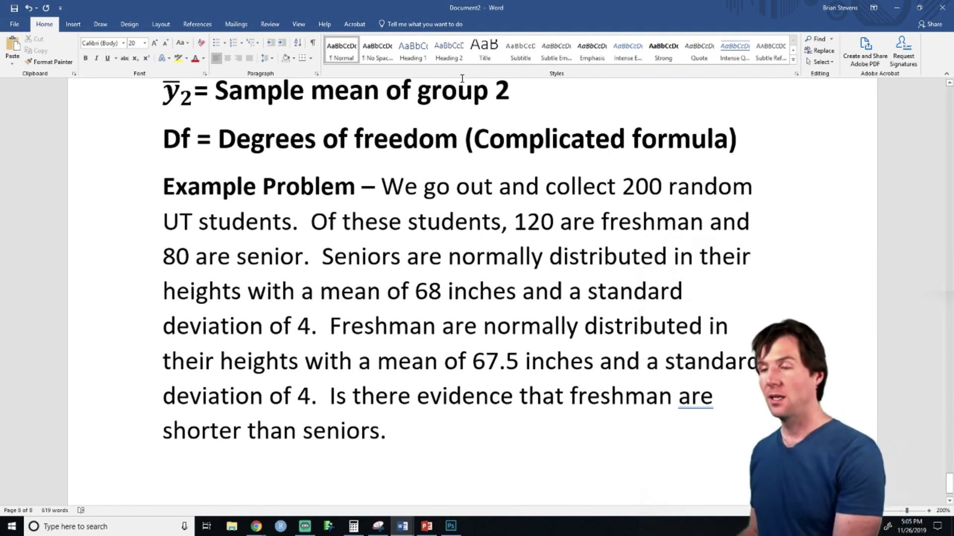
pyautogui.hotkey('ctrl', 'Return')
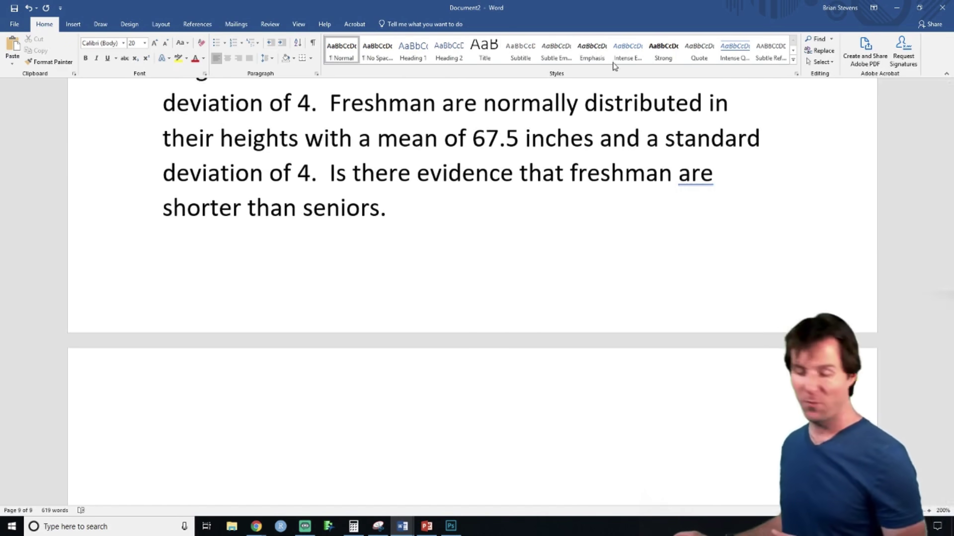
# - Select the four numbered hypothesis-testing steps on page 1 for copying
pyautogui.scroll(10, 432, 379)
pyautogui.scroll(4, 688, 211)
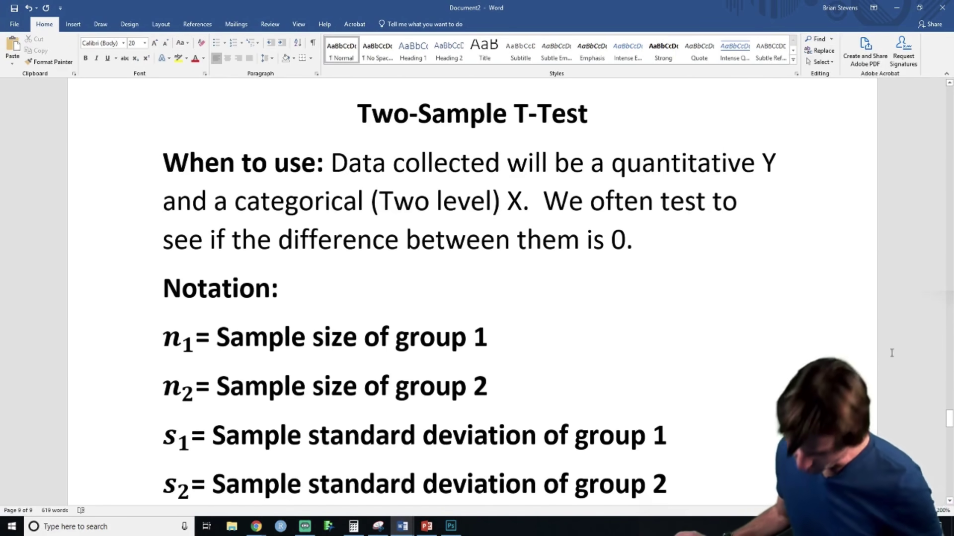
pyautogui.moveTo(950, 416); pyautogui.dragTo(938, 93)
pyautogui.scroll(-4, 465, 351)
pyautogui.scroll(4, 465, 351)
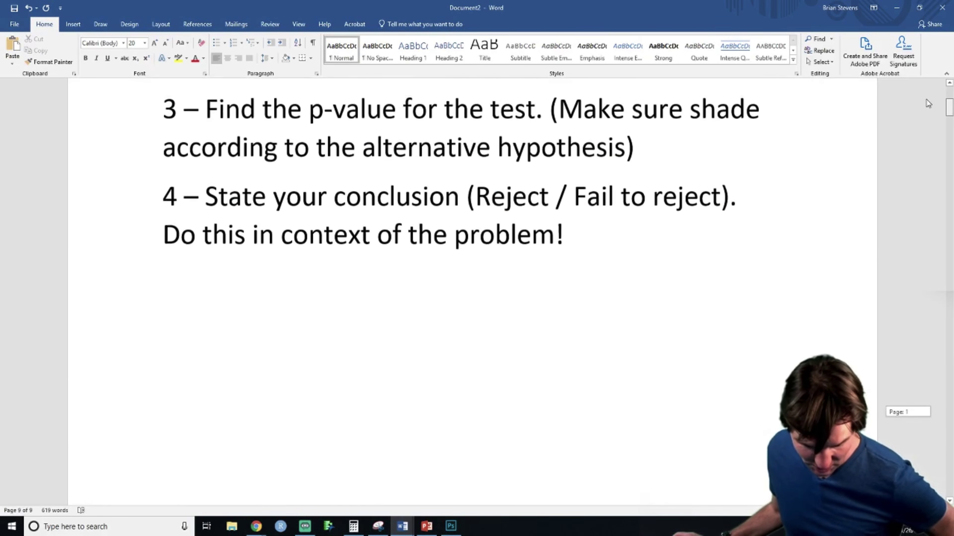
pyautogui.scroll(-3, 465, 351)
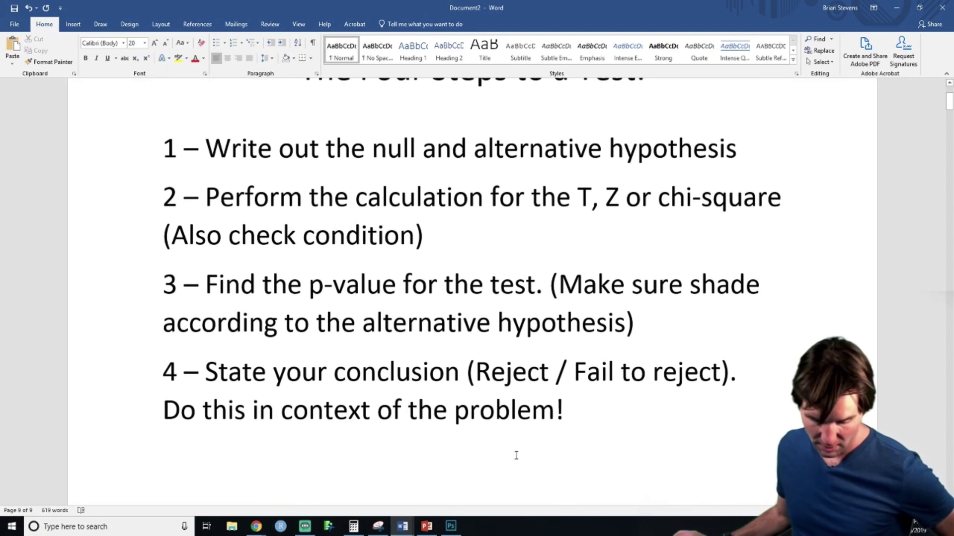
pyautogui.moveTo(572, 409); pyautogui.dragTo(121, 153)
pyautogui.hotkey('ctrl', 'c')
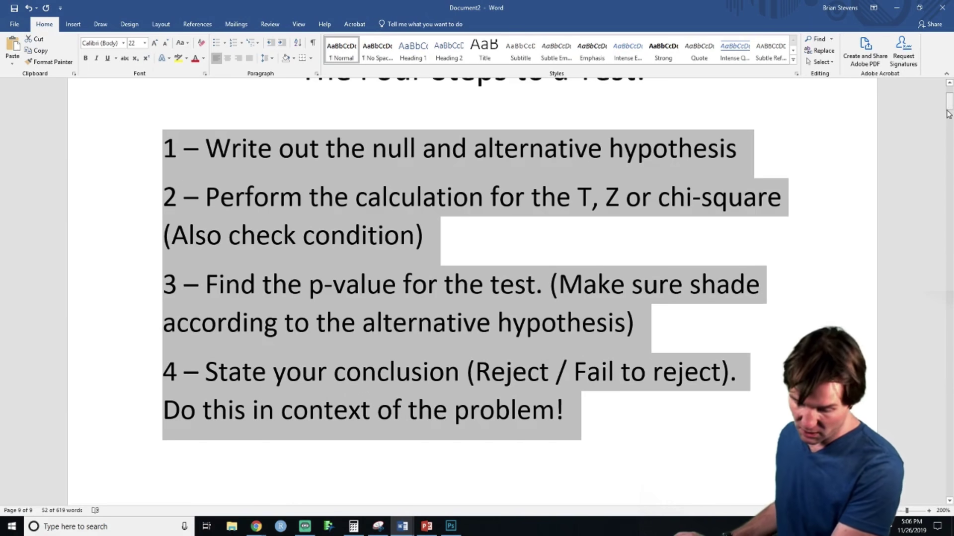
# - Paste the four steps onto the new blank page and open blank lines below step 1
pyautogui.moveTo(951, 104); pyautogui.dragTo(949, 455)
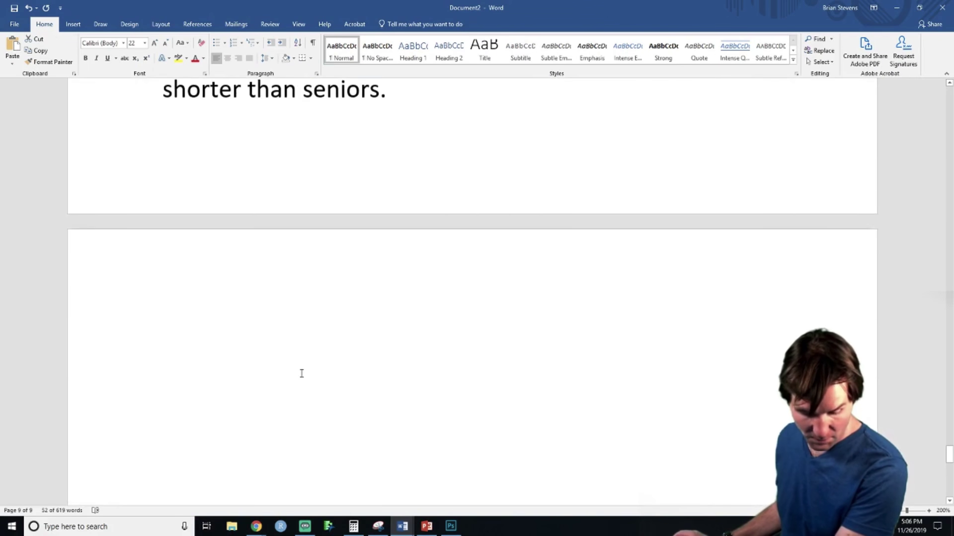
pyautogui.click(296, 334)
pyautogui.hotkey('ctrl', 'v')
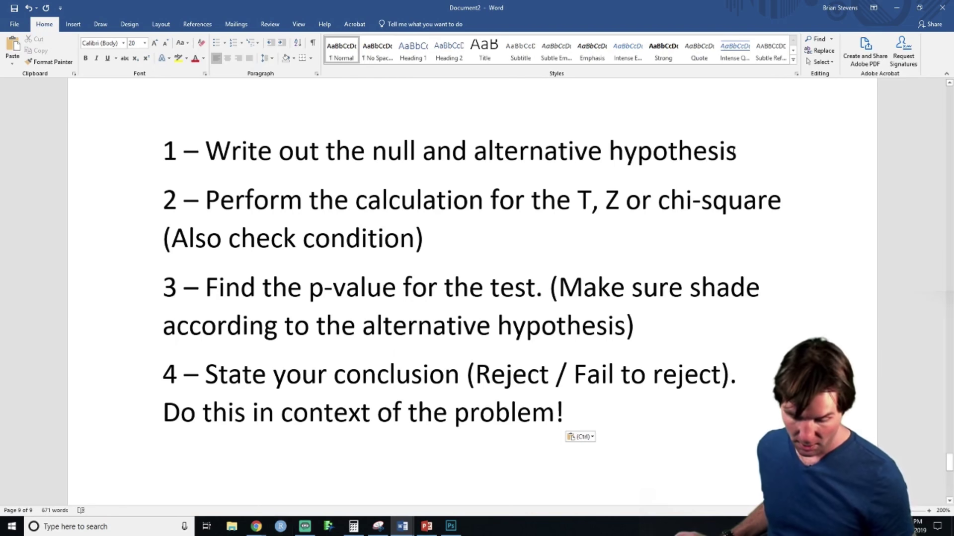
pyautogui.press('Return')
pyautogui.press('Return')
pyautogui.press('Return')
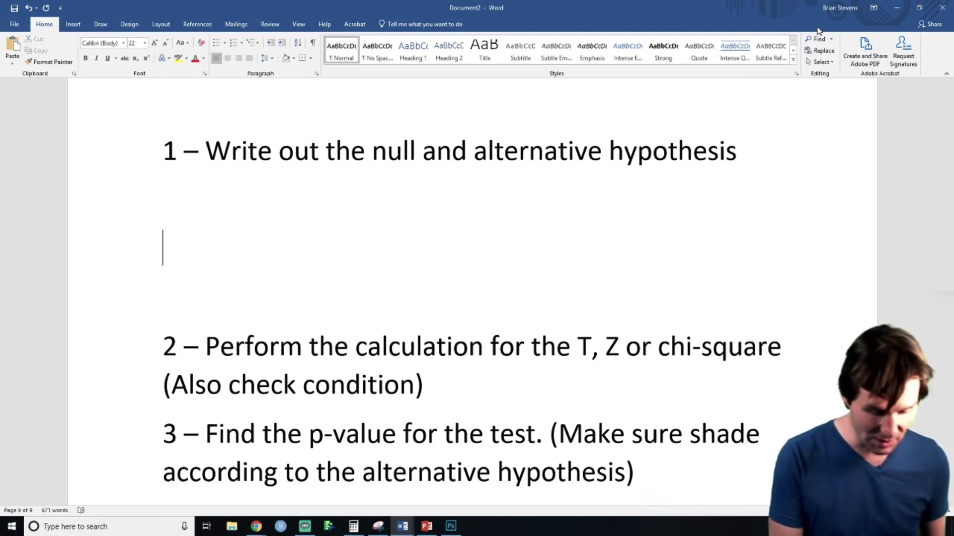
# - With the dark blue pen, handwrite the null hypothesis H₀: μF … = 0 below step 1
pyautogui.click(100, 25)
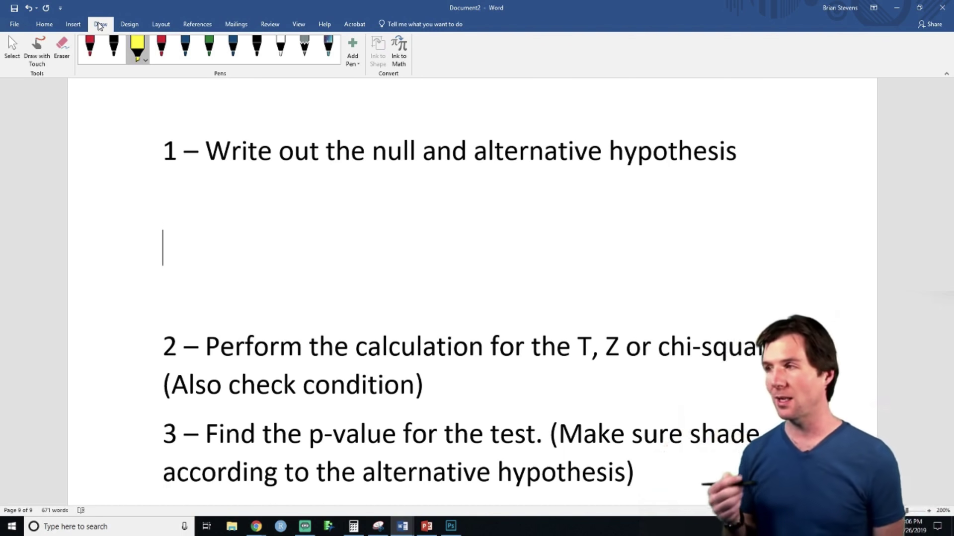
pyautogui.click(185, 47)
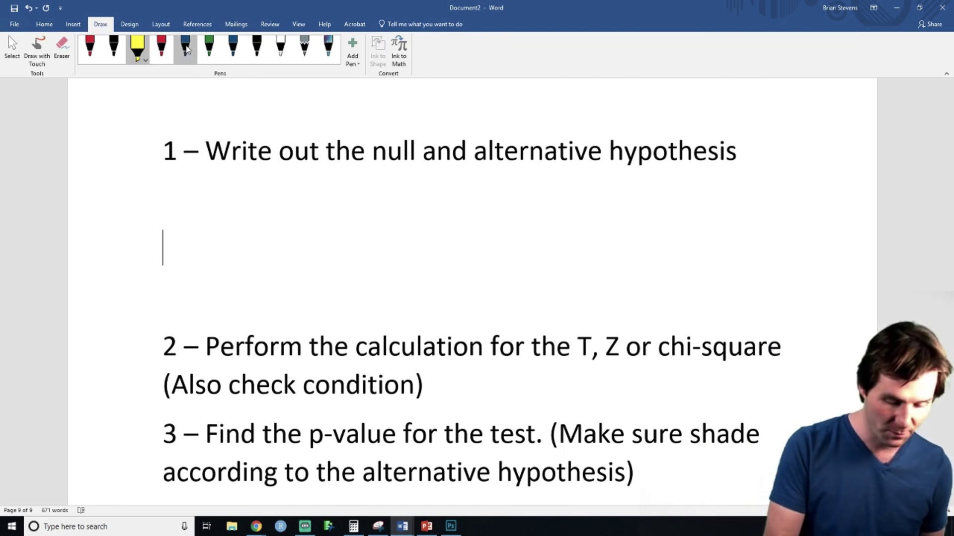
pyautogui.moveTo(298, 179); pyautogui.dragTo(296, 224)
pyautogui.moveTo(298, 204)
pyautogui.mouseDown()
pyautogui.moveTo(313, 199)
pyautogui.moveTo(312, 221)
pyautogui.mouseUp()
pyautogui.moveTo(323, 213)
pyautogui.mouseDown()
pyautogui.moveTo(333, 186)
pyautogui.moveTo(335, 203)
pyautogui.moveTo(364, 222)
pyautogui.moveTo(380, 188)
pyautogui.moveTo(398, 201)
pyautogui.mouseUp()
pyautogui.moveTo(408, 198)
pyautogui.mouseDown()
pyautogui.moveTo(407, 220)
pyautogui.moveTo(418, 196)
pyautogui.mouseUp()
pyautogui.moveTo(406, 208)
pyautogui.mouseDown()
pyautogui.moveTo(438, 198)
pyautogui.moveTo(433, 230)
pyautogui.moveTo(468, 201)
pyautogui.mouseUp()
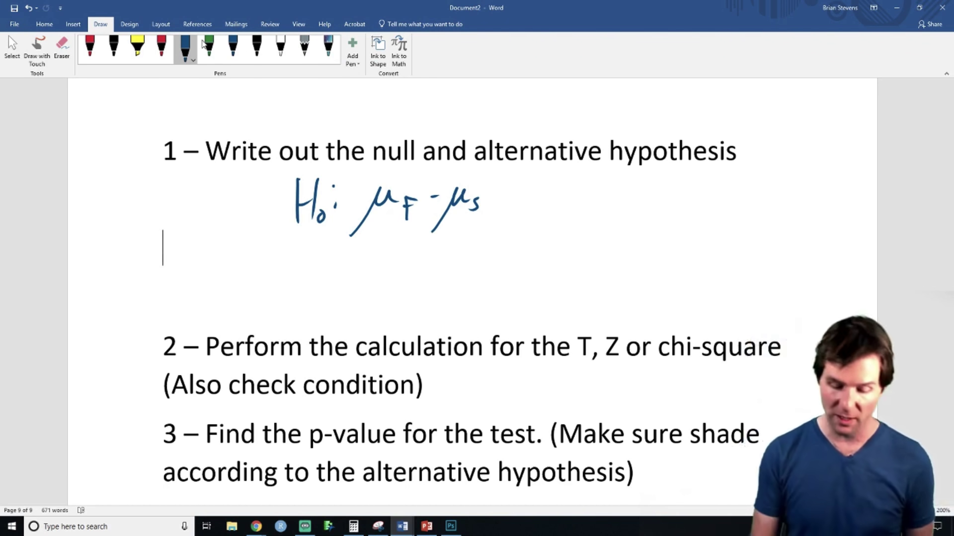
pyautogui.moveTo(492, 194); pyautogui.dragTo(506, 192)
pyautogui.moveTo(495, 184)
pyautogui.mouseDown()
pyautogui.moveTo(508, 180)
pyautogui.moveTo(522, 197)
pyautogui.moveTo(533, 171)
pyautogui.mouseUp()
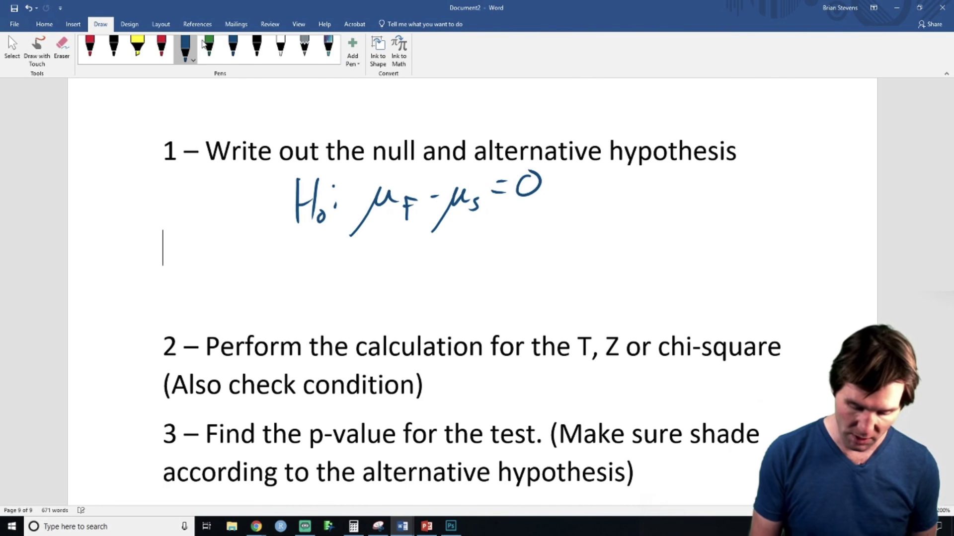
# - Handwrite the alternative hypothesis H_A: μF … < beneath it, then undo those strokes
pyautogui.moveTo(304, 255); pyautogui.dragTo(299, 296)
pyautogui.moveTo(298, 283)
pyautogui.mouseDown()
pyautogui.moveTo(316, 296)
pyautogui.moveTo(333, 302)
pyautogui.moveTo(345, 268)
pyautogui.moveTo(349, 291)
pyautogui.moveTo(367, 307)
pyautogui.moveTo(384, 268)
pyautogui.mouseUp()
pyautogui.moveTo(381, 272)
pyautogui.mouseDown()
pyautogui.moveTo(411, 292)
pyautogui.moveTo(422, 269)
pyautogui.mouseUp()
pyautogui.moveTo(411, 281)
pyautogui.mouseDown()
pyautogui.moveTo(452, 258)
pyautogui.moveTo(472, 284)
pyautogui.mouseUp()
pyautogui.moveTo(508, 258)
pyautogui.mouseDown()
pyautogui.moveTo(493, 270)
pyautogui.moveTo(530, 273)
pyautogui.moveTo(536, 255)
pyautogui.mouseUp()
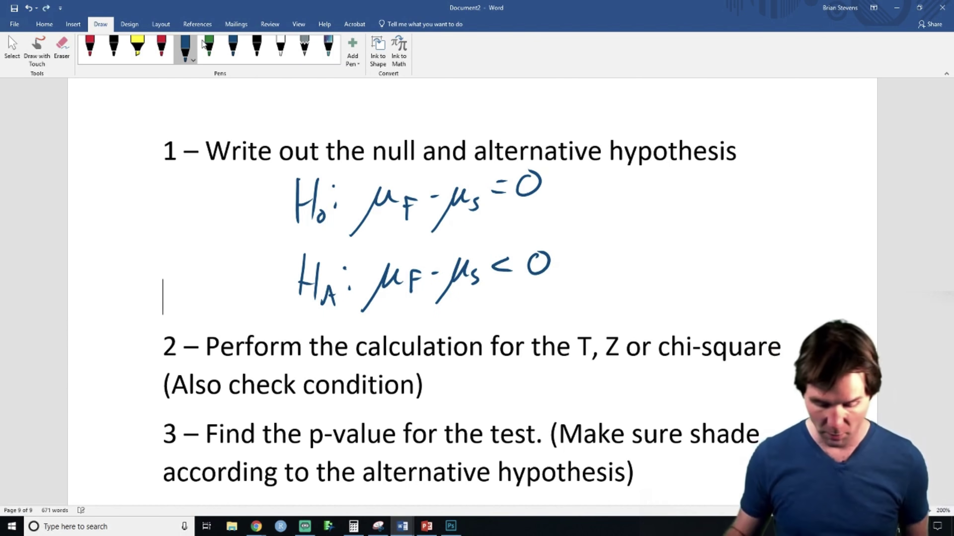
pyautogui.hotkey('ctrl', 'z')
pyautogui.hotkey('ctrl', 'z')
pyautogui.hotkey('ctrl', 'z')
pyautogui.hotkey('ctrl', 'z')
pyautogui.hotkey('ctrl', 'z')
pyautogui.hotkey('ctrl', 'z')
pyautogui.hotkey('ctrl', 'z')
pyautogui.hotkey('ctrl', 'z')
pyautogui.hotkey('ctrl', 'z')
pyautogui.hotkey('ctrl', 'z')
pyautogui.hotkey('ctrl', 'z')
pyautogui.hotkey('ctrl', 'z')
pyautogui.hotkey('ctrl', 'z')
pyautogui.hotkey('ctrl', 'z')
pyautogui.hotkey('ctrl', 'z')
pyautogui.hotkey('ctrl', 'z')
pyautogui.hotkey('ctrl', 'z')
pyautogui.hotkey('ctrl', 'z')
pyautogui.hotkey('ctrl', 'z')
pyautogui.hotkey('ctrl', 'z')
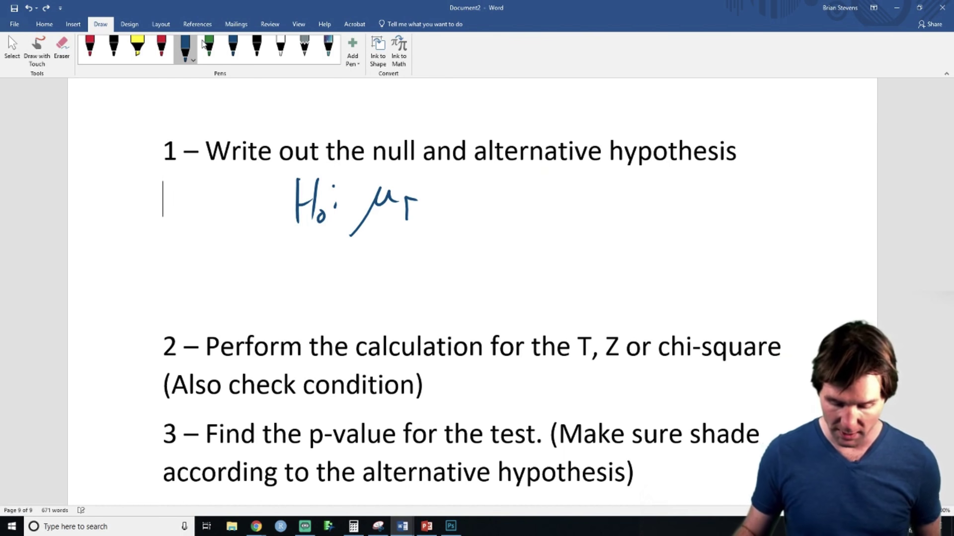
# - Undo more ink and rewrite the null hypothesis as H₀: μ − μF = 0
pyautogui.hotkey('ctrl', 'z')
pyautogui.hotkey('ctrl', 'z')
pyautogui.hotkey('ctrl', 'z')
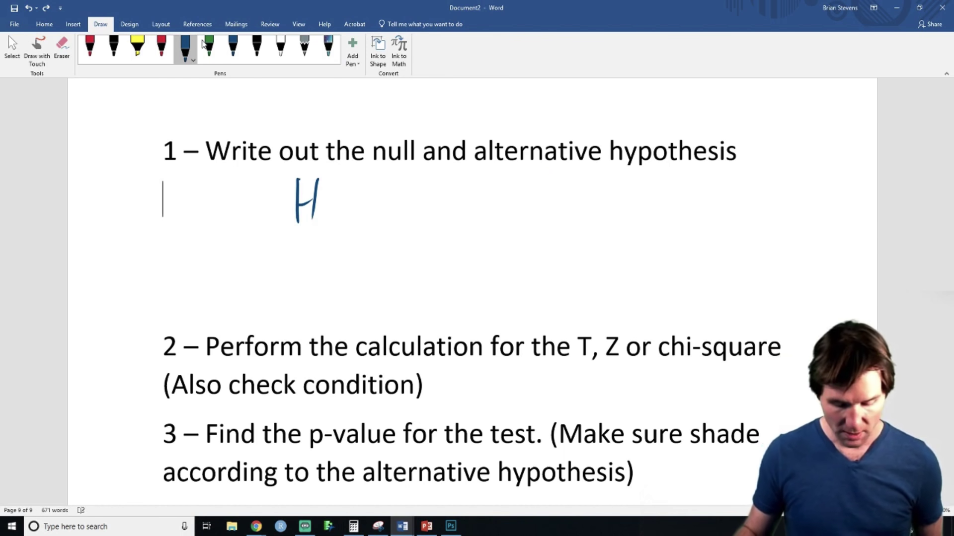
pyautogui.moveTo(334, 212)
pyautogui.mouseDown()
pyautogui.moveTo(345, 193)
pyautogui.moveTo(353, 224)
pyautogui.moveTo(382, 182)
pyautogui.moveTo(393, 199)
pyautogui.moveTo(437, 188)
pyautogui.mouseUp()
pyautogui.click(342, 180)
pyautogui.moveTo(425, 226); pyautogui.dragTo(452, 189)
pyautogui.moveTo(456, 190)
pyautogui.mouseDown()
pyautogui.moveTo(470, 182)
pyautogui.moveTo(478, 191)
pyautogui.mouseUp()
pyautogui.moveTo(475, 194); pyautogui.dragTo(514, 188)
pyautogui.moveTo(543, 175)
pyautogui.mouseDown()
pyautogui.moveTo(538, 198)
pyautogui.moveTo(546, 178)
pyautogui.mouseUp()
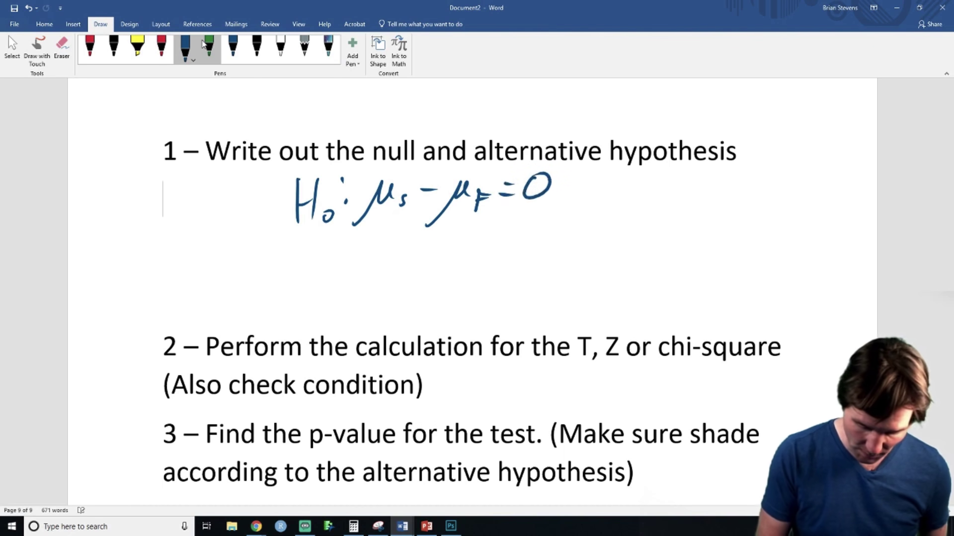
pyautogui.moveTo(307, 251); pyautogui.dragTo(297, 287)
# - Handwrite the alternative hypothesis H_A with its two μ terms below
pyautogui.moveTo(296, 275)
pyautogui.mouseDown()
pyautogui.moveTo(325, 273)
pyautogui.moveTo(347, 295)
pyautogui.mouseUp()
pyautogui.moveTo(332, 285); pyautogui.dragTo(344, 283)
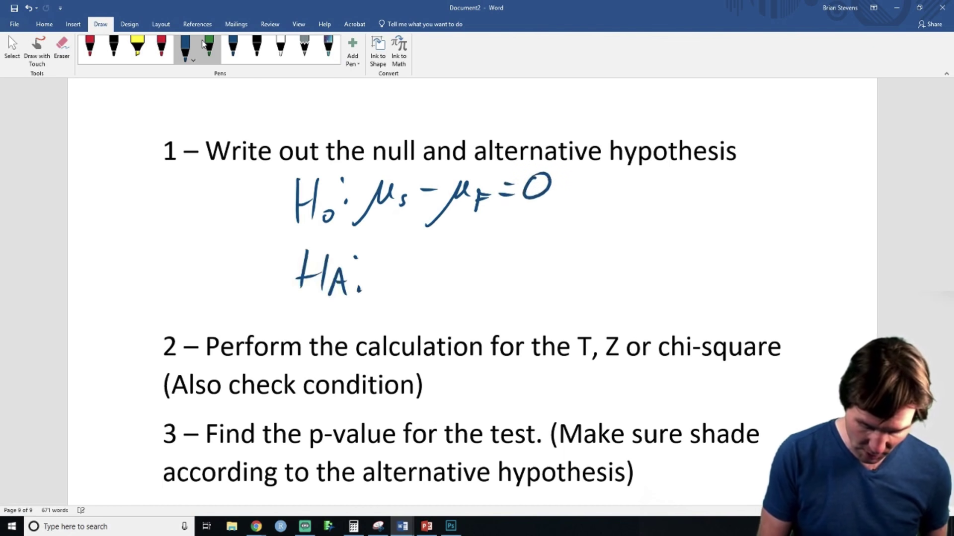
pyautogui.moveTo(367, 313)
pyautogui.mouseDown()
pyautogui.moveTo(395, 267)
pyautogui.moveTo(417, 265)
pyautogui.mouseUp()
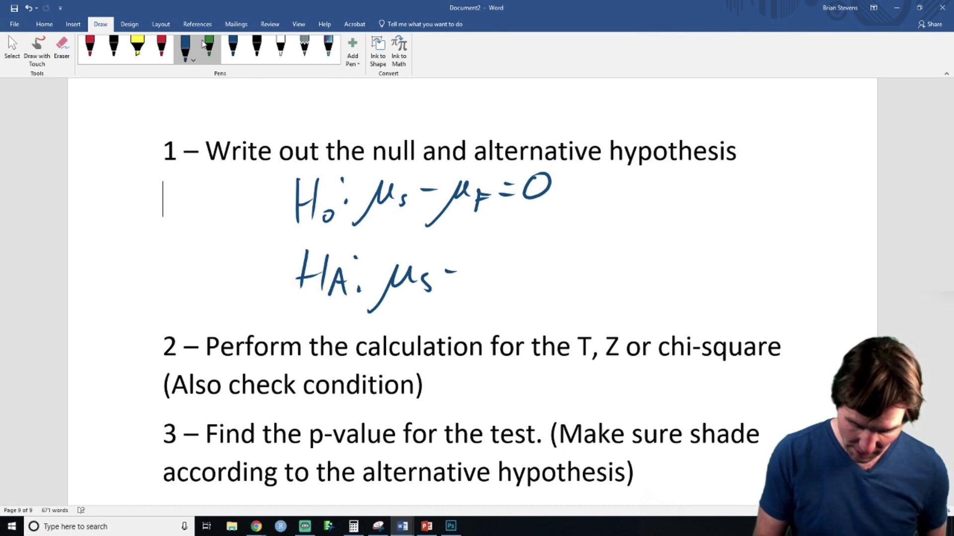
pyautogui.moveTo(460, 306)
pyautogui.mouseDown()
pyautogui.moveTo(482, 272)
pyautogui.moveTo(498, 269)
pyautogui.moveTo(505, 295)
pyautogui.mouseUp()
pyautogui.moveTo(504, 281); pyautogui.dragTo(576, 255)
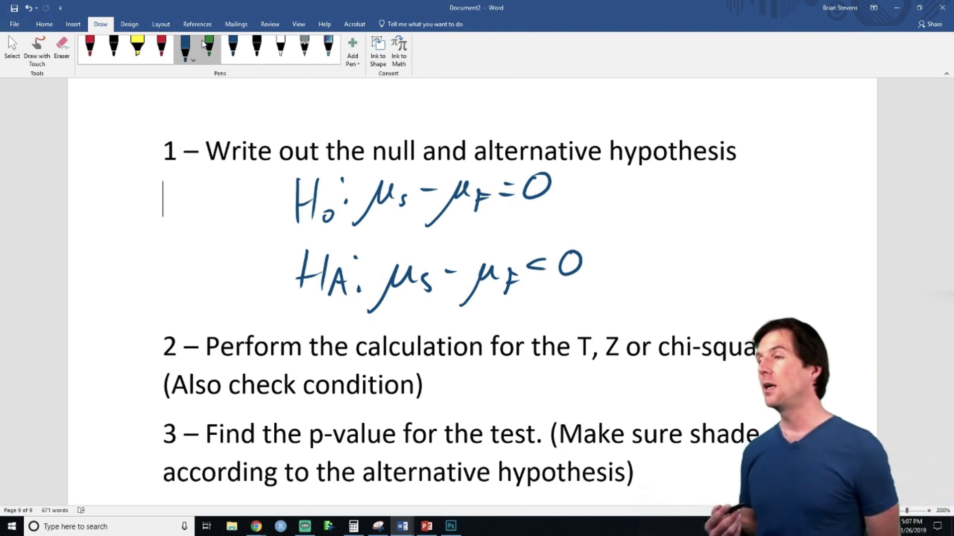
# - Erase the subscripts on the μ terms in both hypotheses, then return to the blue pen
pyautogui.click(88, 47)
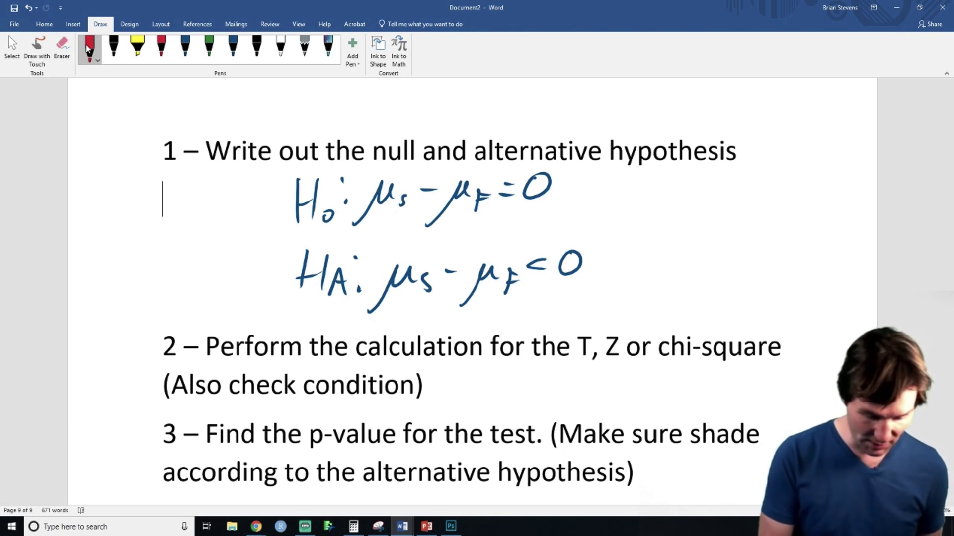
pyautogui.click(62, 49)
pyautogui.click(404, 199)
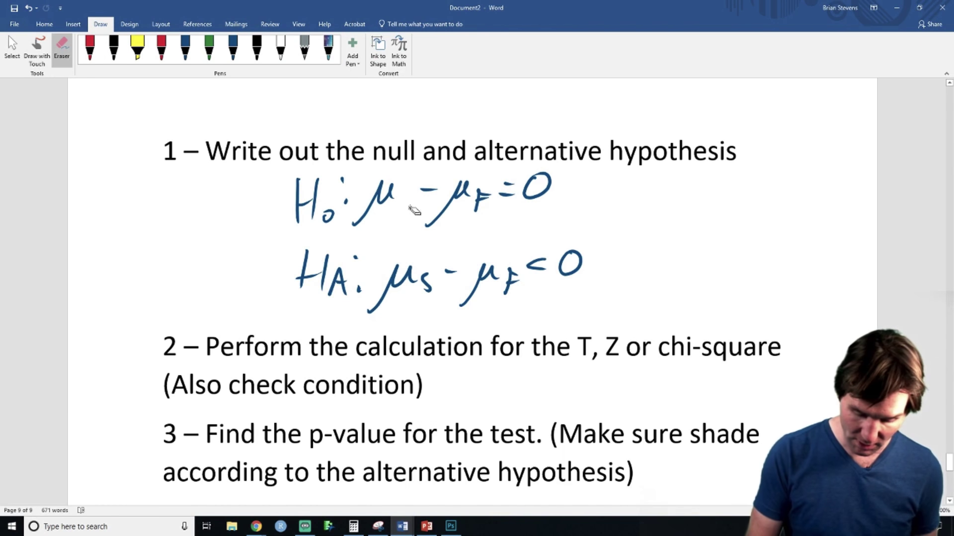
pyautogui.click(426, 281)
pyautogui.click(480, 196)
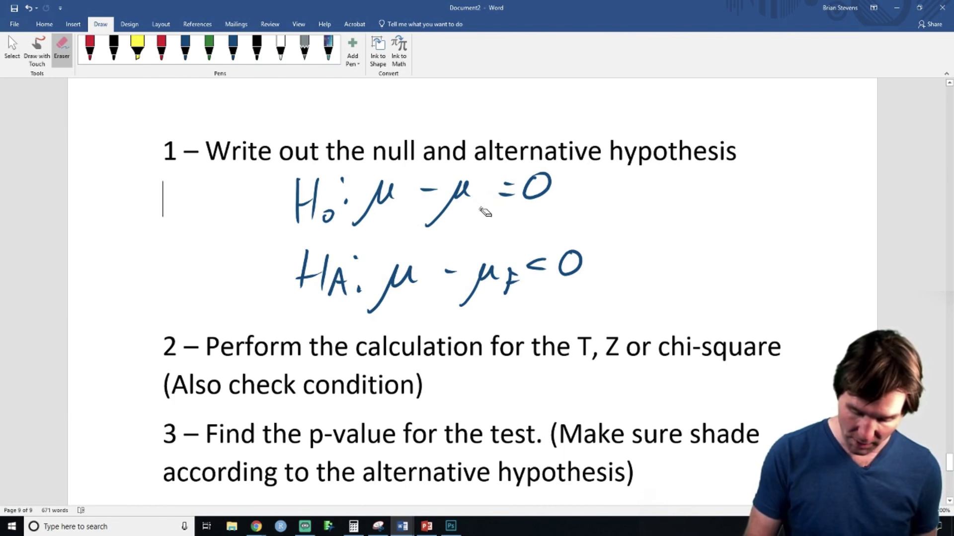
pyautogui.click(485, 211)
pyautogui.click(512, 271)
pyautogui.click(512, 285)
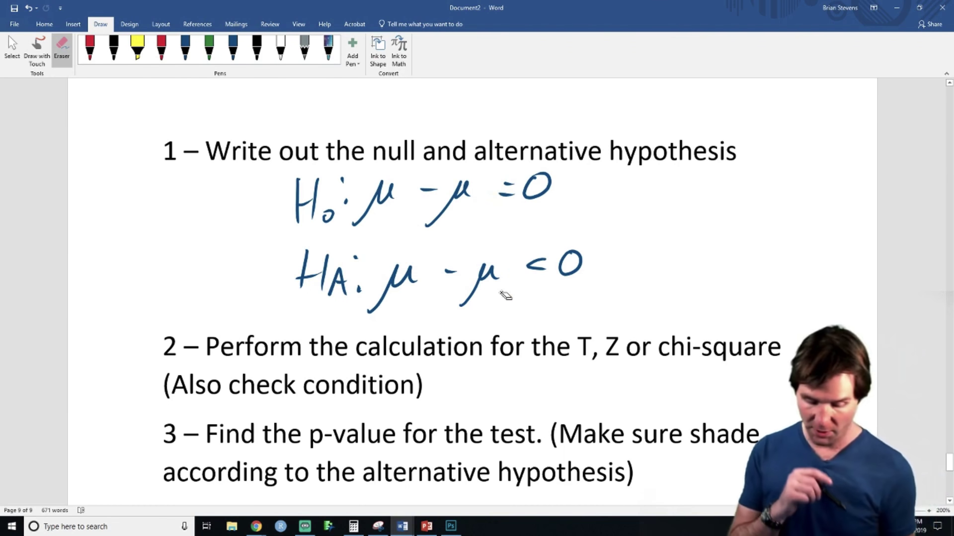
pyautogui.click(186, 47)
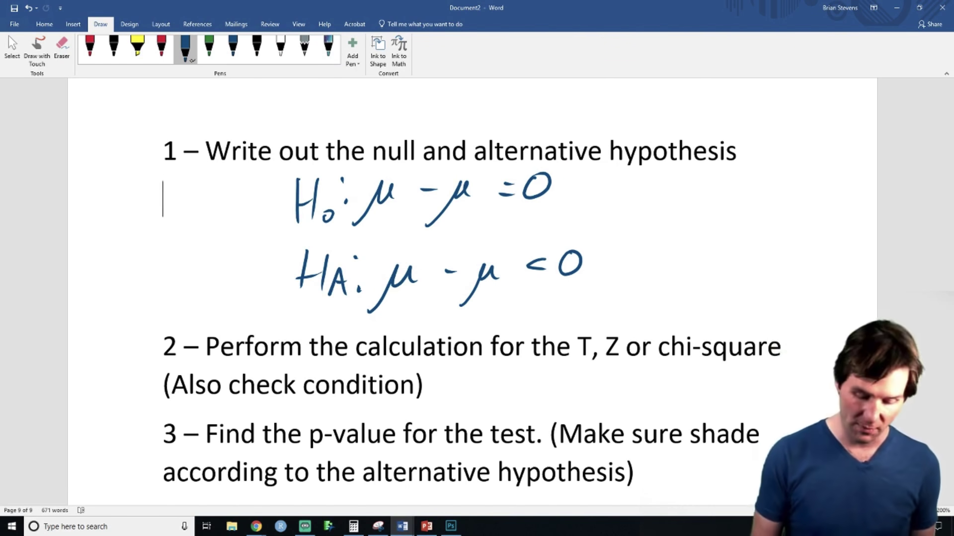
# - Ink subscript s on the second μ and F on the first μ in both hypotheses
pyautogui.moveTo(482, 191); pyautogui.dragTo(469, 206)
pyautogui.moveTo(510, 271); pyautogui.dragTo(495, 287)
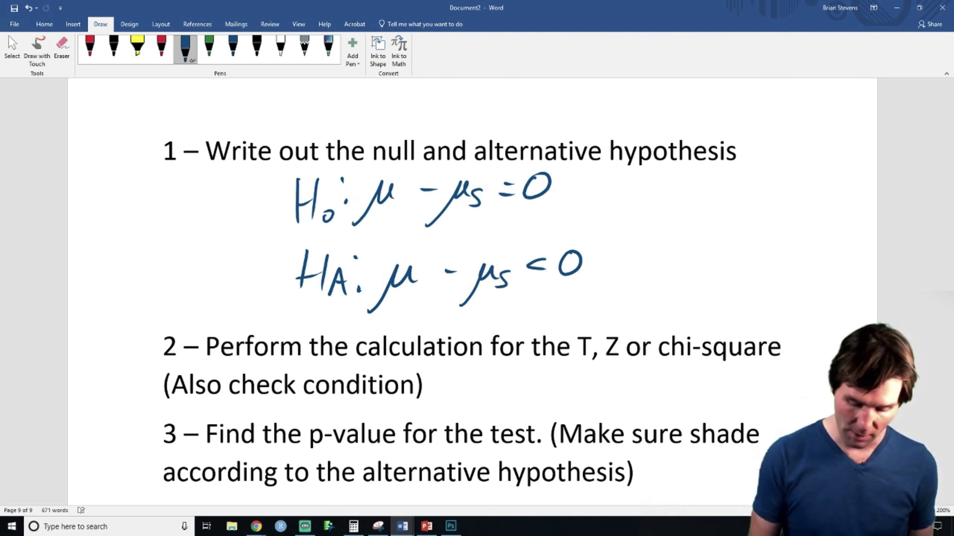
pyautogui.moveTo(394, 215); pyautogui.dragTo(411, 196)
pyautogui.moveTo(394, 205); pyautogui.dragTo(402, 204)
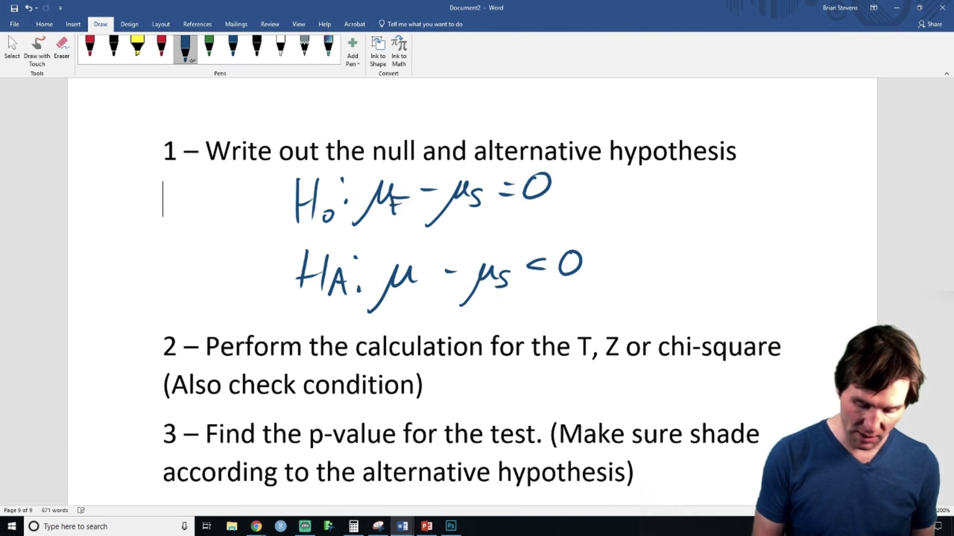
pyautogui.moveTo(422, 280); pyautogui.dragTo(420, 298)
pyautogui.moveTo(417, 278); pyautogui.dragTo(432, 272)
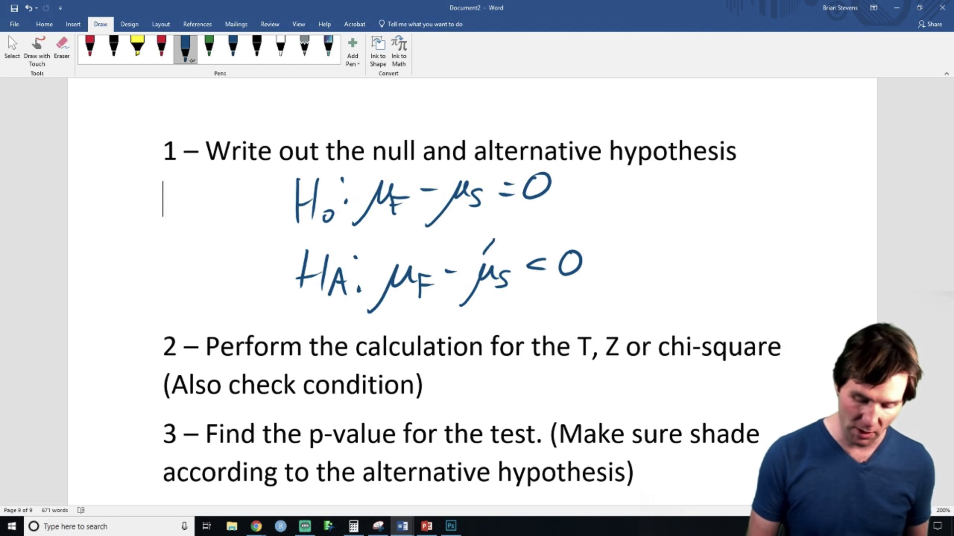
# - Draw a curved arrow to μF < μs at the right and begin μF = μs beside H₀
pyautogui.moveTo(484, 255)
pyautogui.mouseDown()
pyautogui.moveTo(563, 219)
pyautogui.moveTo(621, 258)
pyautogui.mouseUp()
pyautogui.moveTo(635, 237); pyautogui.dragTo(622, 260)
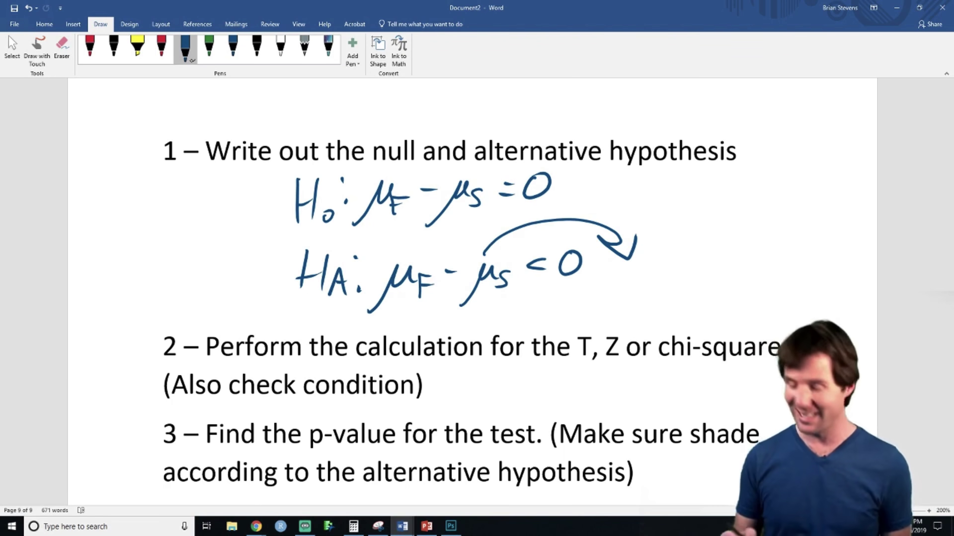
pyautogui.moveTo(645, 304)
pyautogui.mouseDown()
pyautogui.moveTo(668, 266)
pyautogui.moveTo(705, 275)
pyautogui.moveTo(773, 256)
pyautogui.mouseUp()
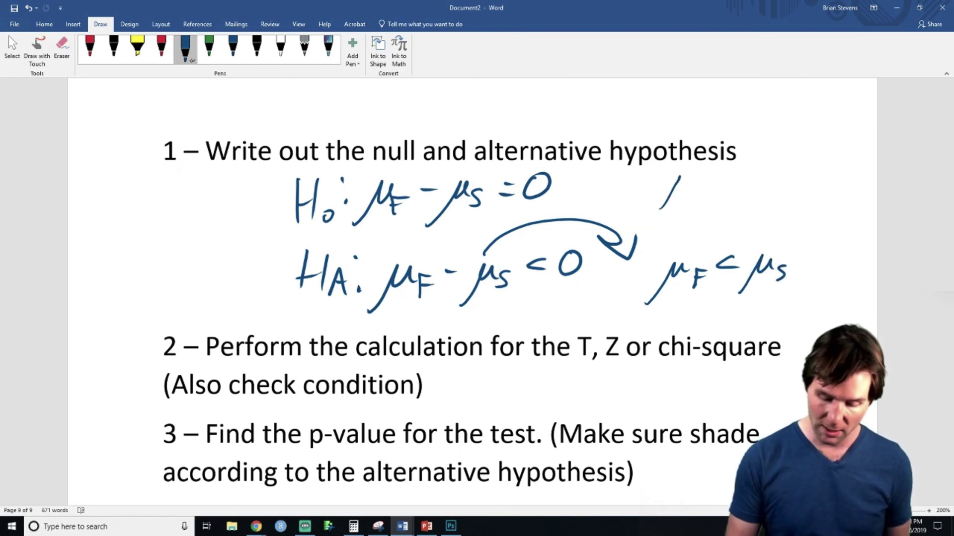
pyautogui.click(704, 202)
pyautogui.moveTo(688, 178)
pyautogui.mouseDown()
pyautogui.moveTo(705, 202)
pyautogui.moveTo(737, 189)
pyautogui.moveTo(749, 208)
pyautogui.moveTo(784, 191)
pyautogui.mouseUp()
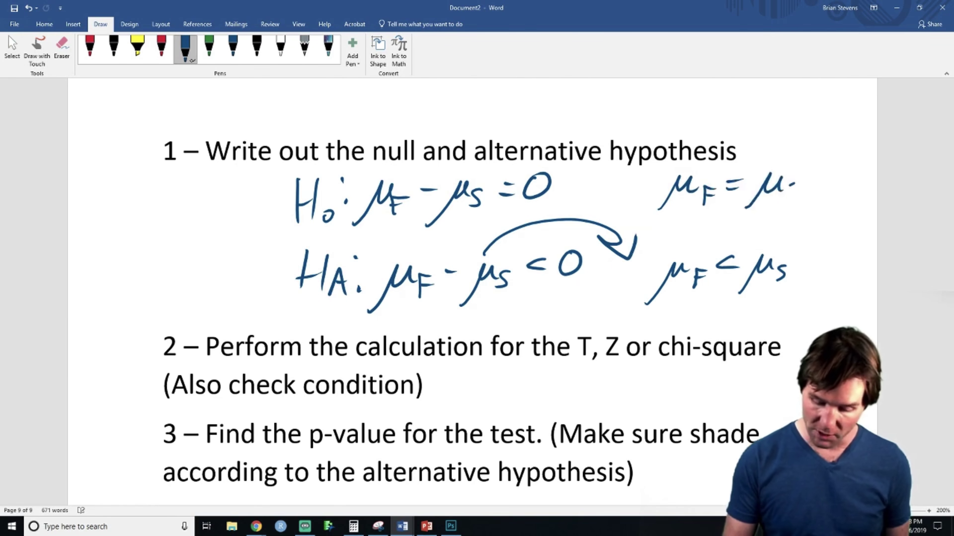
# - In red ink, box μF = μs and μF < μs together with a dividing line between them
pyautogui.click(90, 47)
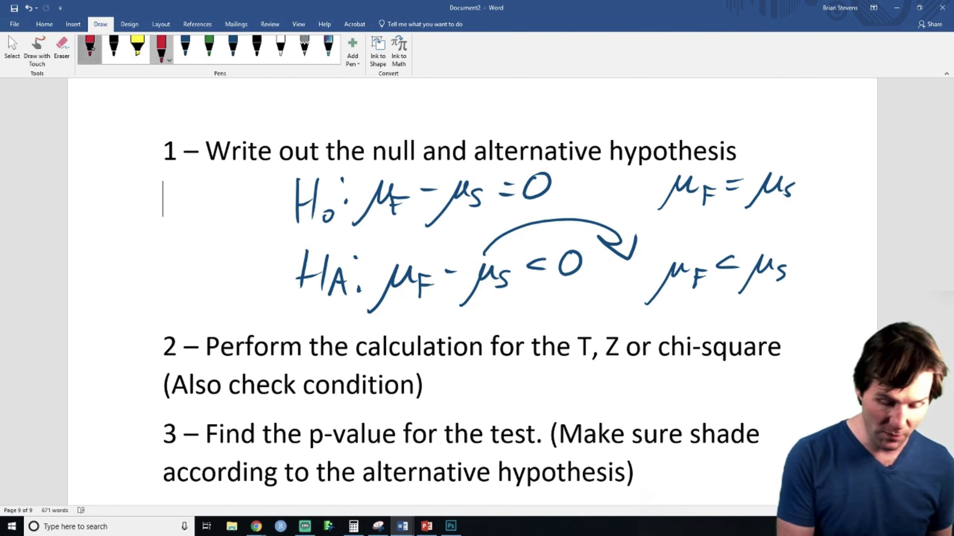
pyautogui.moveTo(644, 172)
pyautogui.mouseDown()
pyautogui.moveTo(637, 331)
pyautogui.moveTo(808, 263)
pyautogui.moveTo(629, 167)
pyautogui.mouseUp()
pyautogui.moveTo(644, 231); pyautogui.dragTo(790, 236)
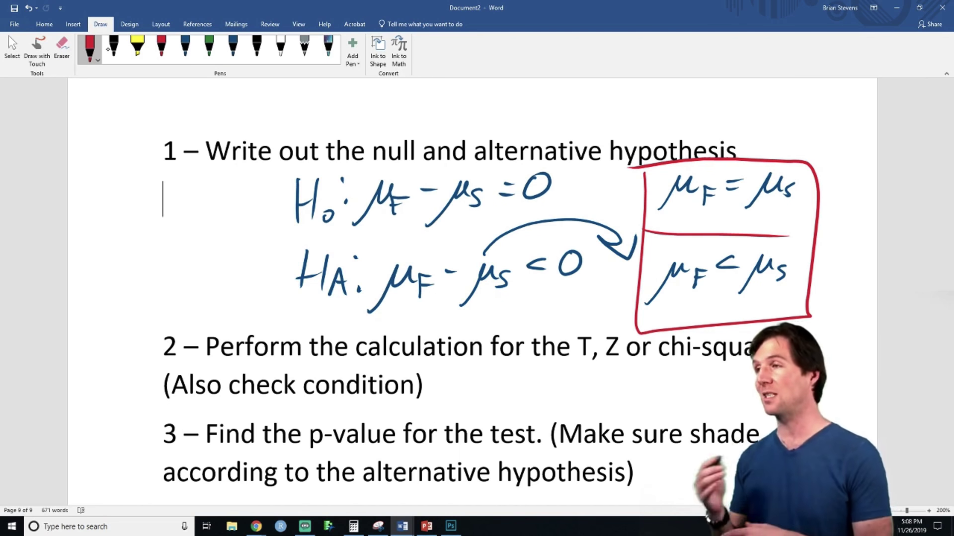
# - Erase the blue arrow, ink a red 60 − 70 above H_A, then erase that note too
pyautogui.click(62, 47)
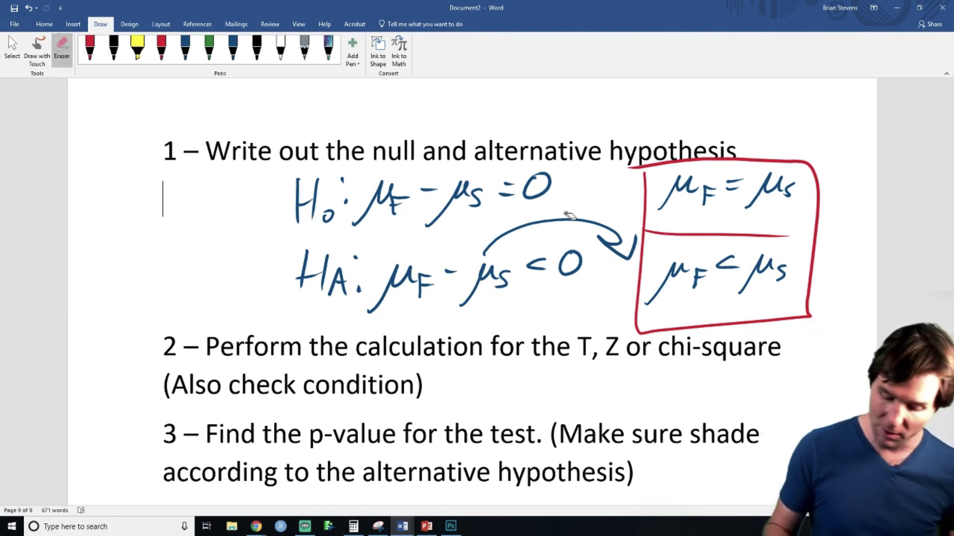
pyautogui.click(538, 226)
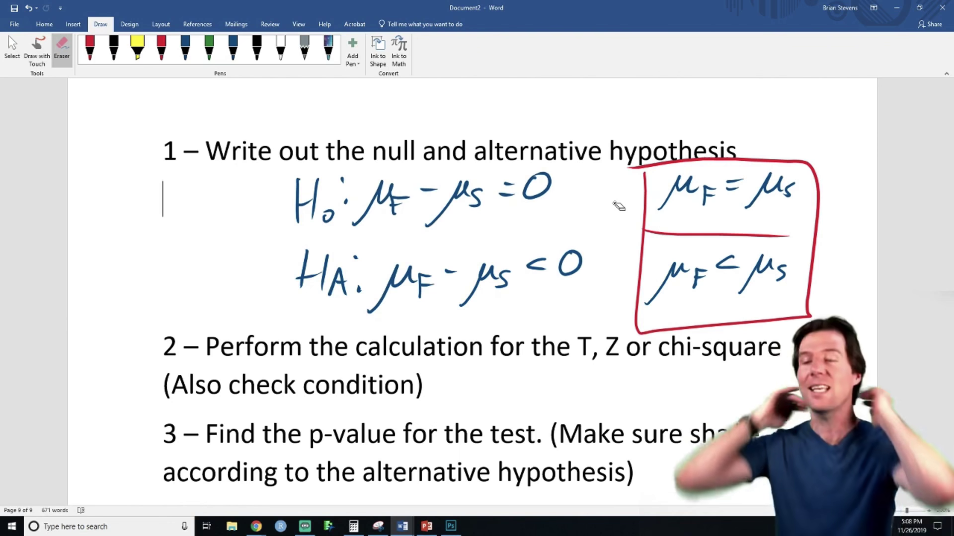
pyautogui.click(162, 47)
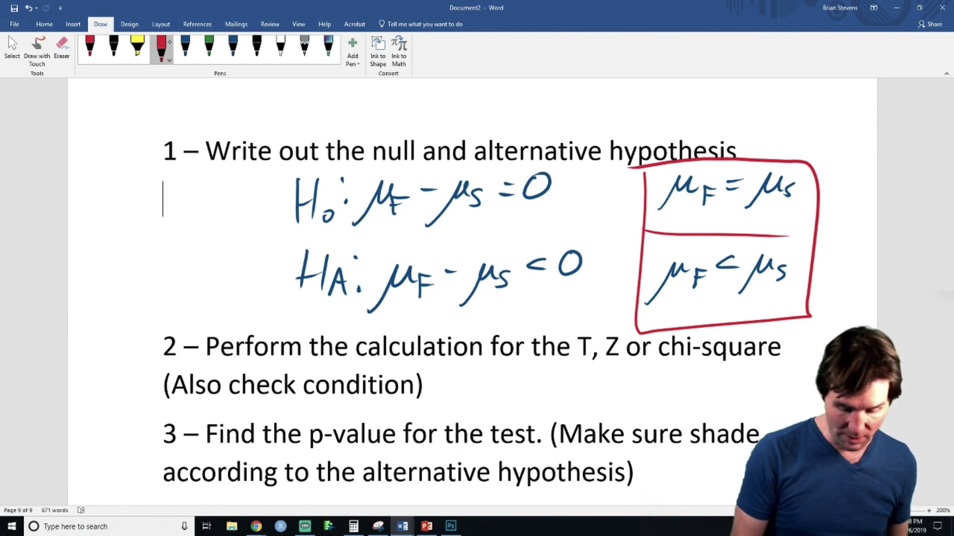
pyautogui.moveTo(400, 233)
pyautogui.mouseDown()
pyautogui.moveTo(391, 248)
pyautogui.moveTo(398, 243)
pyautogui.mouseUp()
pyautogui.moveTo(412, 233)
pyautogui.mouseDown()
pyautogui.moveTo(477, 242)
pyautogui.moveTo(470, 253)
pyautogui.mouseUp()
pyautogui.moveTo(505, 223); pyautogui.dragTo(505, 225)
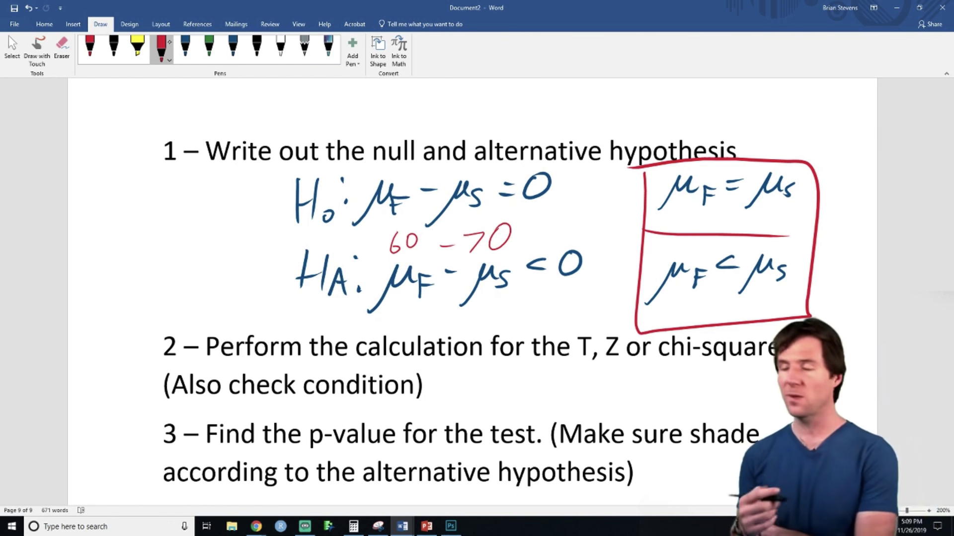
pyautogui.click(62, 47)
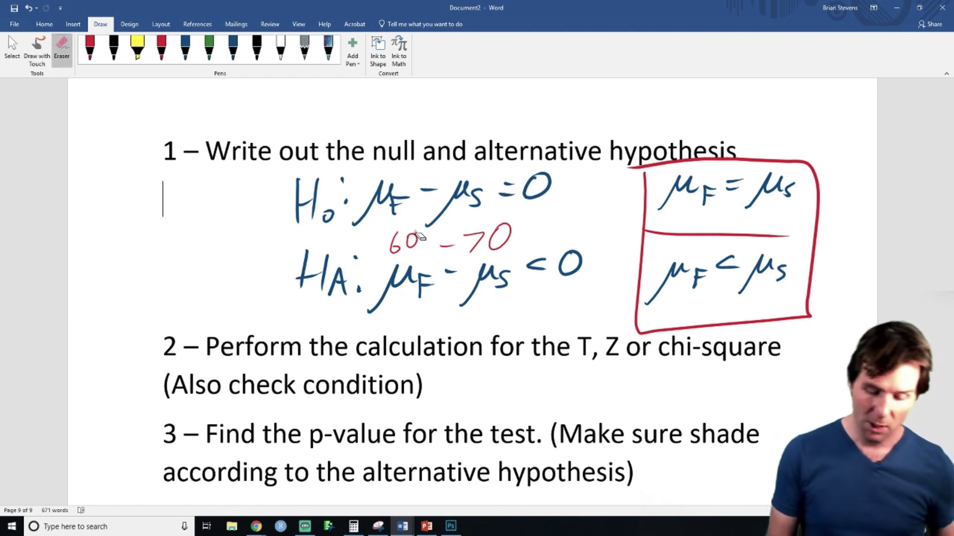
pyautogui.moveTo(479, 246); pyautogui.dragTo(409, 234)
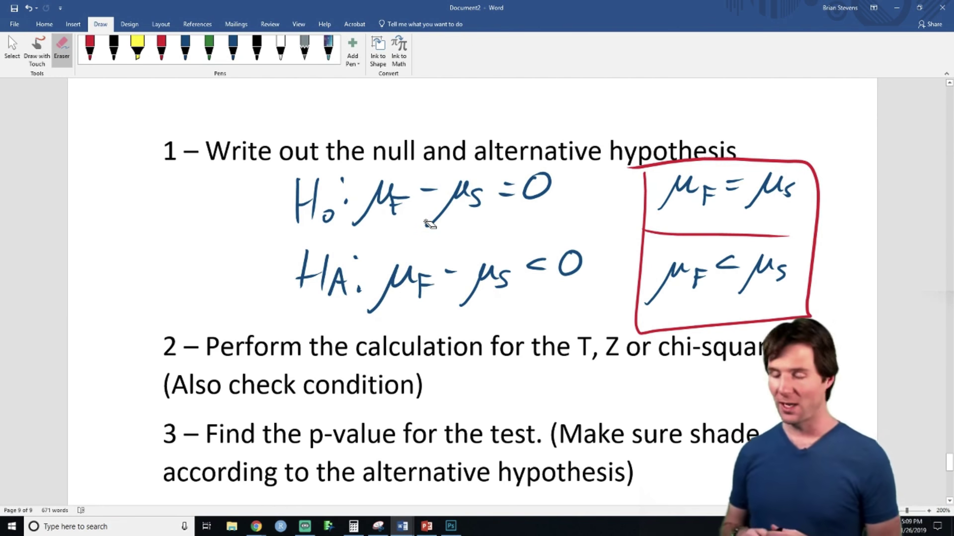
# - Toggle bold and add empty lines after '(Also check condition)' under step 2
pyautogui.click(44, 24)
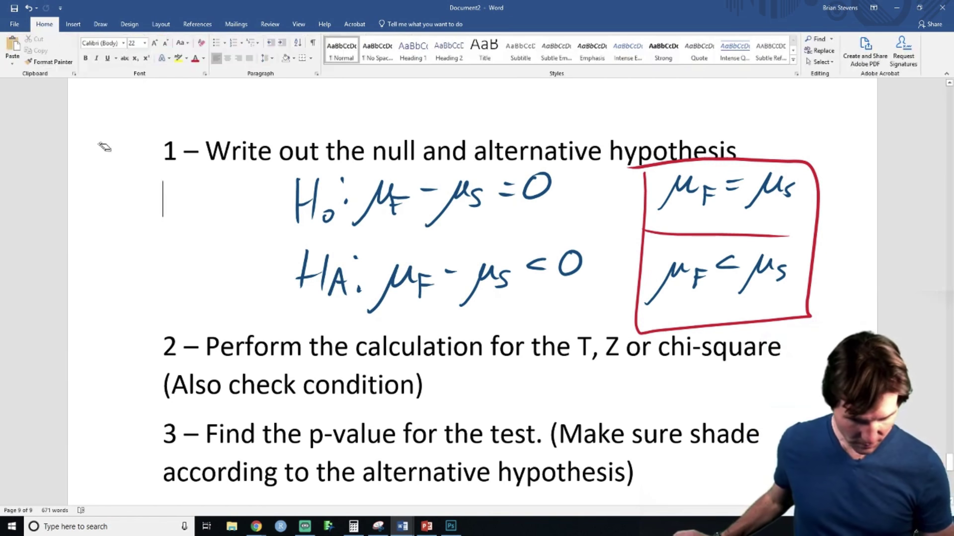
pyautogui.hotkey('ctrl', 'b')
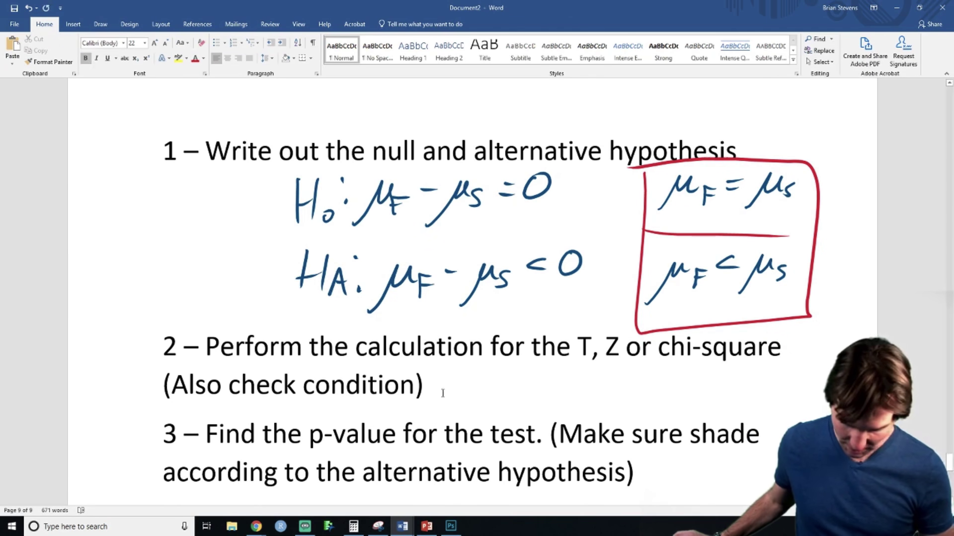
pyautogui.write('\\')
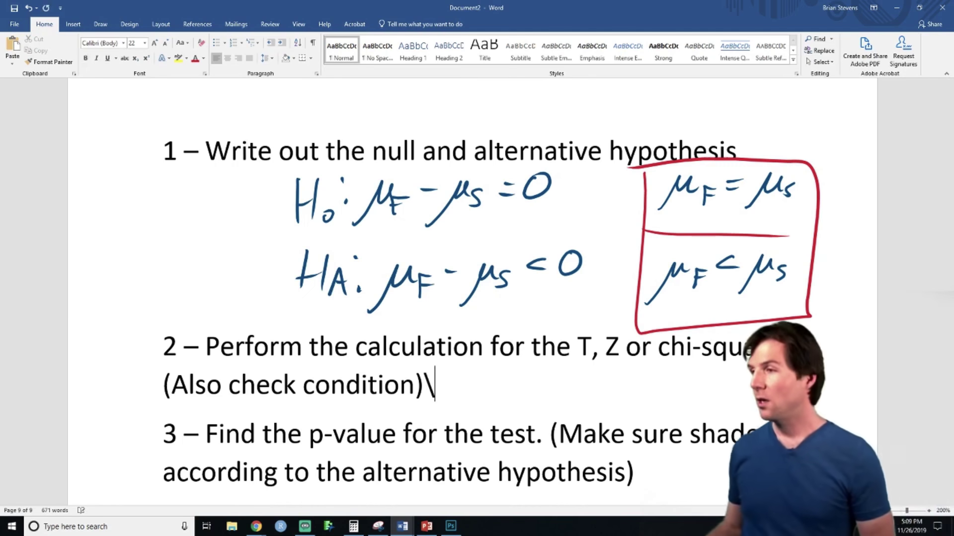
pyautogui.press('BackSpace')
pyautogui.press('Return')
pyautogui.press('Return')
pyautogui.press('Return')
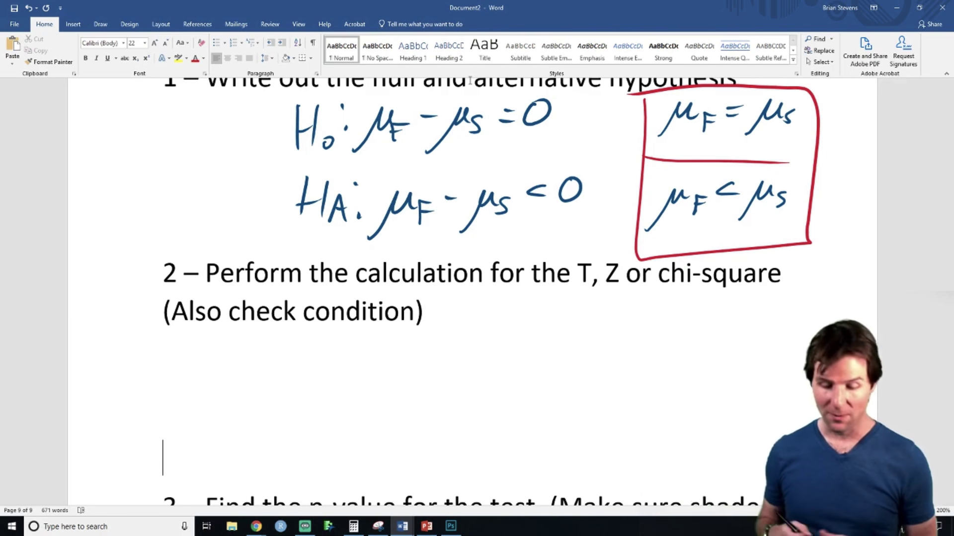
# - Copy the earlier t₍ₙ₋₁₎ = (ȳ − μ₀)/(s/√n) equation and paste it on a new line under step 2
pyautogui.scroll(15, 284, 321)
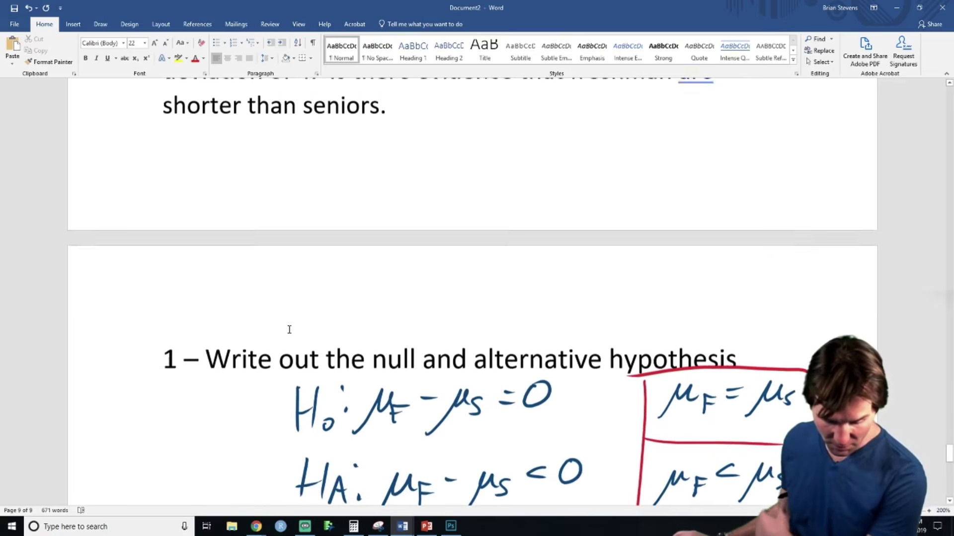
pyautogui.scroll(20, 284, 322)
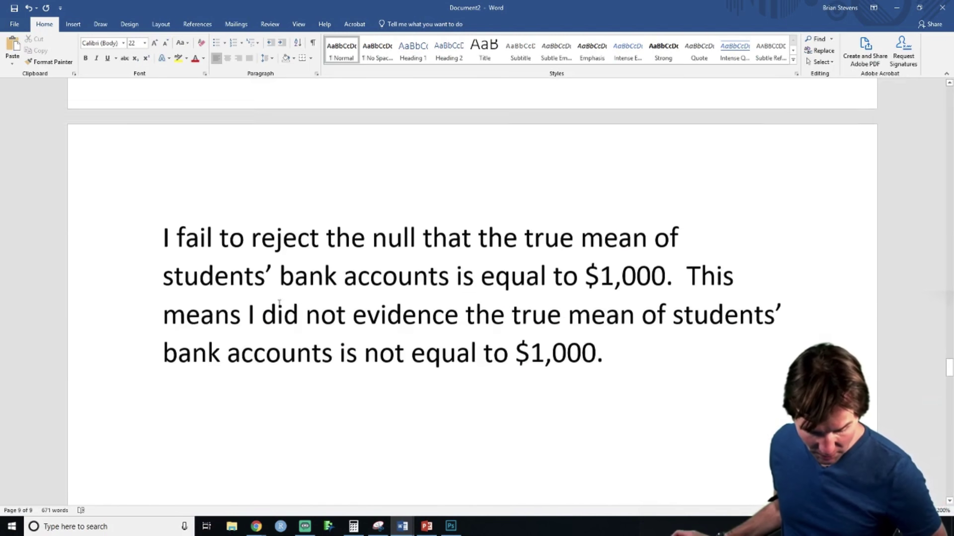
pyautogui.scroll(10, 278, 296)
pyautogui.scroll(-4, 434, 289)
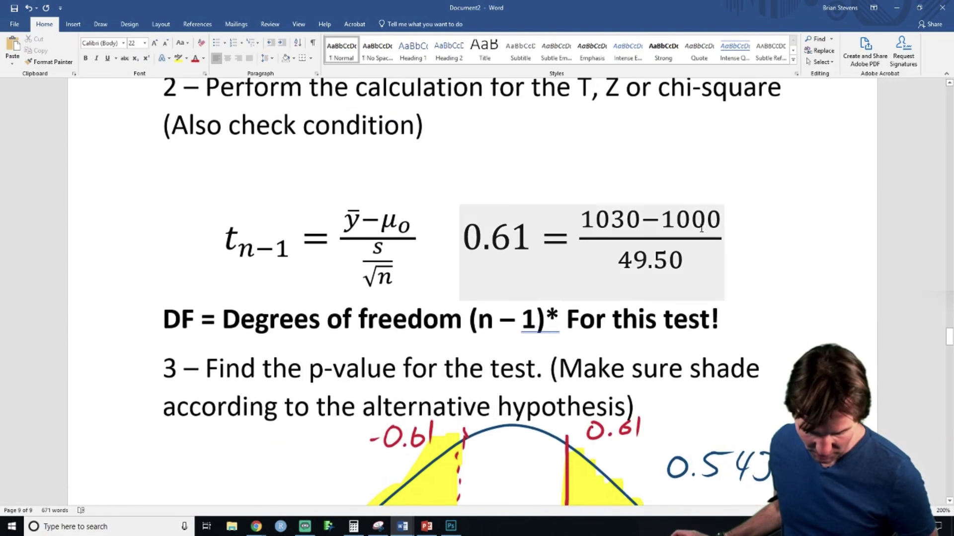
pyautogui.click(233, 237)
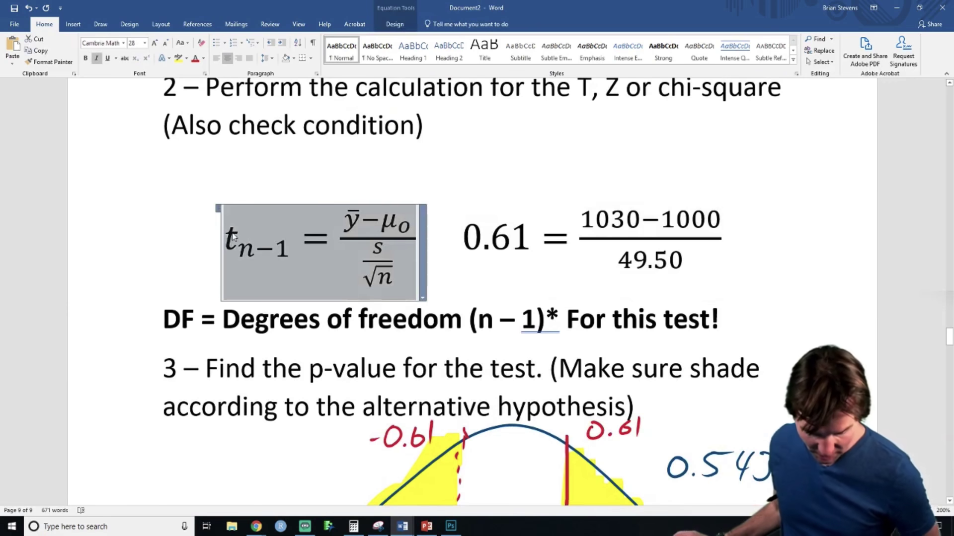
pyautogui.scroll(-15, 238, 210)
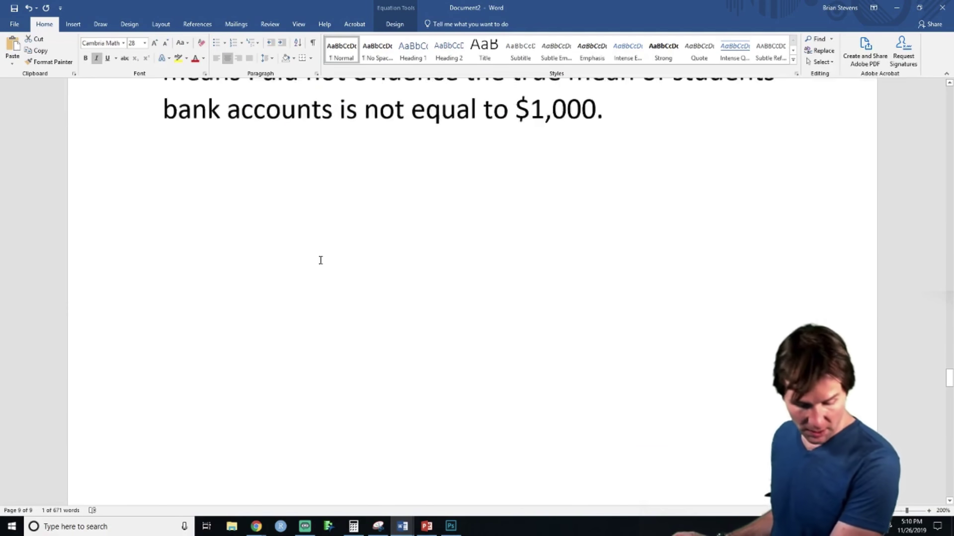
pyautogui.scroll(-20, 321, 252)
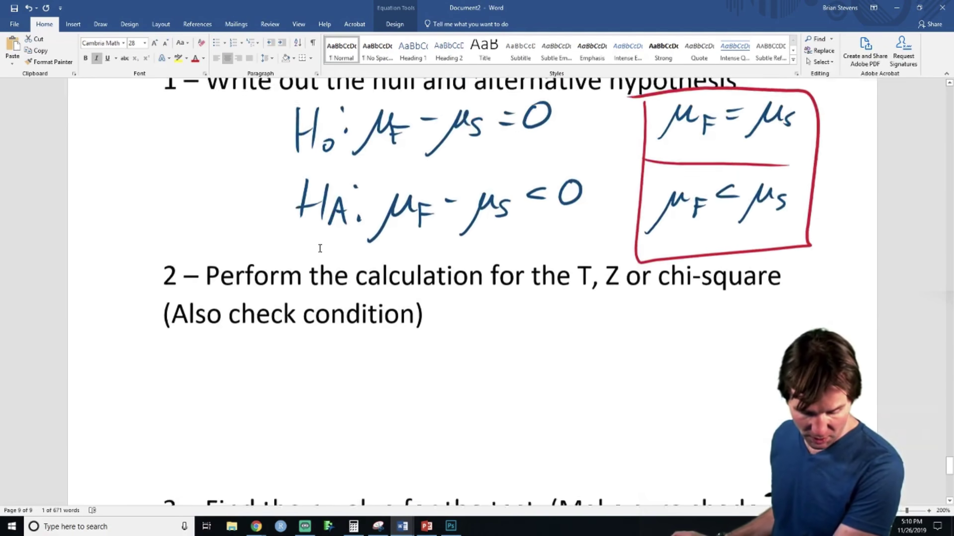
pyautogui.scroll(3, 549, 205)
pyautogui.click(519, 199)
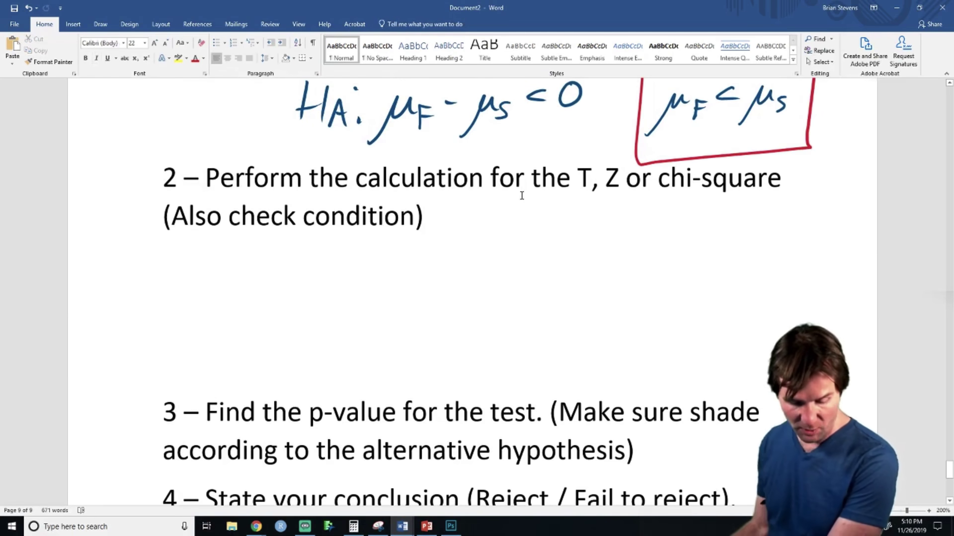
pyautogui.press('Return')
pyautogui.hotkey('ctrl', 'v')
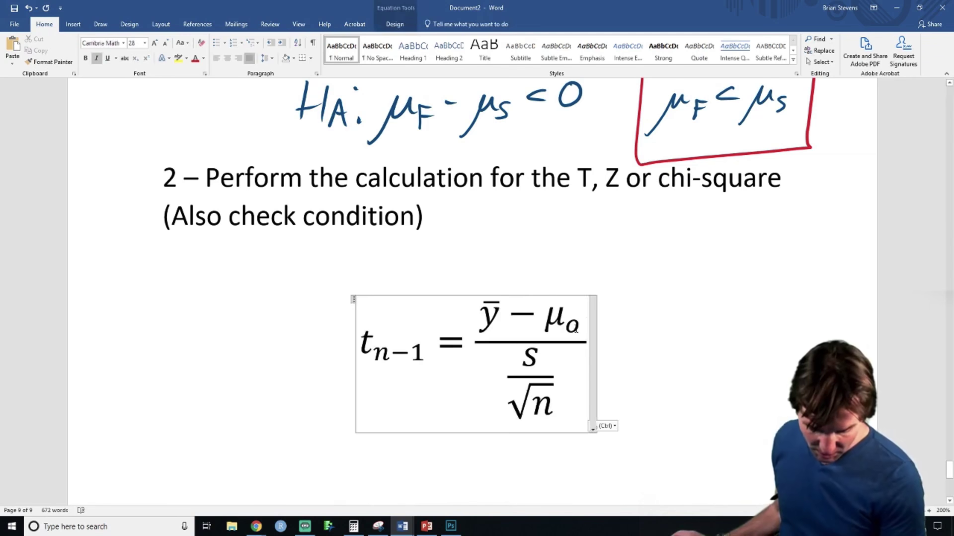
# - Rework the pasted numerator from ȳ − μ₀ into ȳ₁ − ȳ₁ by copying ȳ over μ
pyautogui.click(485, 314)
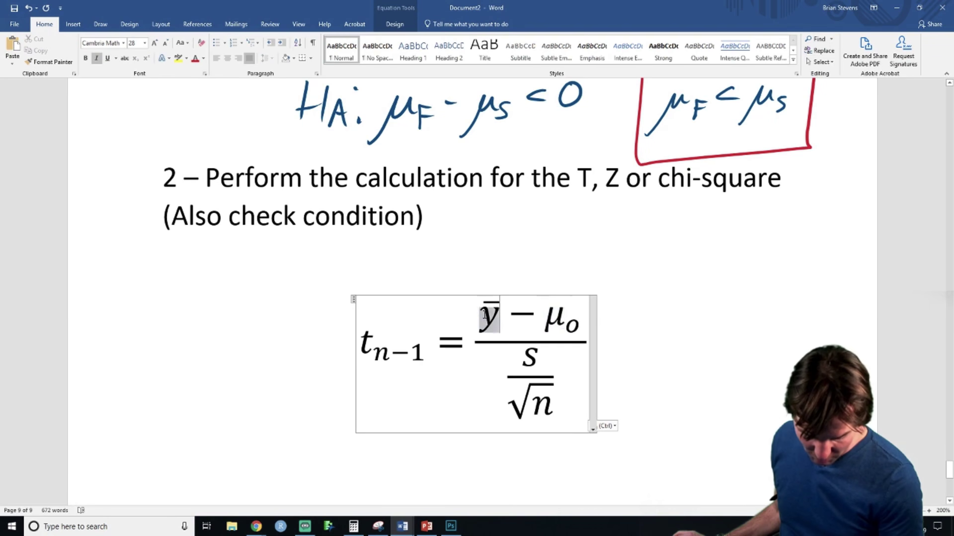
pyautogui.click(485, 308)
pyautogui.click(484, 305)
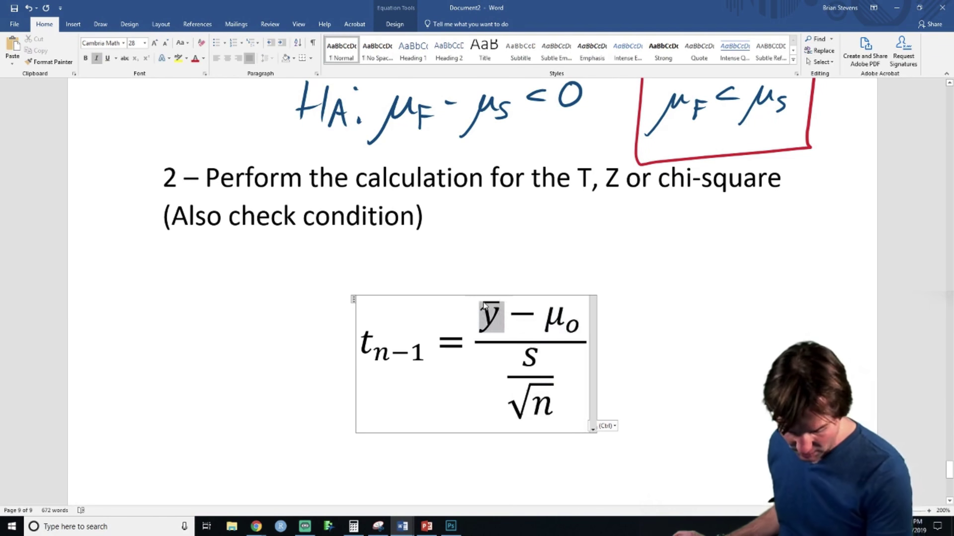
pyautogui.doubleClick(556, 316)
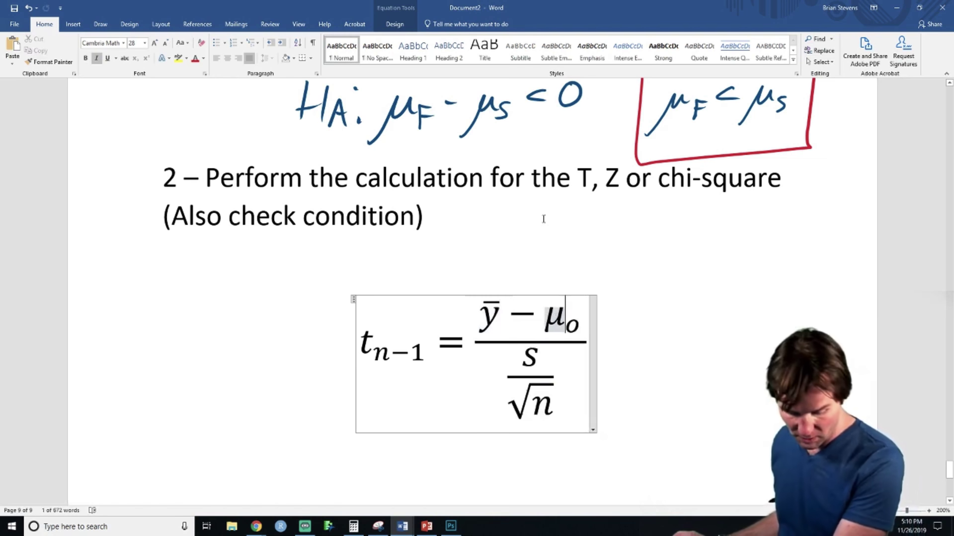
pyautogui.write('ȳ')
pyautogui.press('Right')
pyautogui.press('Right')
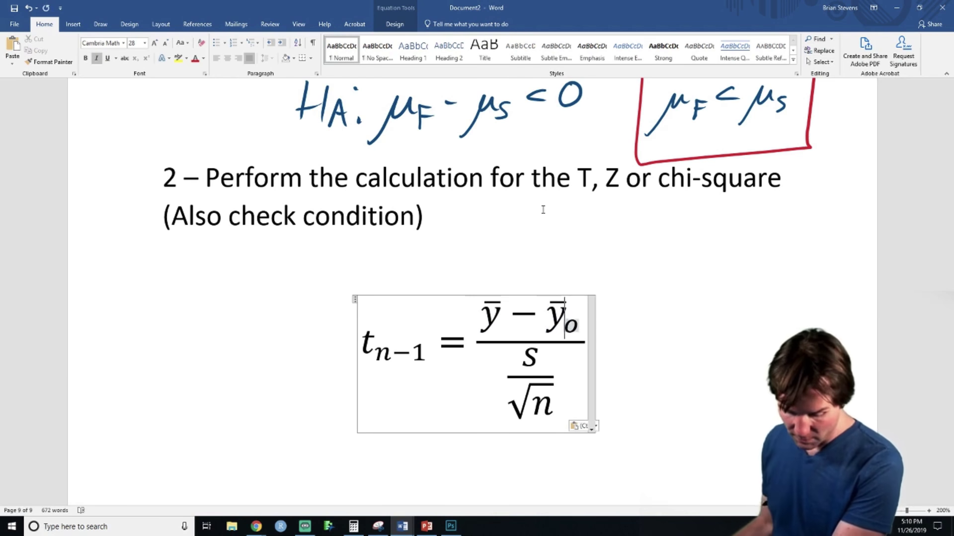
pyautogui.write('1')
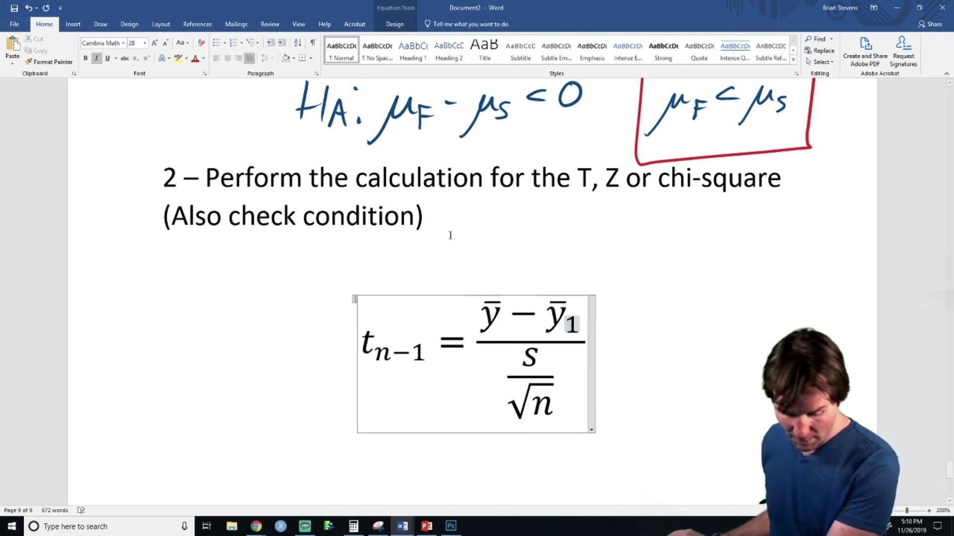
pyautogui.click(544, 316)
pyautogui.press('BackSpace')
pyautogui.press('BackSpace')
pyautogui.press('BackSpace')
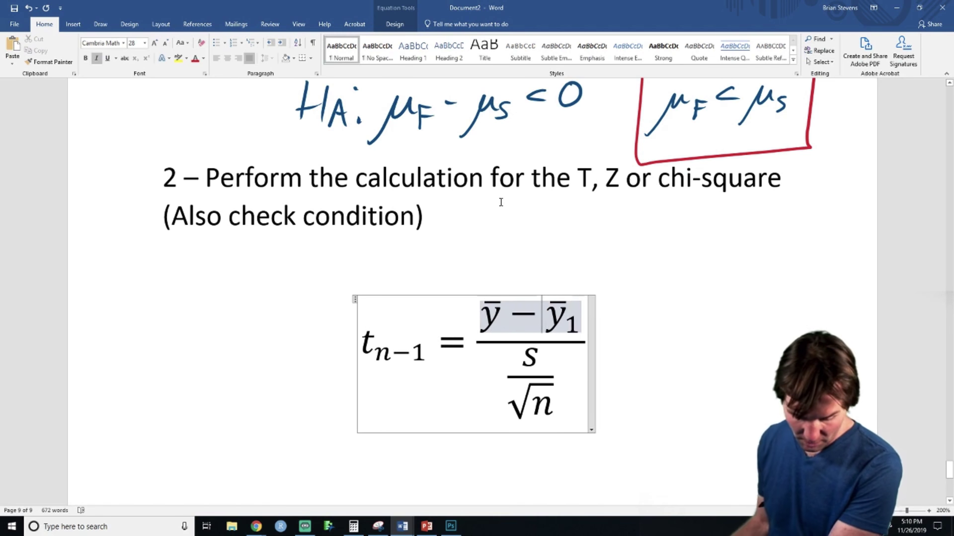
pyautogui.press('Right')
pyautogui.press('Right')
pyautogui.press('Right')
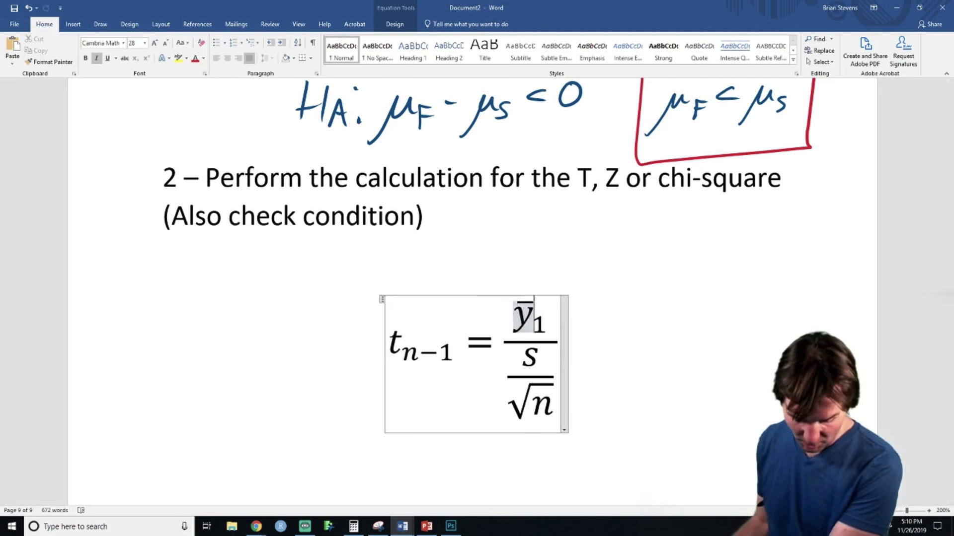
pyautogui.write('-')
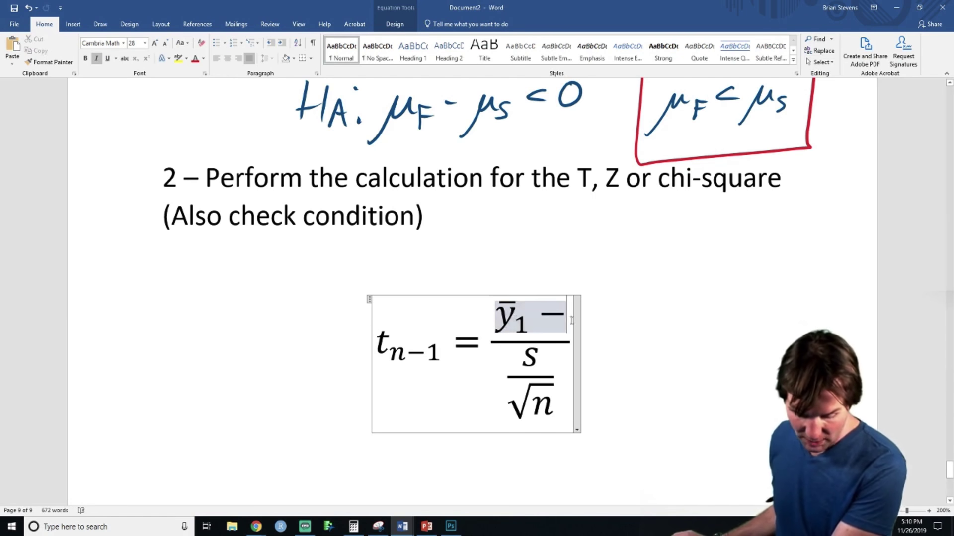
pyautogui.hotkey('ctrl', 'v')
# - Change t's subscript from n−1 to df and the second ȳ's subscript to 2
pyautogui.moveTo(423, 353); pyautogui.dragTo(383, 353)
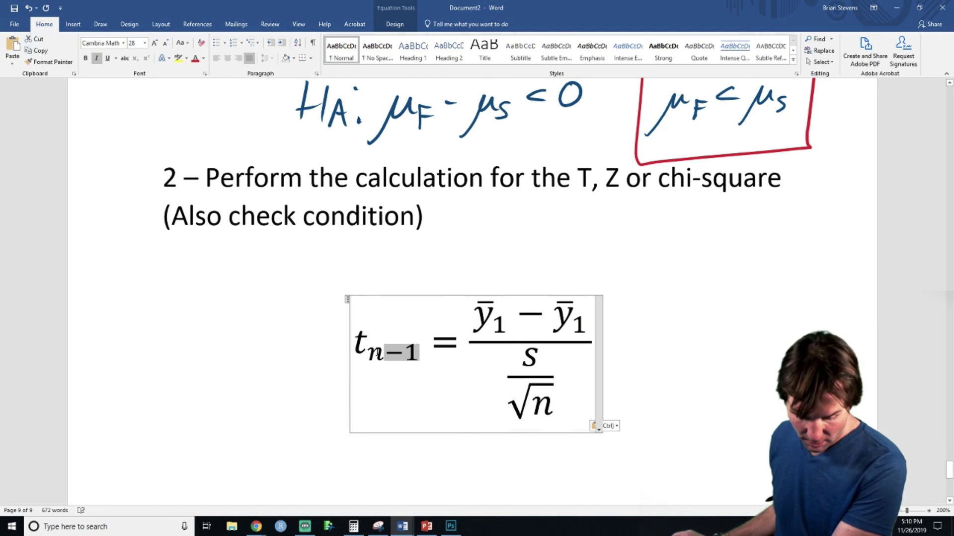
pyautogui.press('BackSpace')
pyautogui.press('BackSpace')
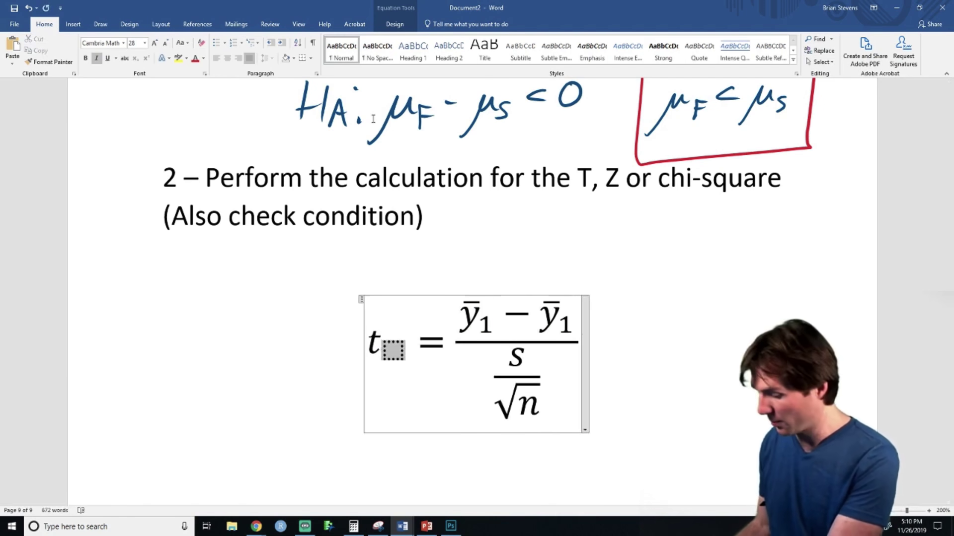
pyautogui.write('df')
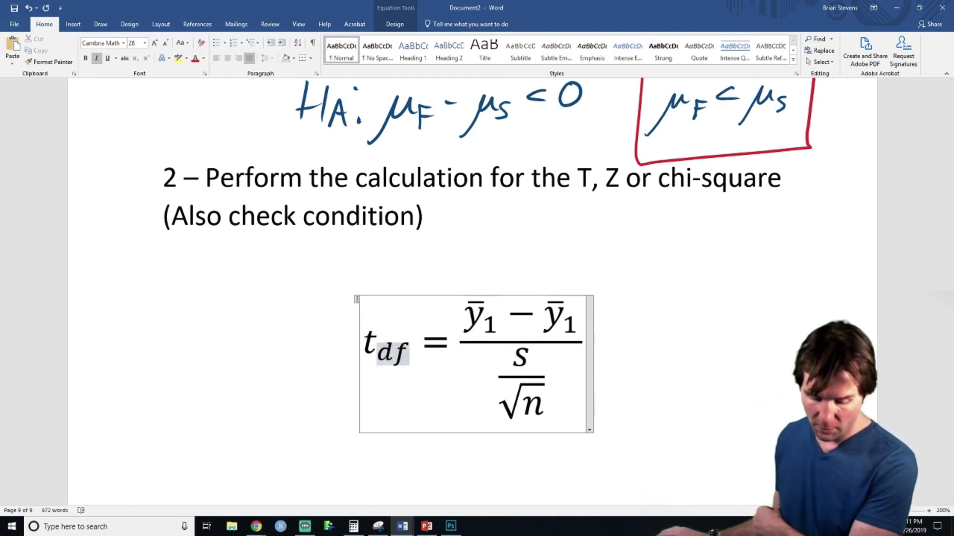
pyautogui.click(571, 323)
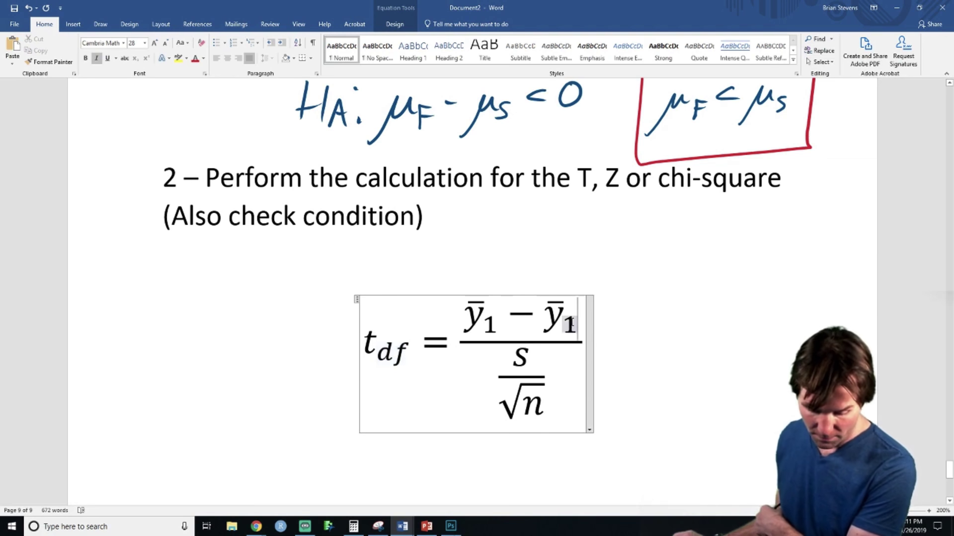
pyautogui.press('BackSpace')
pyautogui.write('2')
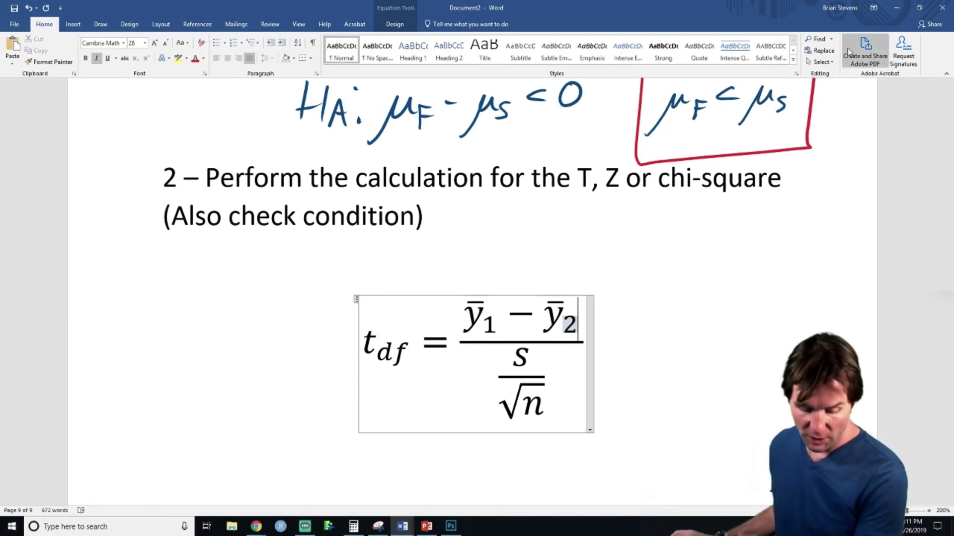
# - Wrap the numerator in parentheses and append − 0, giving (ȳ₁ − ȳ₂) − 0
pyautogui.keyDown('shift'); pyautogui.click(477, 309); pyautogui.keyUp('shift')
pyautogui.write('(')
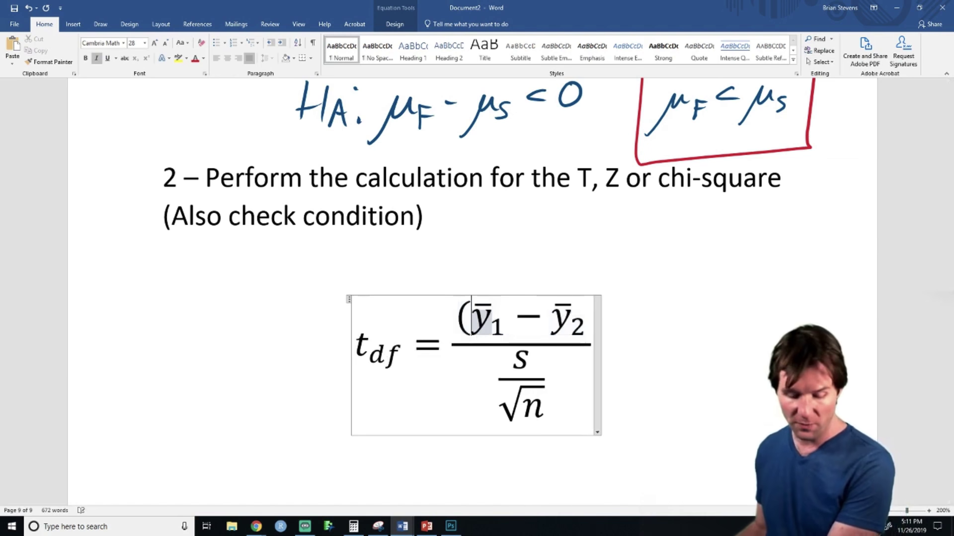
pyautogui.press('Right')
pyautogui.press('Right')
pyautogui.press('Right')
pyautogui.press('Right')
pyautogui.press('Right')
pyautogui.press('Right')
pyautogui.press('Right')
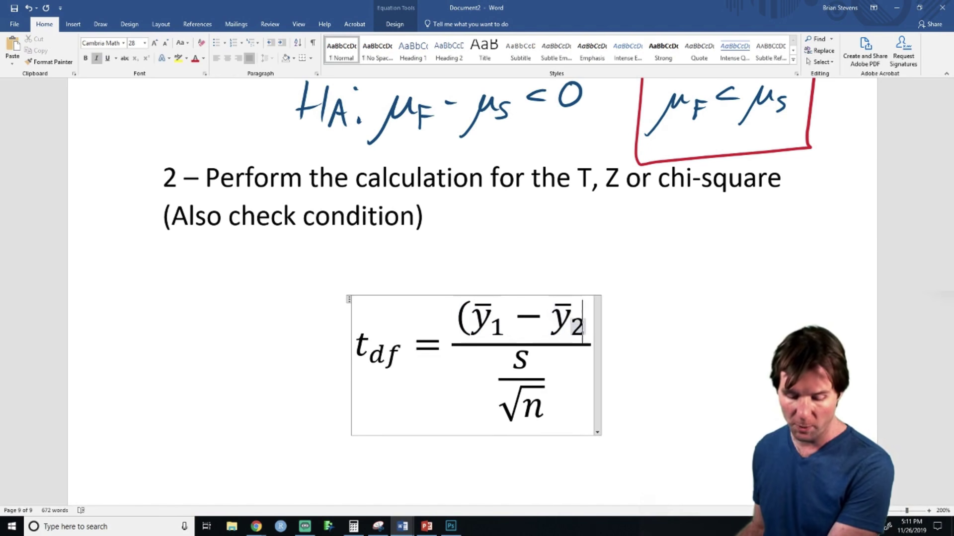
pyautogui.write(')')
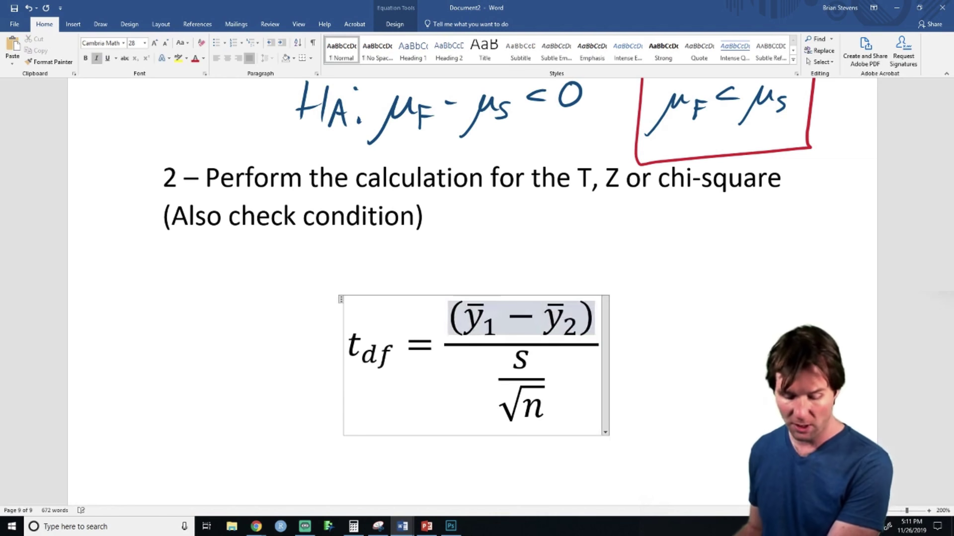
pyautogui.write('-0')
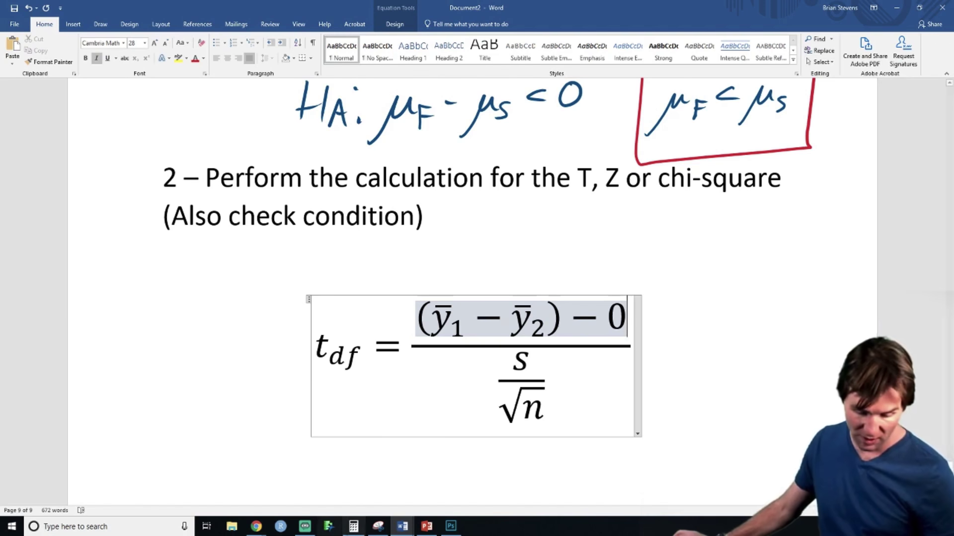
# - Leave the equation and select its s/√n denominator
pyautogui.click(284, 265)
pyautogui.scroll(5, 554, 218)
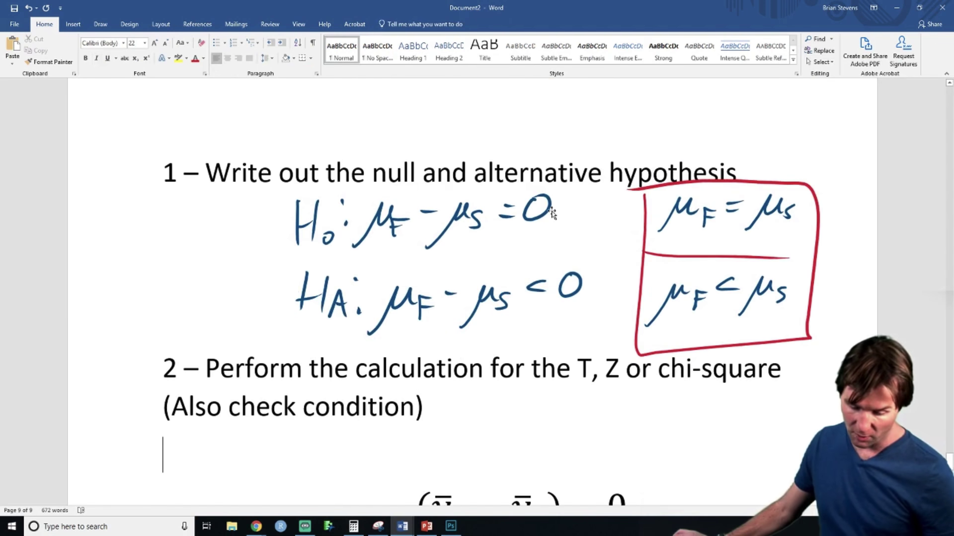
pyautogui.scroll(-4, 556, 229)
pyautogui.scroll(-1, 566, 241)
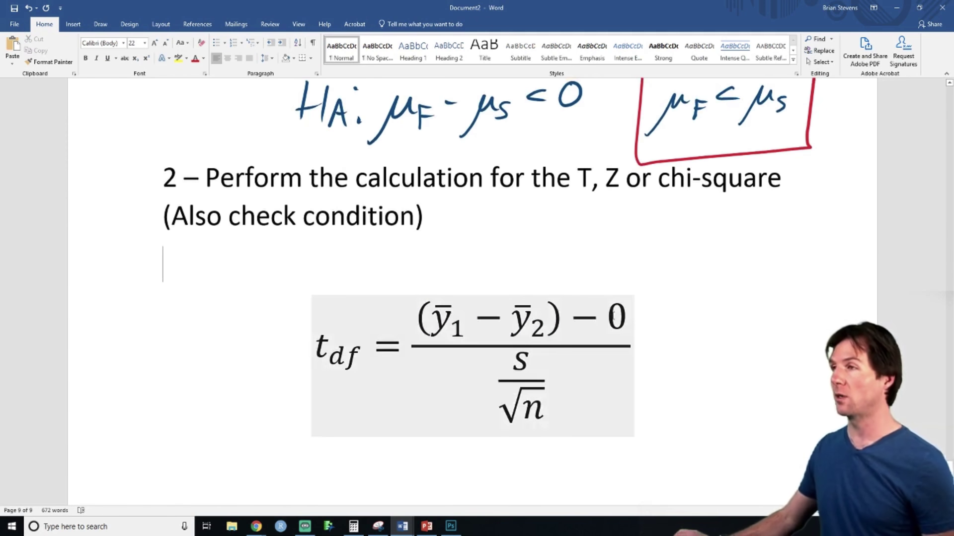
pyautogui.scroll(-1, 572, 291)
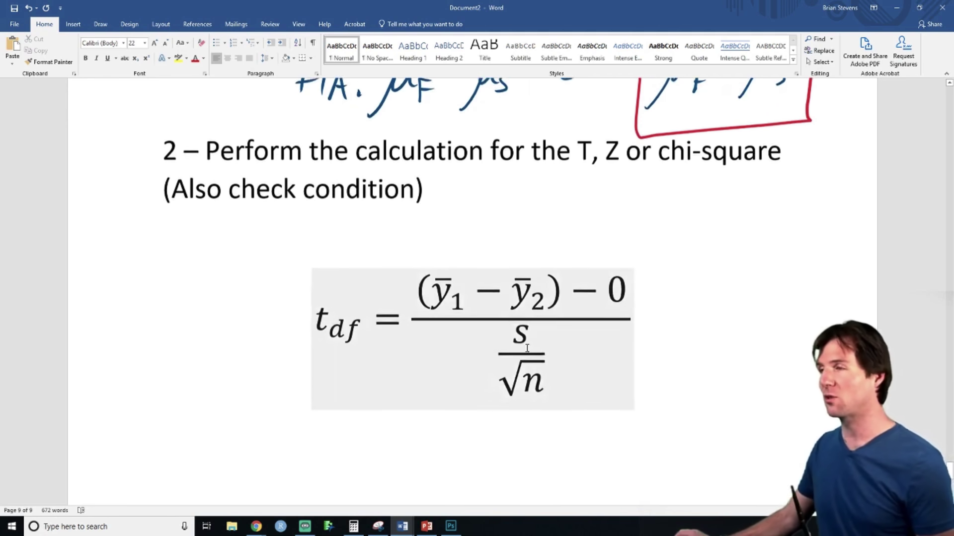
pyautogui.doubleClick(556, 331)
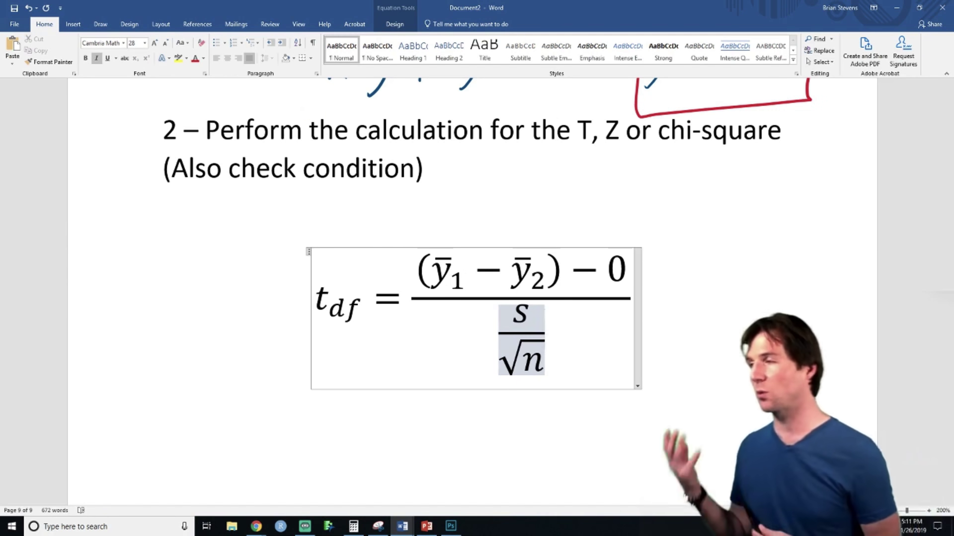
# - Delete the s/√n denominator and insert a square root holding a stacked fraction
pyautogui.press('Delete')
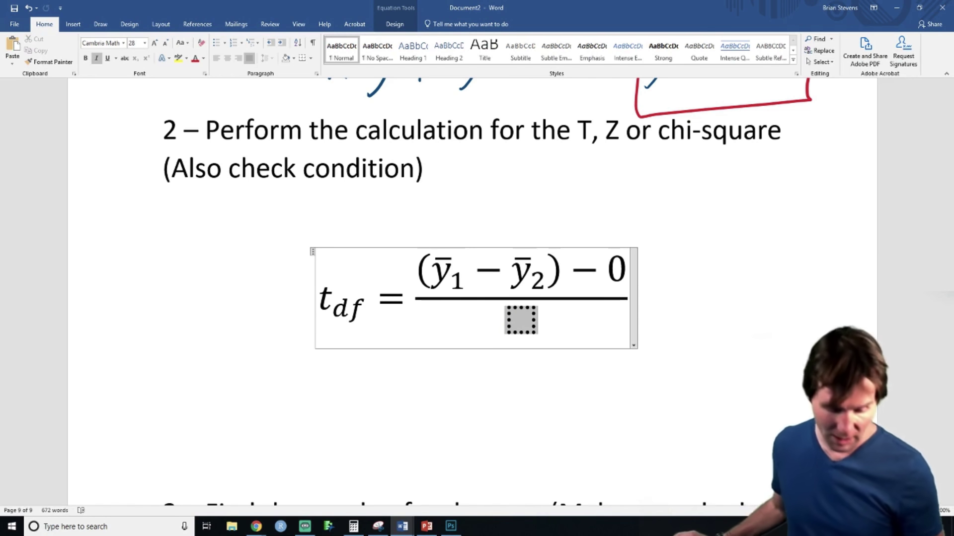
pyautogui.click(73, 25)
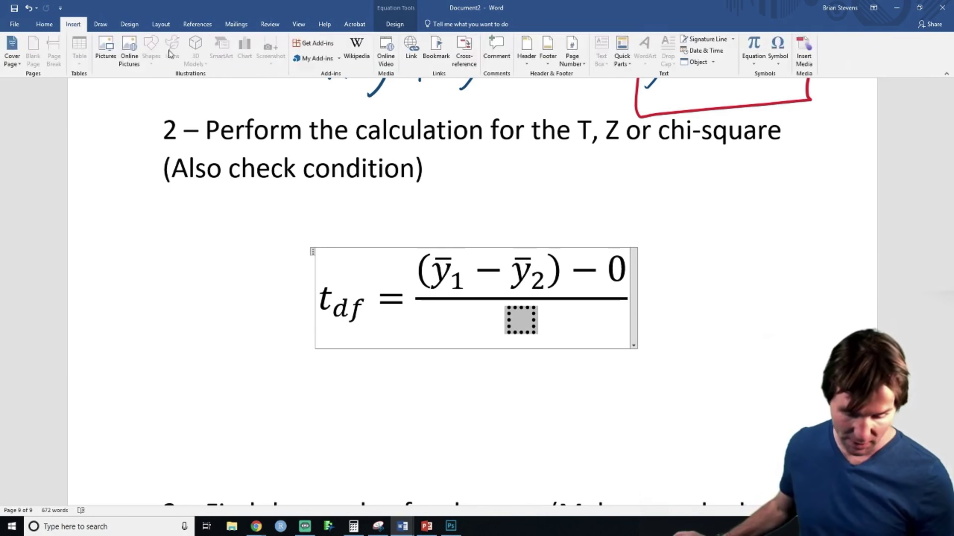
pyautogui.click(751, 49)
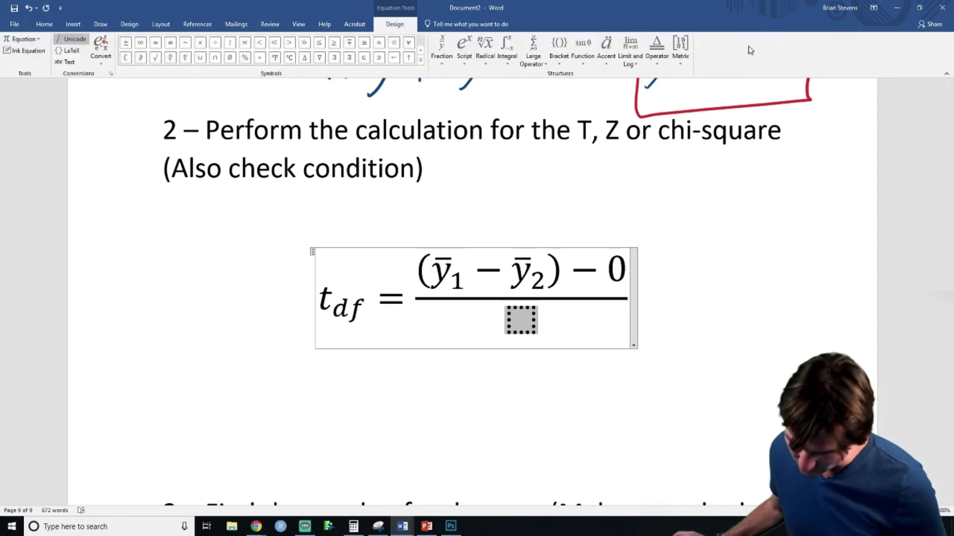
pyautogui.click(485, 50)
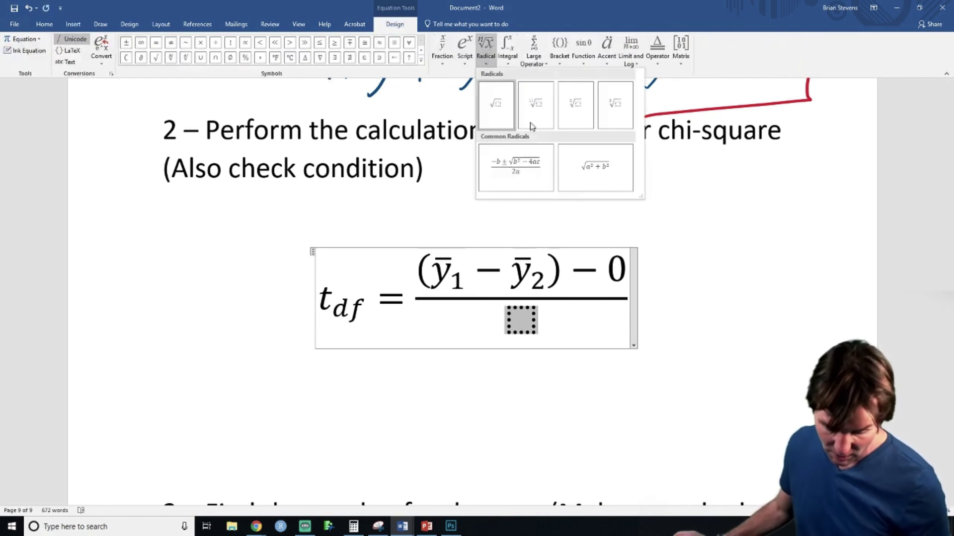
pyautogui.click(496, 104)
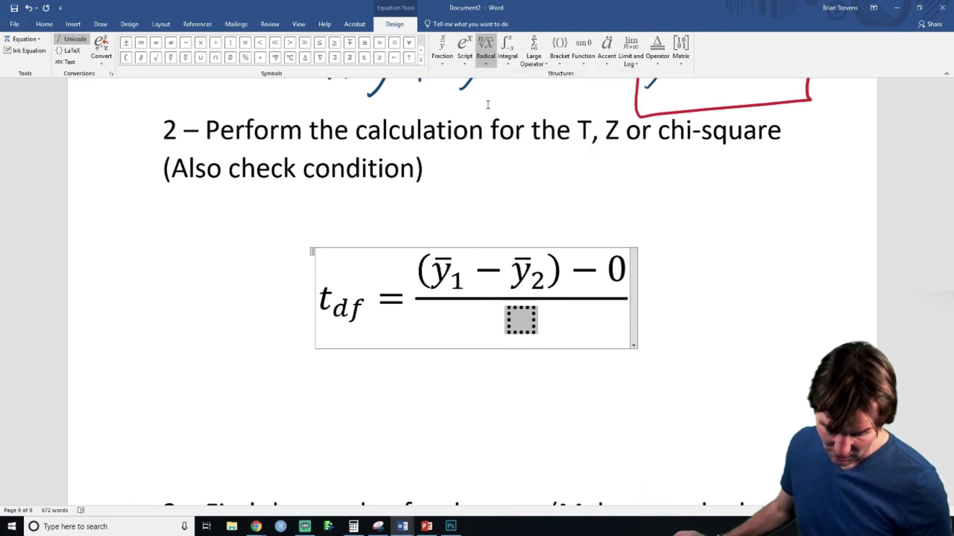
pyautogui.click(450, 48)
pyautogui.click(449, 100)
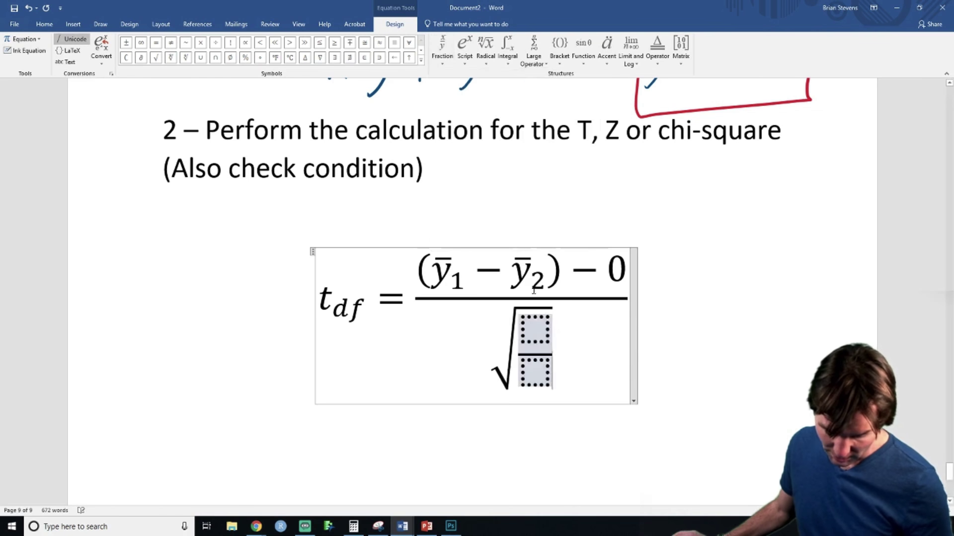
# - Add a plus and second fraction, then delete the root and fractions, leaving one empty placeholder
pyautogui.press('Right')
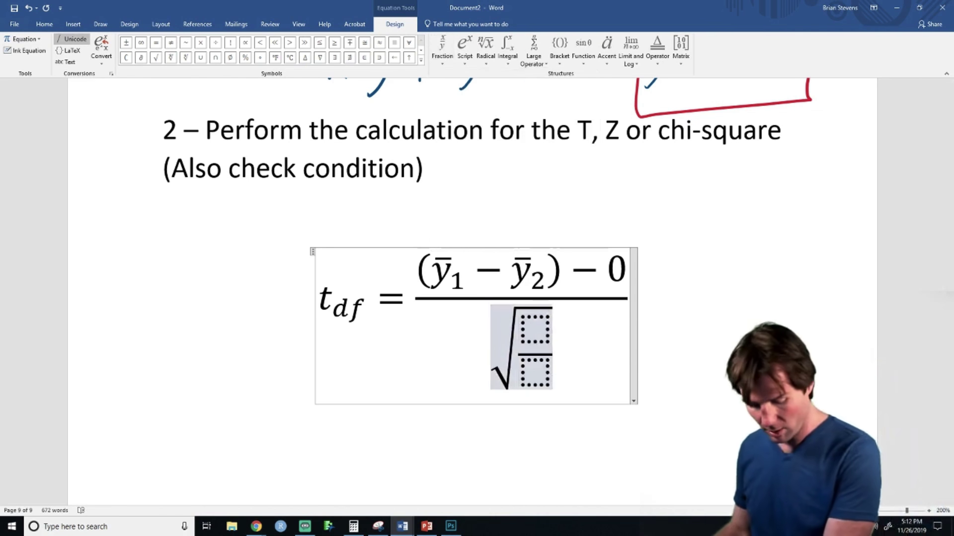
pyautogui.write('+')
pyautogui.press('BackSpace')
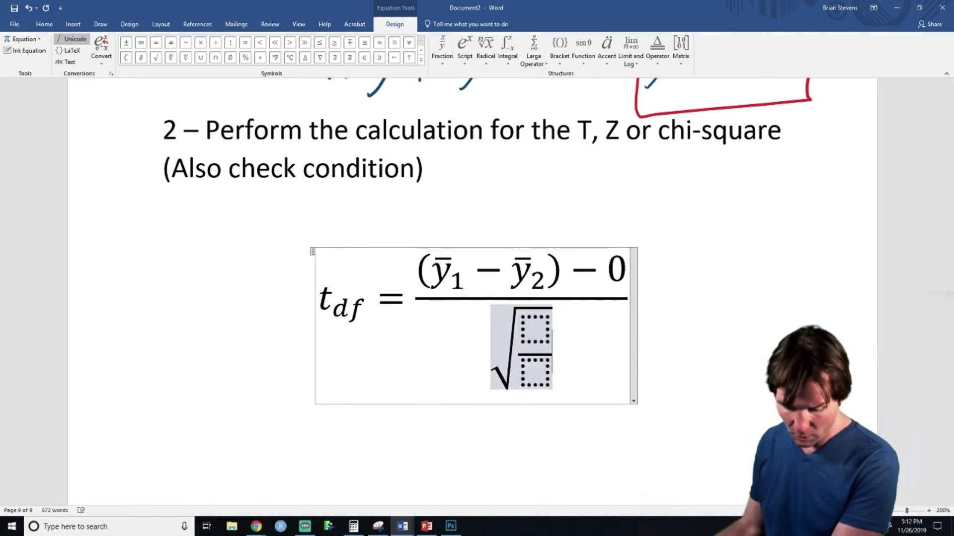
pyautogui.press('BackSpace')
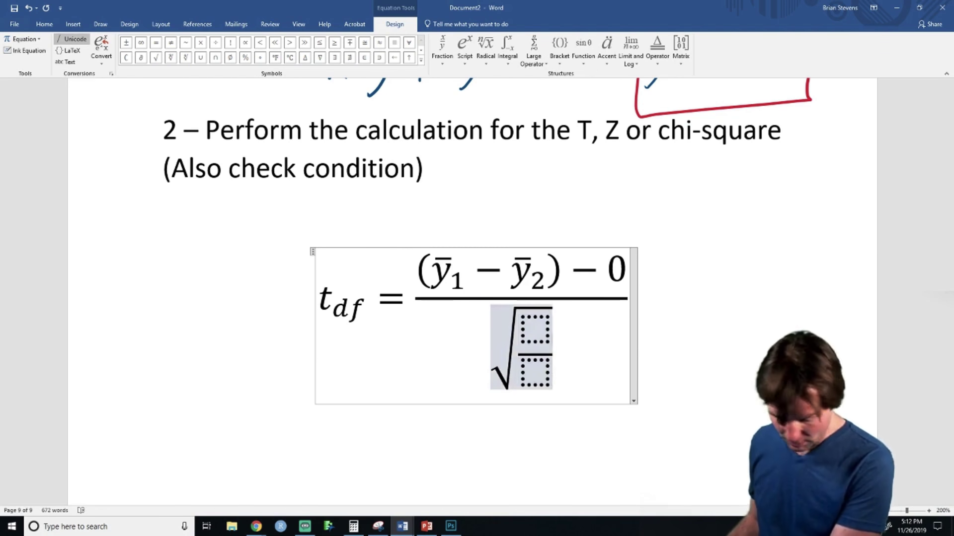
pyautogui.write('+')
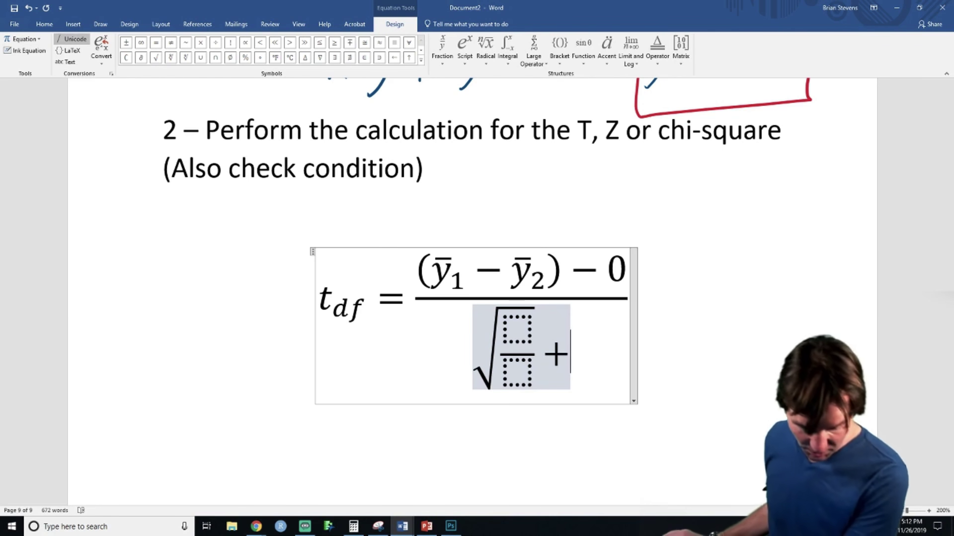
pyautogui.click(442, 49)
pyautogui.click(451, 105)
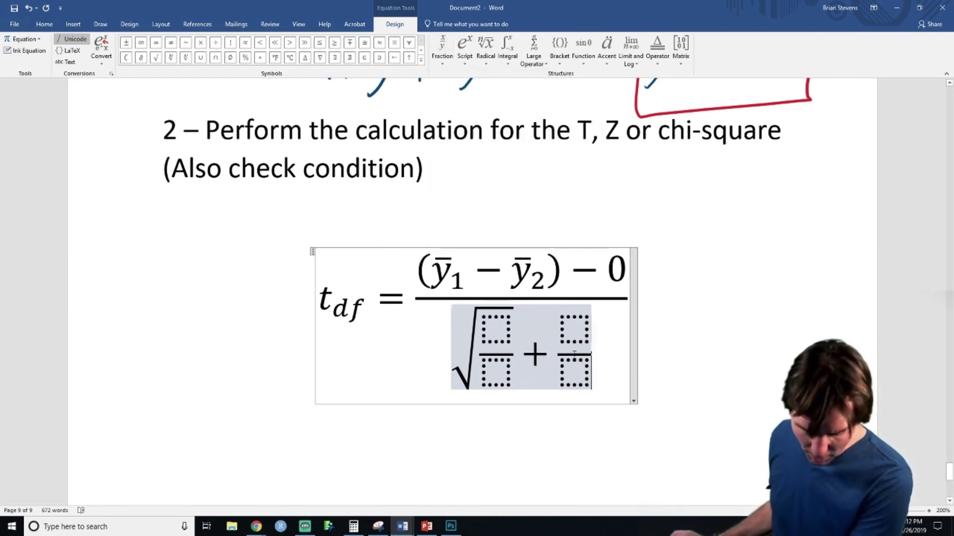
pyautogui.press('BackSpace')
pyautogui.press('BackSpace')
pyautogui.press('BackSpace')
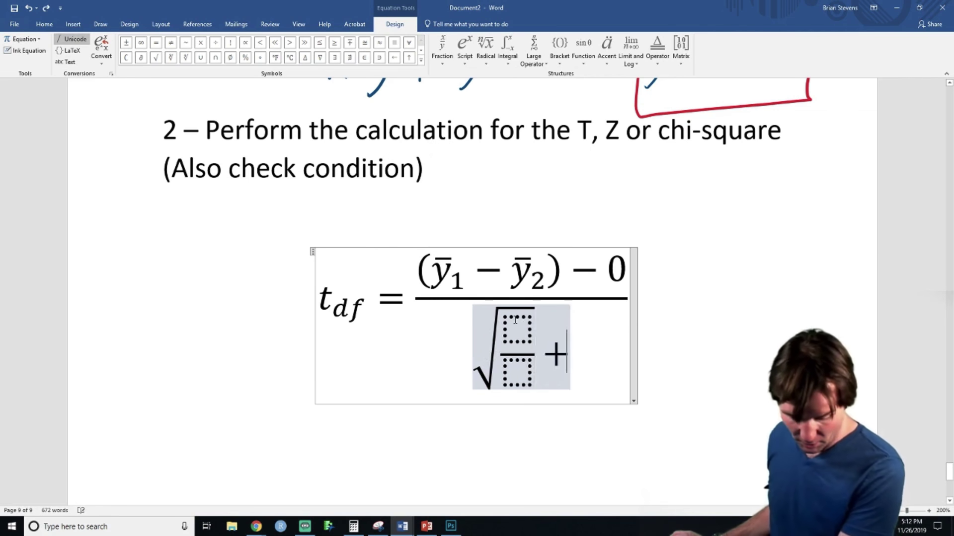
pyautogui.press('BackSpace')
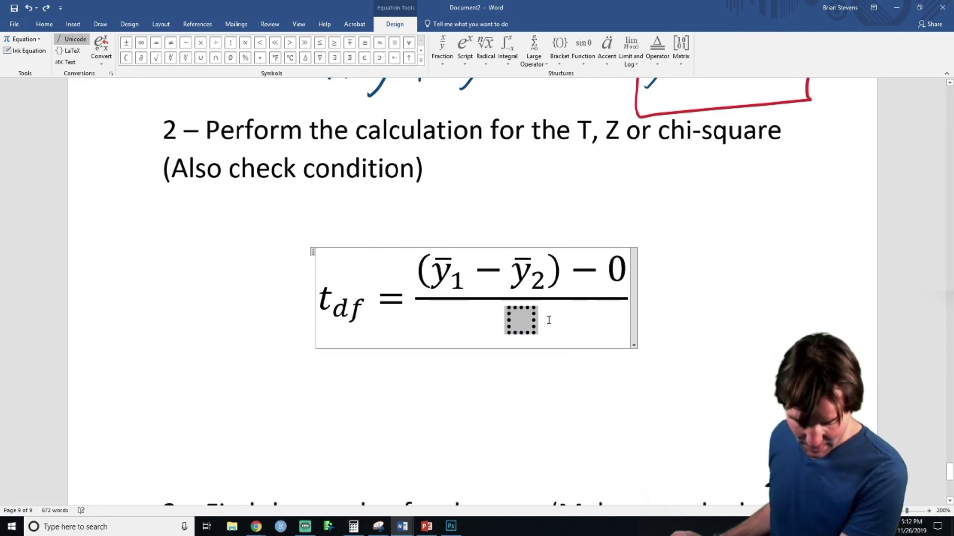
# - Put two stacked fractions joined by a plus inside a square root in the denominator
pyautogui.click(445, 64)
pyautogui.click(461, 120)
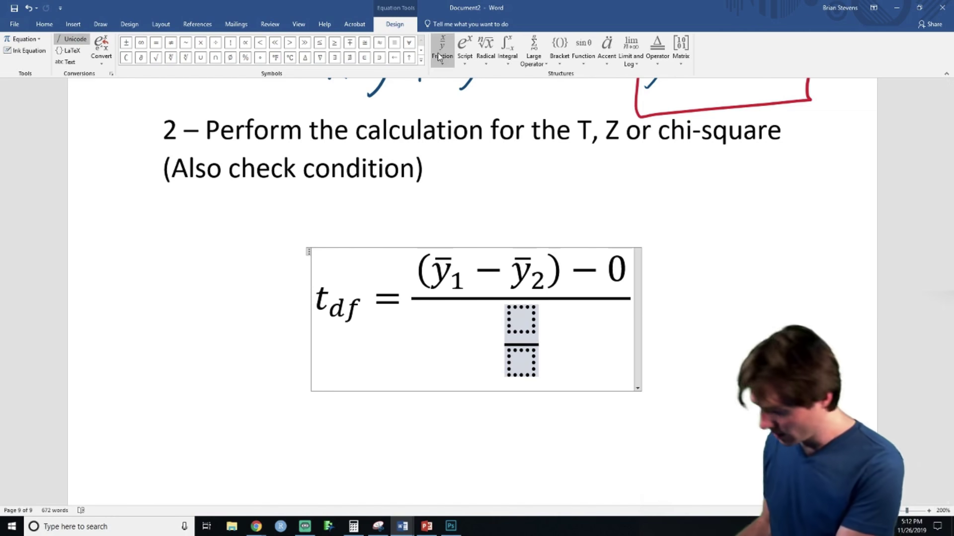
pyautogui.press('End')
pyautogui.write('+')
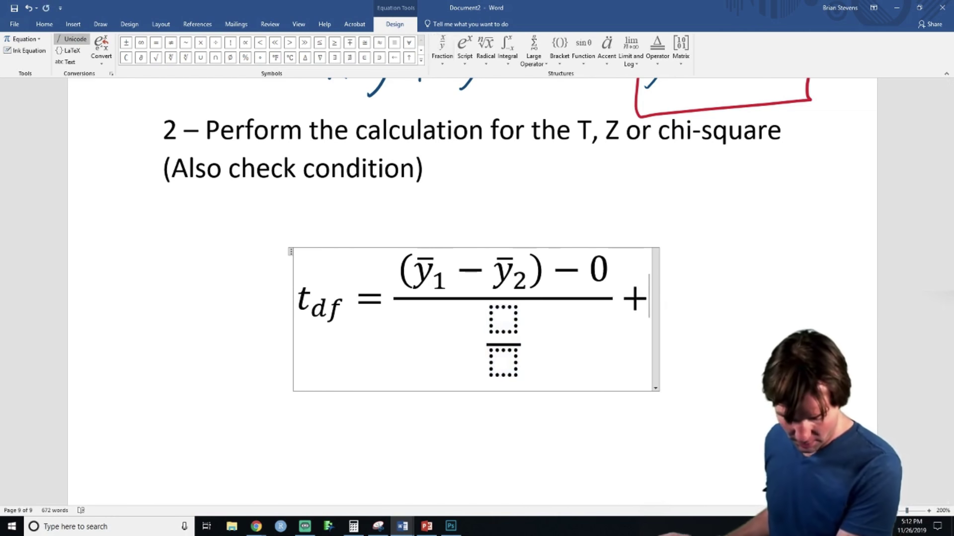
pyautogui.press('BackSpace')
pyautogui.press('Left')
pyautogui.press('BackSpace')
pyautogui.write('+')
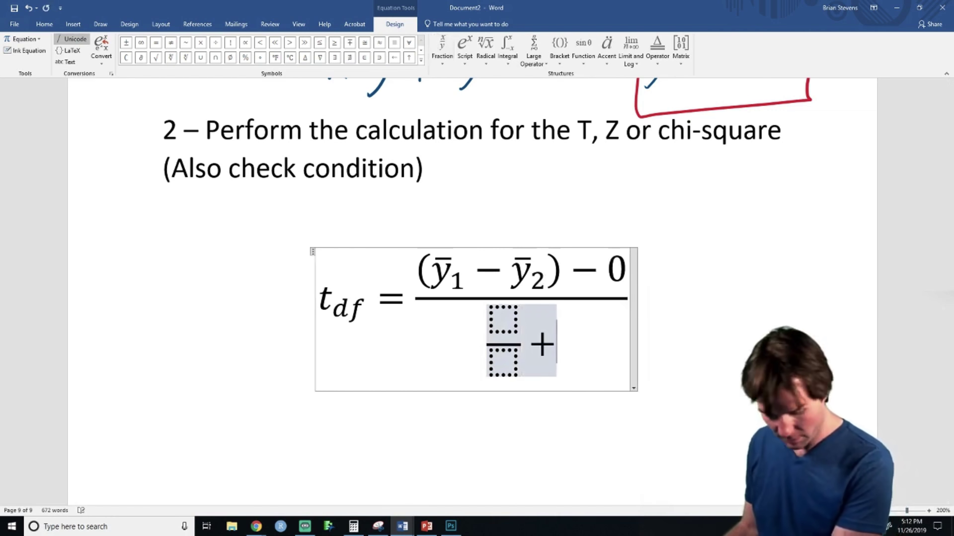
pyautogui.click(442, 49)
pyautogui.click(452, 107)
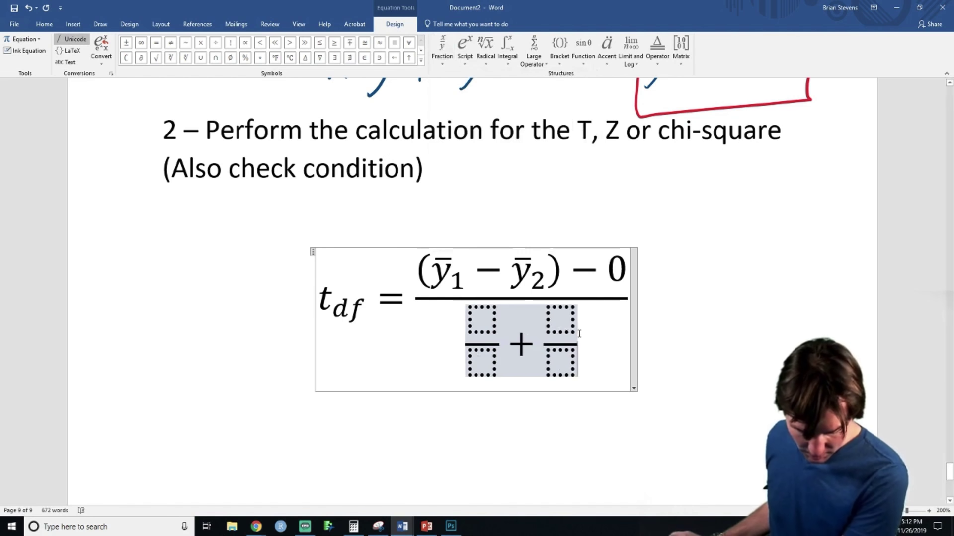
pyautogui.click(485, 50)
pyautogui.click(494, 105)
# - Give both fraction numerators a sub-superscript placeholder
pyautogui.click(489, 329)
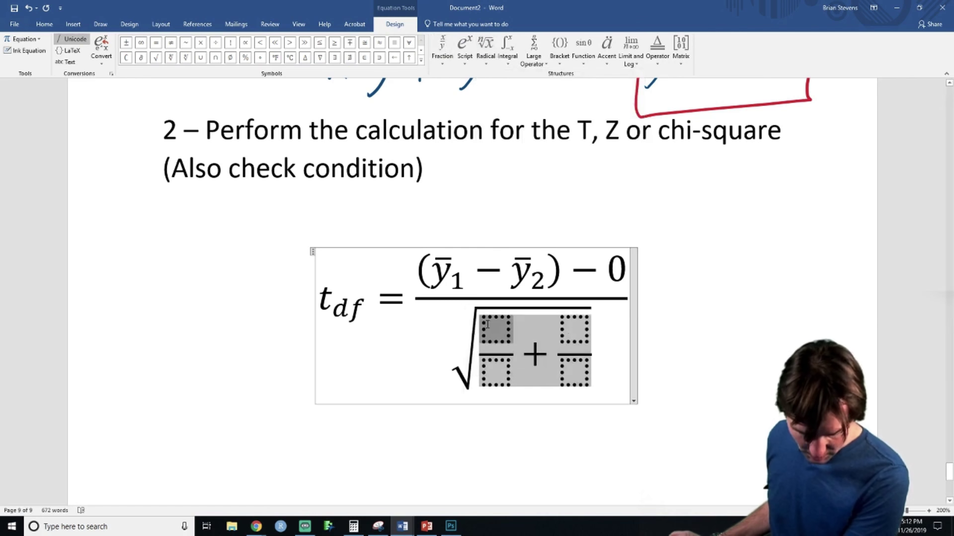
pyautogui.click(464, 47)
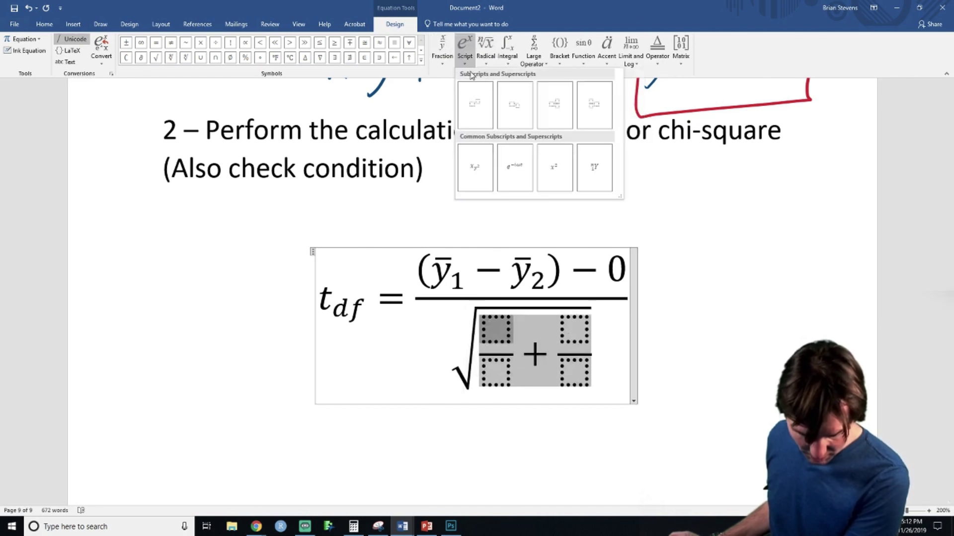
pyautogui.click(484, 103)
pyautogui.click(582, 333)
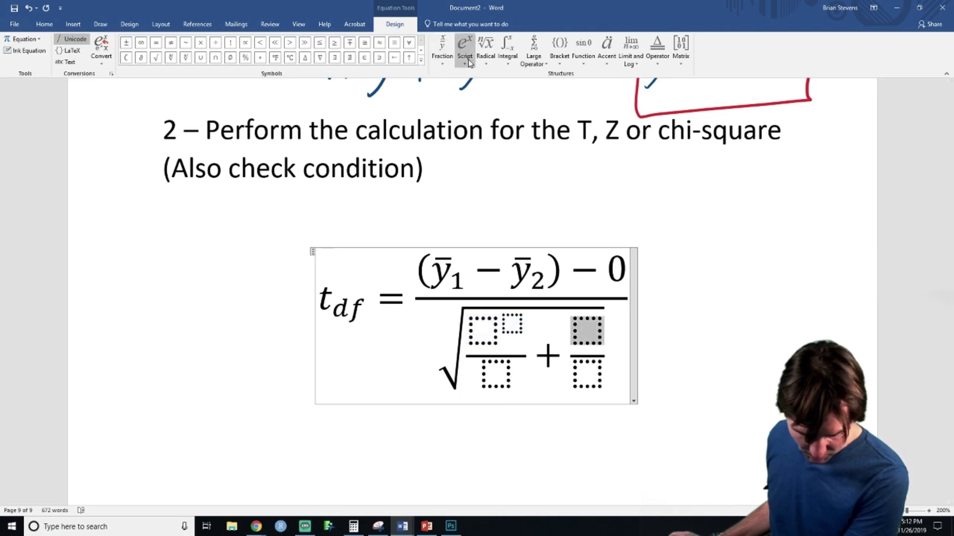
pyautogui.hotkey('ctrl', 'z')
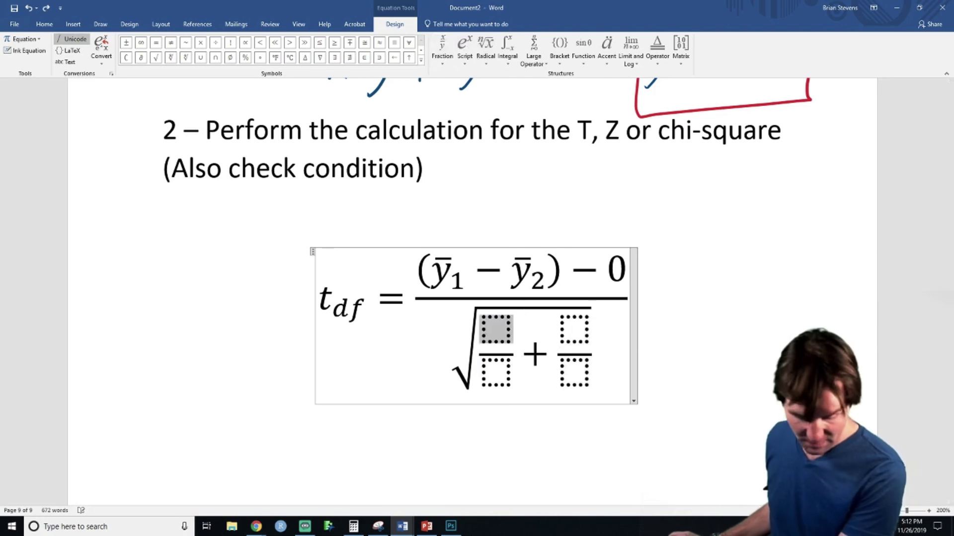
pyautogui.click(467, 55)
pyautogui.click(555, 103)
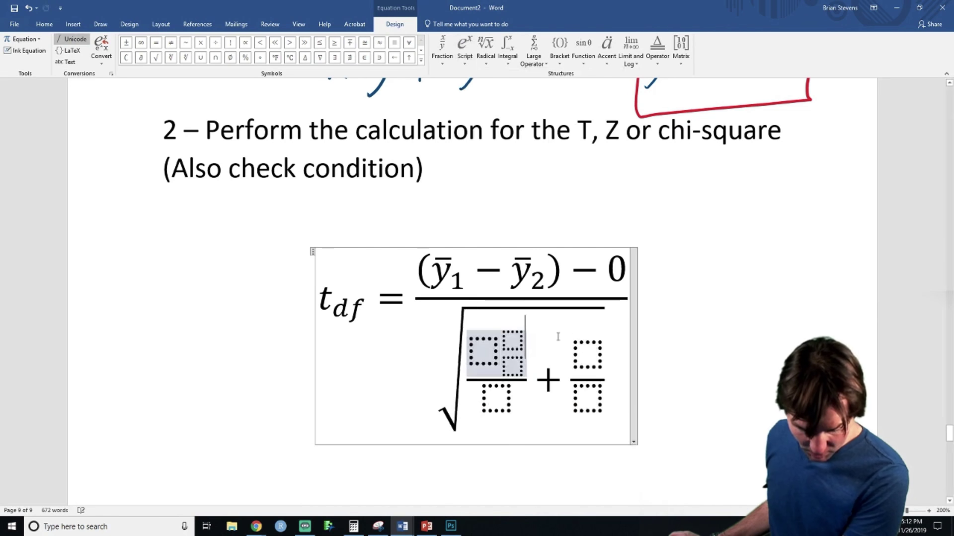
pyautogui.click(584, 350)
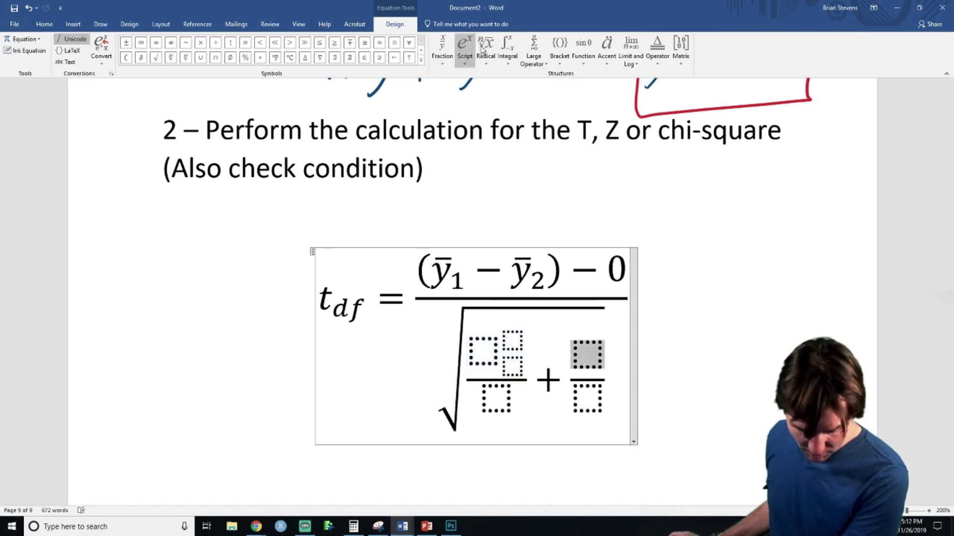
pyautogui.click(469, 54)
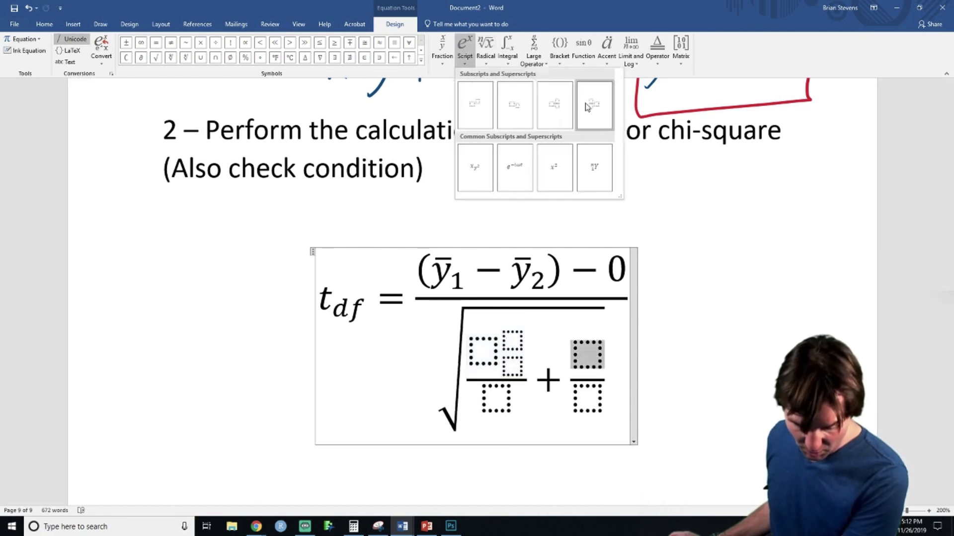
pyautogui.click(552, 106)
# - Give both fraction denominators a subscript placeholder
pyautogui.click(486, 400)
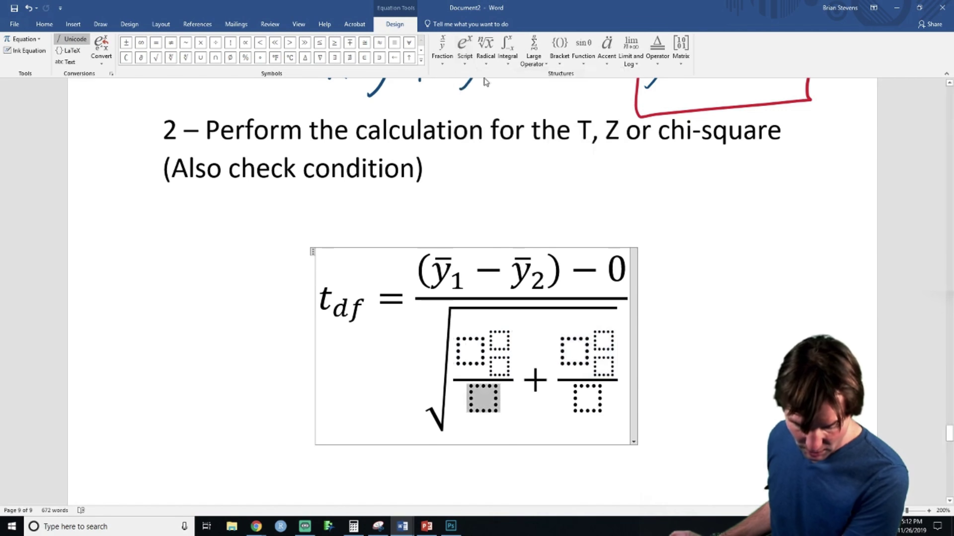
pyautogui.click(465, 52)
pyautogui.click(514, 105)
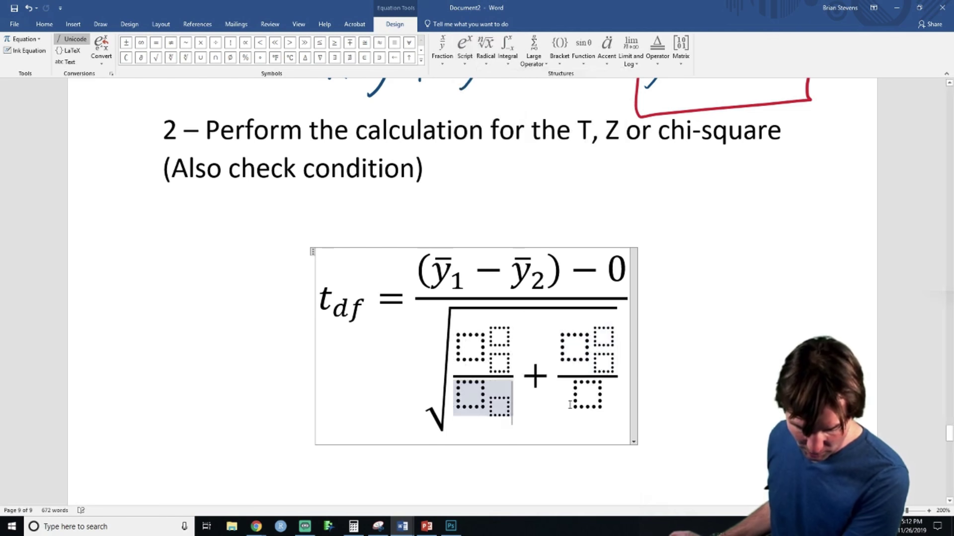
pyautogui.click(599, 391)
pyautogui.click(469, 57)
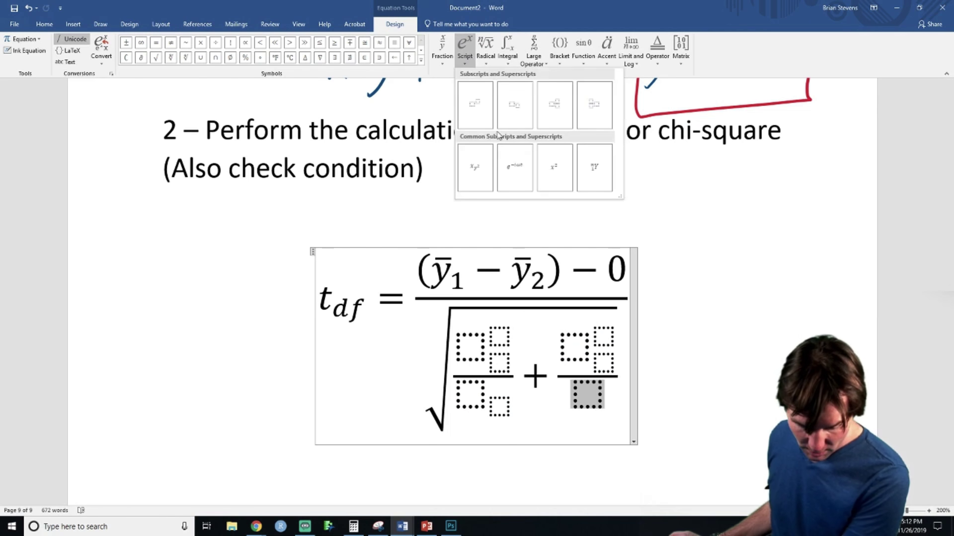
pyautogui.click(513, 107)
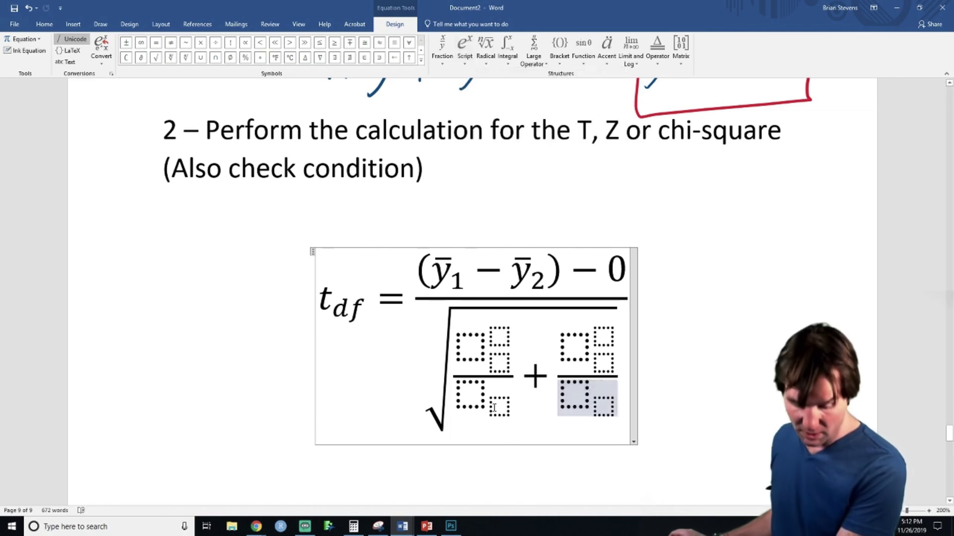
# - Fill the first fraction as s₁² over n₁
pyautogui.click(476, 359)
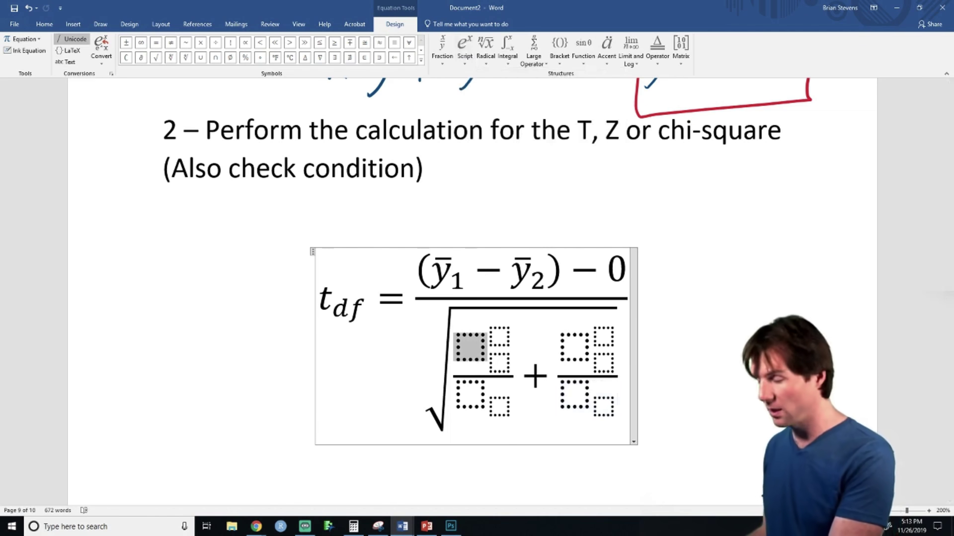
pyautogui.write('s')
pyautogui.press('Right')
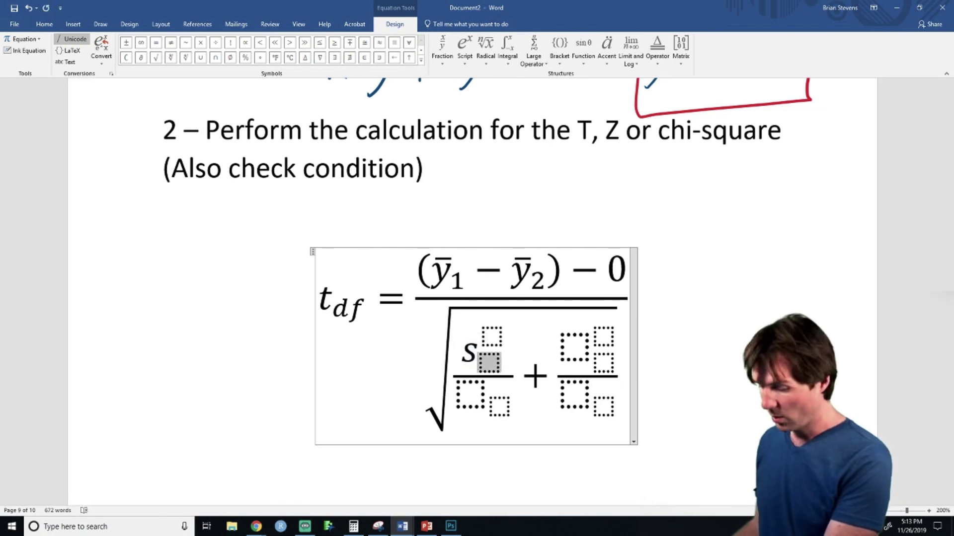
pyautogui.write('1')
pyautogui.press('Right')
pyautogui.write('2')
pyautogui.press('Right')
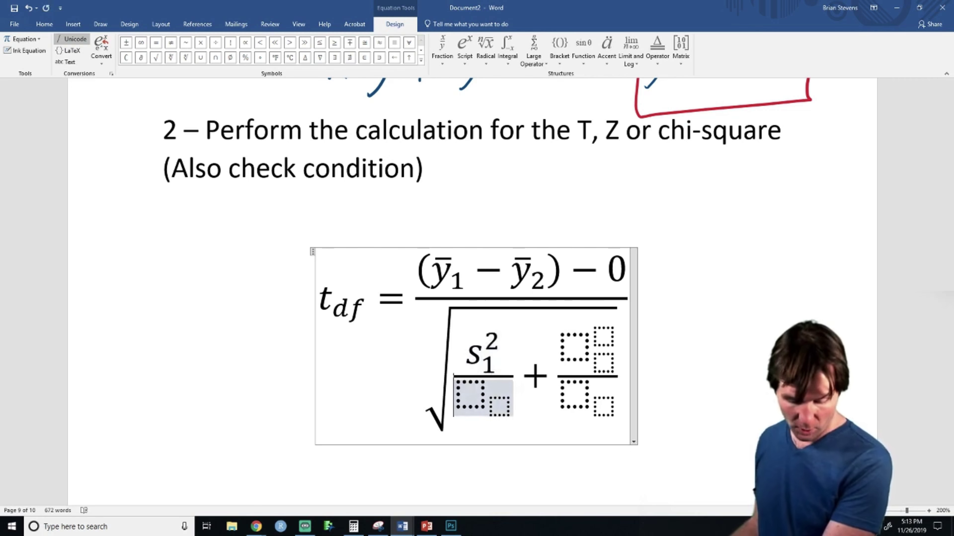
pyautogui.write('n')
pyautogui.press('Right')
pyautogui.write('1')
# - Fill the second fraction as s₂² over n₂, removing an extra empty placeholder
pyautogui.press('Right')
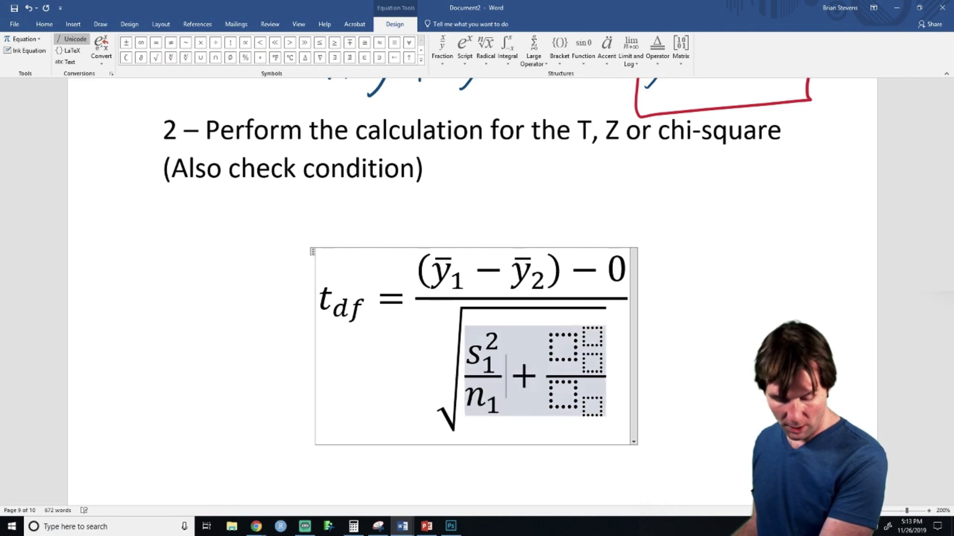
pyautogui.write('s')
pyautogui.press('Right')
pyautogui.press('Right')
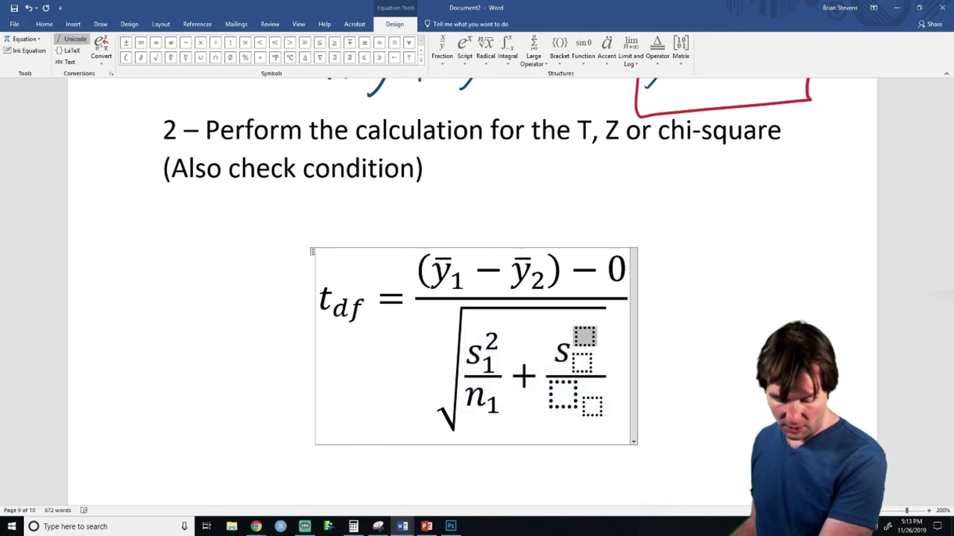
pyautogui.write('2')
pyautogui.press('Left')
pyautogui.press('Left')
pyautogui.write('2')
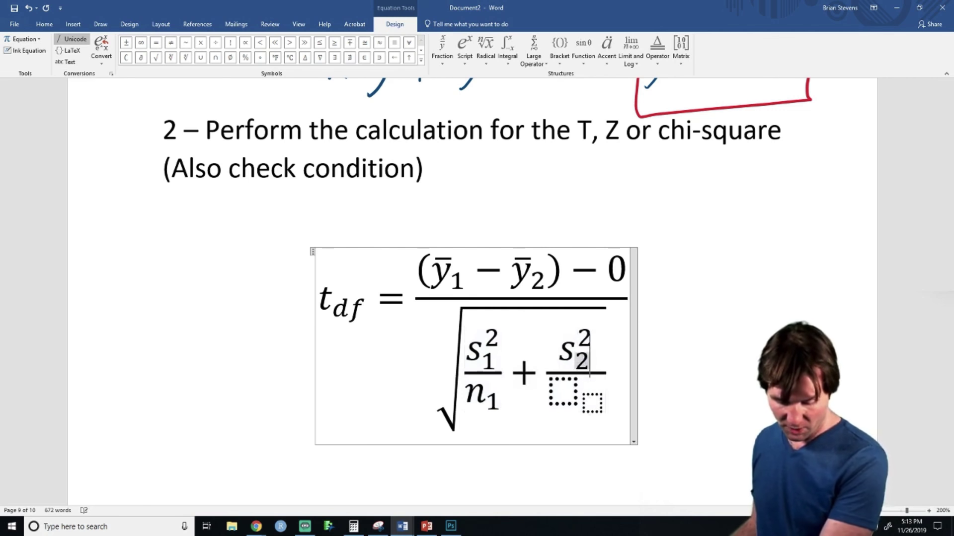
pyautogui.press('Right')
pyautogui.press('Right')
pyautogui.press('Right')
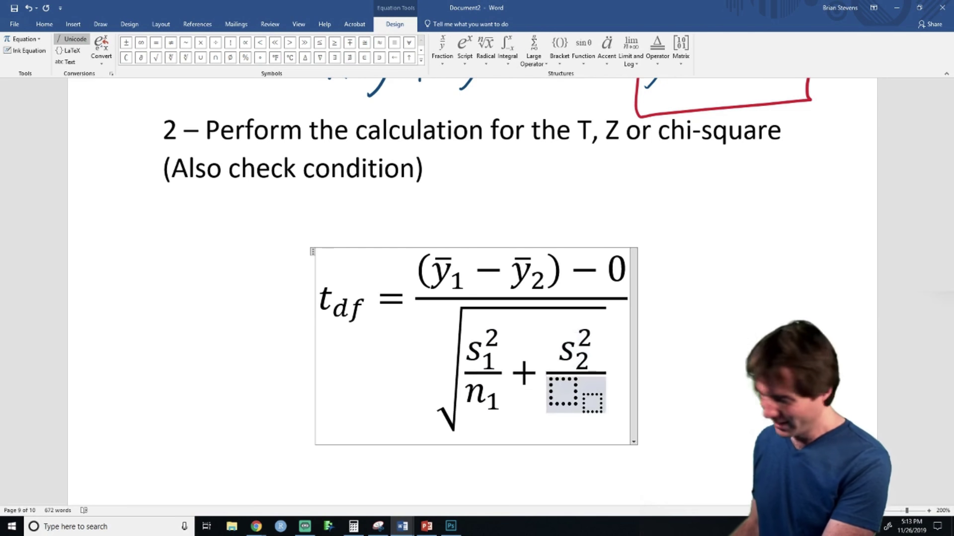
pyautogui.write('n')
pyautogui.press('Right')
pyautogui.press('Right')
pyautogui.press('Left')
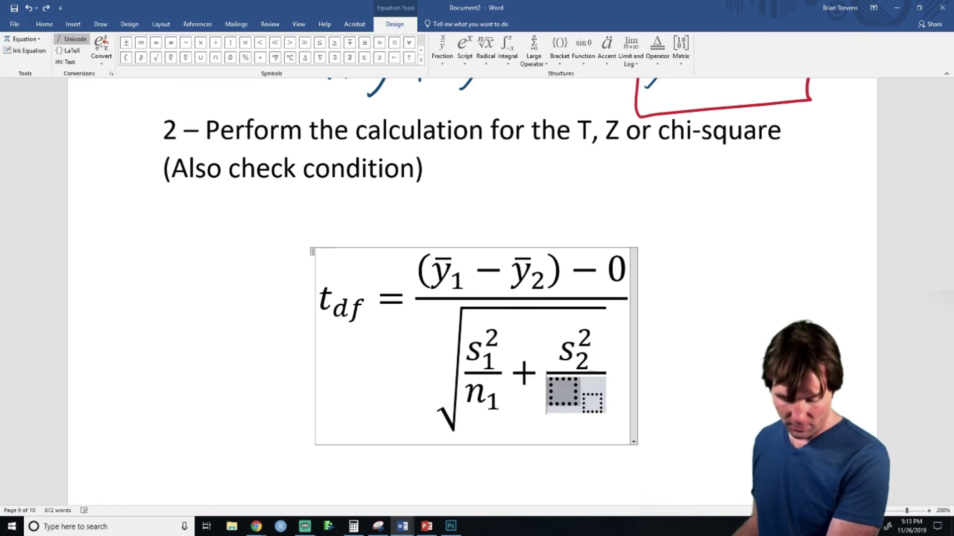
pyautogui.press('BackSpace')
pyautogui.write('2')
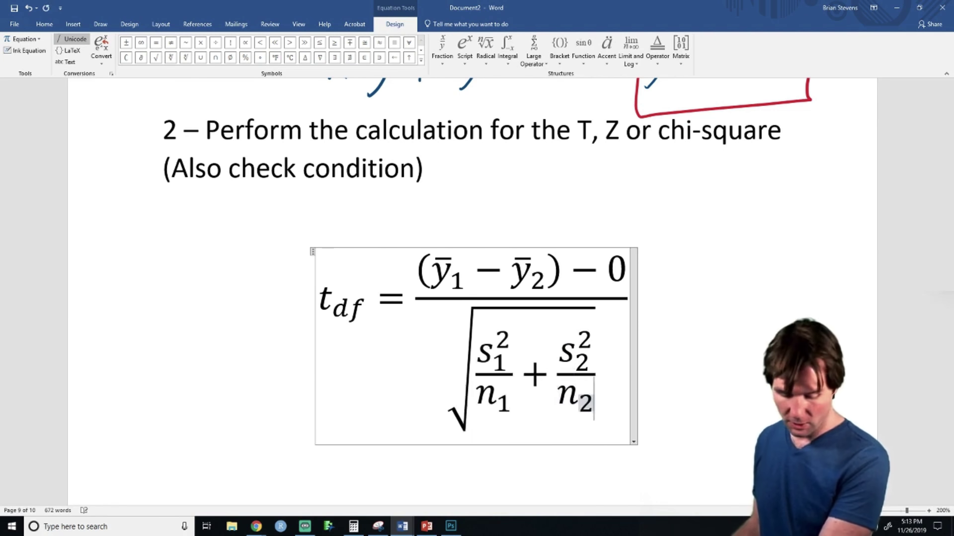
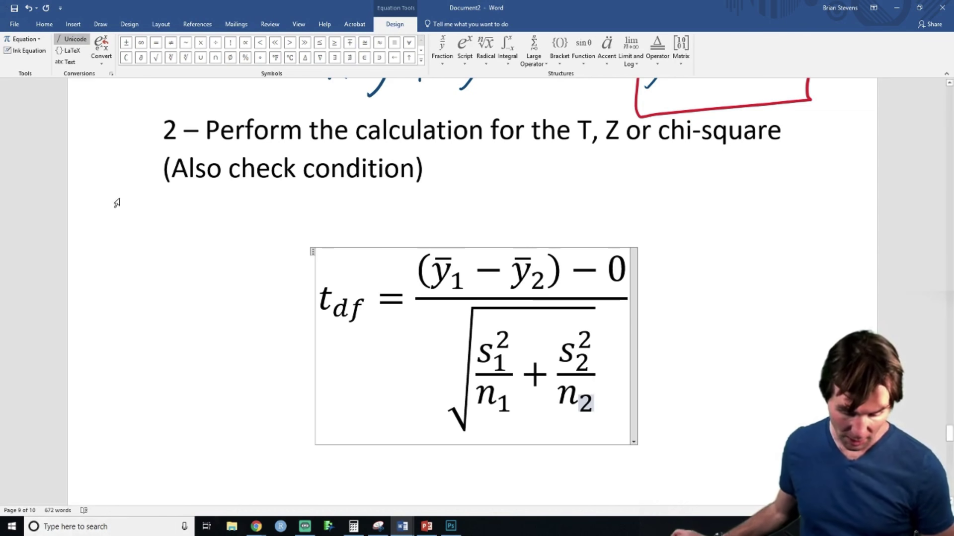
# - Circle the square-root denominator in ink and handwrite SE with a subscript beside it
pyautogui.click(448, 174)
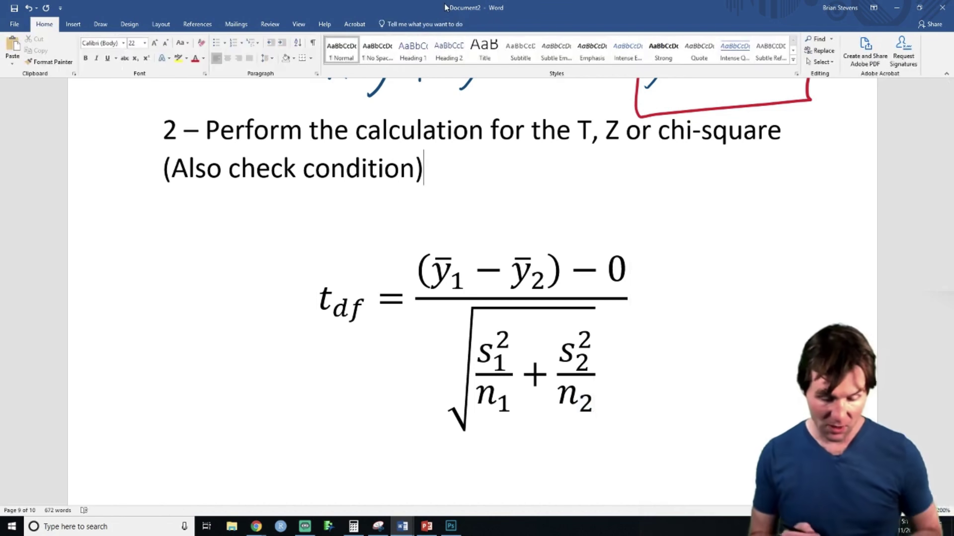
pyautogui.click(101, 24)
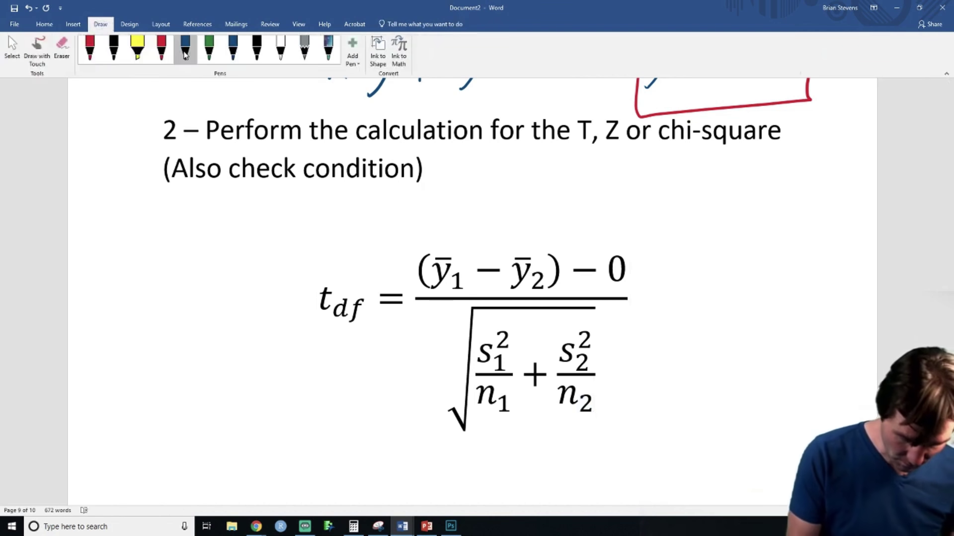
pyautogui.moveTo(596, 297)
pyautogui.mouseDown()
pyautogui.moveTo(630, 310)
pyautogui.moveTo(692, 383)
pyautogui.moveTo(626, 298)
pyautogui.mouseUp()
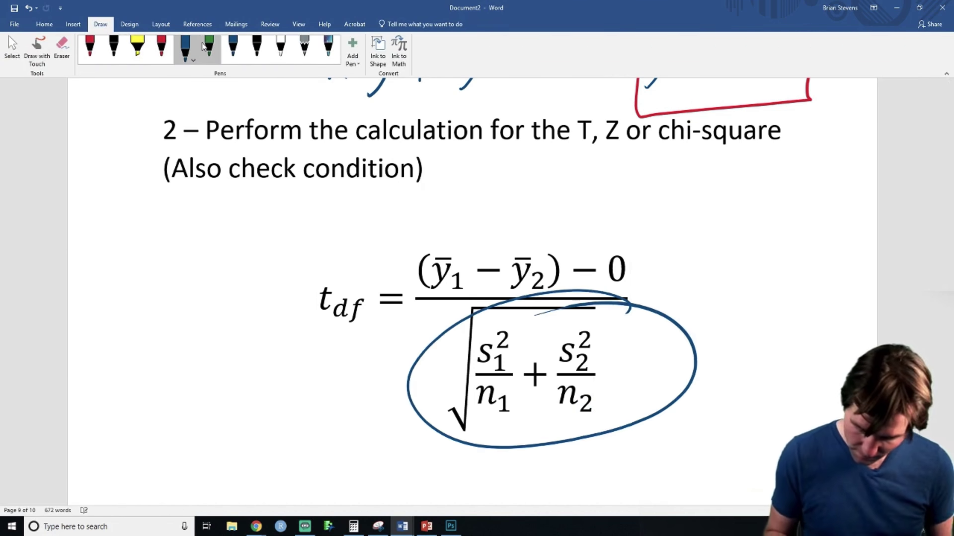
pyautogui.moveTo(362, 358); pyautogui.dragTo(385, 357)
pyautogui.moveTo(363, 370); pyautogui.dragTo(393, 370)
pyautogui.moveTo(242, 334)
pyautogui.mouseDown()
pyautogui.moveTo(237, 401)
pyautogui.moveTo(205, 394)
pyautogui.mouseUp()
pyautogui.moveTo(266, 342)
pyautogui.mouseDown()
pyautogui.moveTo(285, 390)
pyautogui.moveTo(290, 368)
pyautogui.mouseUp()
pyautogui.moveTo(262, 344)
pyautogui.mouseDown()
pyautogui.moveTo(285, 386)
pyautogui.moveTo(293, 341)
pyautogui.mouseUp()
pyautogui.moveTo(289, 393)
pyautogui.mouseDown()
pyautogui.moveTo(291, 415)
pyautogui.moveTo(295, 394)
pyautogui.moveTo(318, 405)
pyautogui.mouseUp()
pyautogui.moveTo(326, 394); pyautogui.dragTo(313, 417)
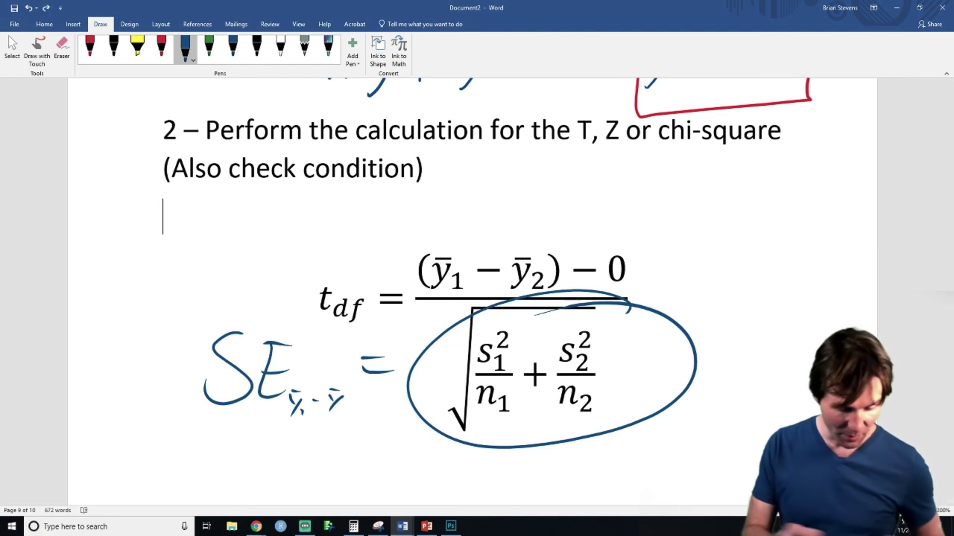
# - Erase the handwritten SE and the other ink marks around the formula
pyautogui.click(61, 47)
pyautogui.moveTo(233, 368); pyautogui.dragTo(292, 312)
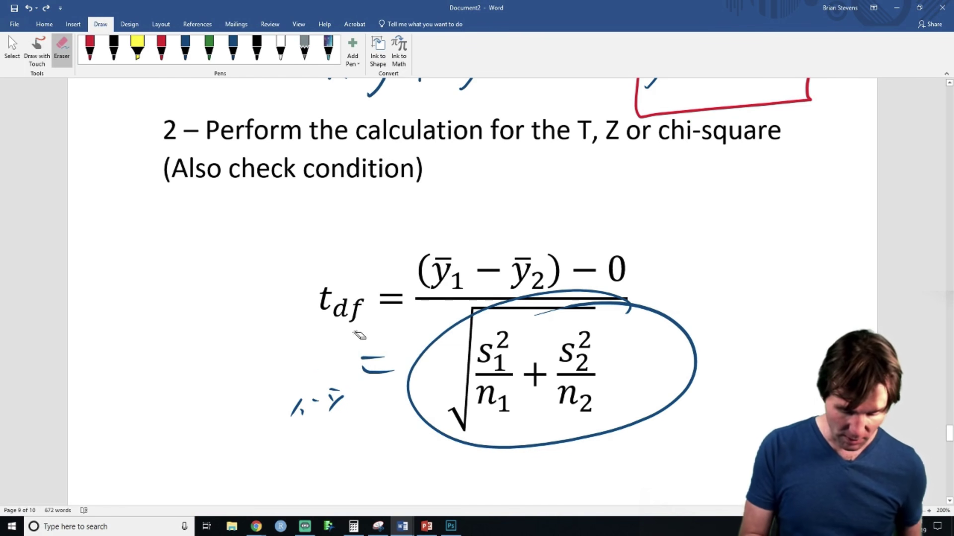
pyautogui.moveTo(359, 336)
pyautogui.mouseDown()
pyautogui.moveTo(326, 418)
pyautogui.moveTo(297, 424)
pyautogui.moveTo(336, 394)
pyautogui.moveTo(432, 420)
pyautogui.mouseUp()
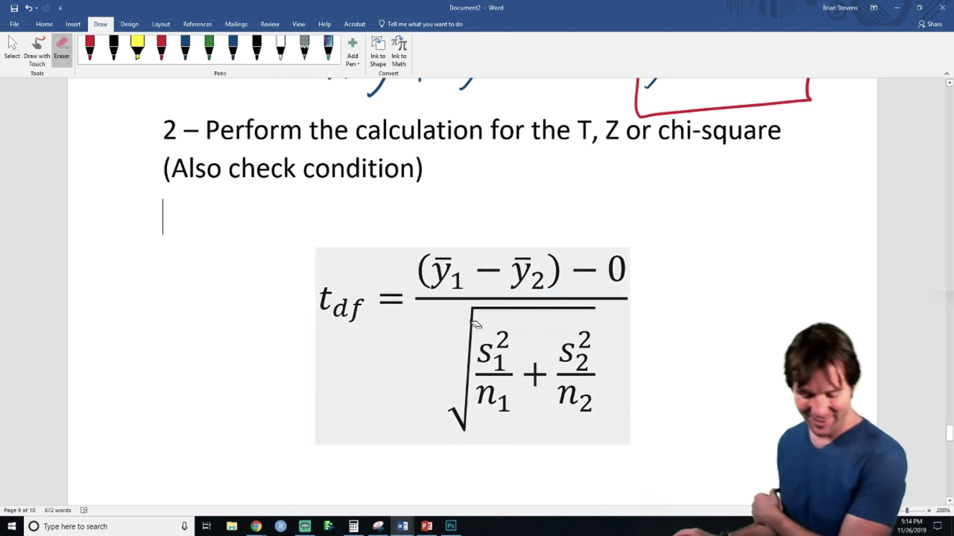
# - Paste a copy of the t formula beside the original, separated by a tab
pyautogui.click(44, 24)
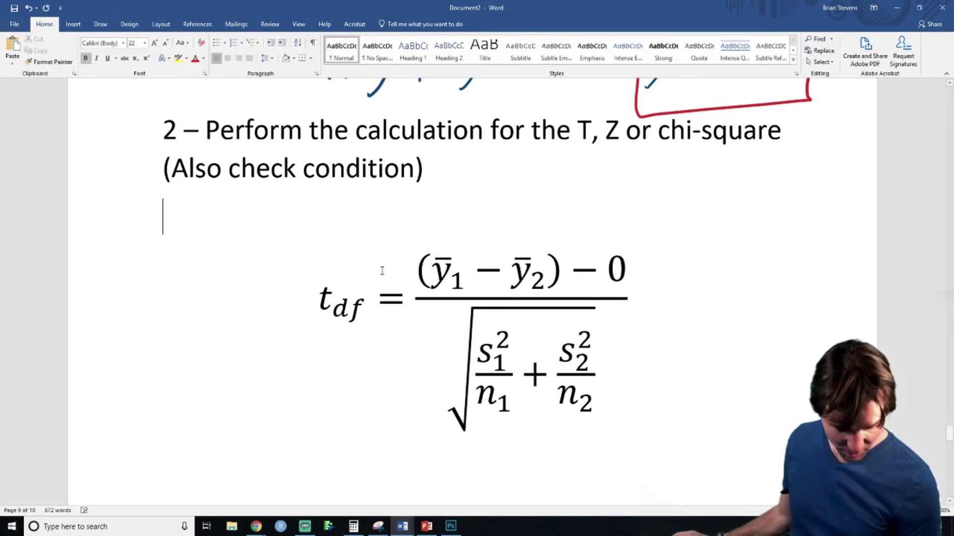
pyautogui.moveTo(592, 337)
pyautogui.mouseDown()
pyautogui.moveTo(411, 298)
pyautogui.moveTo(322, 231)
pyautogui.mouseUp()
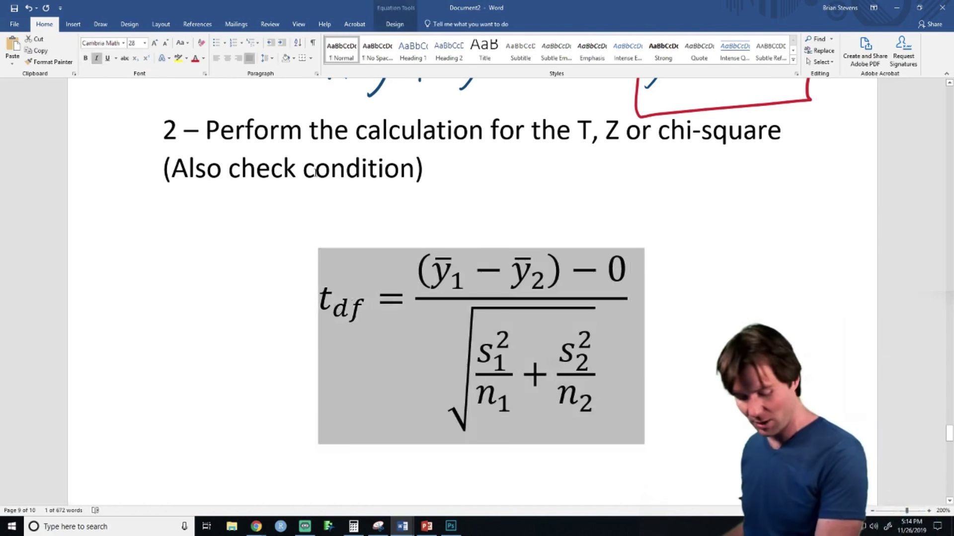
pyautogui.press('Down')
pyautogui.press('Return')
pyautogui.press('BackSpace')
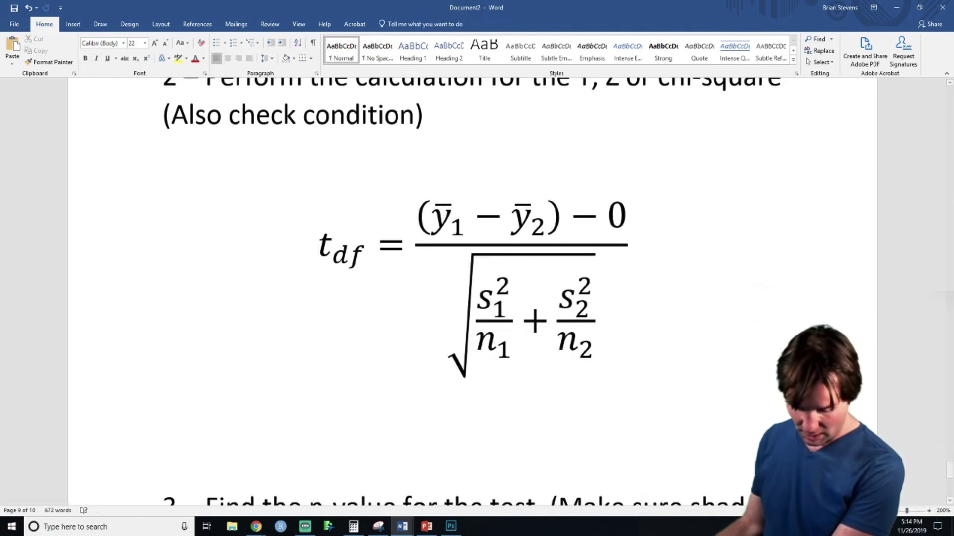
pyautogui.press('Left')
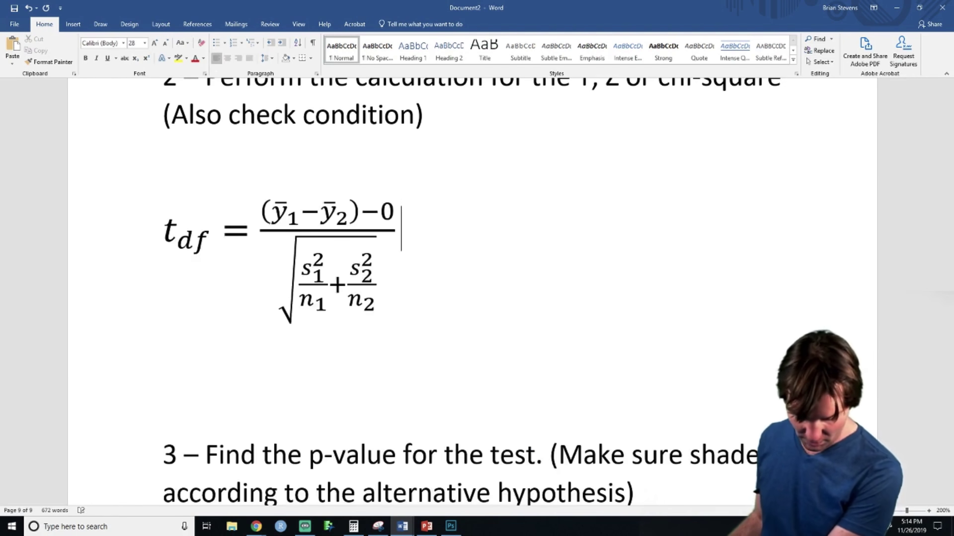
pyautogui.press('Tab')
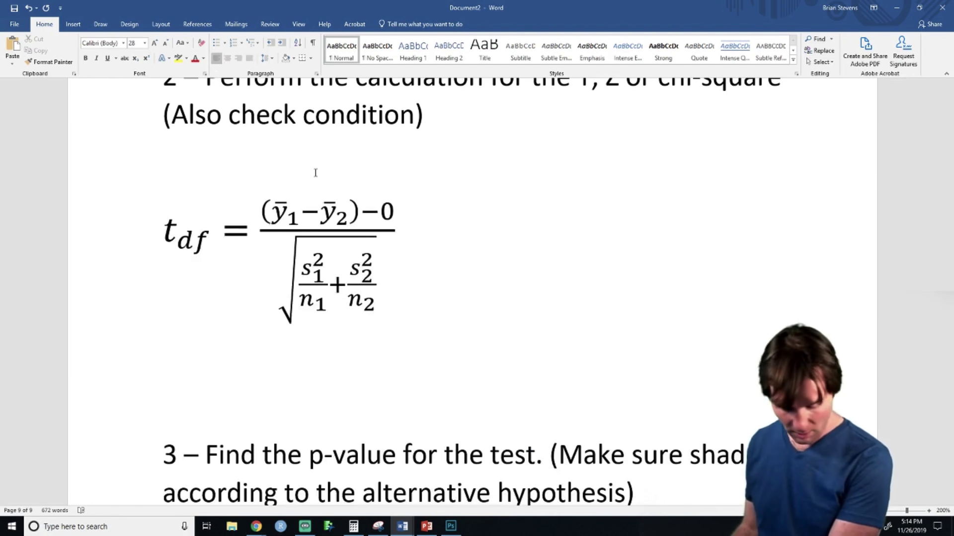
pyautogui.hotkey('ctrl', 'v')
pyautogui.press('Left')
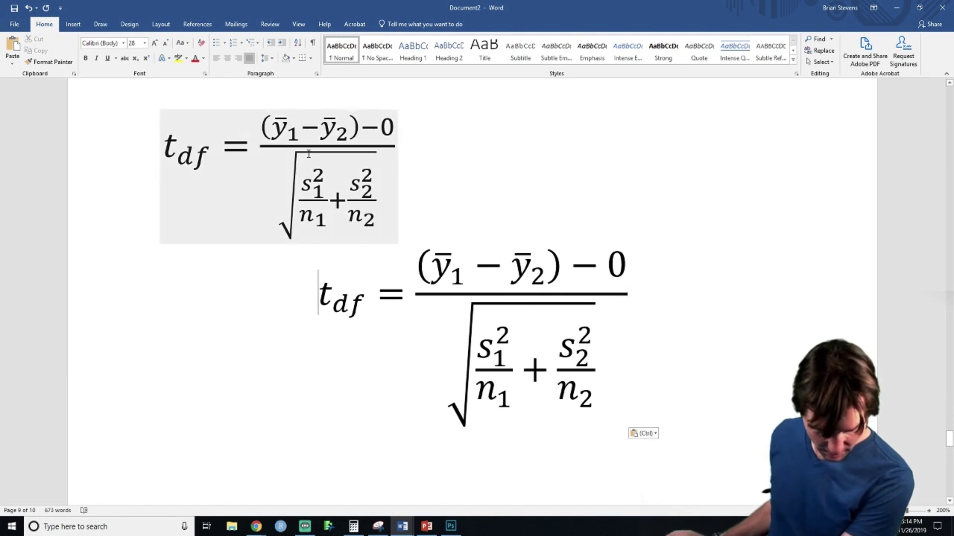
pyautogui.press('BackSpace')
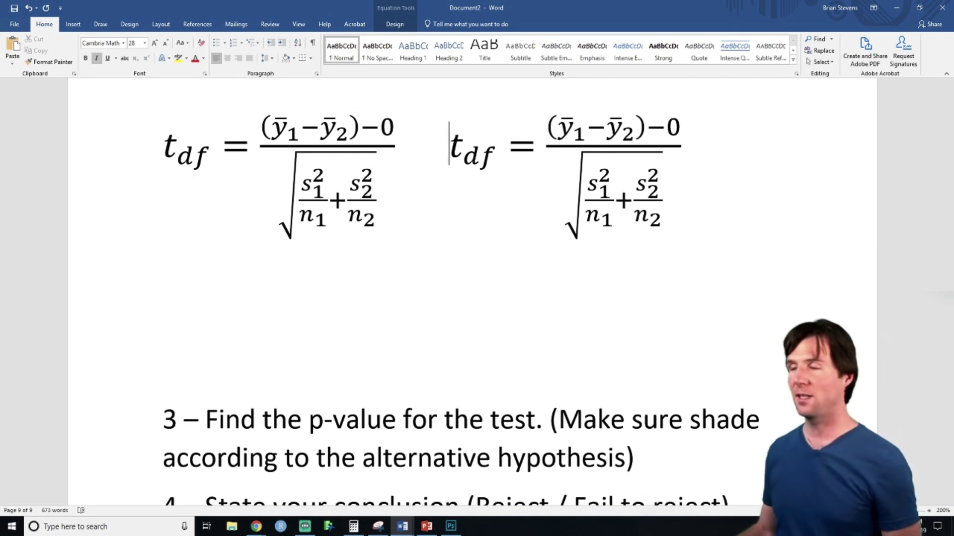
# - Delete the empty line below the two formulas
pyautogui.click(163, 271)
pyautogui.press('BackSpace')
pyautogui.press('BackSpace')
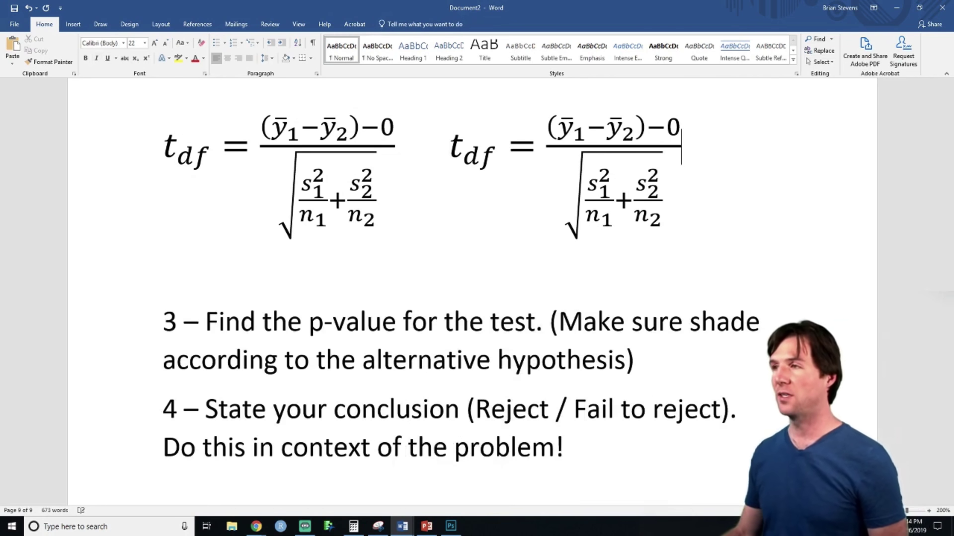
pyautogui.scroll(5, 260, 287)
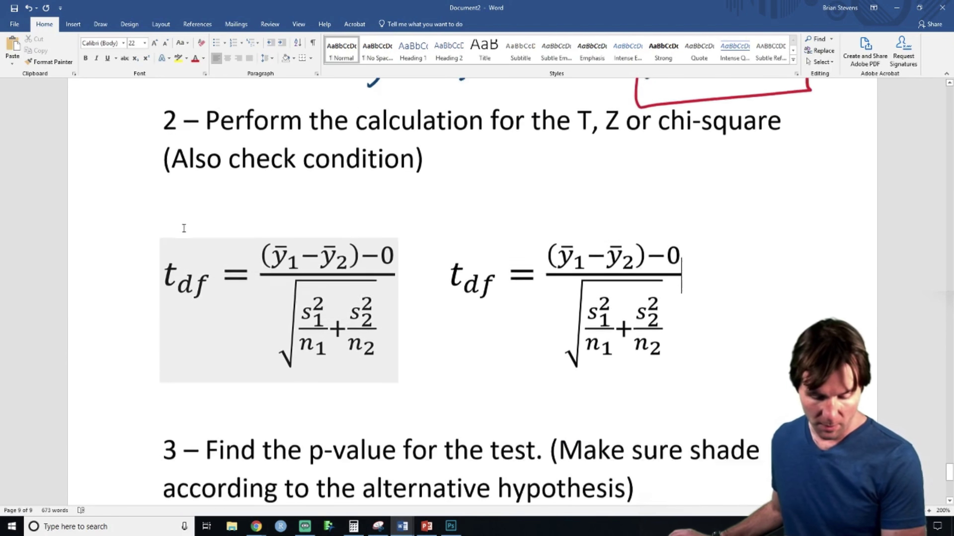
pyautogui.scroll(2, 189, 231)
pyautogui.scroll(-2, 258, 447)
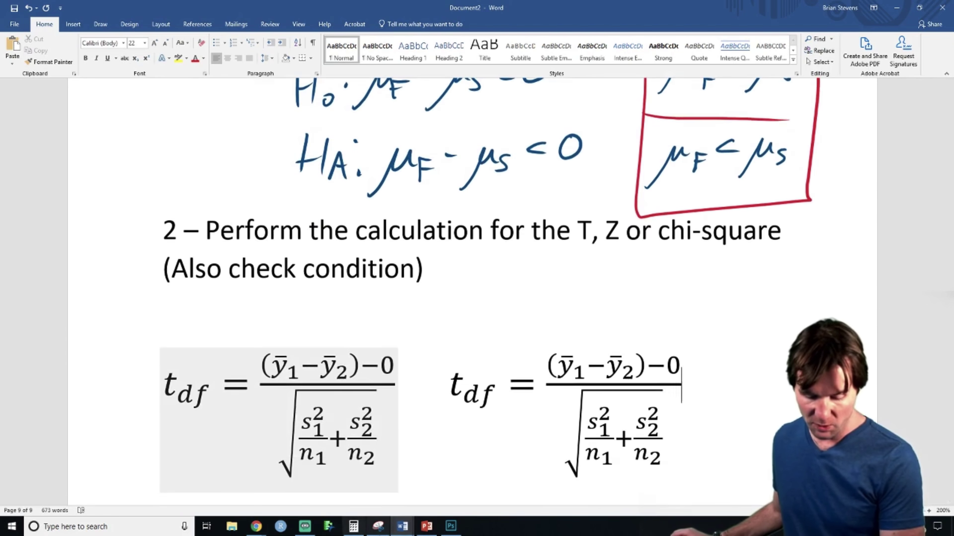
pyautogui.scroll(1, 177, 112)
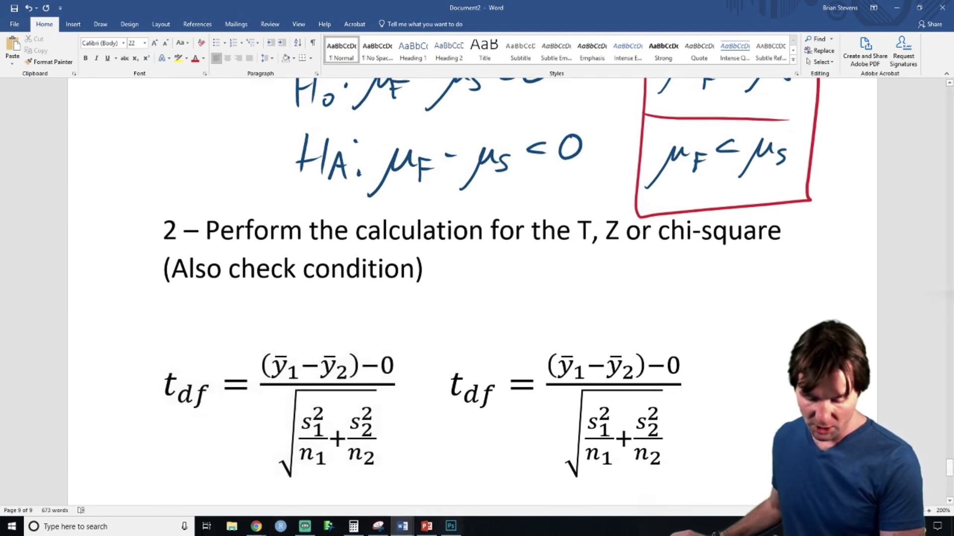
# - Change the second formula's numerator to (67.5 − 68)
pyautogui.click(649, 351)
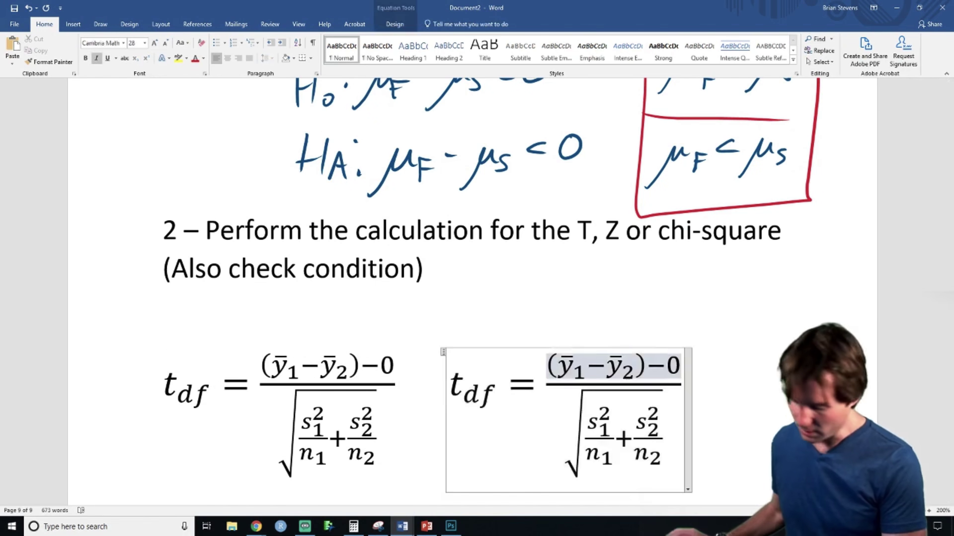
pyautogui.press('Delete')
pyautogui.press('Delete')
pyautogui.press('Left')
pyautogui.press('Left')
pyautogui.press('Left')
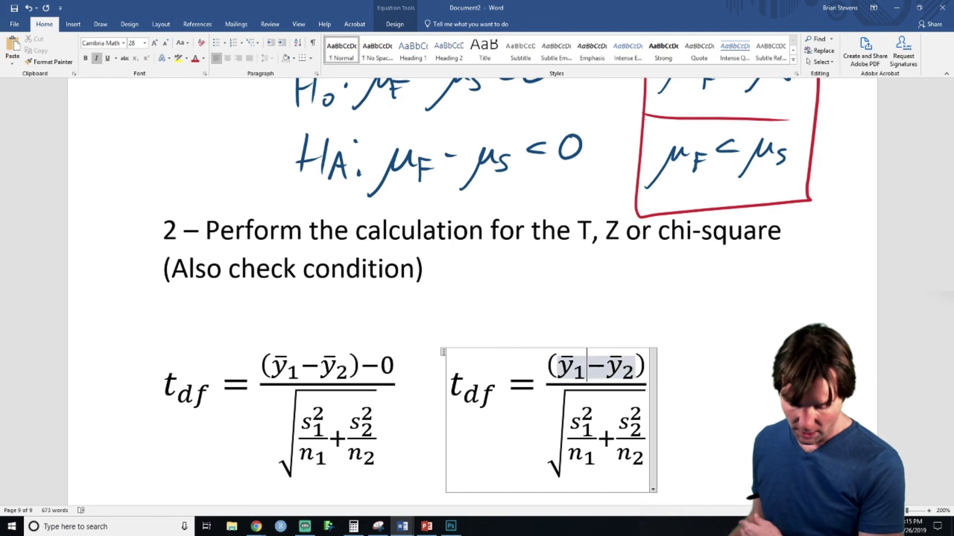
pyautogui.press('BackSpace')
pyautogui.press('BackSpace')
pyautogui.press('BackSpace')
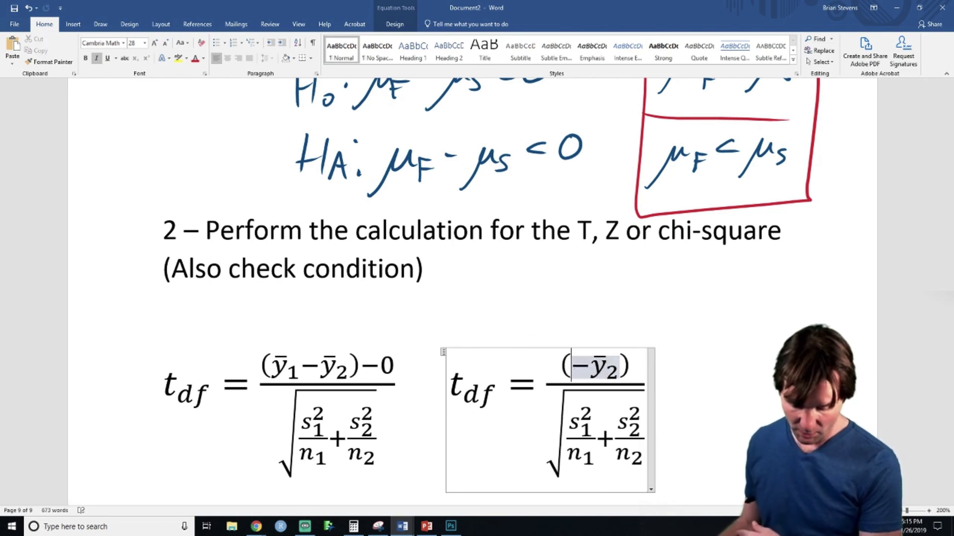
pyautogui.hotkey('shift', 'Left')
pyautogui.press('Right')
pyautogui.press('Left')
pyautogui.press('Left')
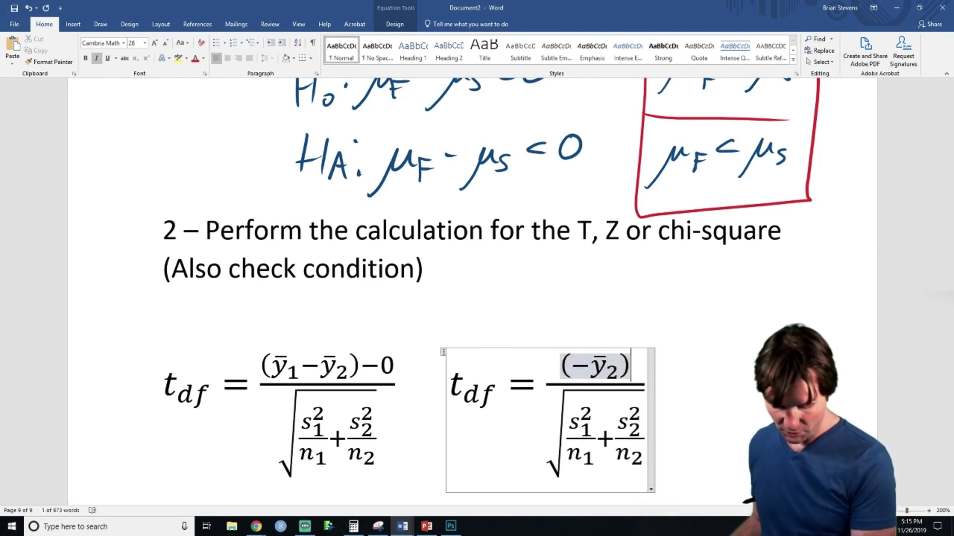
pyautogui.hotkey('shift', 'Left')
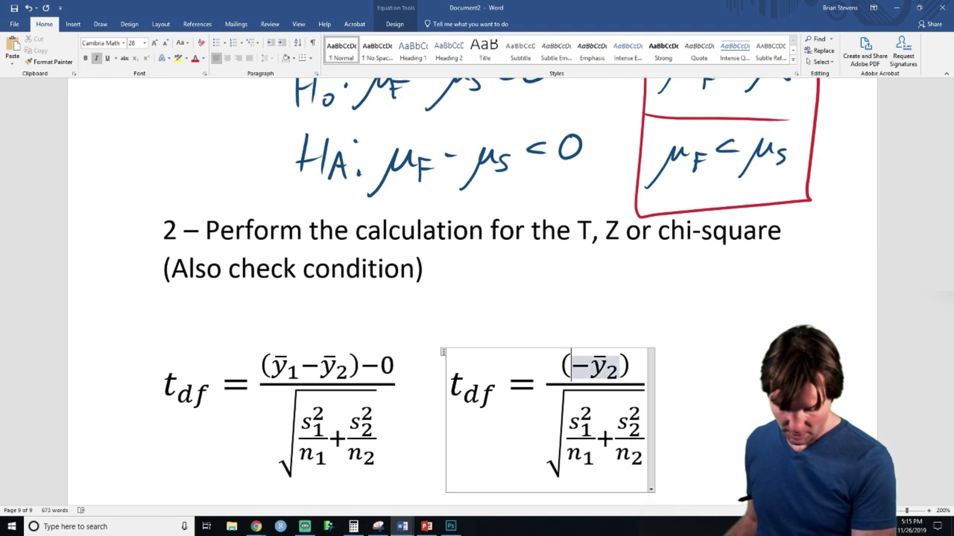
pyautogui.write('67.5')
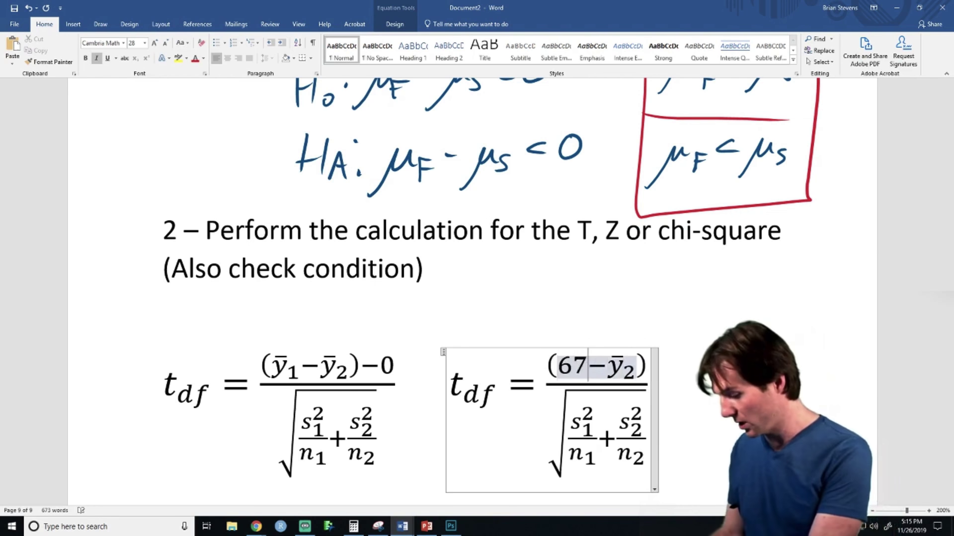
pyautogui.press('BackSpace')
pyautogui.press('BackSpace')
pyautogui.press('BackSpace')
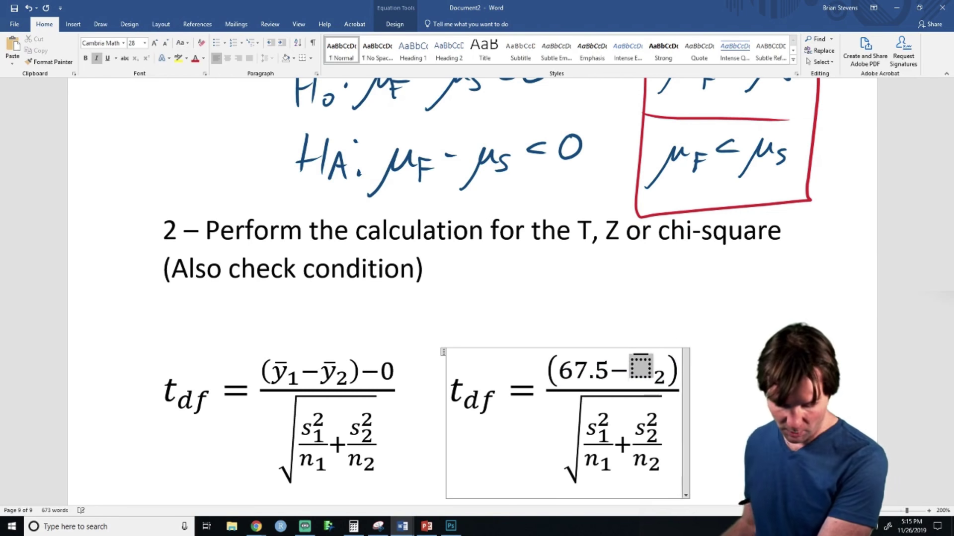
pyautogui.press('BackSpace')
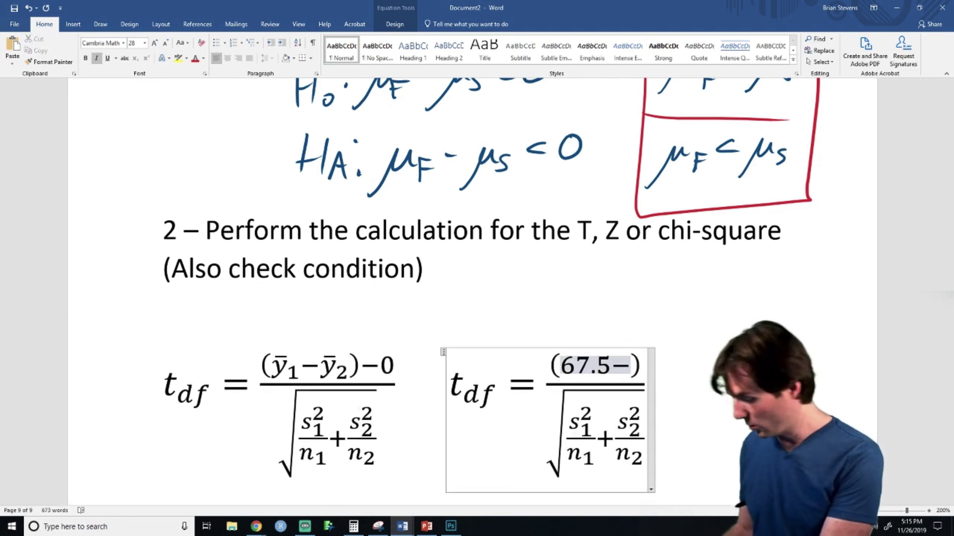
pyautogui.write('68')
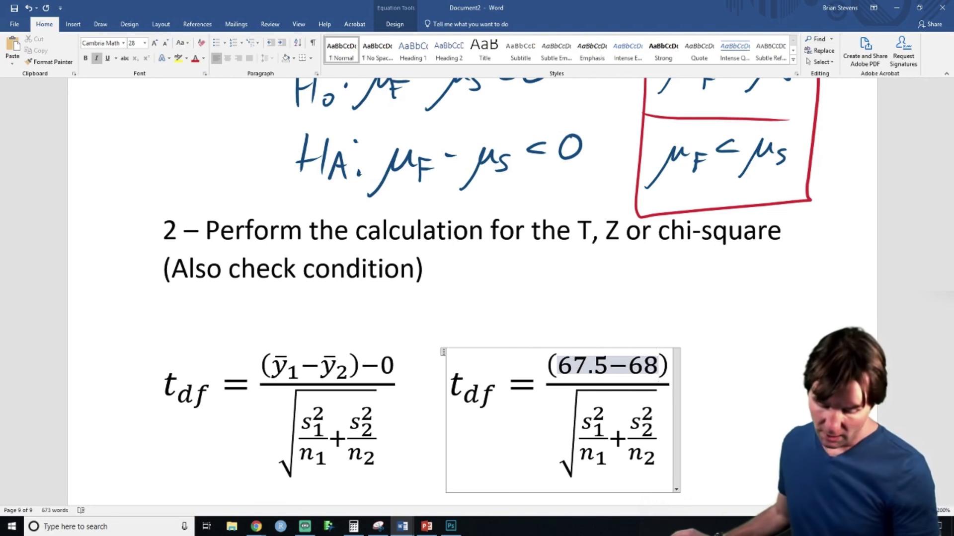
# - Replace the n1 and n2 denominators under the square root with 80 and 120
pyautogui.scroll(-3, 610, 438)
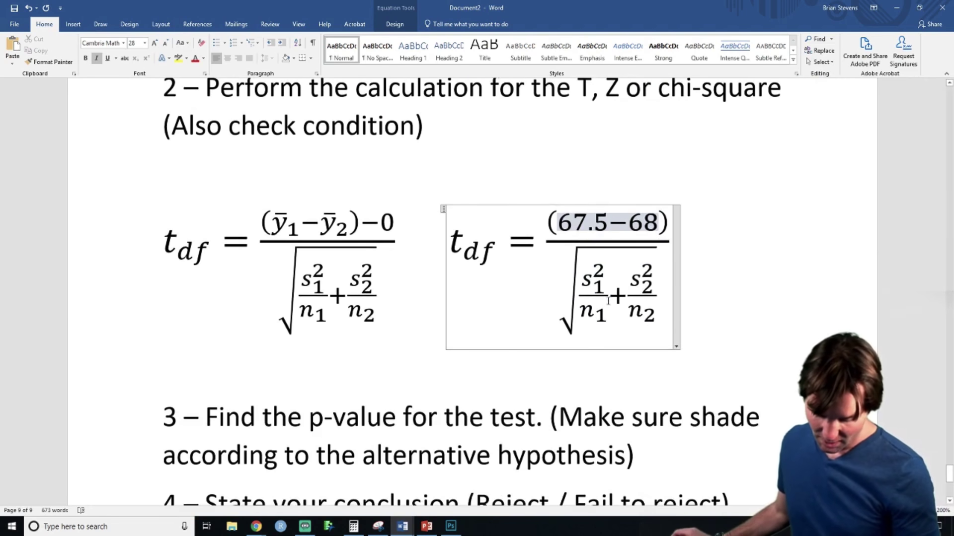
pyautogui.click(609, 293)
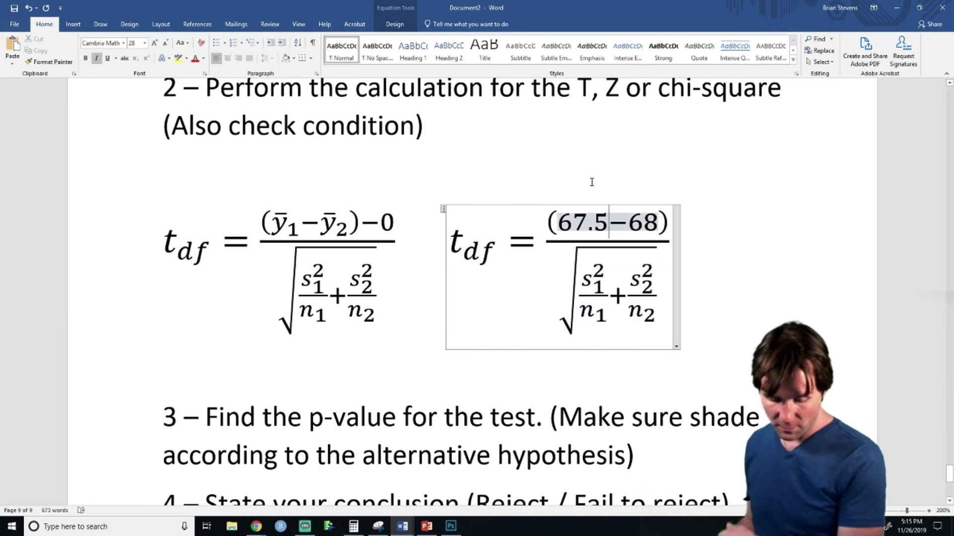
pyautogui.press('Left')
pyautogui.press('Left')
pyautogui.press('Left')
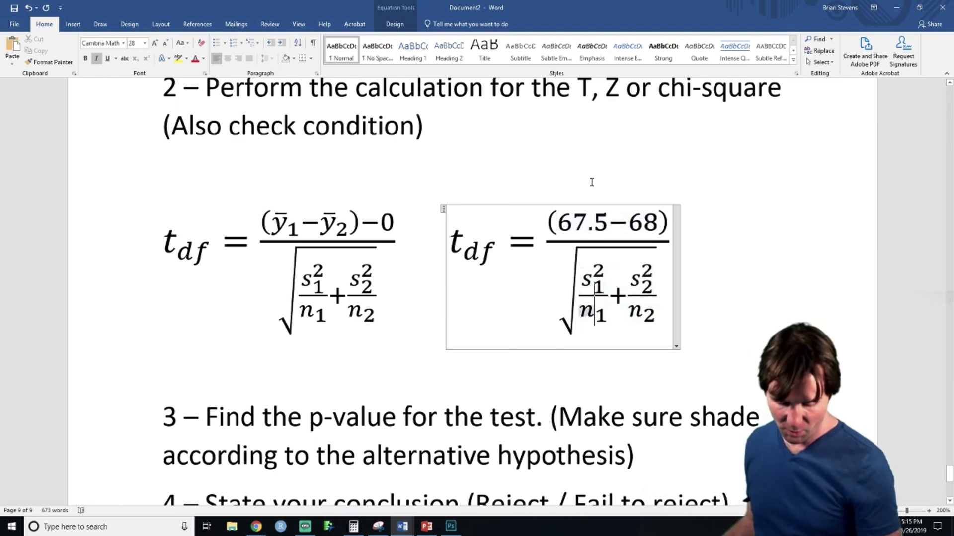
pyautogui.press('BackSpace')
pyautogui.press('BackSpace')
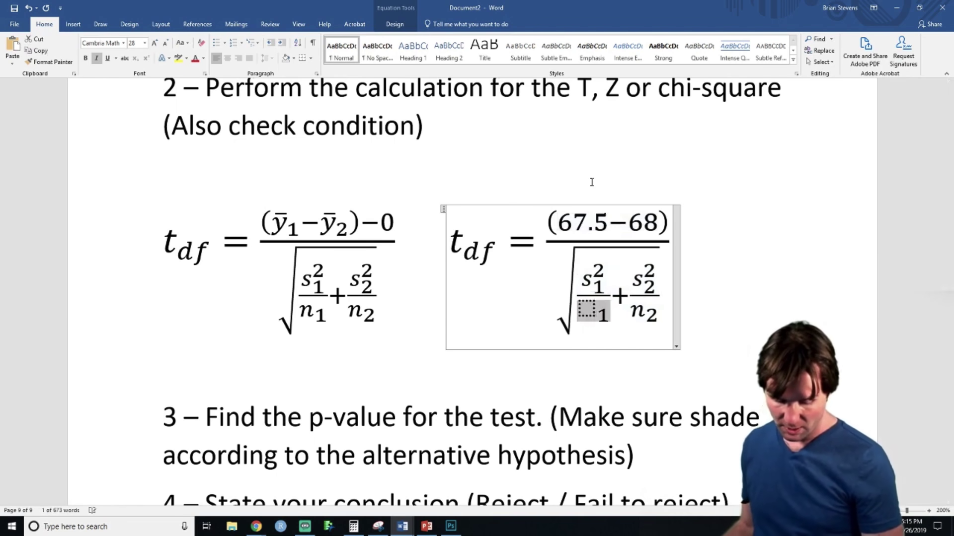
pyautogui.press('BackSpace')
pyautogui.write('80')
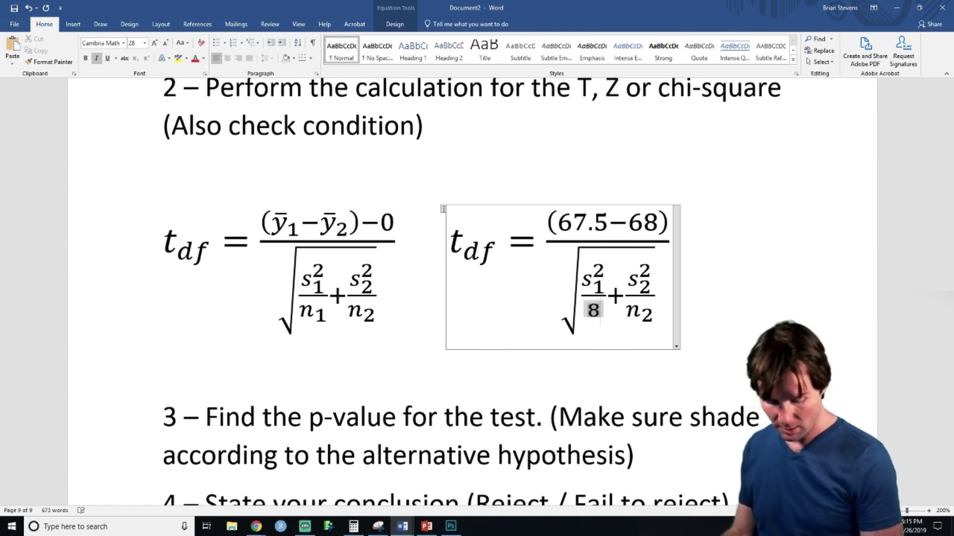
pyautogui.press('Right')
pyautogui.press('Right')
pyautogui.click(163, 368)
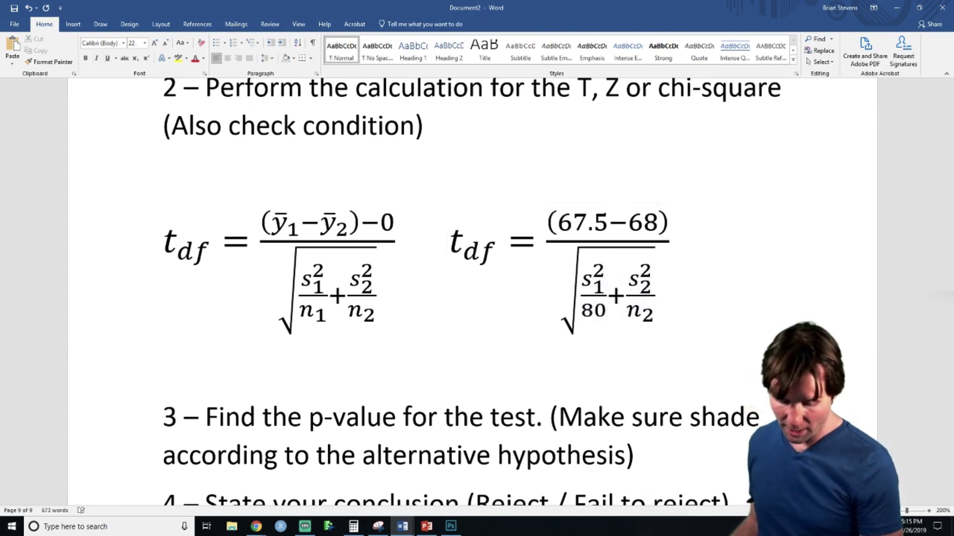
pyautogui.click(653, 326)
pyautogui.hotkey('shift', 'Left')
pyautogui.hotkey('shift', 'Left')
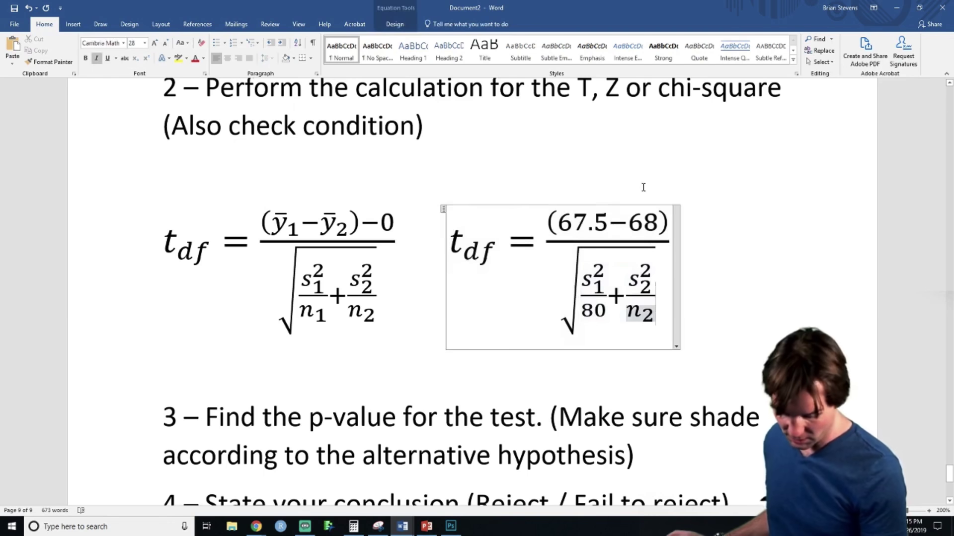
pyautogui.press('BackSpace')
pyautogui.write('120')
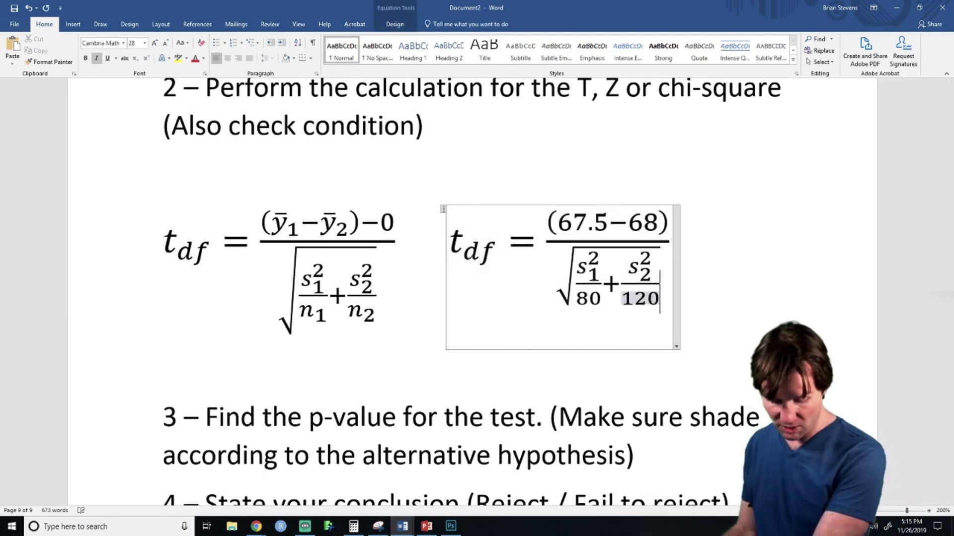
# - Clear the s1² and s2² numerators, adding a superscript template from Equation Design > Script
pyautogui.press('Up')
pyautogui.hotkey('shift', 'Left')
pyautogui.hotkey('shift', 'Left')
pyautogui.press('BackSpace')
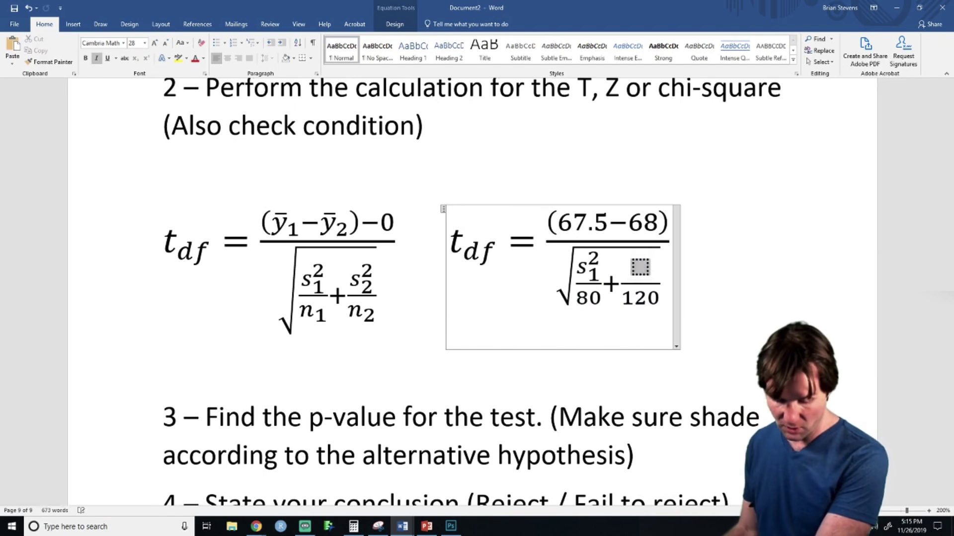
pyautogui.write('4')
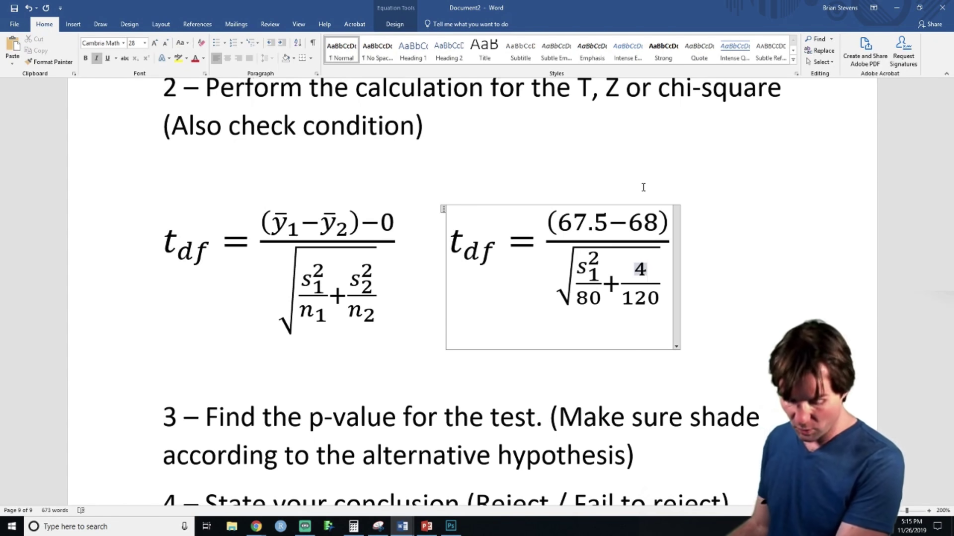
pyautogui.press('BackSpace')
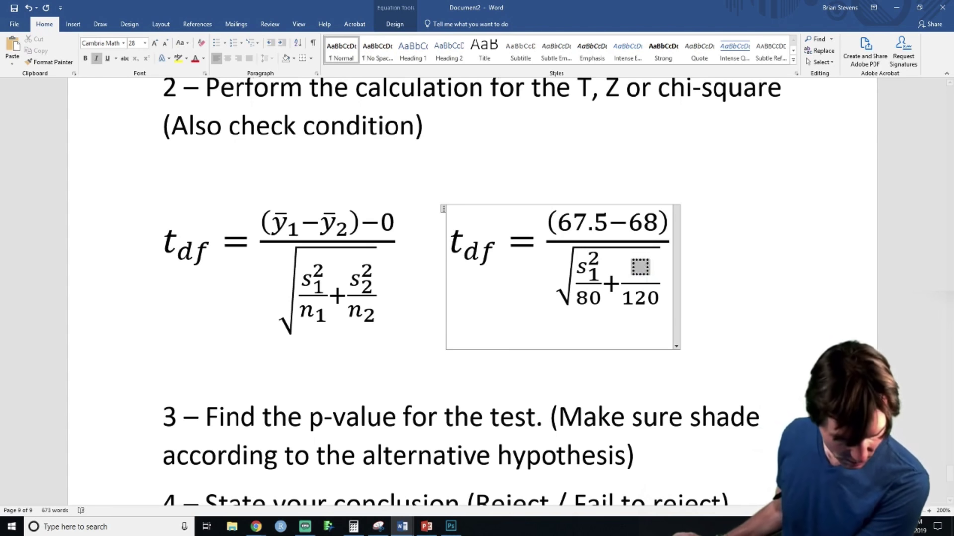
pyautogui.click(73, 23)
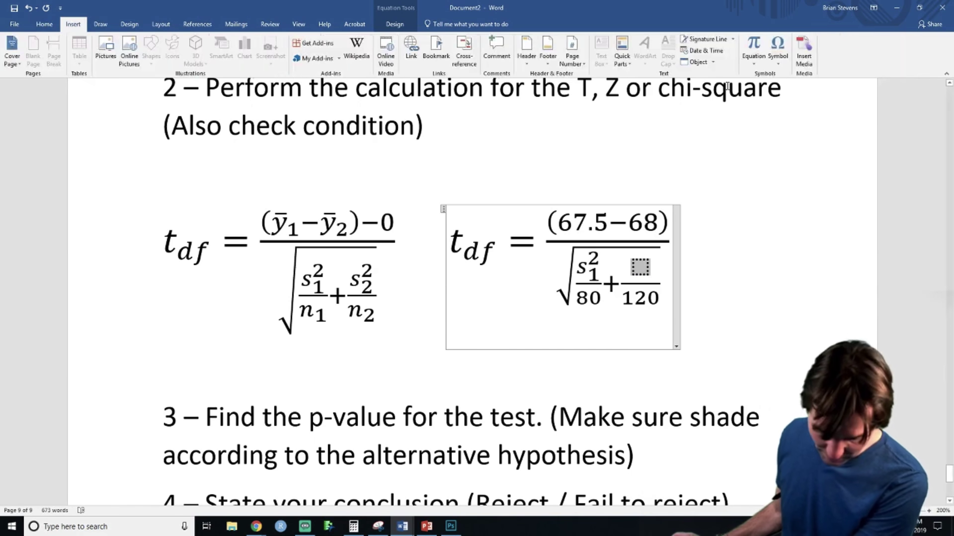
pyautogui.click(754, 50)
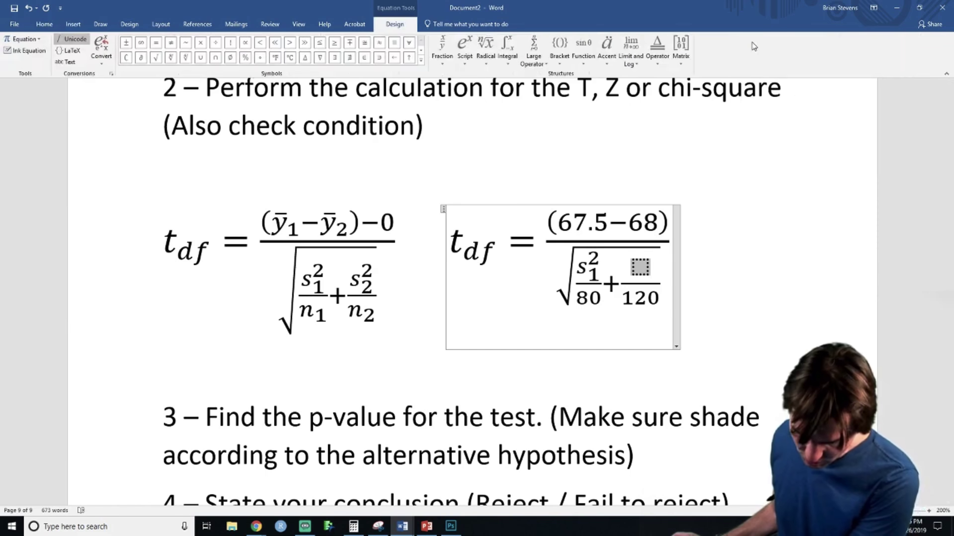
pyautogui.click(464, 47)
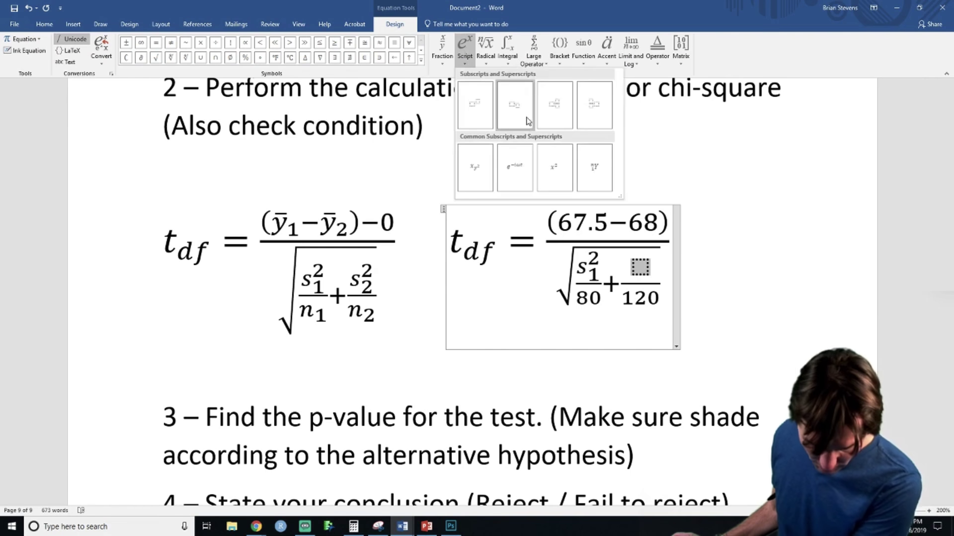
pyautogui.click(479, 102)
pyautogui.click(599, 271)
pyautogui.press('BackSpace')
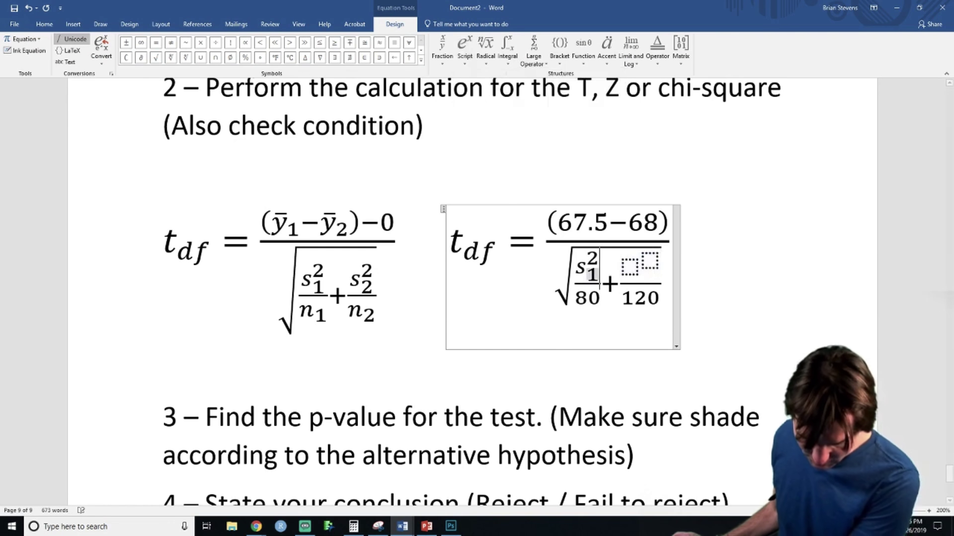
pyautogui.press('BackSpace')
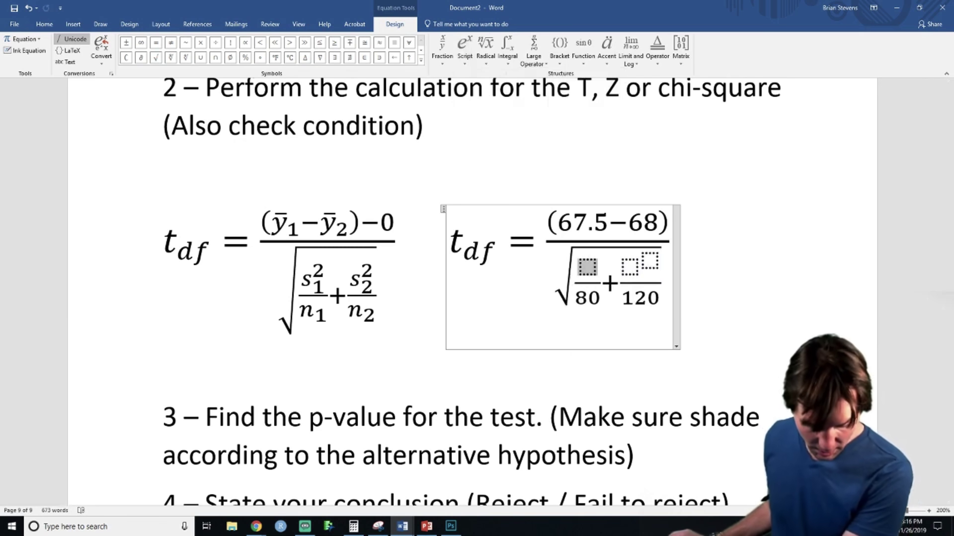
# - Fill both radicand numerators with 4² using superscript templates
pyautogui.click(465, 47)
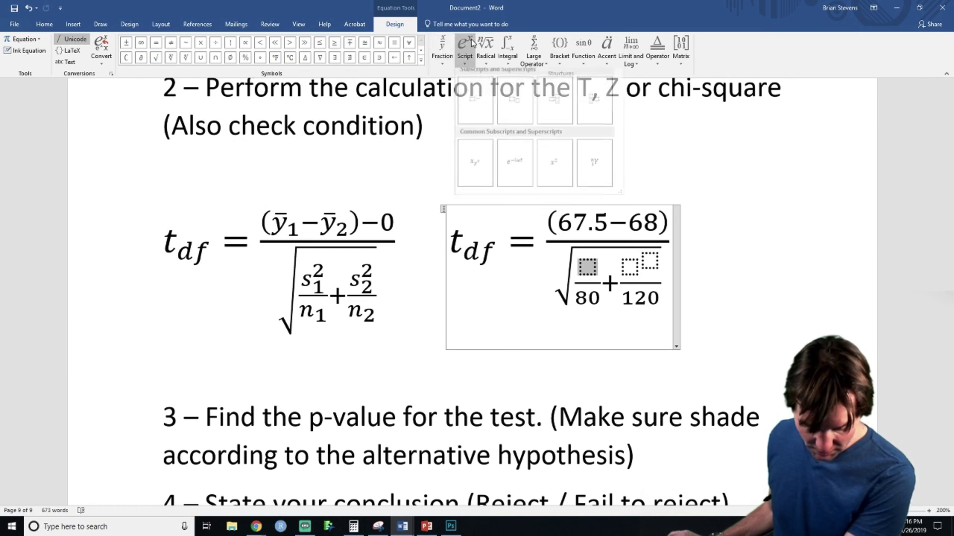
pyautogui.click(487, 103)
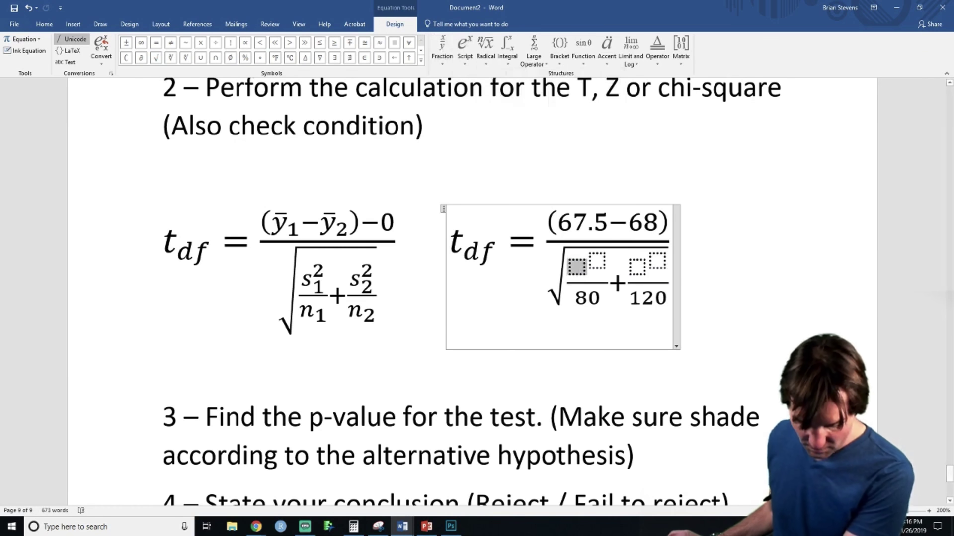
pyautogui.write('4')
pyautogui.press('Right')
pyautogui.write('2')
pyautogui.press('Right')
pyautogui.press('Right')
pyautogui.press('Right')
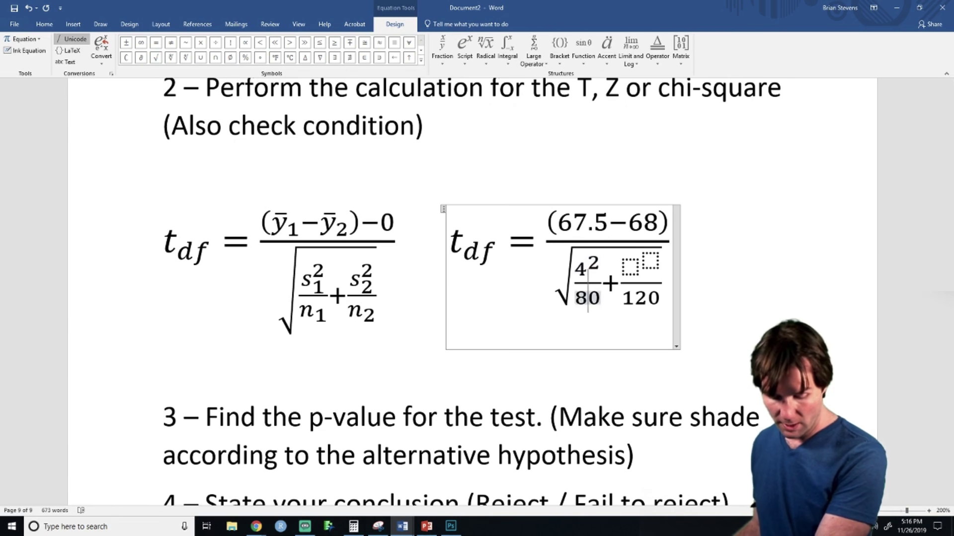
pyautogui.write('4')
pyautogui.press('Right')
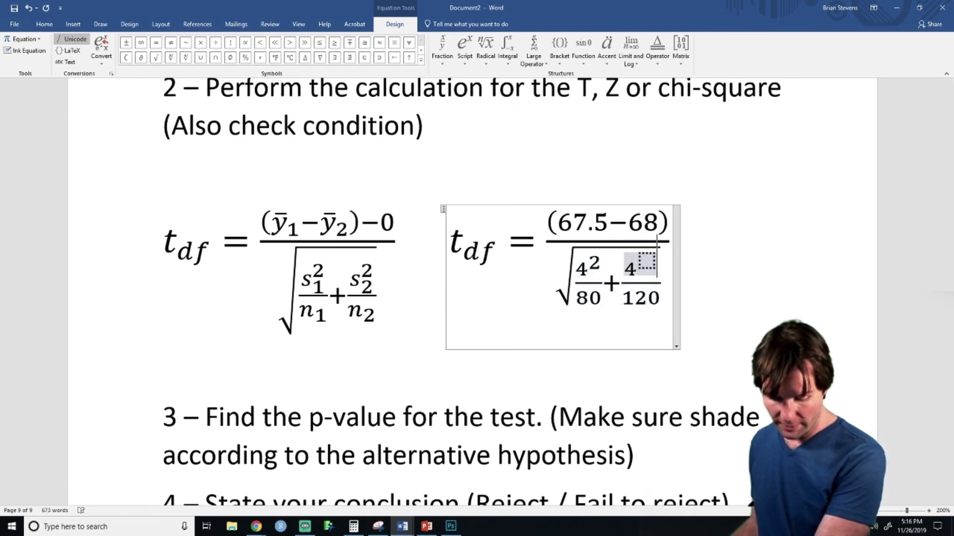
pyautogui.write('2')
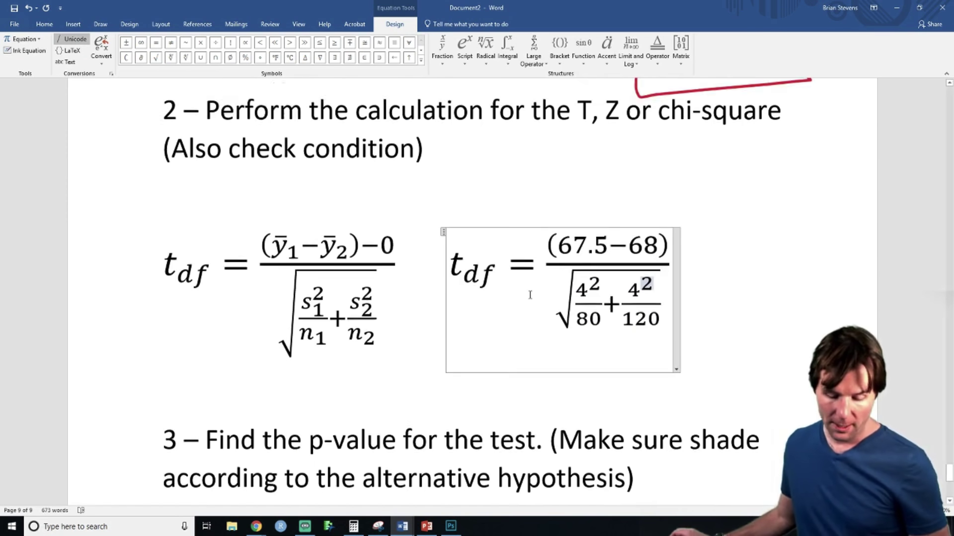
# - Swap the denominators so the radicand reads 4²/120 + 4²/80, and add a blank line under step 3
pyautogui.scroll(15, 510, 256)
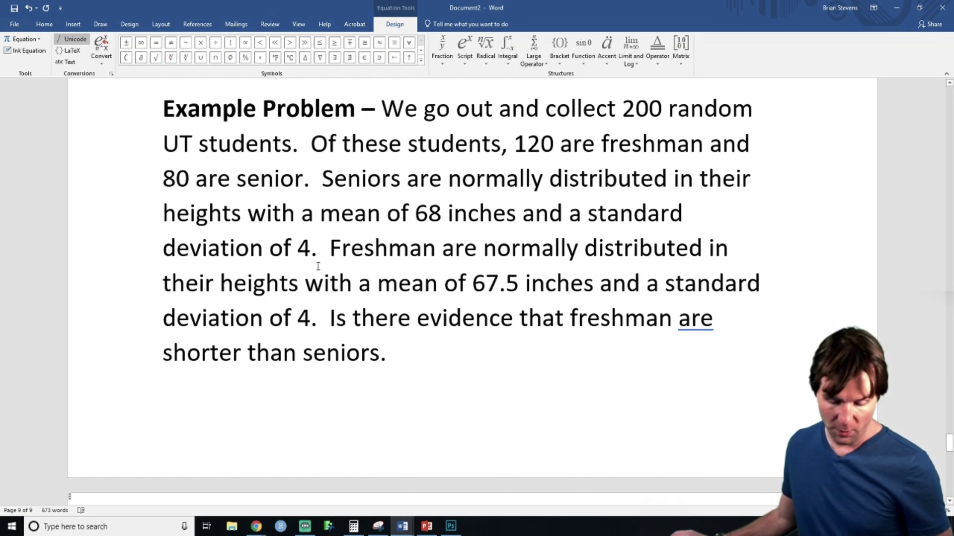
pyautogui.scroll(-15, 496, 270)
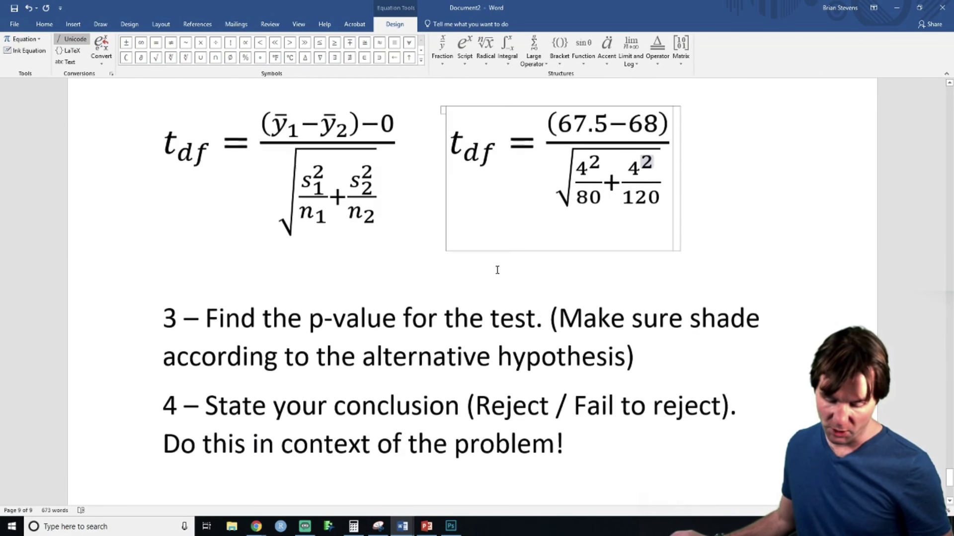
pyautogui.doubleClick(588, 294)
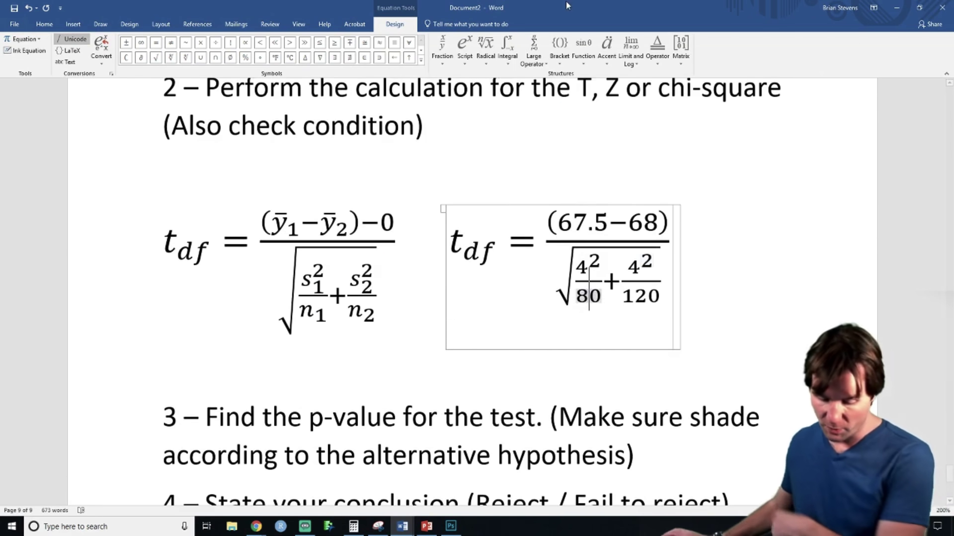
pyautogui.write('120')
pyautogui.press('Right')
pyautogui.press('Right')
pyautogui.press('Right')
pyautogui.press('Right')
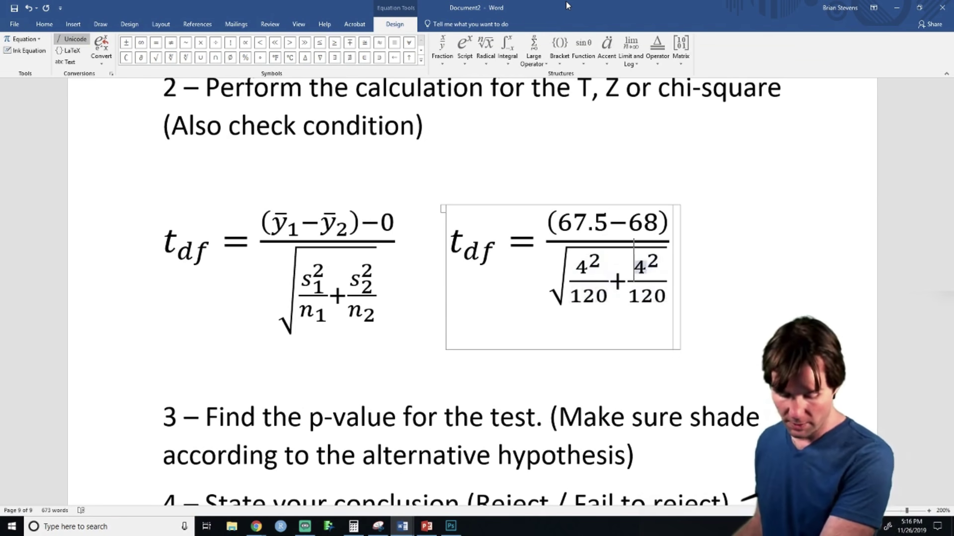
pyautogui.press('Right')
pyautogui.press('Right')
pyautogui.press('Right')
pyautogui.press('BackSpace')
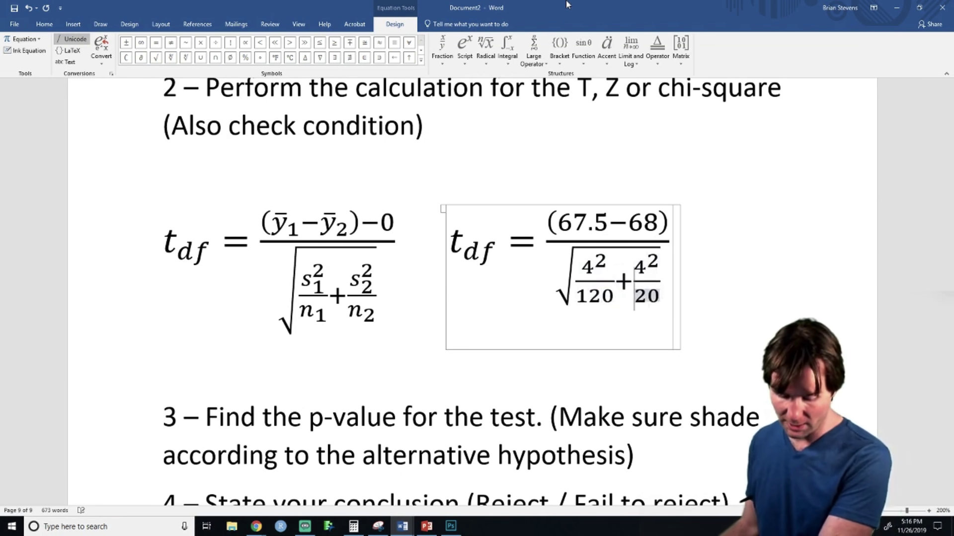
pyautogui.press('Delete')
pyautogui.write('8')
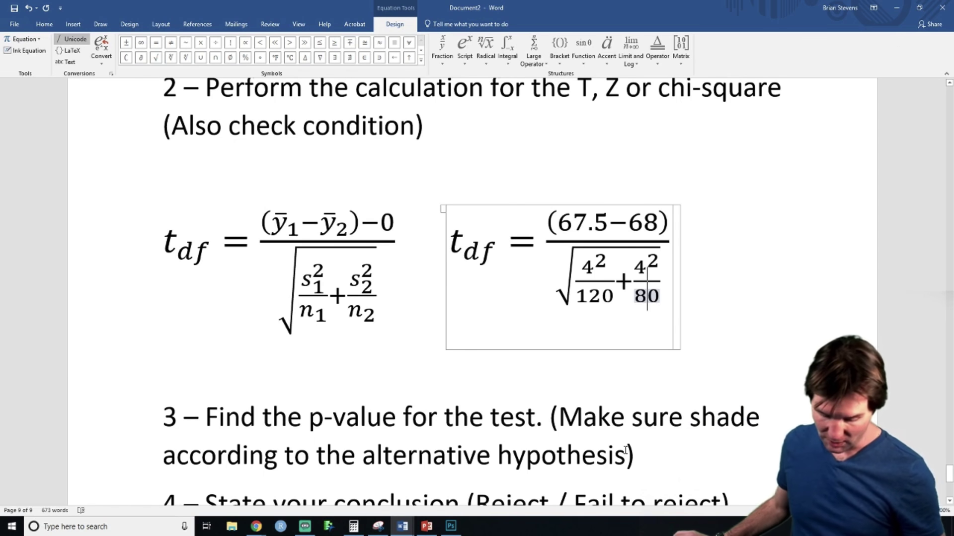
pyautogui.click(641, 462)
pyautogui.press('Return')
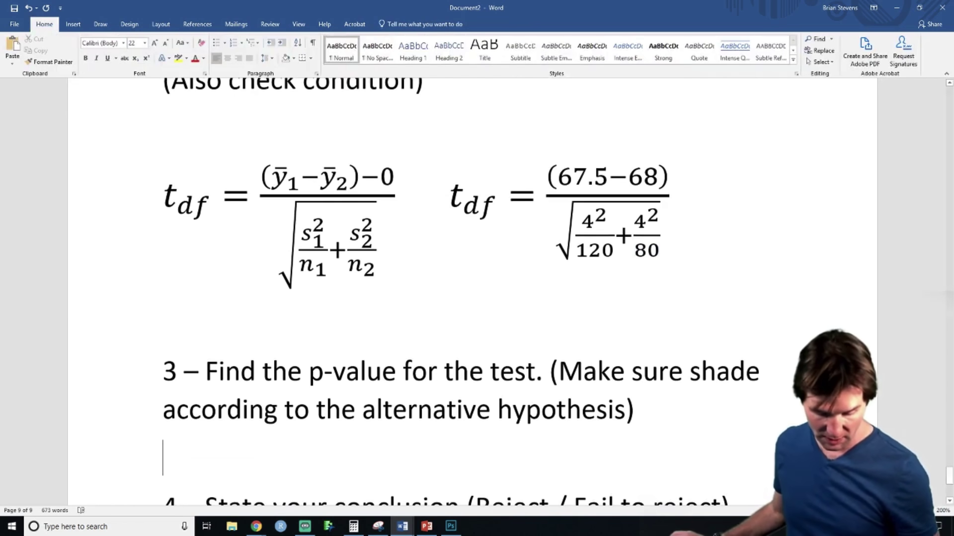
# - In Calculator, compute the numerator 67.5 − 68 = −0.5
pyautogui.click(353, 526)
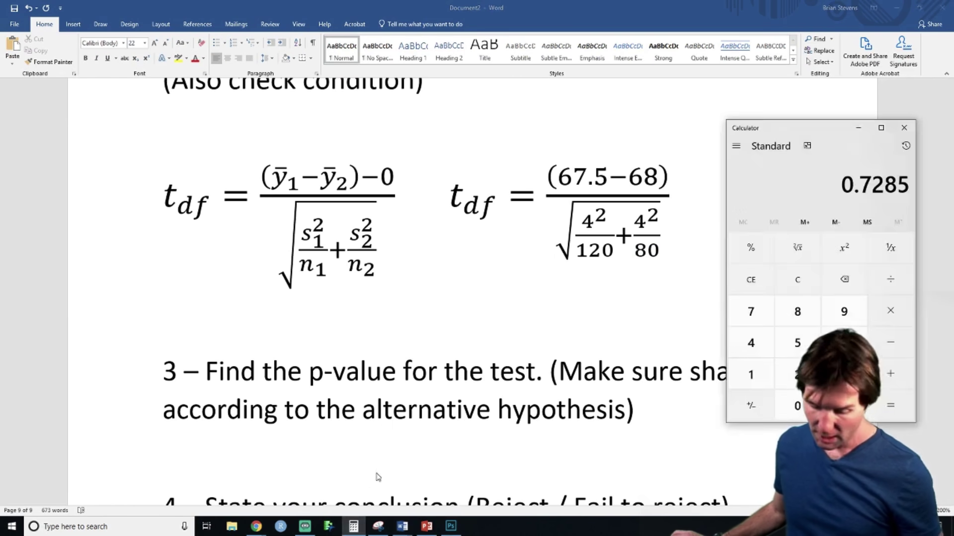
pyautogui.write('67')
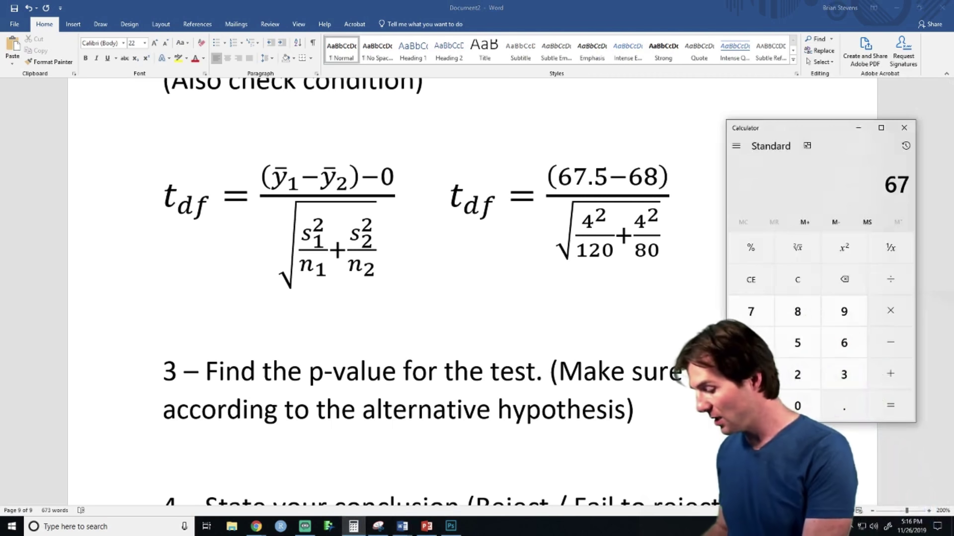
pyautogui.write('.5-68')
pyautogui.press('Return')
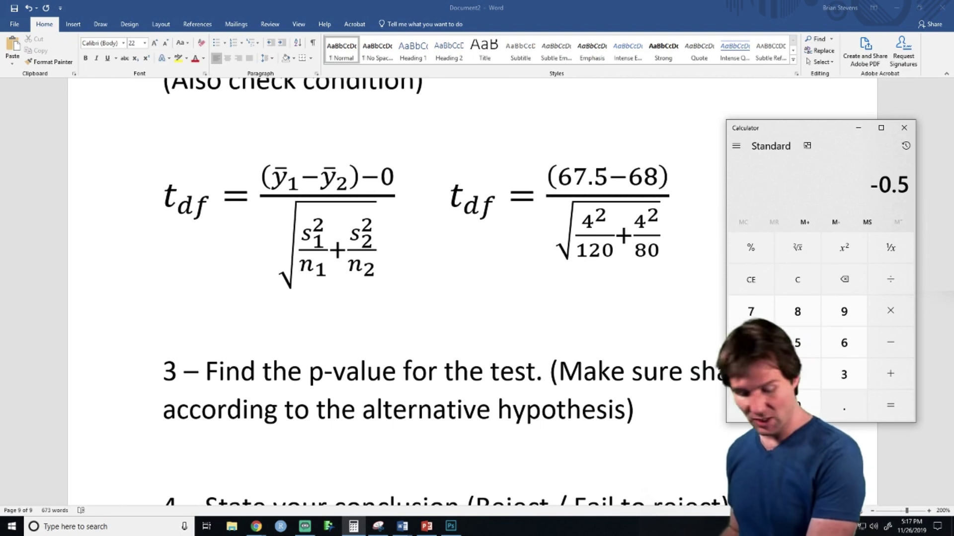
# - Compute √(16/120 + 16/80) = 0.5773502691896257, then return to the equation's first 4² term
pyautogui.write('16/120')
pyautogui.press('Return')
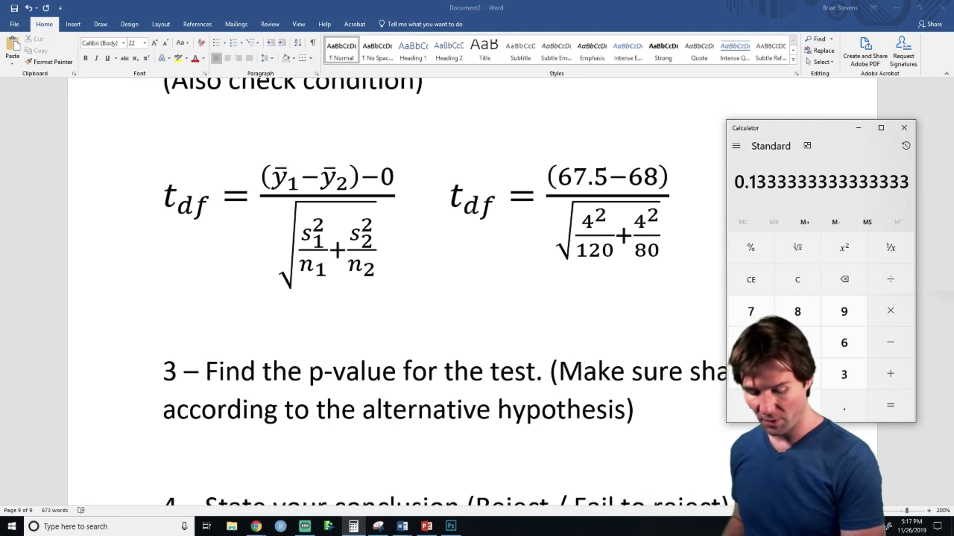
pyautogui.write('16 ÷')
pyautogui.write('80')
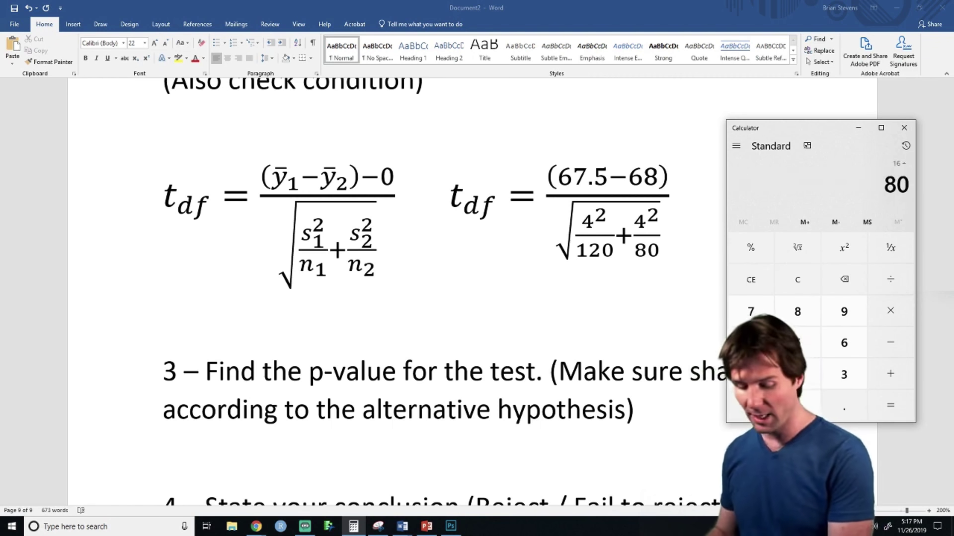
pyautogui.press('Return')
pyautogui.write('+')
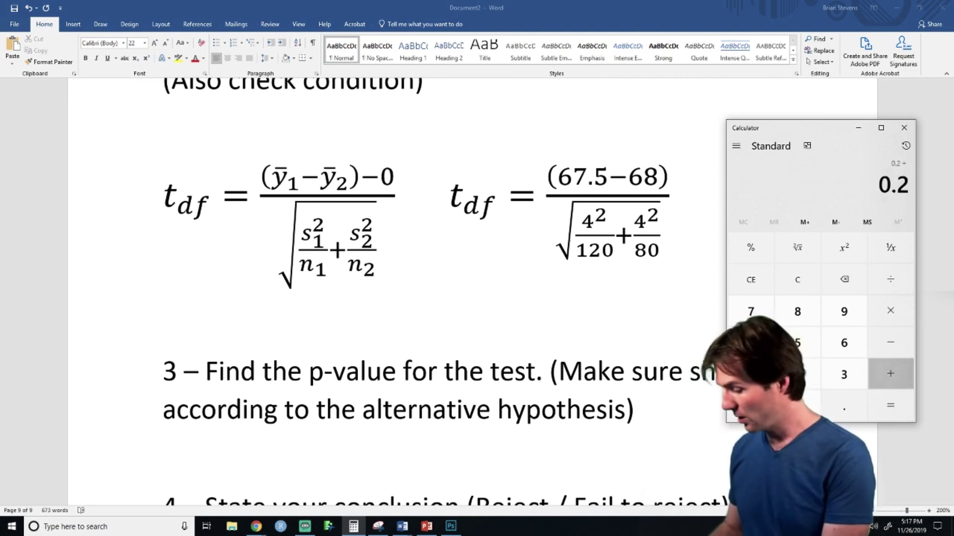
pyautogui.write('0.1333333333333333')
pyautogui.press('Return')
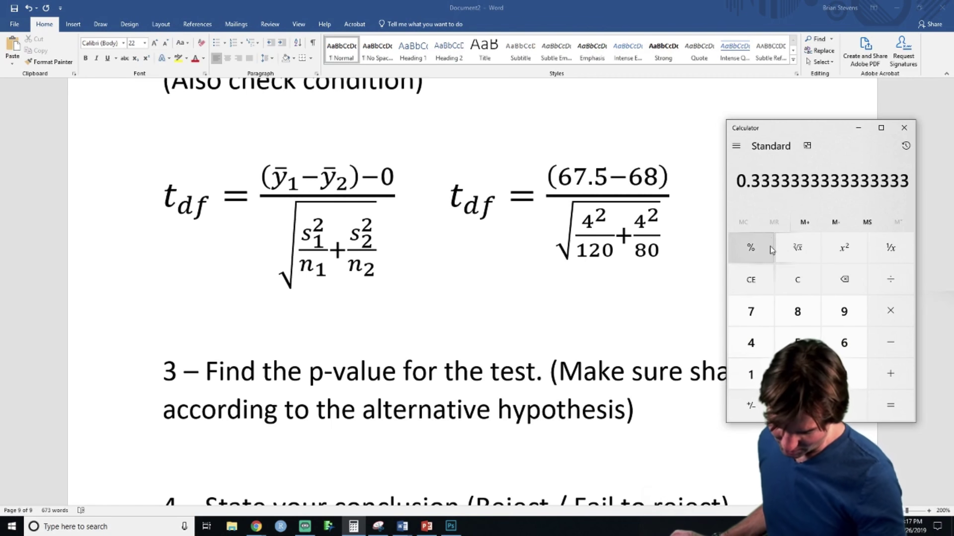
pyautogui.click(797, 247)
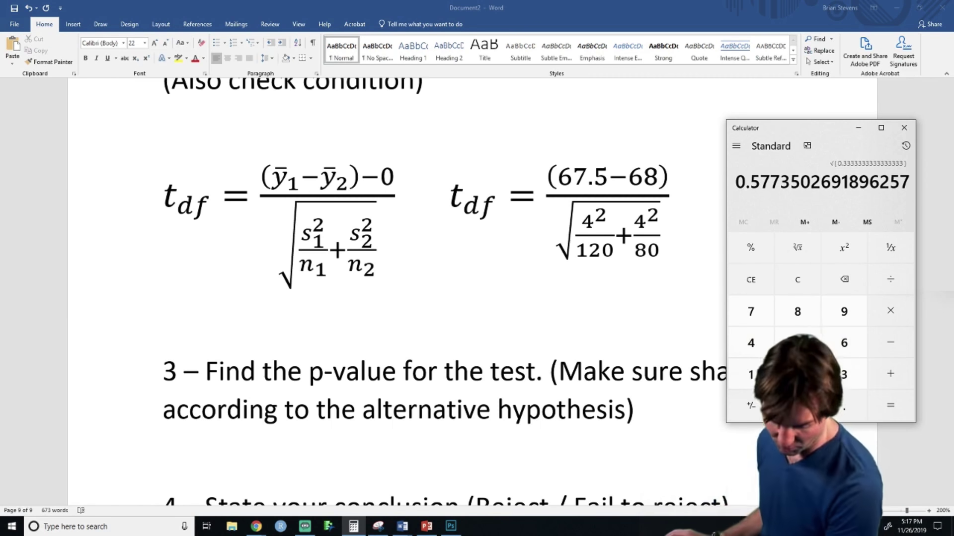
pyautogui.click(844, 247)
pyautogui.click(798, 248)
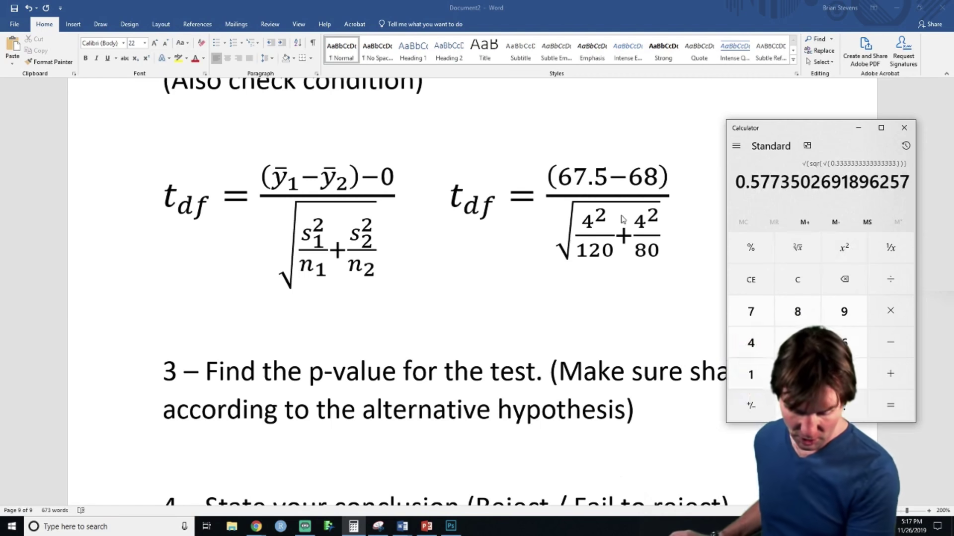
pyautogui.doubleClick(608, 222)
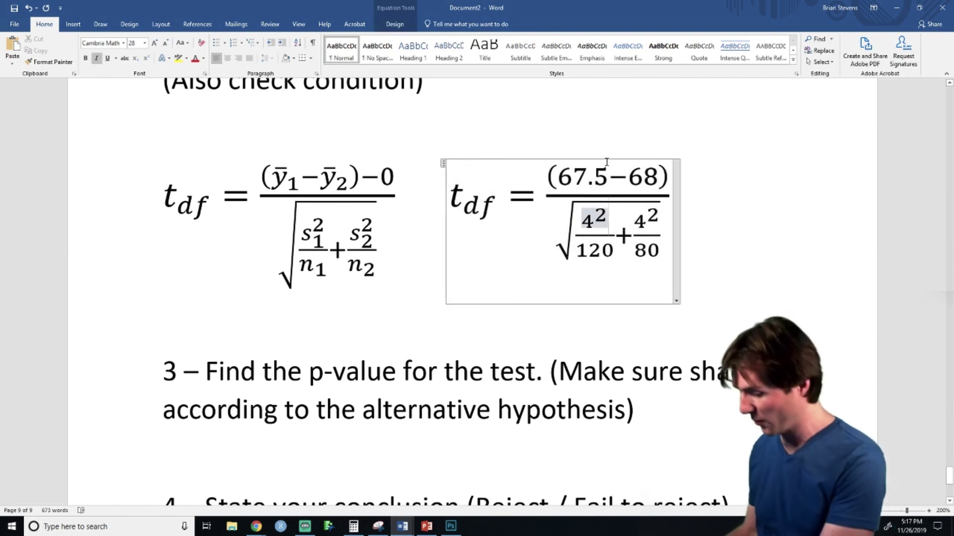
# - Replace both 4² numerators with 16 and the main numerator with −0.50
pyautogui.press('BackSpace')
pyautogui.write('16')
pyautogui.press('Down')
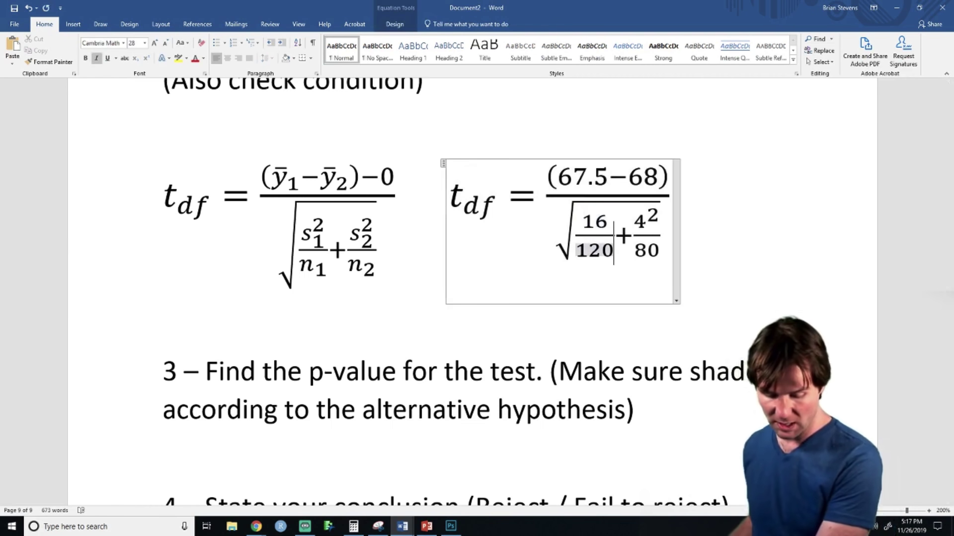
pyautogui.press('Right')
pyautogui.press('Right')
pyautogui.hotkey('shift', 'Right')
pyautogui.hotkey('shift', 'Right')
pyautogui.press('BackSpace')
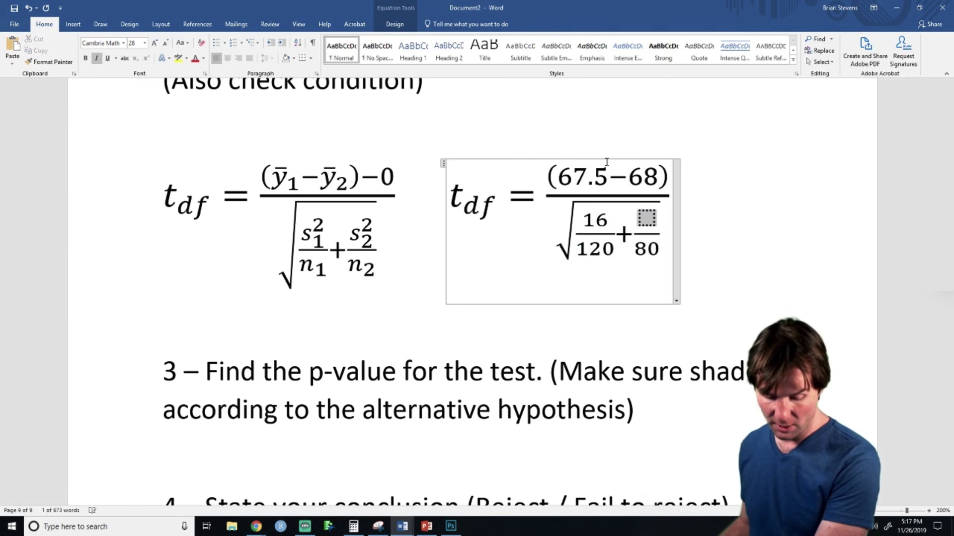
pyautogui.write('16')
pyautogui.press('Up')
pyautogui.press('BackSpace')
pyautogui.press('BackSpace')
pyautogui.press('BackSpace')
pyautogui.press('BackSpace')
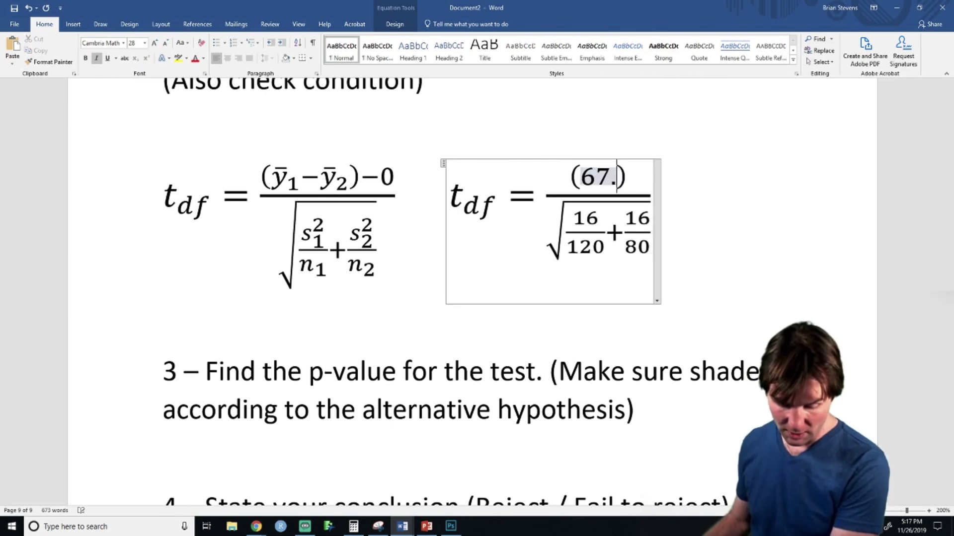
pyautogui.press('BackSpace')
pyautogui.press('BackSpace')
pyautogui.press('BackSpace')
pyautogui.press('BackSpace')
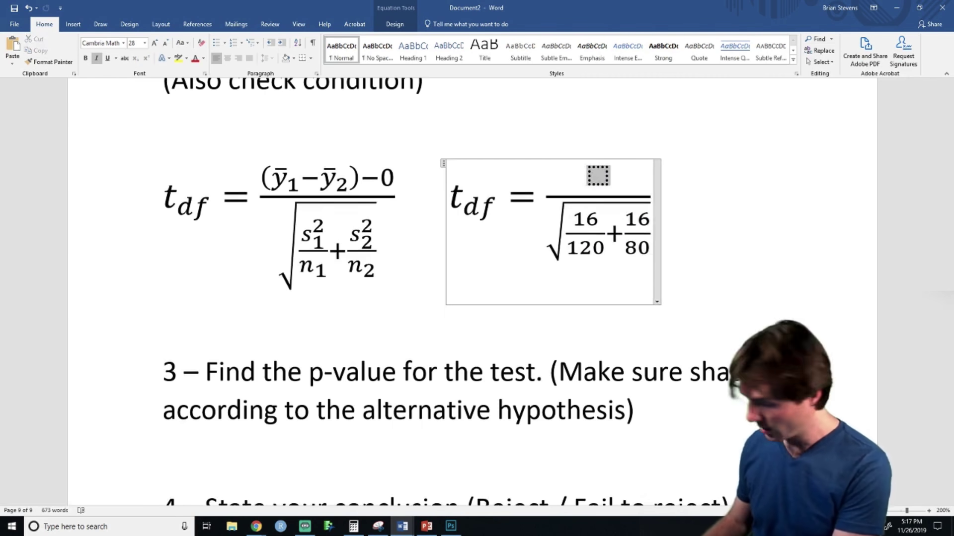
pyautogui.write('-0.50')
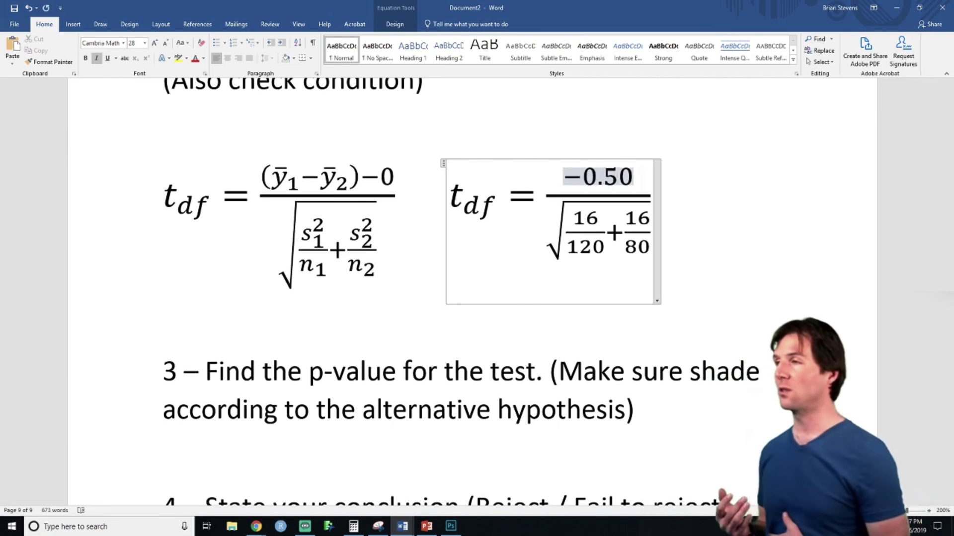
# - Simplify the square-root contents to 0.3333 and bring Calculator back up
pyautogui.click(652, 234)
pyautogui.click(648, 244)
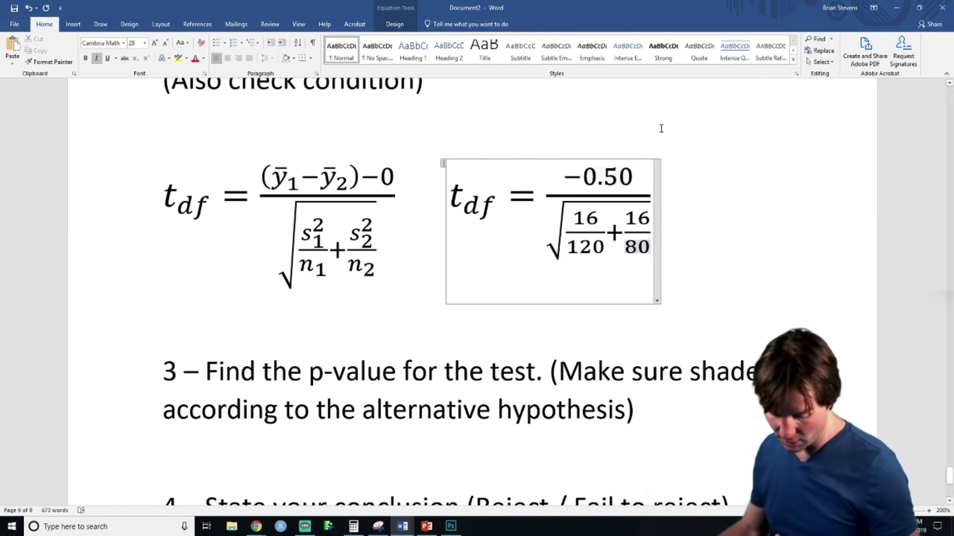
pyautogui.press('BackSpace')
pyautogui.press('BackSpace')
pyautogui.press('BackSpace')
pyautogui.press('BackSpace')
pyautogui.press('BackSpace')
pyautogui.press('BackSpace')
pyautogui.press('BackSpace')
pyautogui.press('BackSpace')
pyautogui.press('BackSpace')
pyautogui.press('BackSpace')
pyautogui.press('BackSpace')
pyautogui.press('BackSpace')
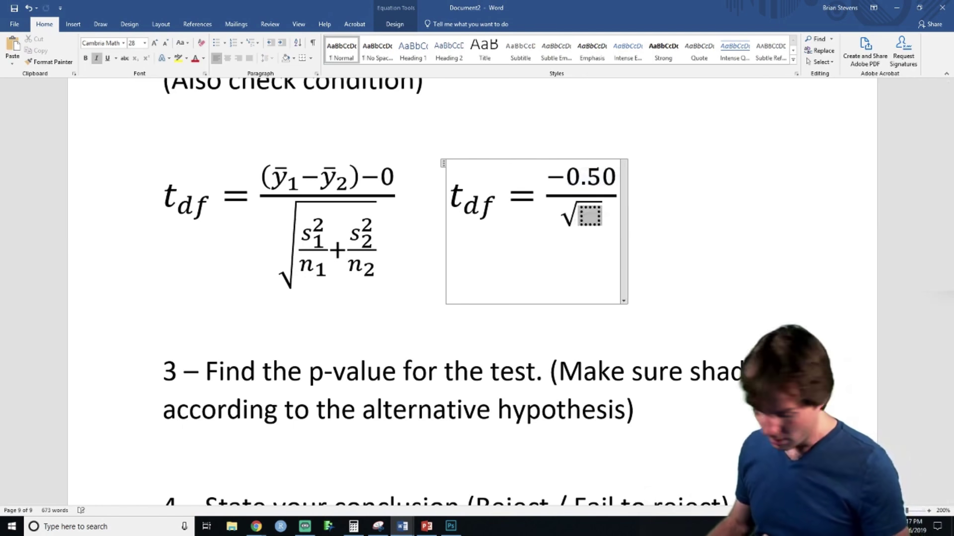
pyautogui.write('0.3333')
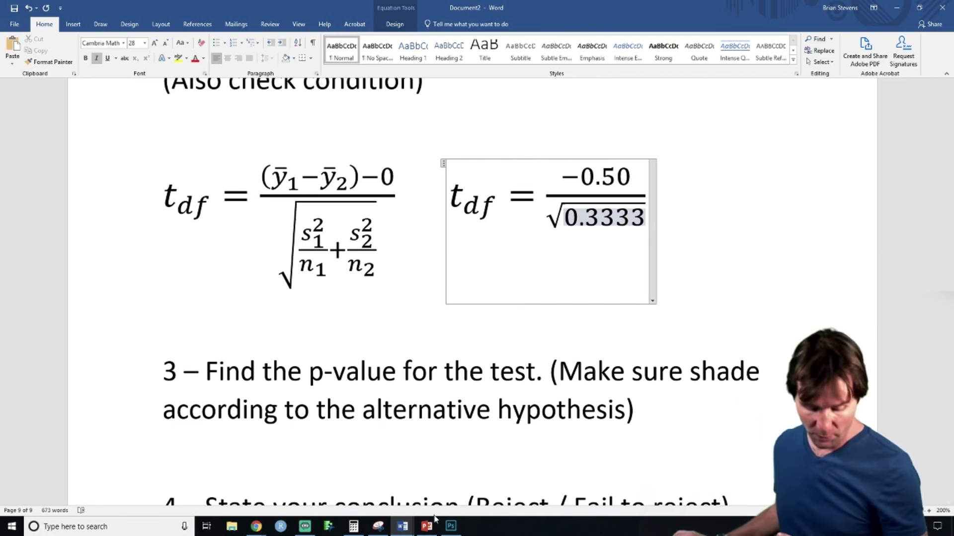
pyautogui.click(358, 530)
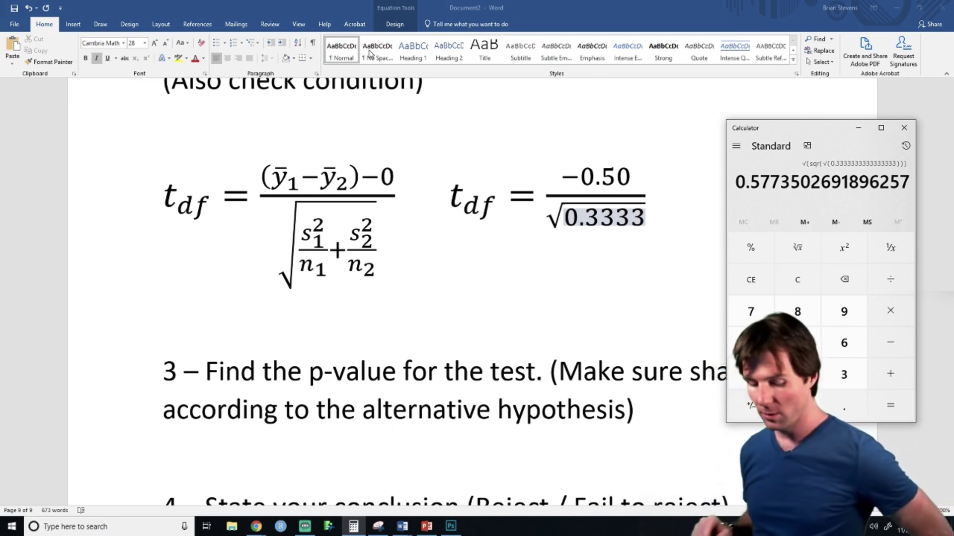
# - Replace the √0.3333 denominator with 0.577 and remove the t_df label
pyautogui.hotkey('alt', 'Tab')
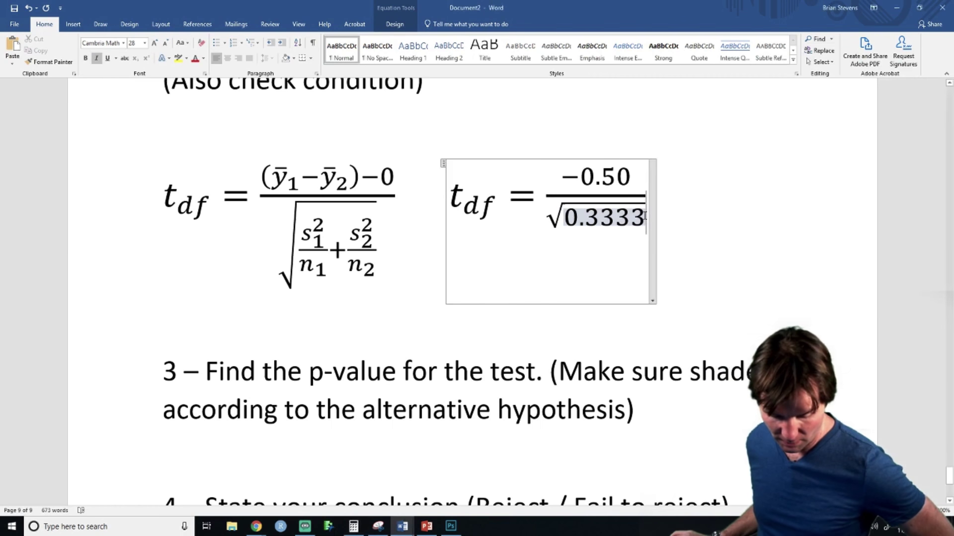
pyautogui.press('BackSpace')
pyautogui.press('BackSpace')
pyautogui.press('BackSpace')
pyautogui.press('BackSpace')
pyautogui.press('BackSpace')
pyautogui.press('BackSpace')
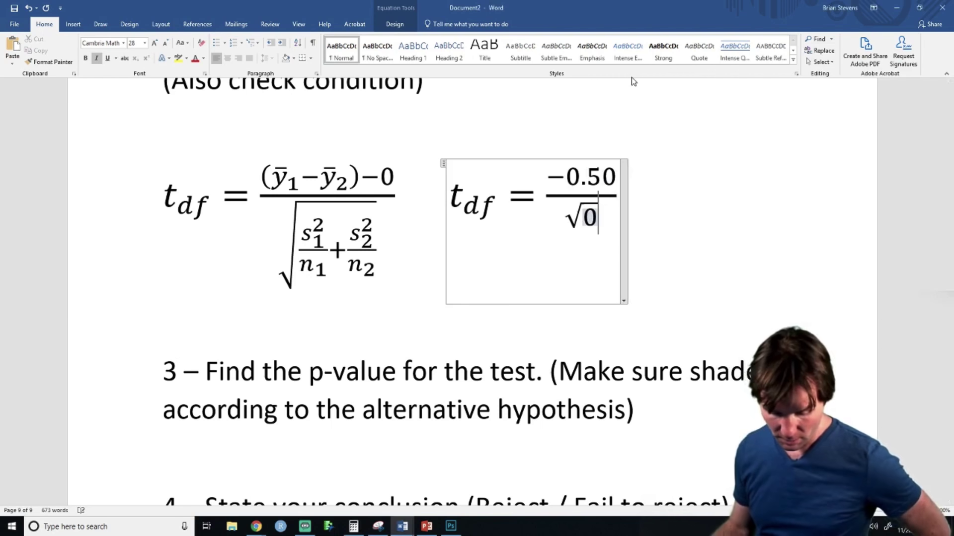
pyautogui.press('BackSpace')
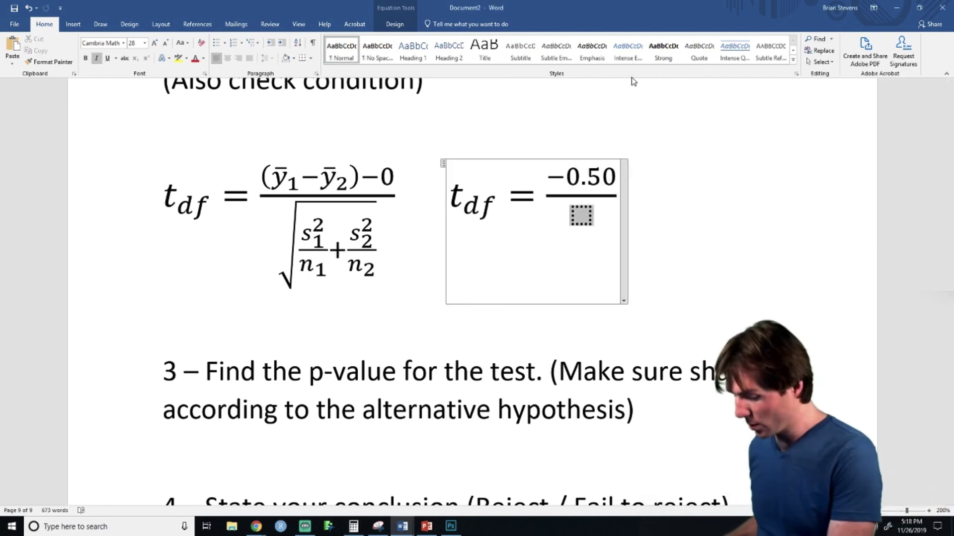
pyautogui.write('0.5773502691896257')
pyautogui.press('BackSpace')
pyautogui.press('BackSpace')
pyautogui.press('BackSpace')
pyautogui.press('BackSpace')
pyautogui.press('BackSpace')
pyautogui.press('BackSpace')
pyautogui.press('BackSpace')
pyautogui.press('BackSpace')
pyautogui.press('BackSpace')
pyautogui.press('BackSpace')
pyautogui.press('BackSpace')
pyautogui.press('BackSpace')
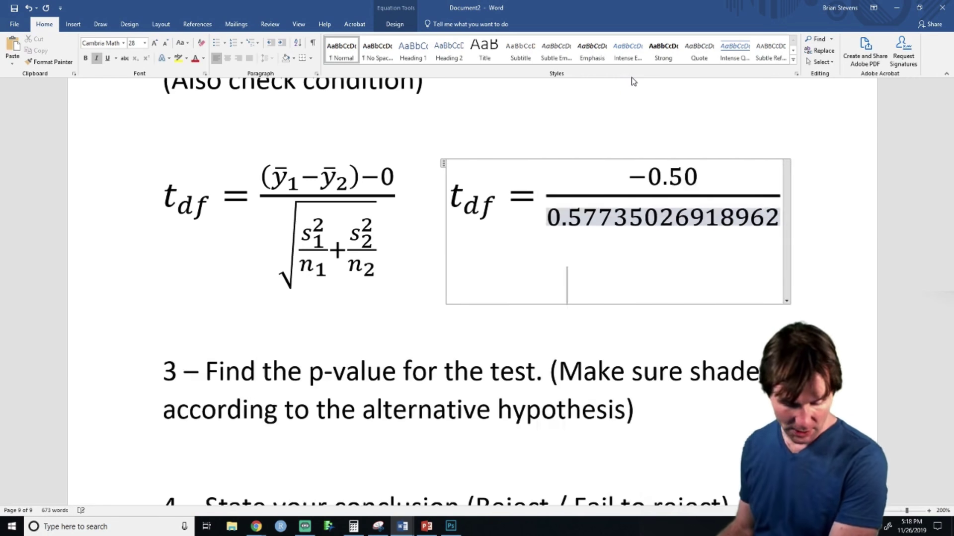
pyautogui.press('BackSpace')
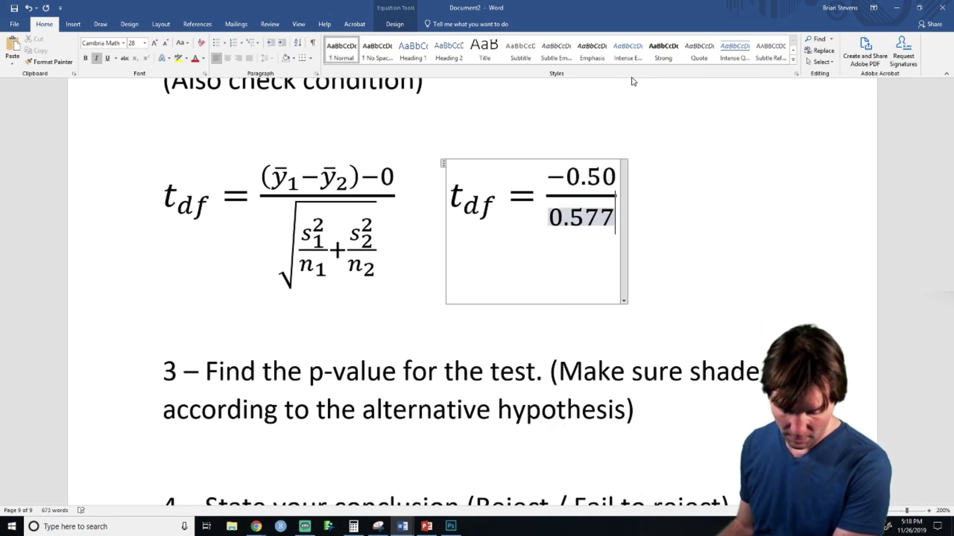
pyautogui.click(657, 265)
pyautogui.click(500, 203)
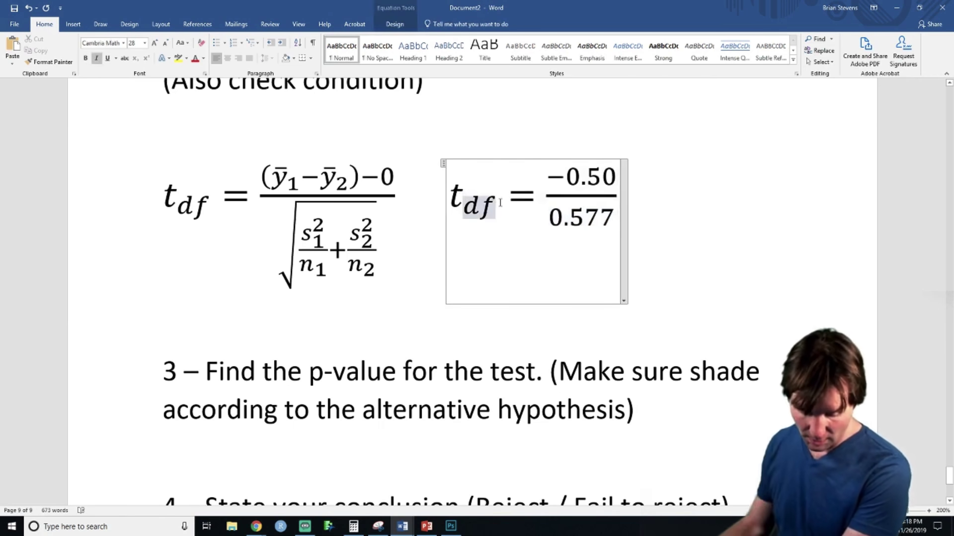
pyautogui.press('BackSpace')
pyautogui.press('BackSpace')
pyautogui.press('BackSpace')
pyautogui.press('BackSpace')
pyautogui.press('BackSpace')
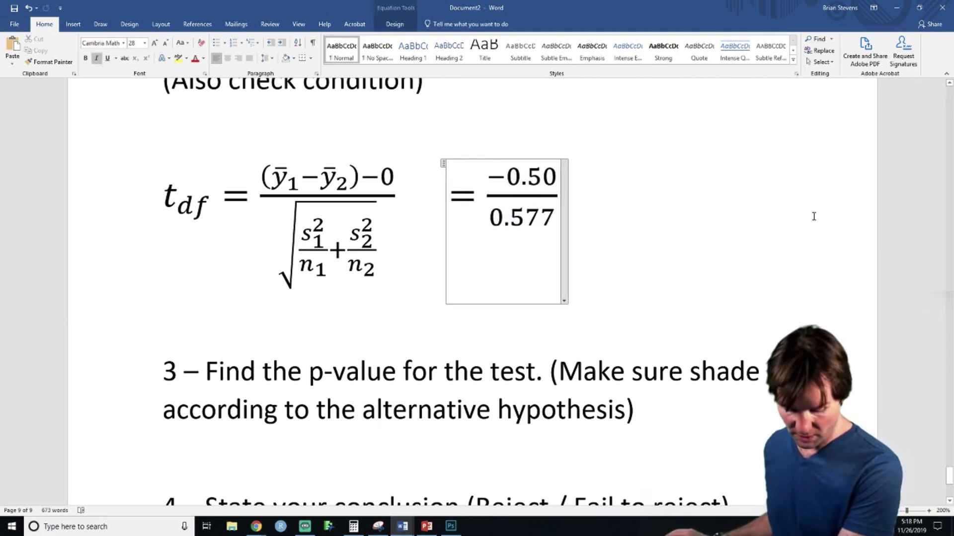
# - Compute 0.50 / 0.5773502691896257 in Calculator and set the equation's left side to −0.866
pyautogui.click(353, 526)
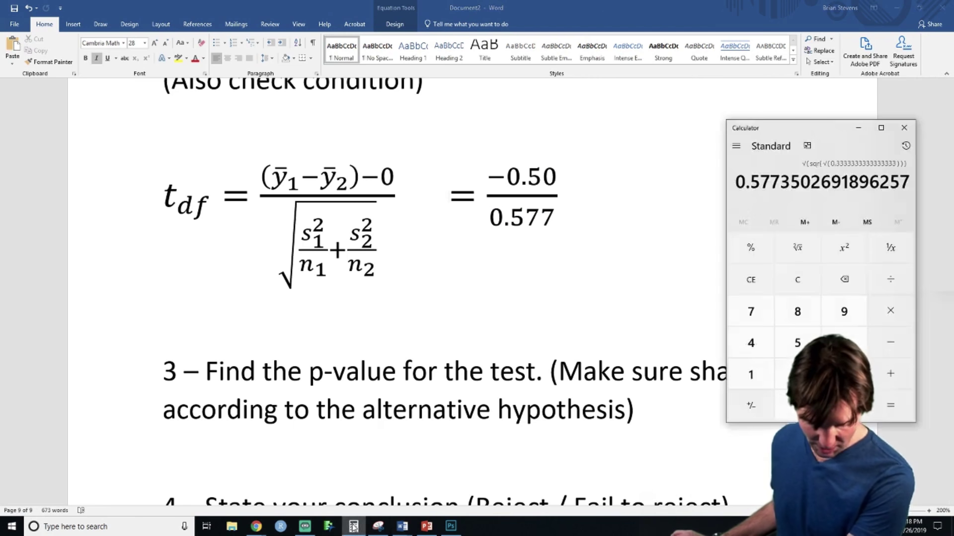
pyautogui.write('0.50')
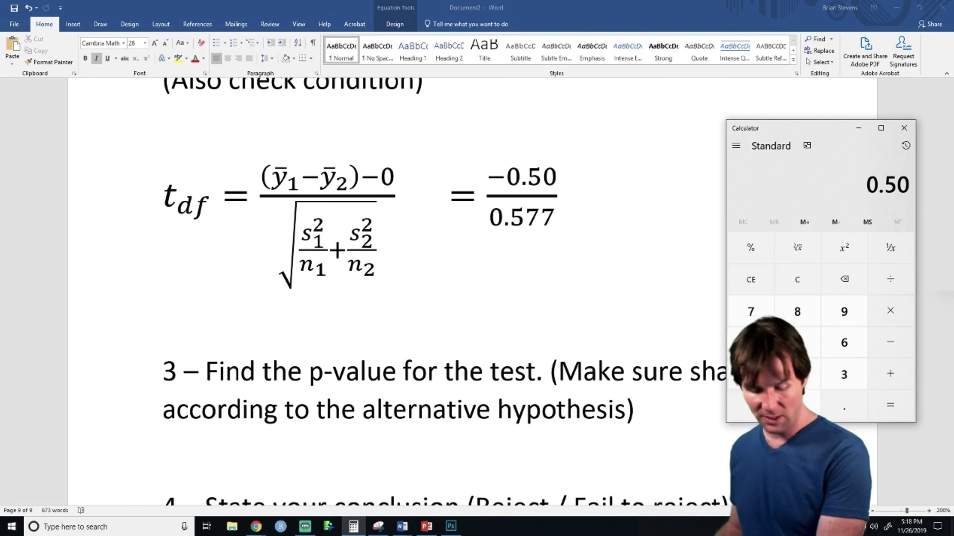
pyautogui.press('/')
pyautogui.write('0.5773502691896257')
pyautogui.press('Return')
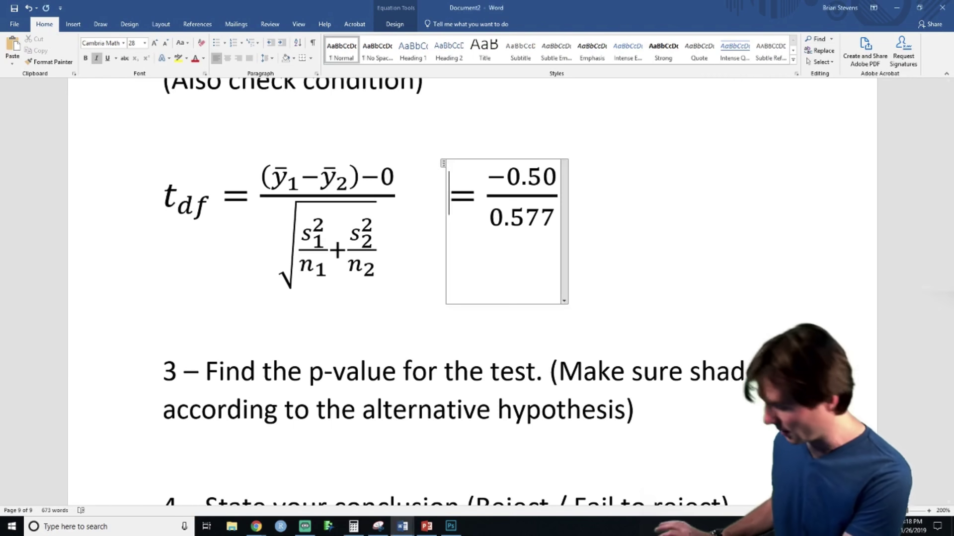
pyautogui.write('-0. ')
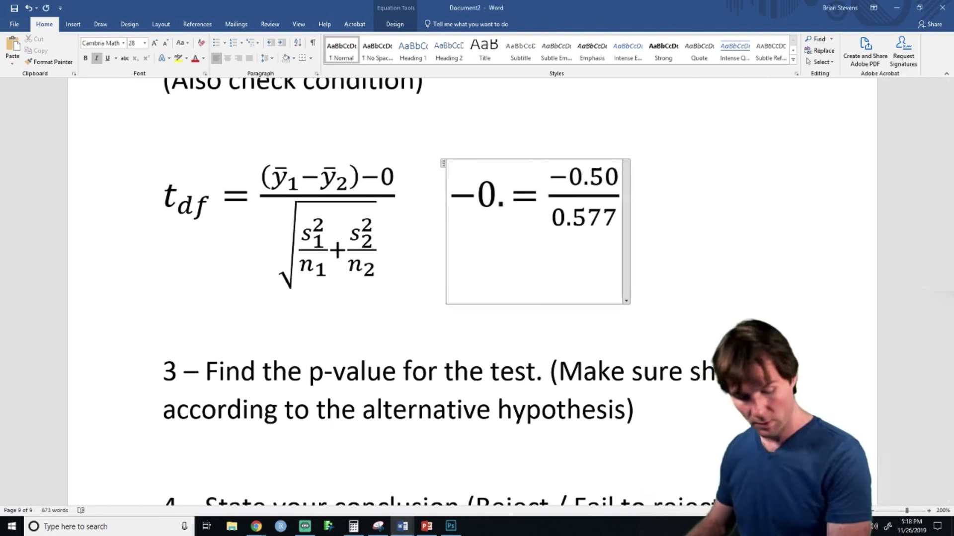
pyautogui.write('866')
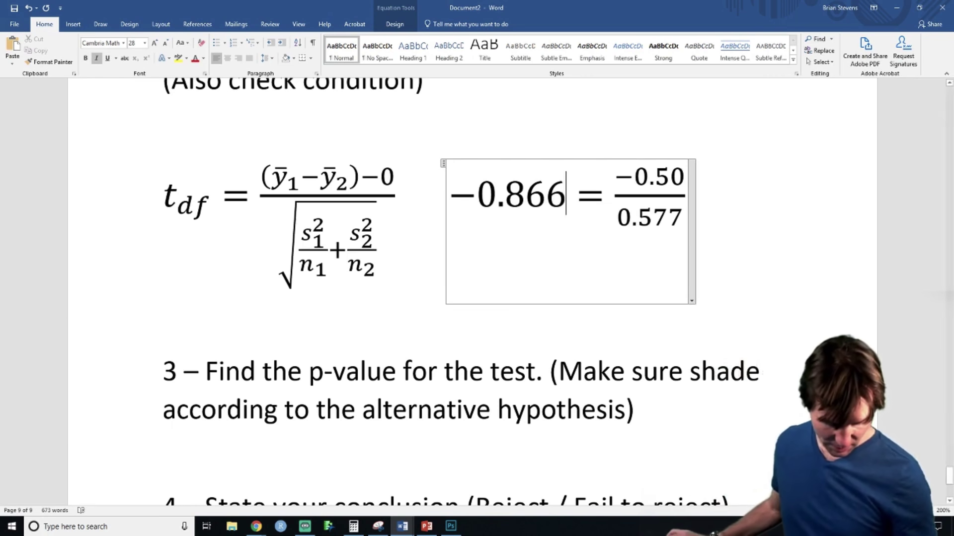
pyautogui.click(353, 526)
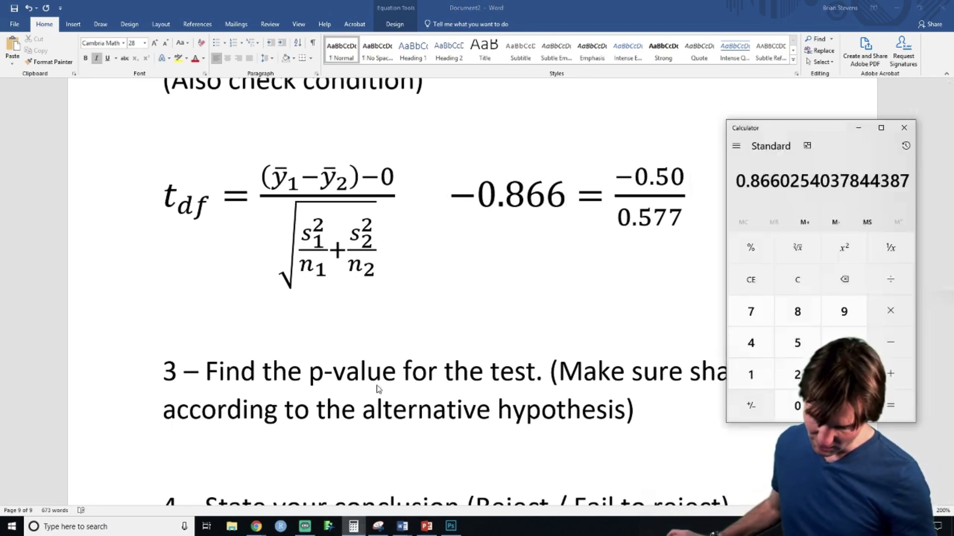
pyautogui.click(549, 194)
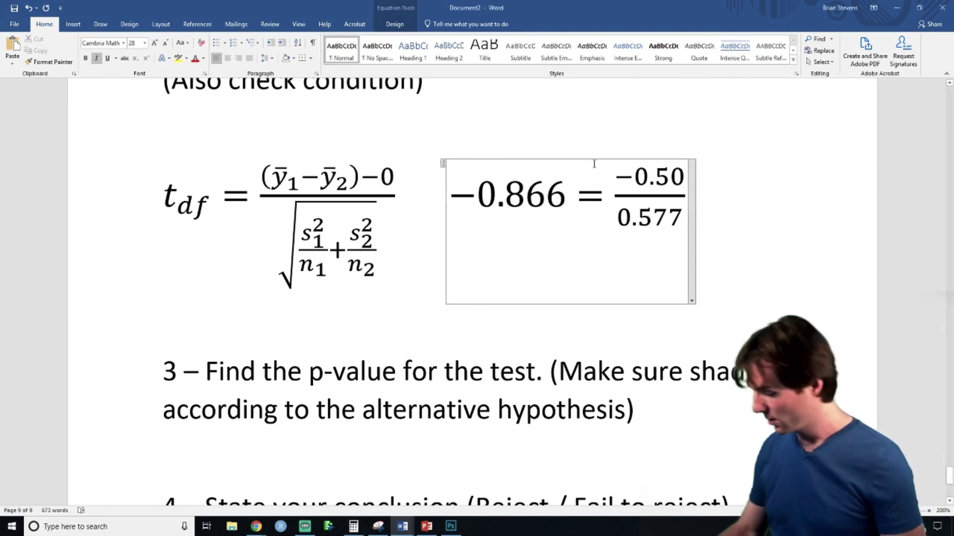
pyautogui.press('BackSpace')
pyautogui.write('8')
pyautogui.press('BackSpace')
pyautogui.press('BackSpace')
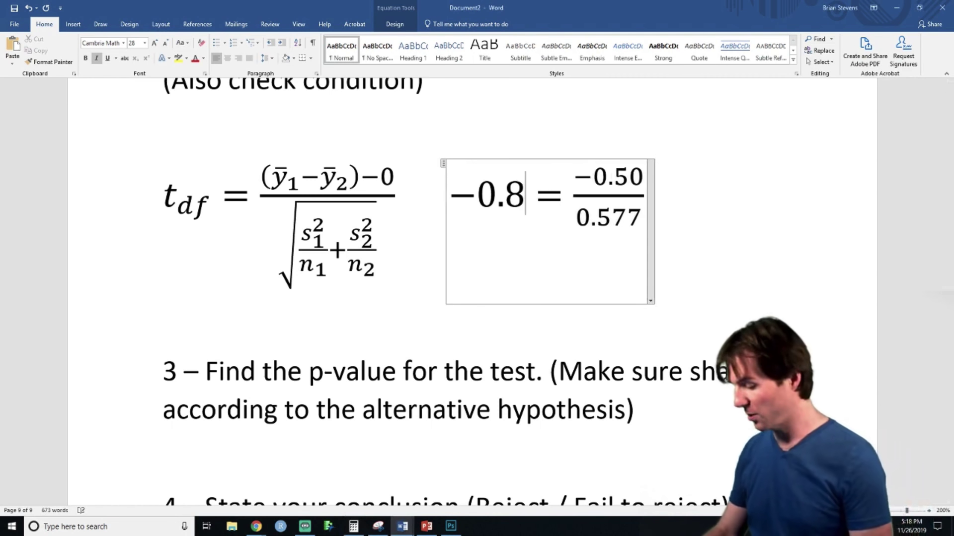
pyautogui.write('66')
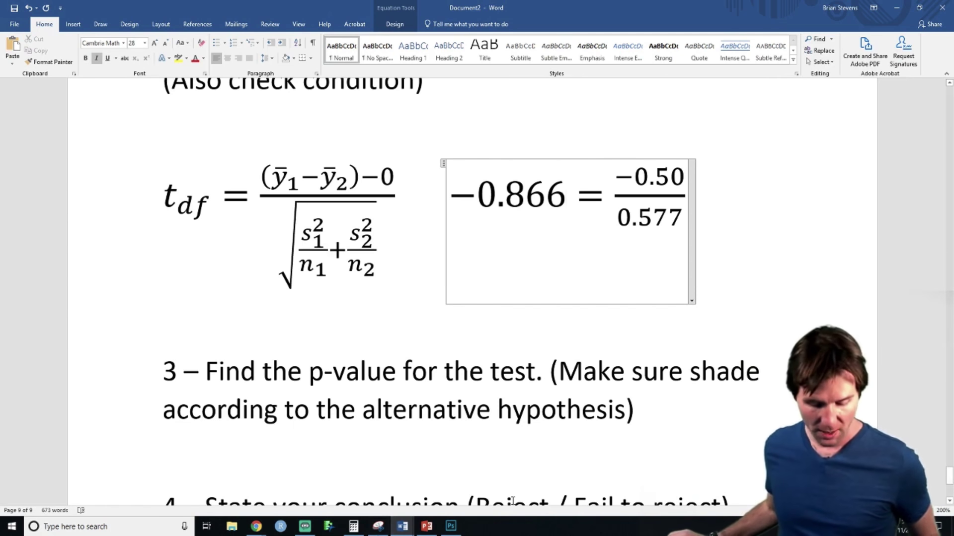
# - Add blank lines after step 3's text
pyautogui.scroll(-2, 547, 477)
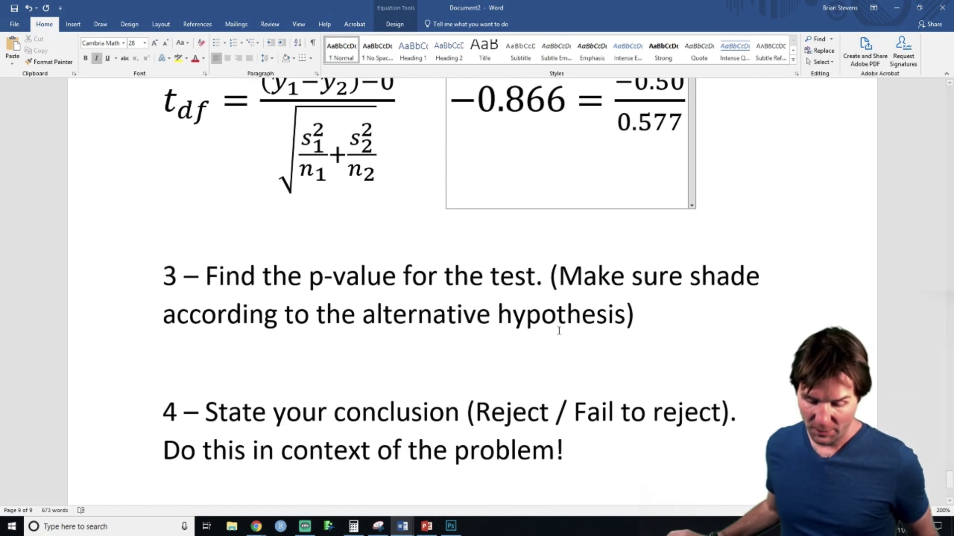
pyautogui.click(647, 309)
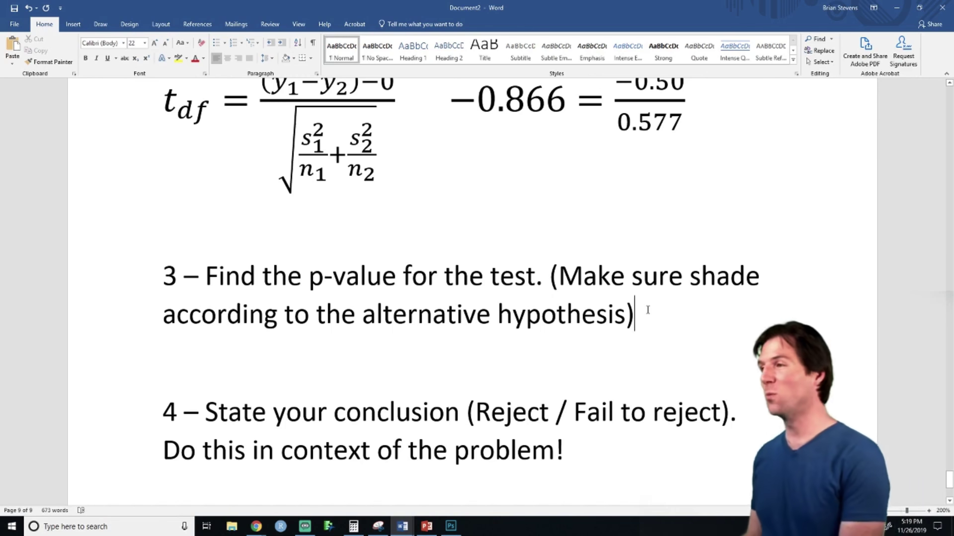
pyautogui.press('Return')
pyautogui.press('Return')
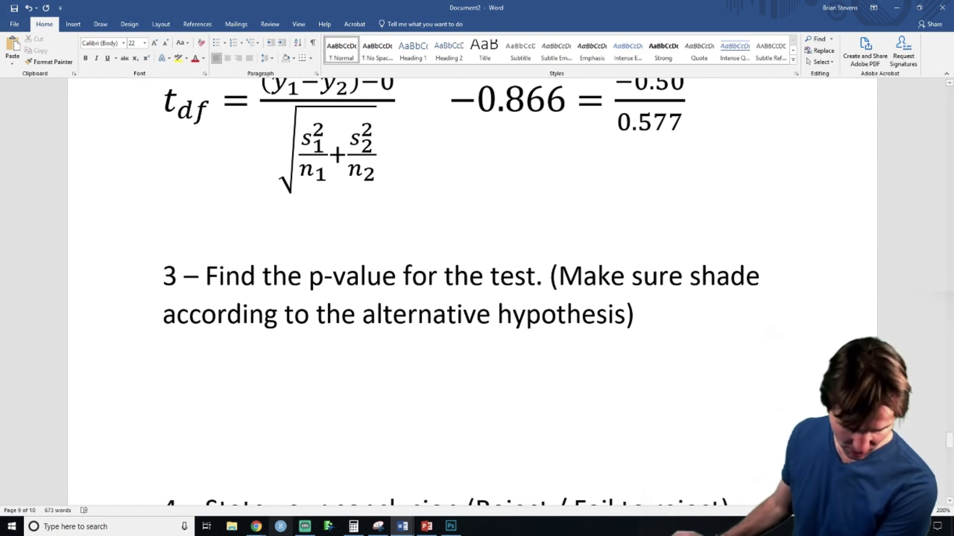
# - From the StatDistributions tab, search Google for 'two sample t test degrees of freedom calculator'
pyautogui.moveTo(255, 532)
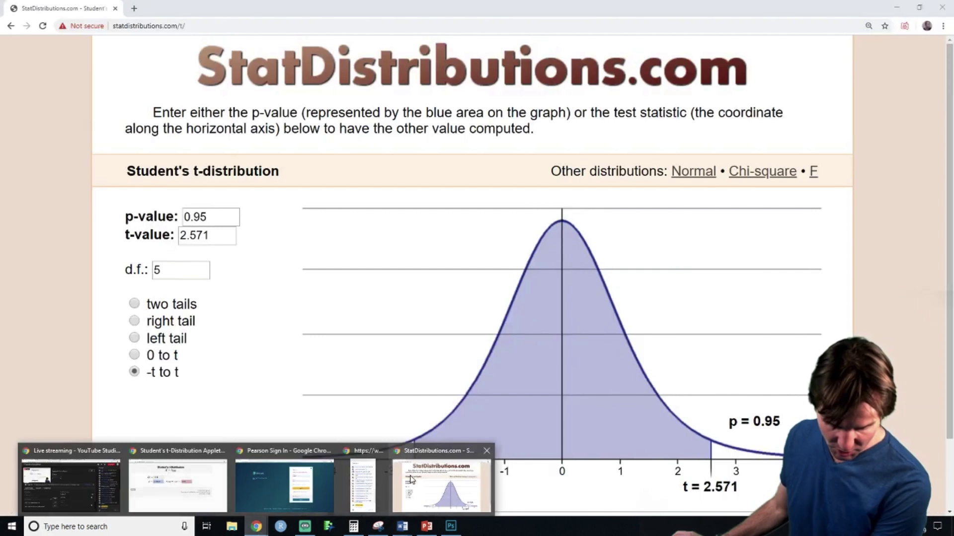
pyautogui.click(411, 479)
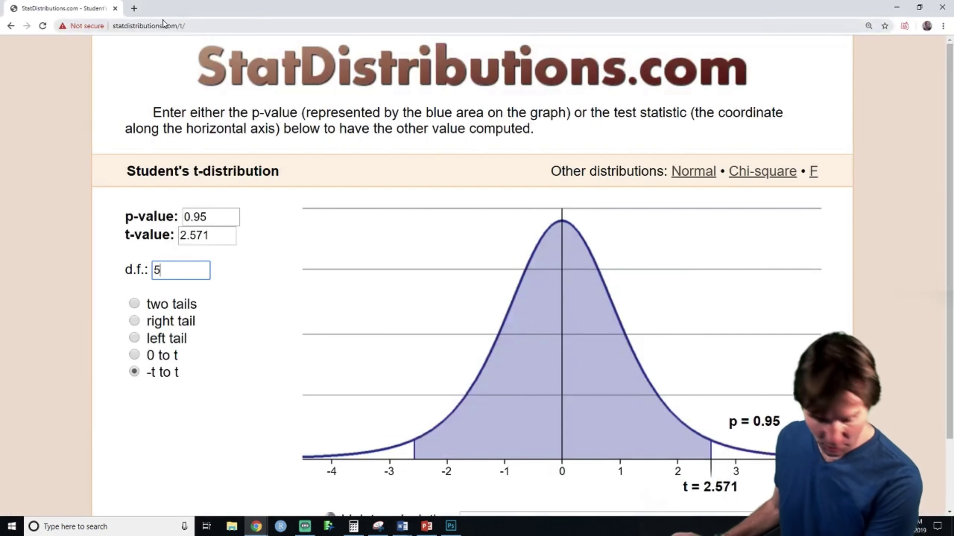
pyautogui.write('two')
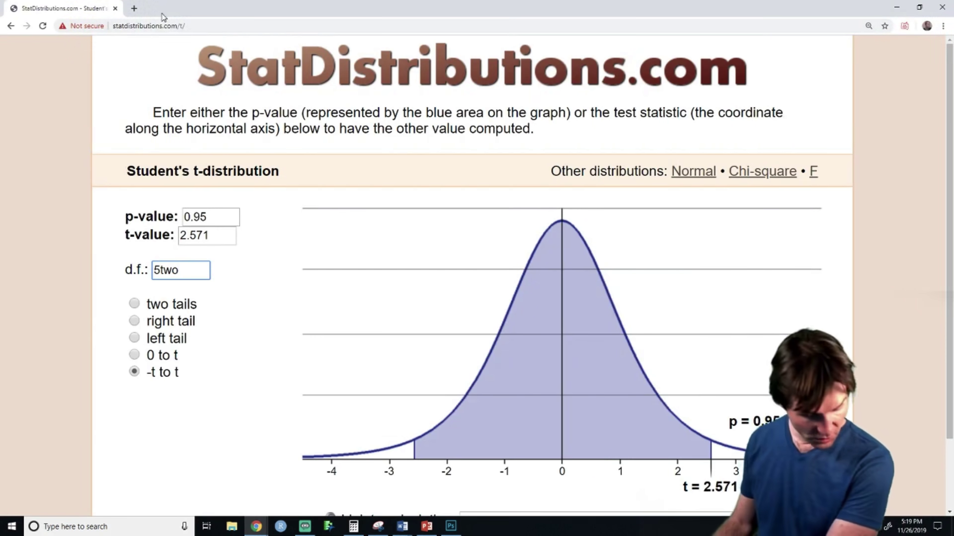
pyautogui.hotkey('ctrl', 'l')
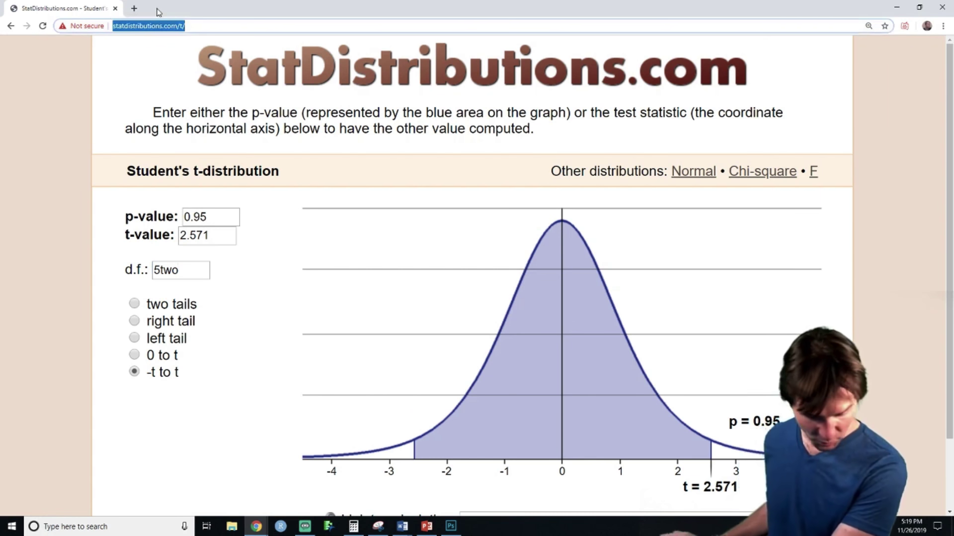
pyautogui.write('two sample t test degrees of freedom formula')
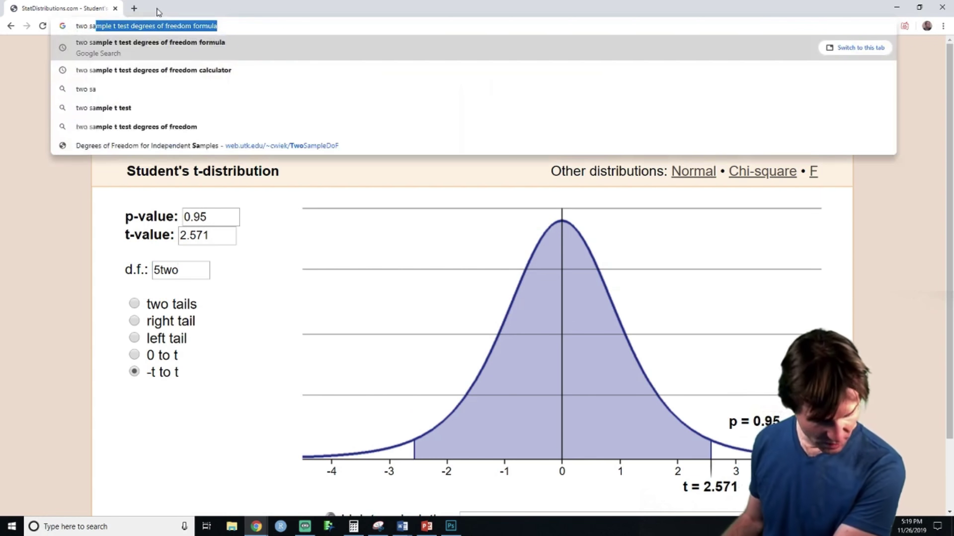
pyautogui.press('Down')
pyautogui.press('Return')
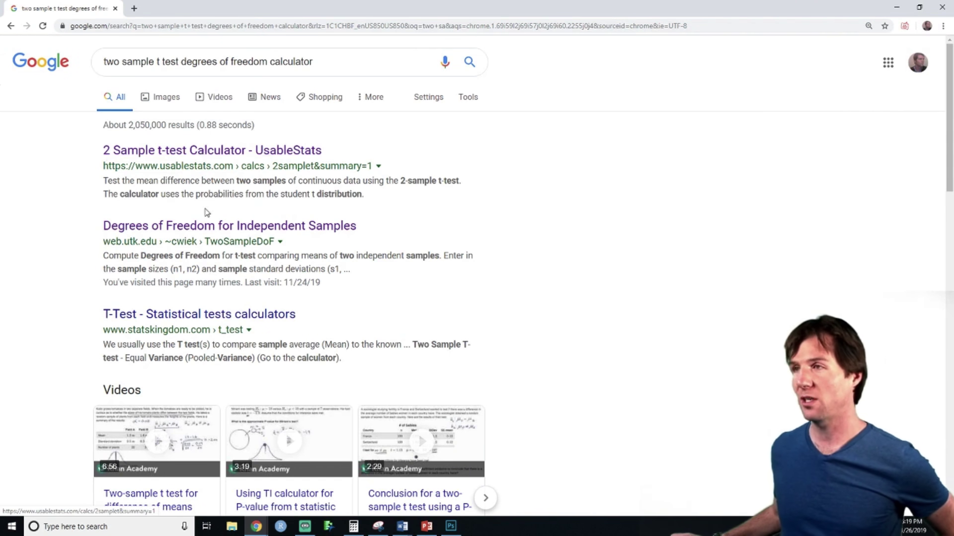
# - Compute DF 169.4484 on the UTK calculator from n1 120, n2 80, s1 4, s2 4
pyautogui.click(191, 225)
pyautogui.click(87, 167)
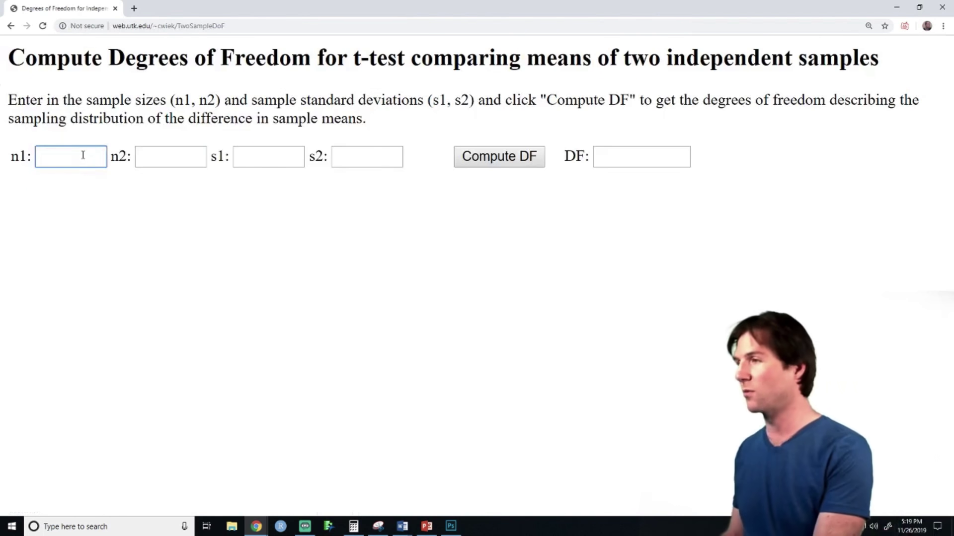
pyautogui.write('120')
pyautogui.press('Tab')
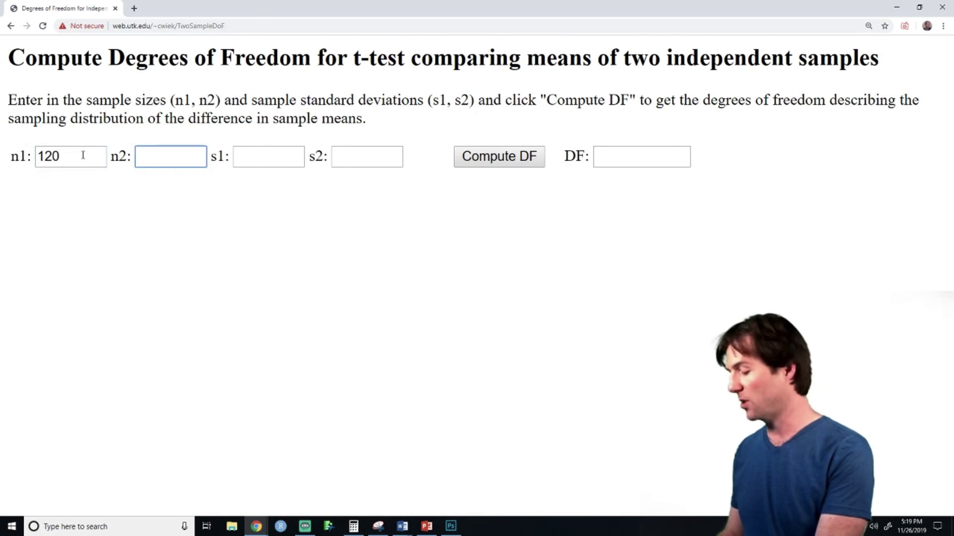
pyautogui.write('80')
pyautogui.press('Tab')
pyautogui.write('4')
pyautogui.press('Tab')
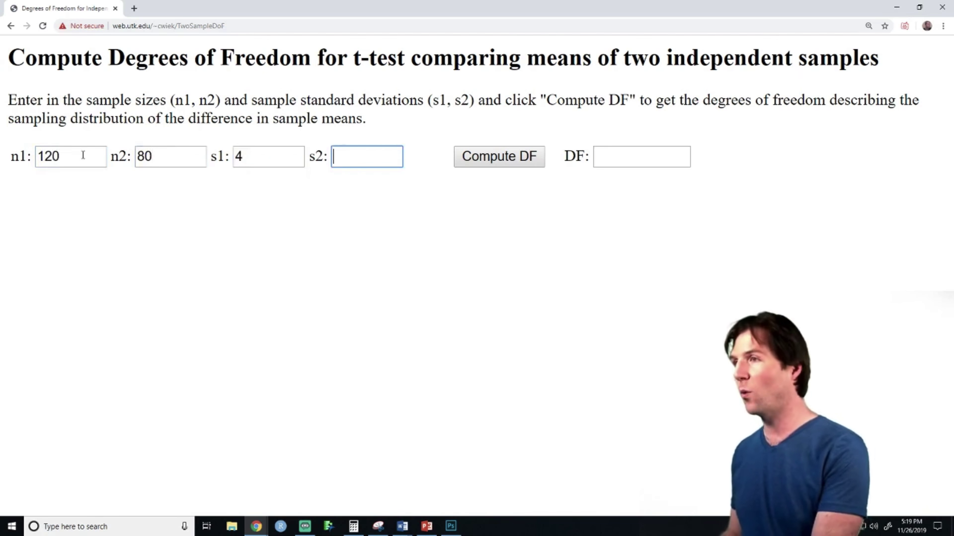
pyautogui.write('4')
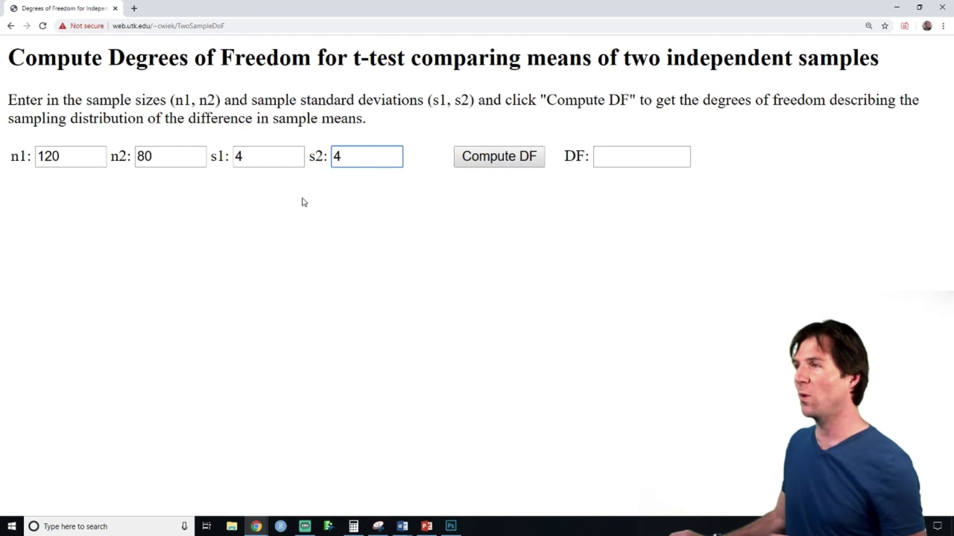
pyautogui.click(504, 157)
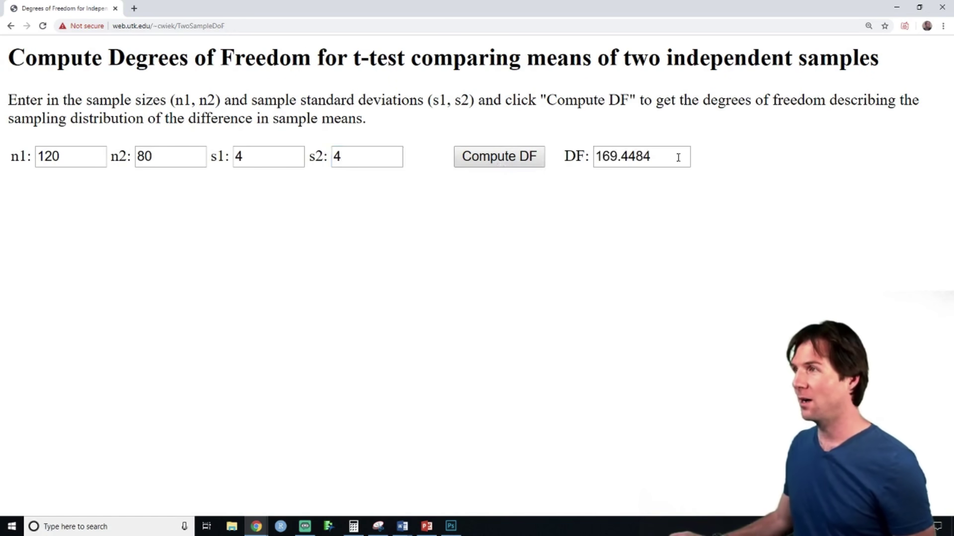
pyautogui.click(521, 163)
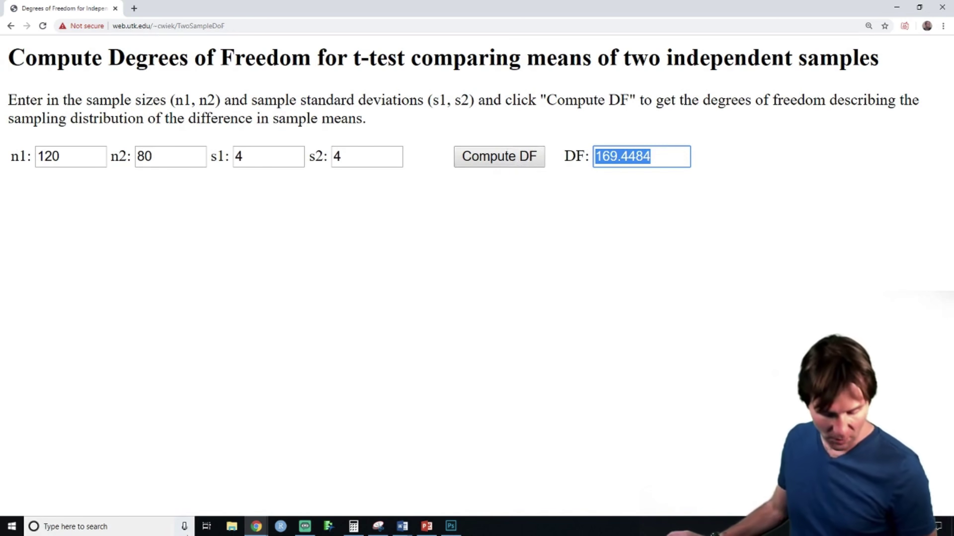
pyautogui.click(11, 27)
# - On StatDistributions, enter 169.4 df and t = -0.86 with the left tail, giving p = 0.196
pyautogui.click(11, 27)
pyautogui.moveTo(190, 274); pyautogui.dragTo(118, 270)
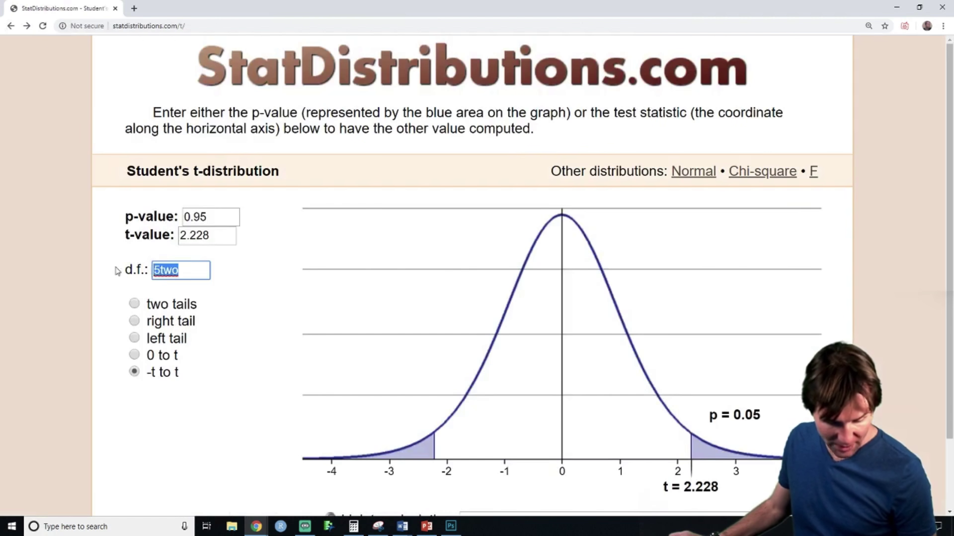
pyautogui.write('169.4')
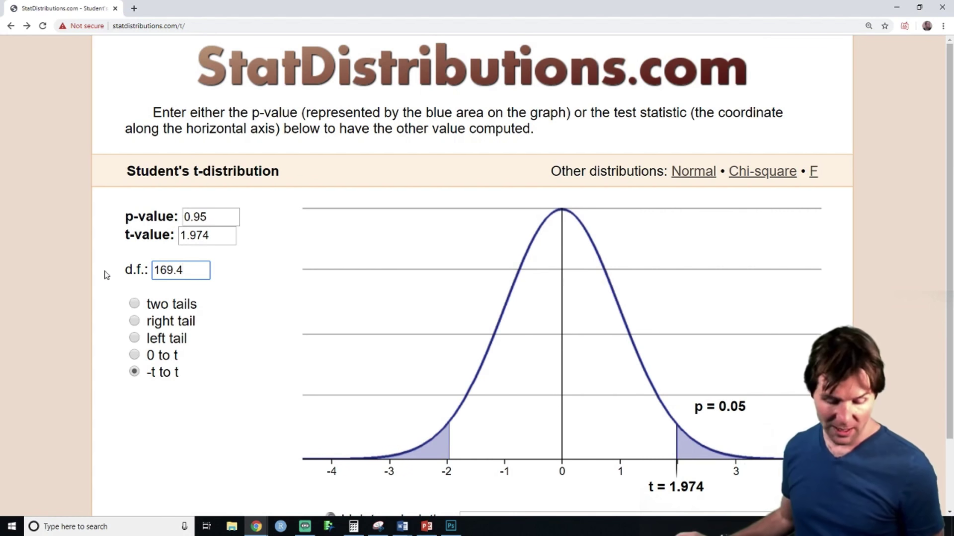
pyautogui.click(157, 237)
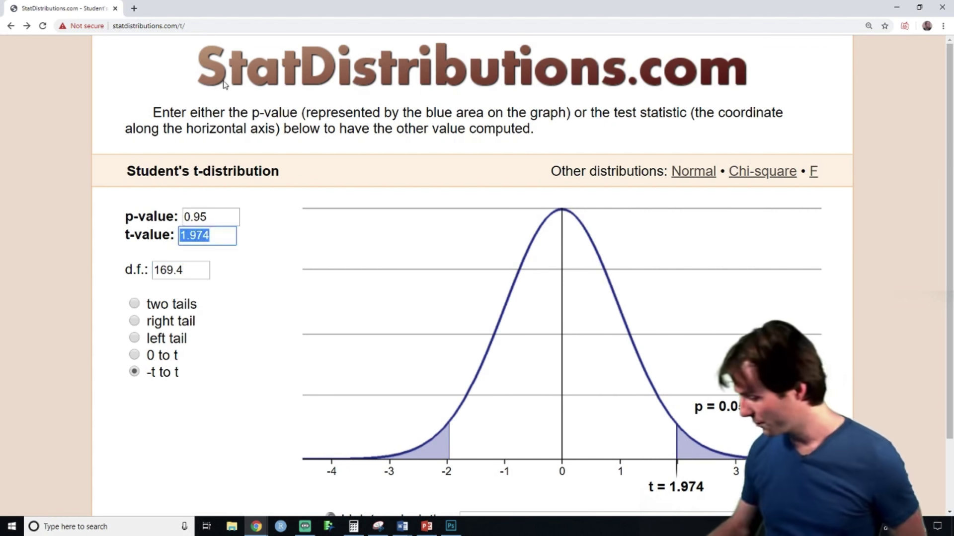
pyautogui.write('-0')
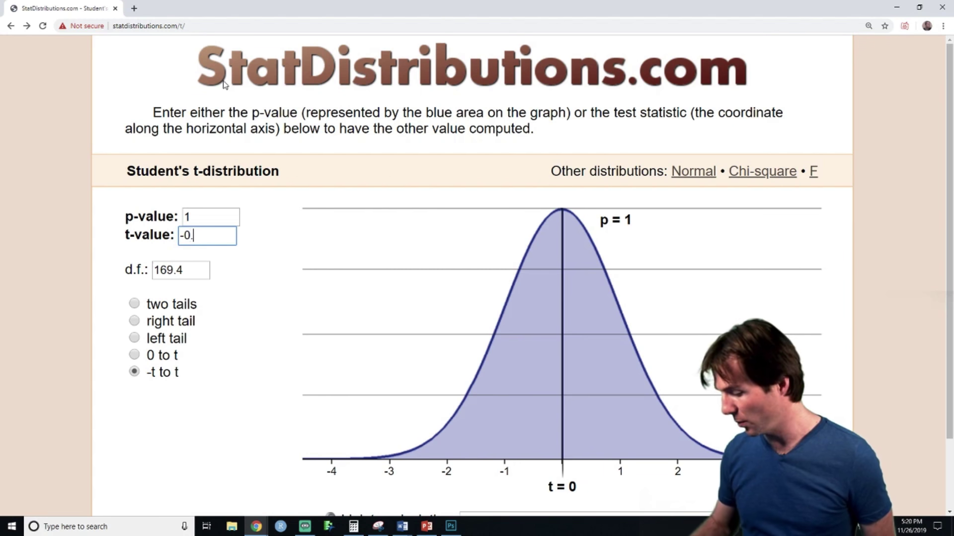
pyautogui.write('.')
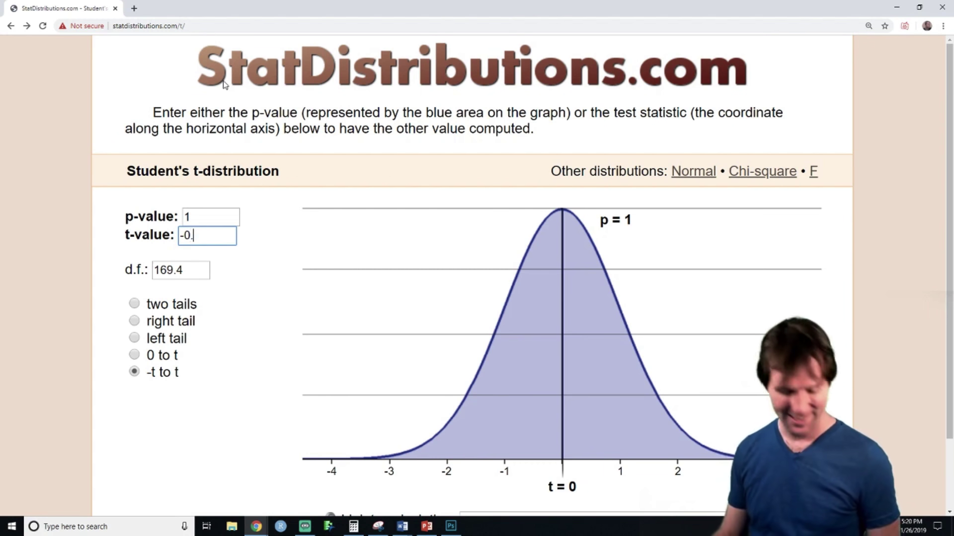
pyautogui.write('86')
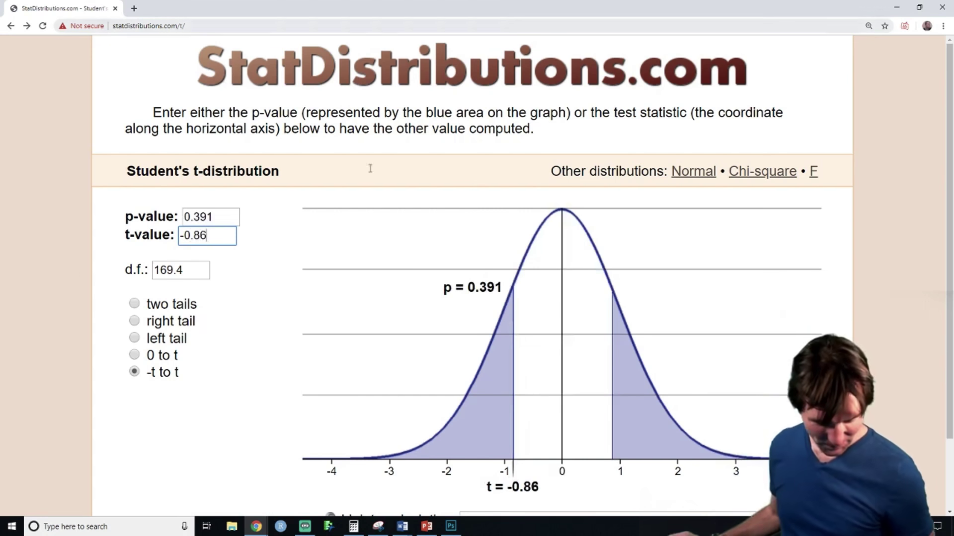
pyautogui.click(135, 338)
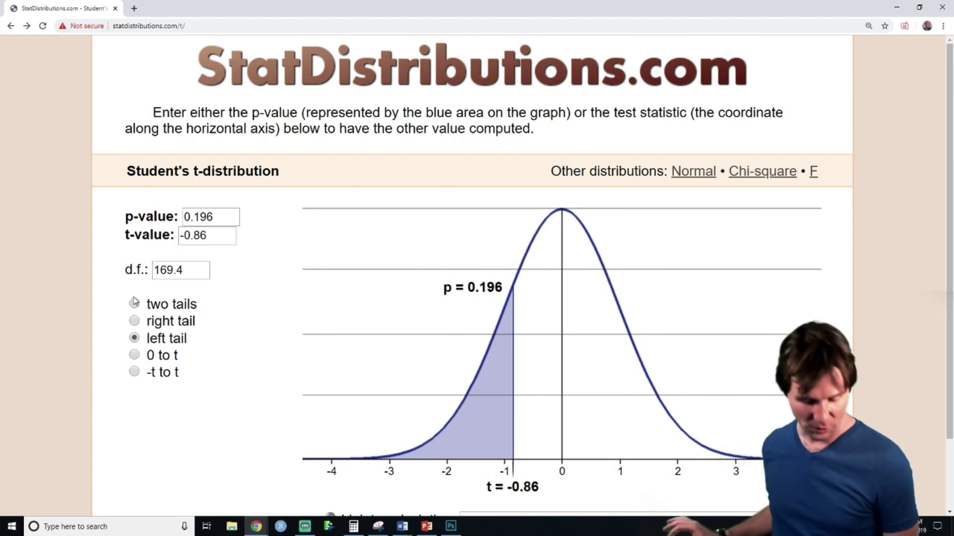
# - Return to the Word document at step 3
pyautogui.click(404, 527)
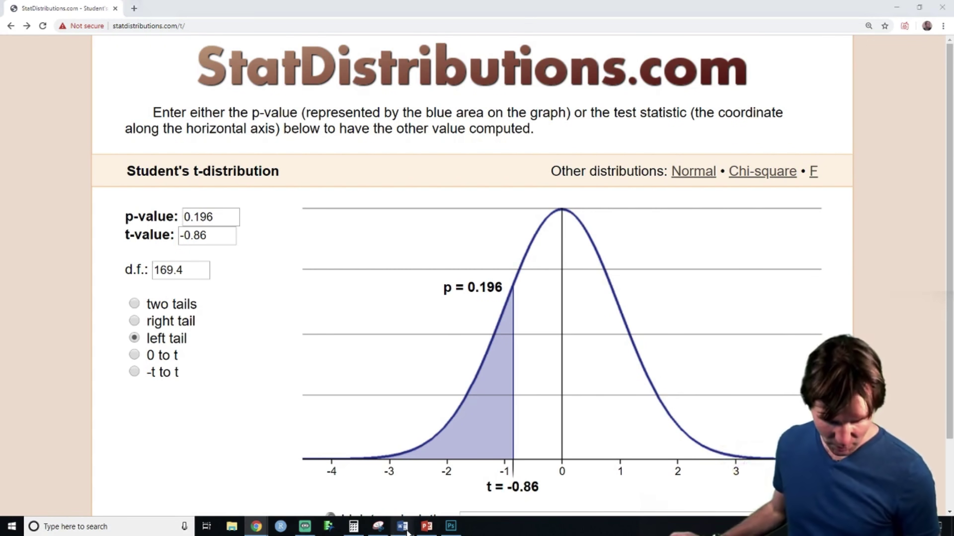
pyautogui.click(447, 477)
pyautogui.scroll(-3, 406, 296)
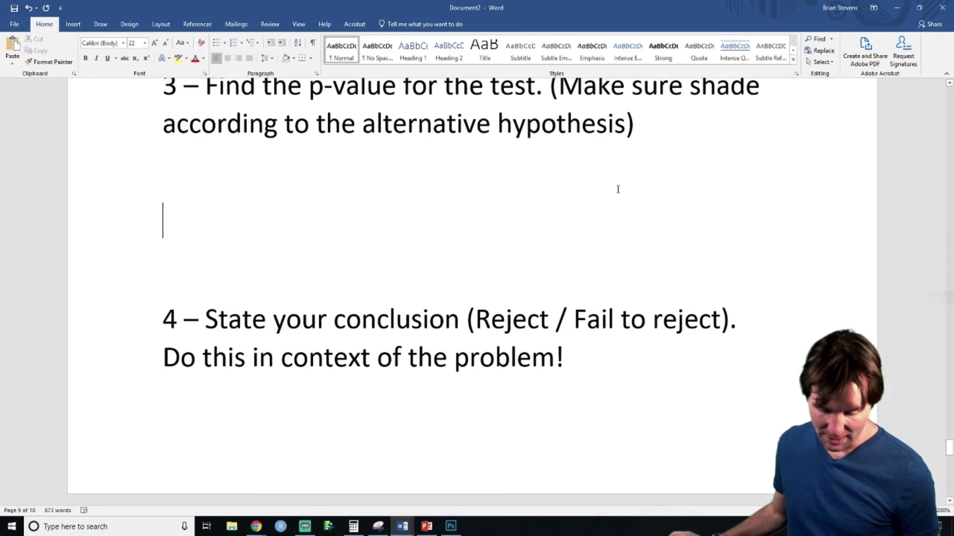
# - Below step 3, sketch a dark blue bell curve over an axis labelled -3 to 3
pyautogui.click(639, 151)
pyautogui.hotkey('ctrl', 'v')
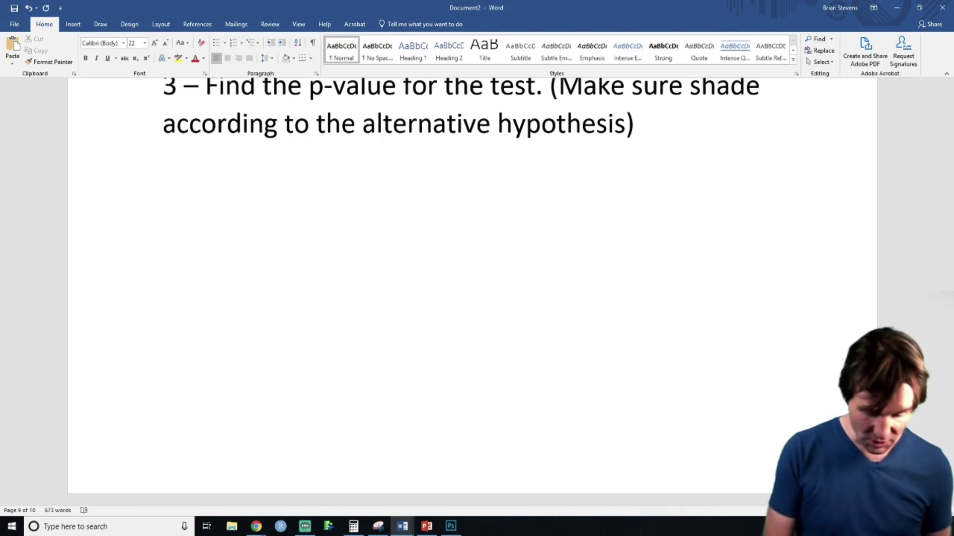
pyautogui.click(101, 24)
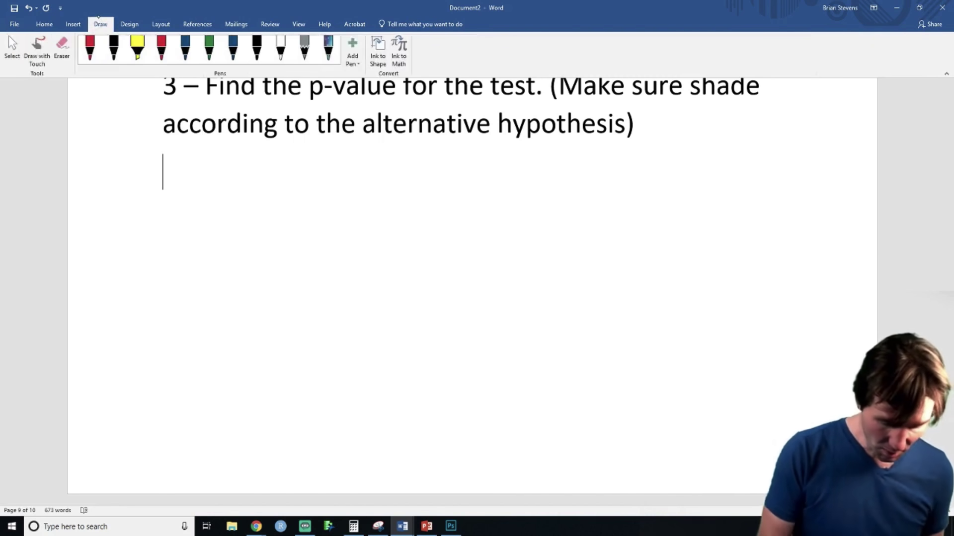
pyautogui.click(185, 48)
pyautogui.moveTo(196, 348)
pyautogui.mouseDown()
pyautogui.moveTo(255, 332)
pyautogui.moveTo(356, 271)
pyautogui.moveTo(479, 174)
pyautogui.moveTo(593, 186)
pyautogui.moveTo(738, 318)
pyautogui.moveTo(792, 332)
pyautogui.mouseUp()
pyautogui.moveTo(197, 369)
pyautogui.mouseDown()
pyautogui.moveTo(405, 356)
pyautogui.moveTo(800, 373)
pyautogui.mouseUp()
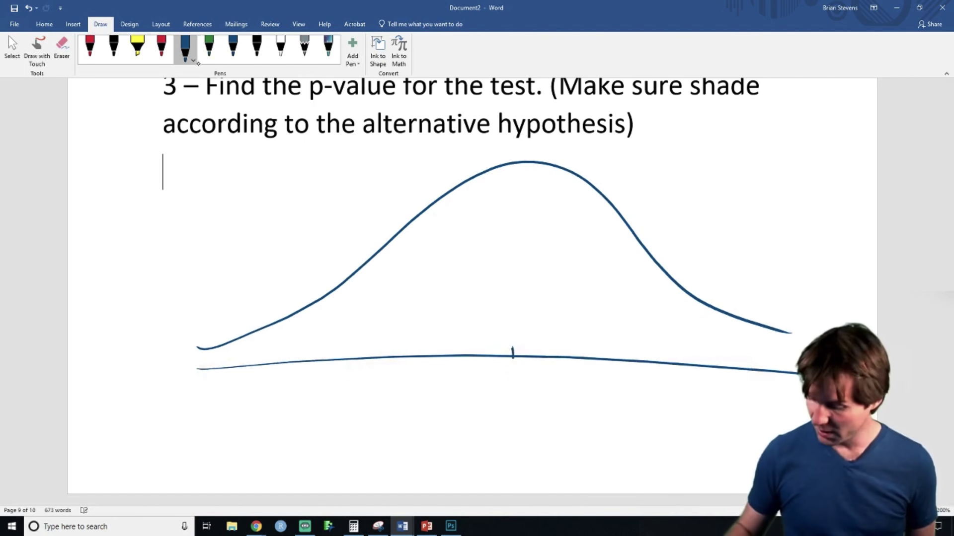
pyautogui.hotkey('ctrl', 'z')
pyautogui.hotkey('ctrl', 'z')
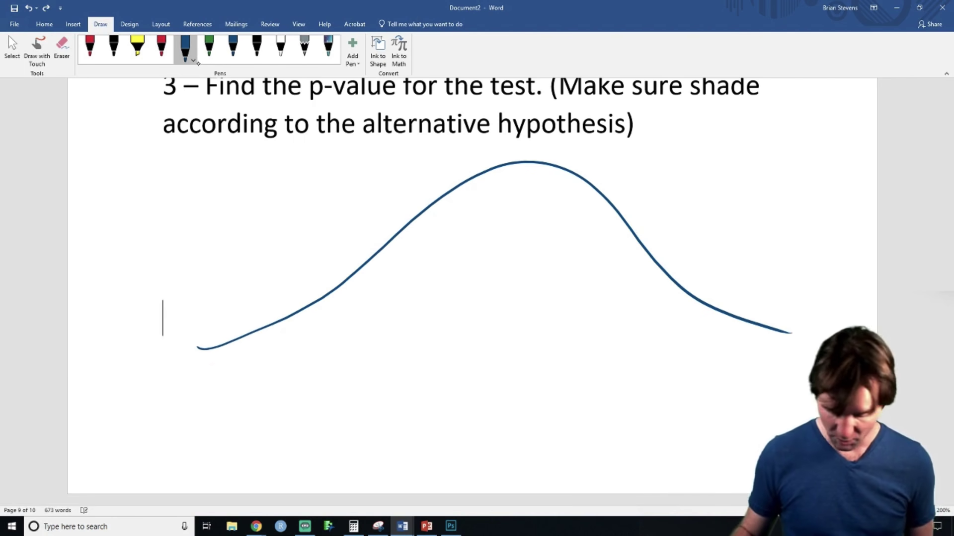
pyautogui.moveTo(183, 354)
pyautogui.mouseDown()
pyautogui.moveTo(430, 345)
pyautogui.moveTo(810, 364)
pyautogui.mouseUp()
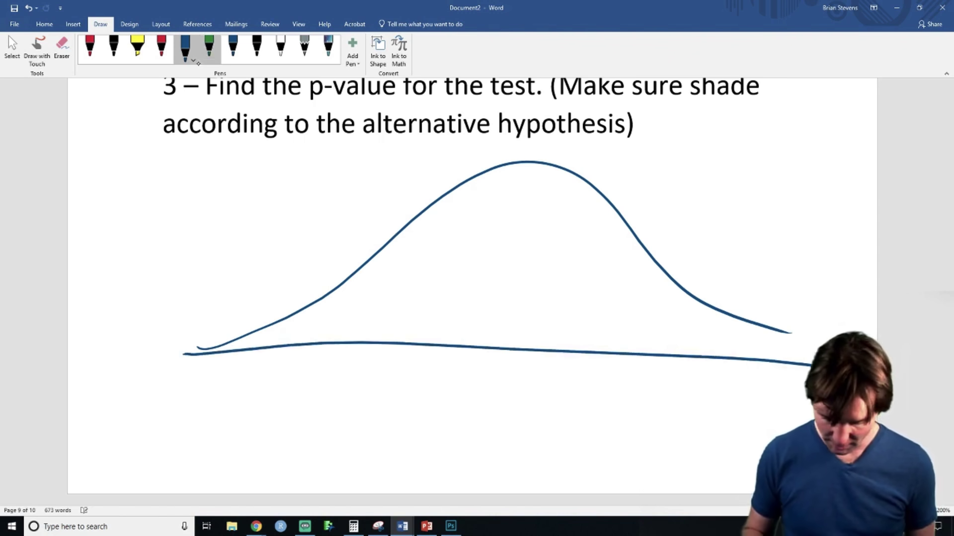
pyautogui.moveTo(528, 336); pyautogui.dragTo(527, 377)
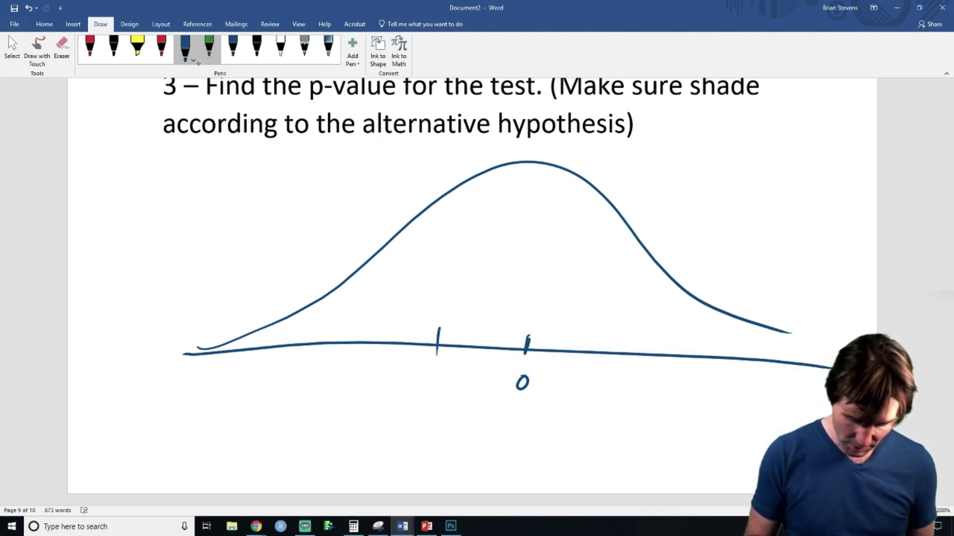
pyautogui.moveTo(349, 368); pyautogui.dragTo(364, 385)
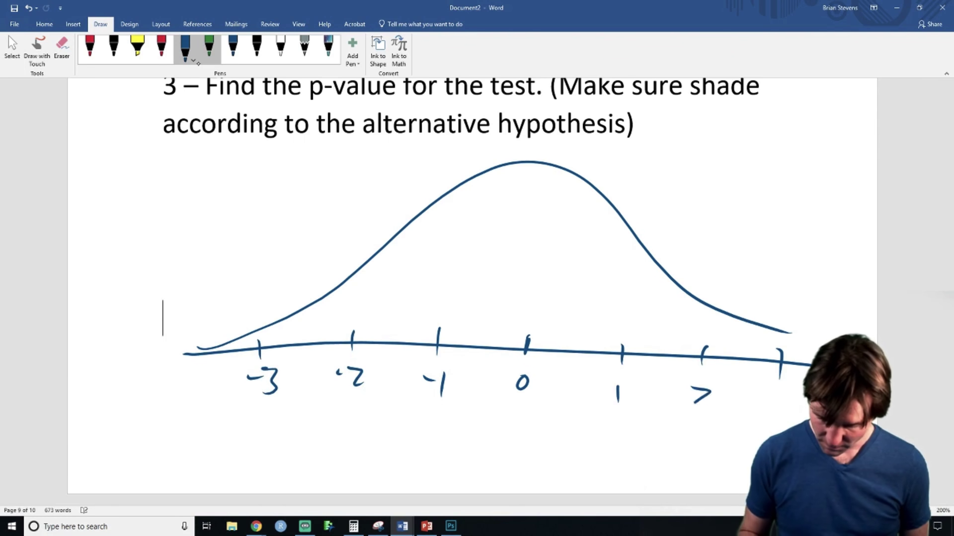
# - Mark -0.866 with a red line and shade the curve's left tail yellow
pyautogui.click(161, 46)
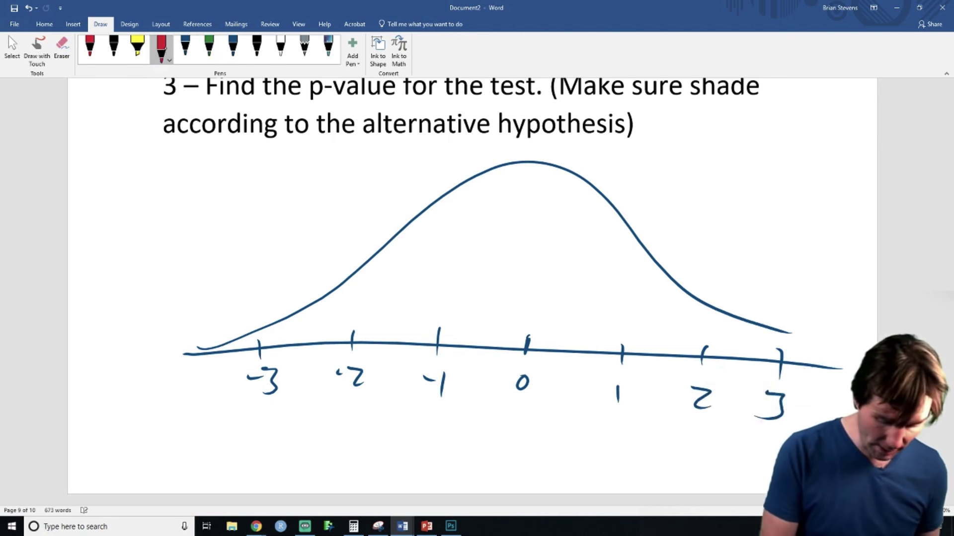
pyautogui.click(90, 46)
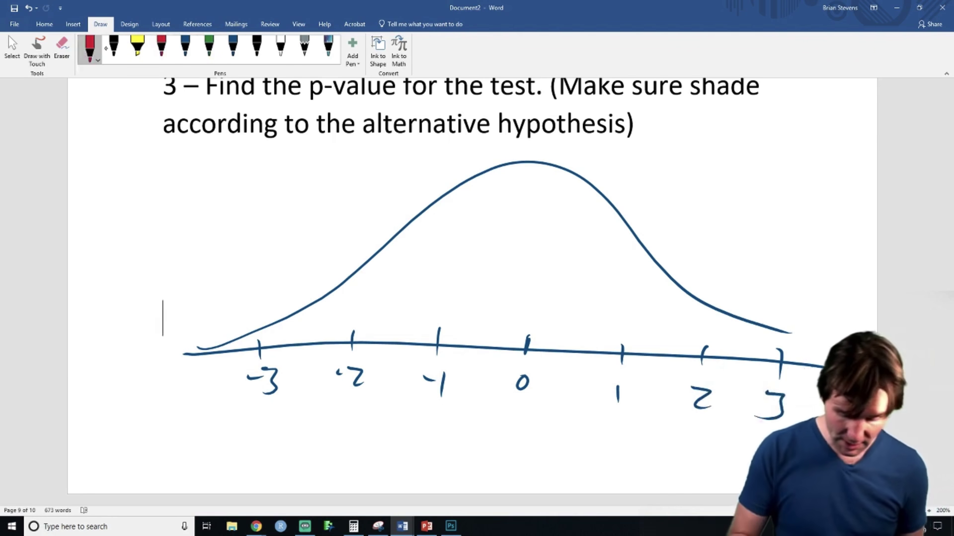
pyautogui.moveTo(460, 333); pyautogui.dragTo(478, 172)
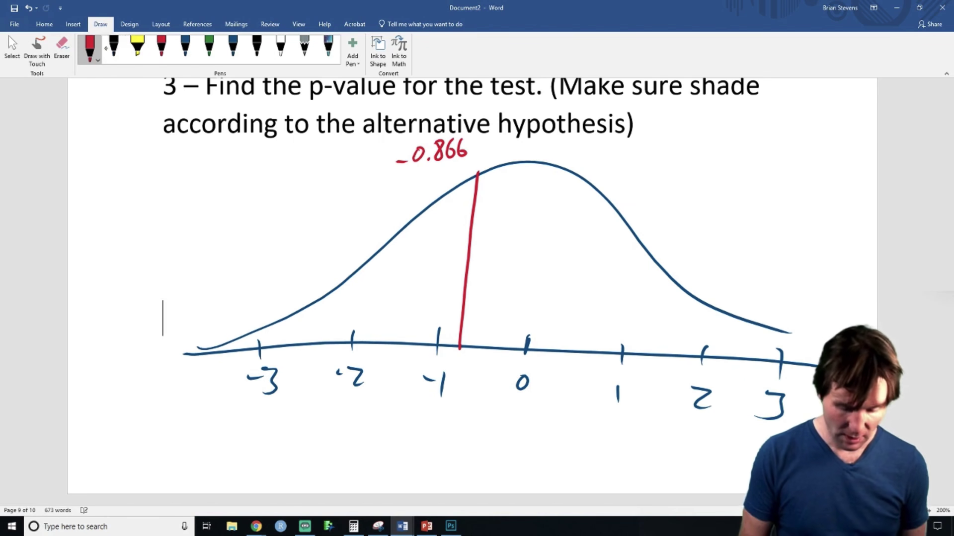
pyautogui.click(137, 46)
pyautogui.moveTo(249, 342)
pyautogui.mouseDown()
pyautogui.moveTo(407, 231)
pyautogui.moveTo(462, 174)
pyautogui.moveTo(440, 318)
pyautogui.moveTo(478, 192)
pyautogui.moveTo(453, 343)
pyautogui.moveTo(427, 300)
pyautogui.moveTo(368, 330)
pyautogui.moveTo(458, 346)
pyautogui.mouseUp()
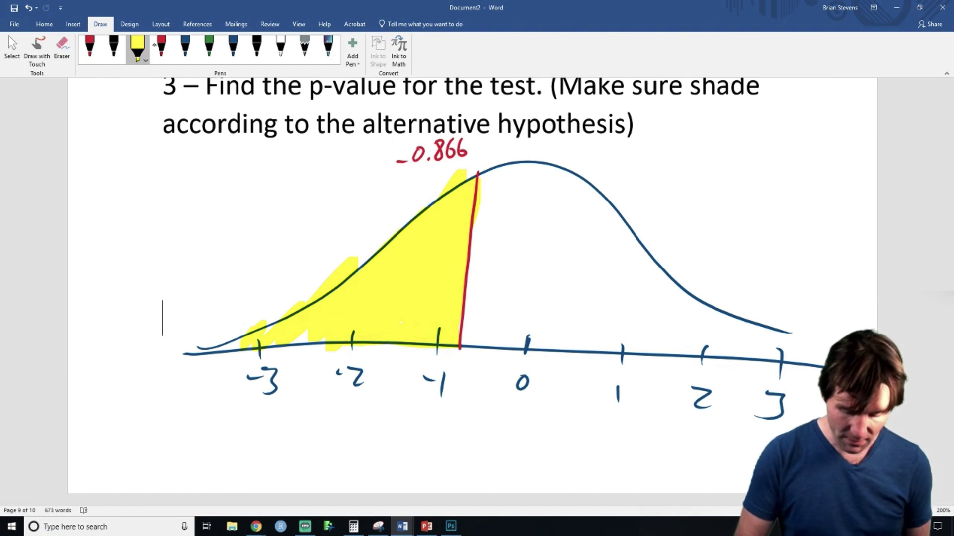
pyautogui.moveTo(246, 348)
pyautogui.mouseDown()
pyautogui.moveTo(303, 333)
pyautogui.moveTo(213, 342)
pyautogui.mouseUp()
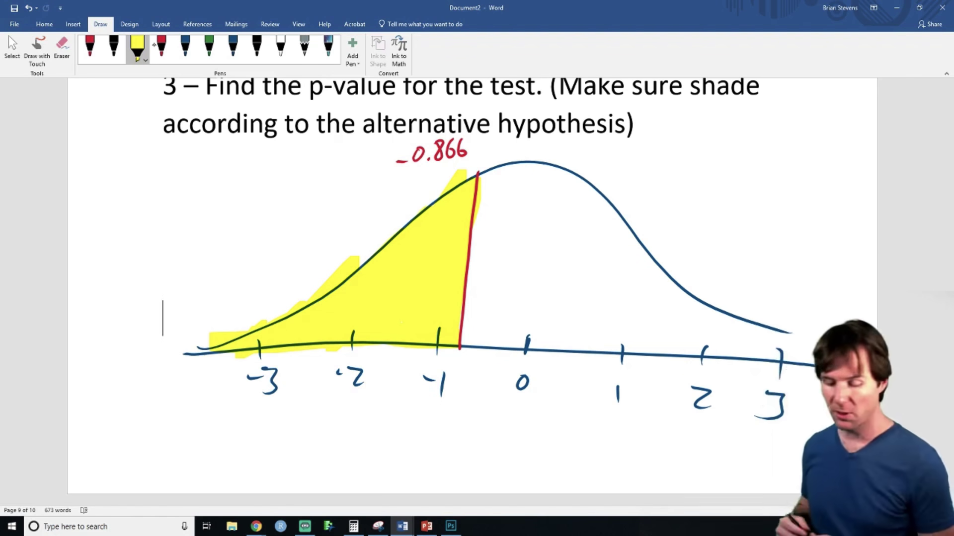
pyautogui.scroll(2, 305, 336)
# - Highlight the '<' in HA yellow and start step 4 with 'My p-value is'
pyautogui.scroll(10, 305, 337)
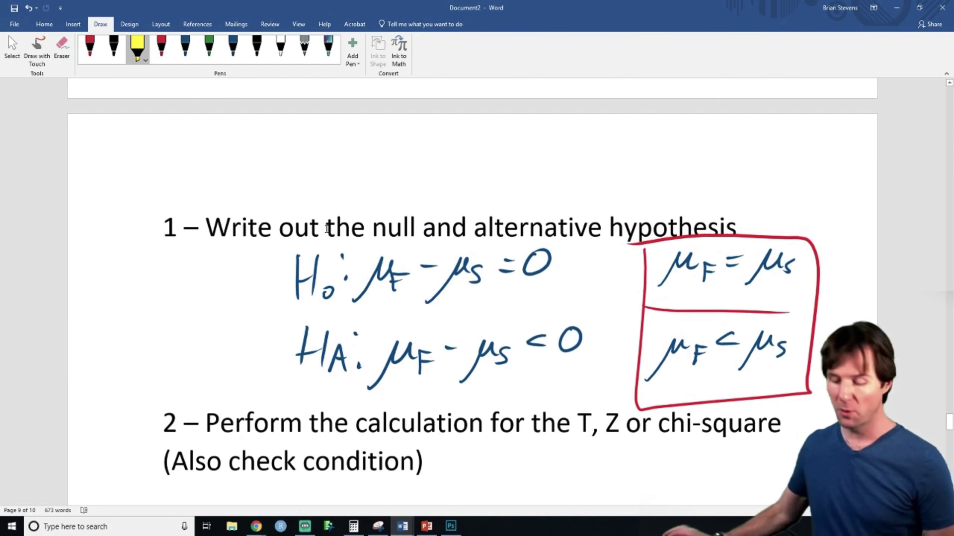
pyautogui.moveTo(532, 322)
pyautogui.mouseDown()
pyautogui.moveTo(521, 362)
pyautogui.moveTo(544, 378)
pyautogui.mouseUp()
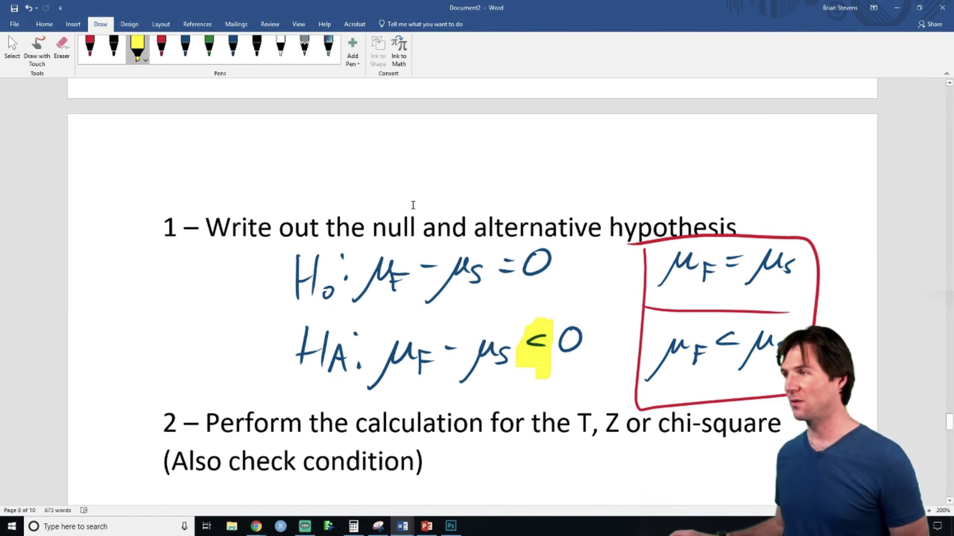
pyautogui.scroll(-10, 461, 266)
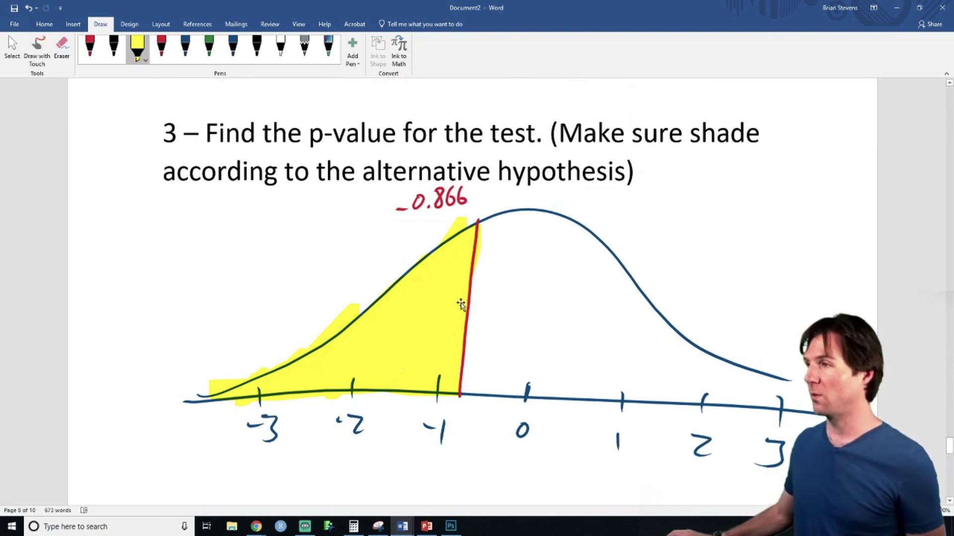
pyautogui.scroll(-5, 453, 303)
pyautogui.scroll(-3, 521, 308)
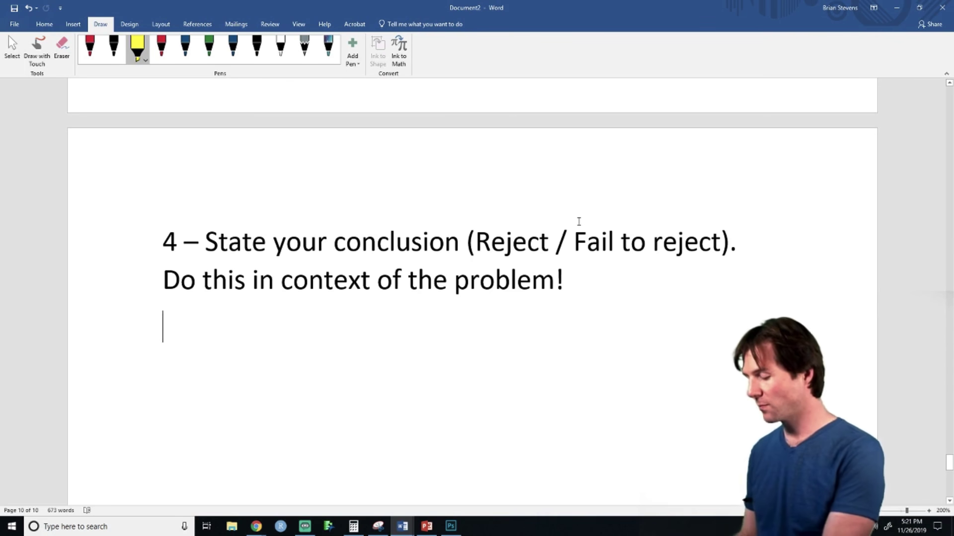
pyautogui.write('My p-value is')
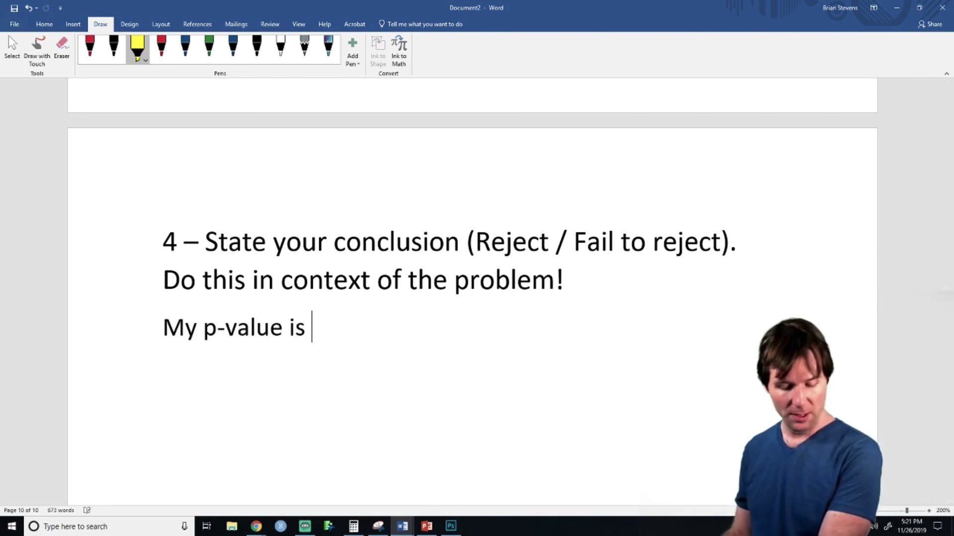
pyautogui.scroll(6, 550, 314)
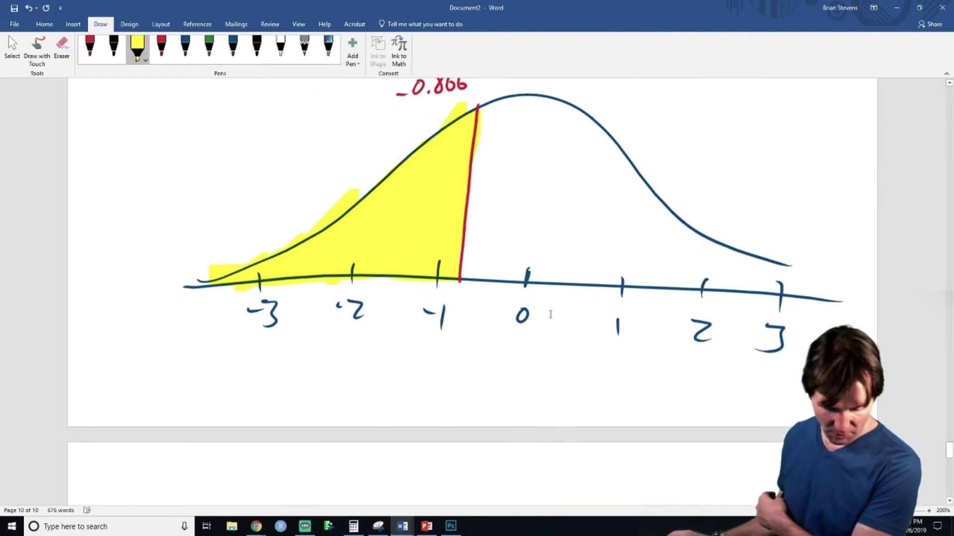
pyautogui.scroll(2, 550, 314)
pyautogui.moveTo(256, 526)
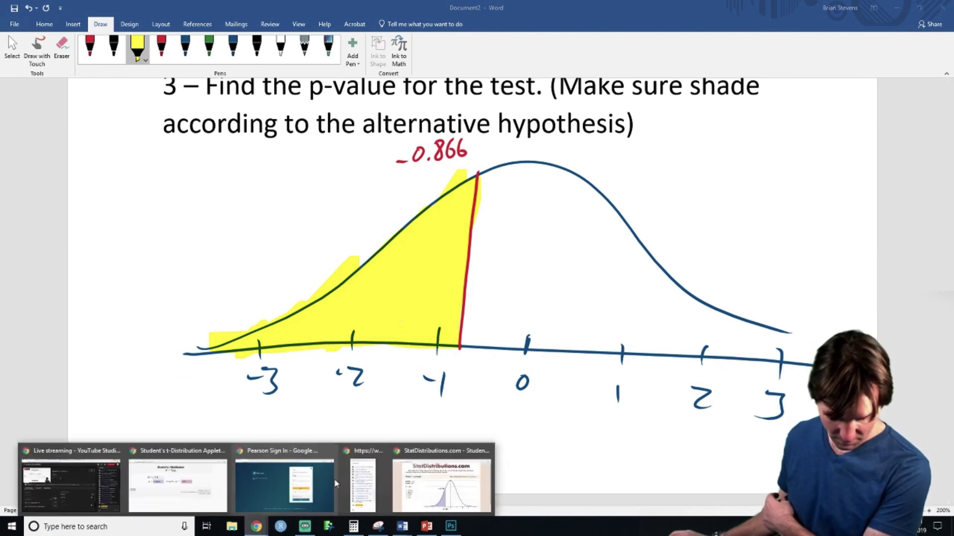
pyautogui.moveTo(430, 490)
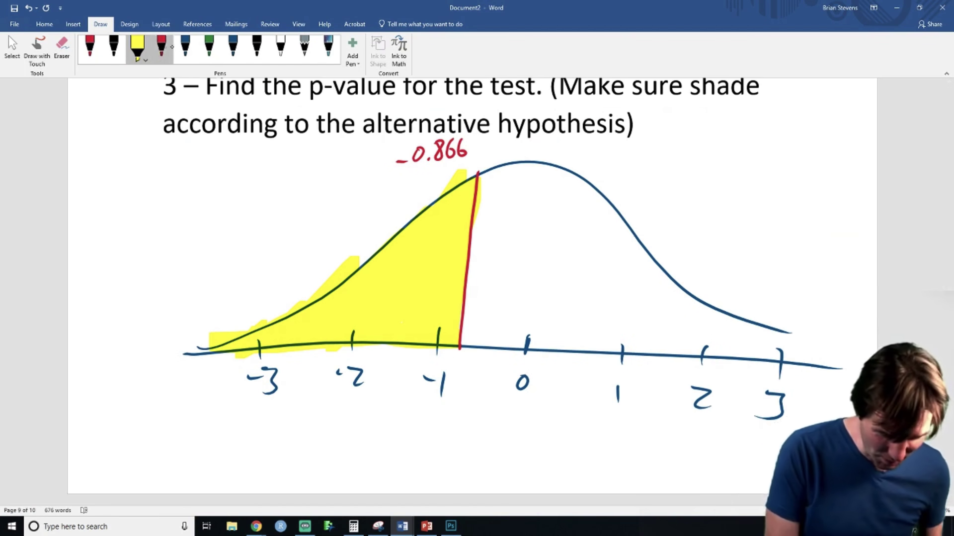
# - Handwrite 'p-value = 0.196' in dark blue ink beside the shaded curve
pyautogui.click(185, 48)
pyautogui.moveTo(225, 211)
pyautogui.mouseDown()
pyautogui.moveTo(250, 221)
pyautogui.moveTo(267, 204)
pyautogui.mouseUp()
pyautogui.moveTo(274, 213); pyautogui.dragTo(280, 216)
pyautogui.moveTo(287, 191)
pyautogui.mouseDown()
pyautogui.moveTo(299, 210)
pyautogui.moveTo(321, 196)
pyautogui.moveTo(356, 187)
pyautogui.mouseUp()
pyautogui.moveTo(342, 198)
pyautogui.mouseDown()
pyautogui.moveTo(365, 197)
pyautogui.moveTo(379, 180)
pyautogui.moveTo(394, 188)
pyautogui.mouseUp()
pyautogui.click(384, 194)
pyautogui.moveTo(394, 174)
pyautogui.mouseDown()
pyautogui.moveTo(405, 172)
pyautogui.moveTo(403, 192)
pyautogui.mouseUp()
pyautogui.moveTo(416, 171); pyautogui.dragTo(410, 185)
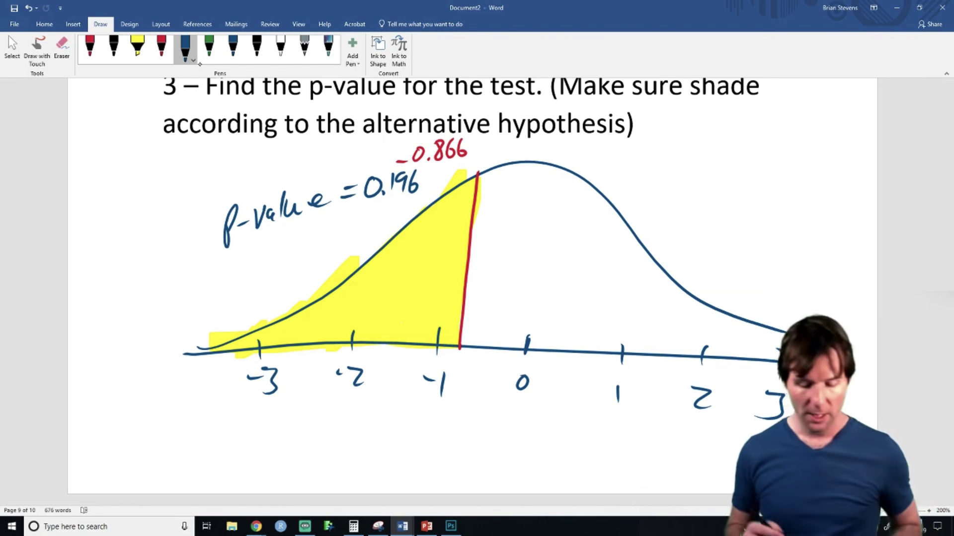
# - Draw green lines at -1 and +1, a 68% label and arrows on the curve
pyautogui.click(209, 49)
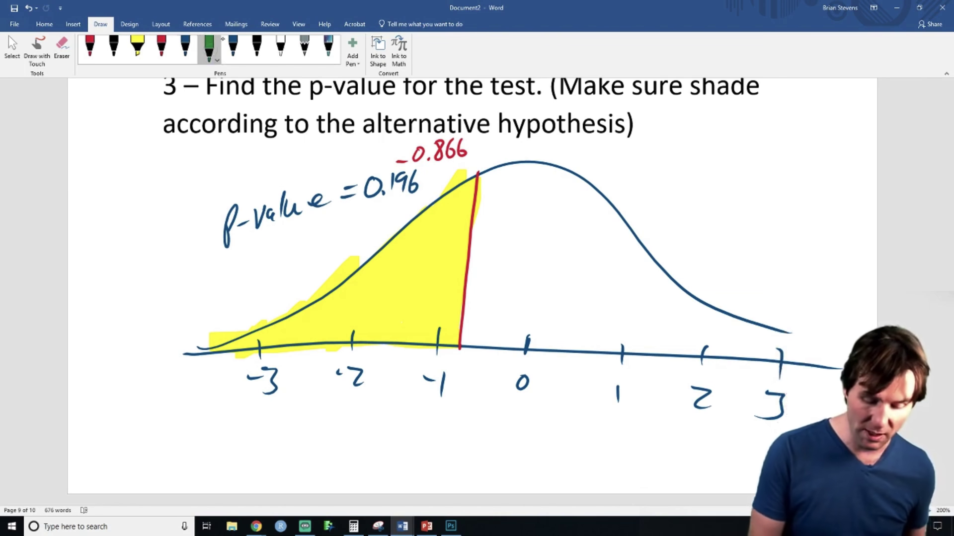
pyautogui.moveTo(436, 348); pyautogui.dragTo(447, 224)
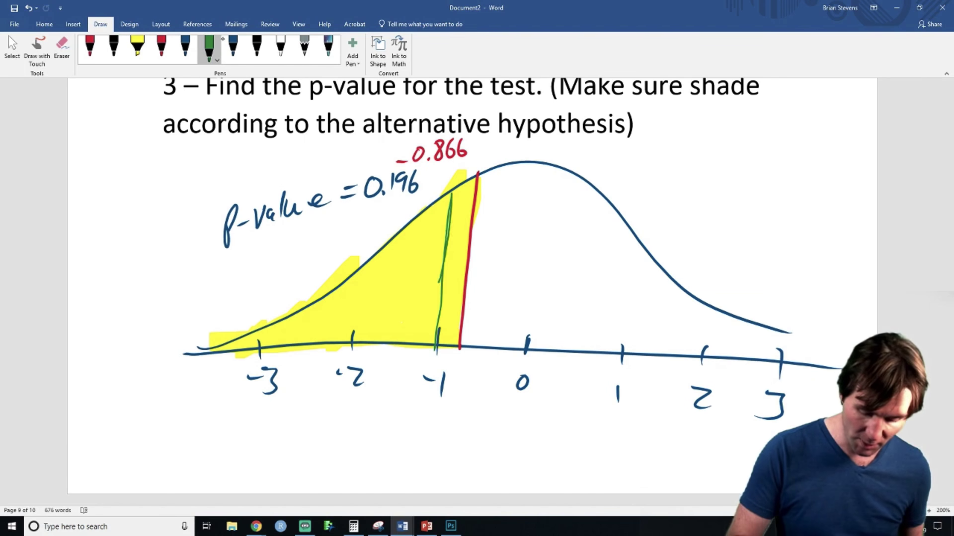
pyautogui.moveTo(437, 342); pyautogui.dragTo(450, 195)
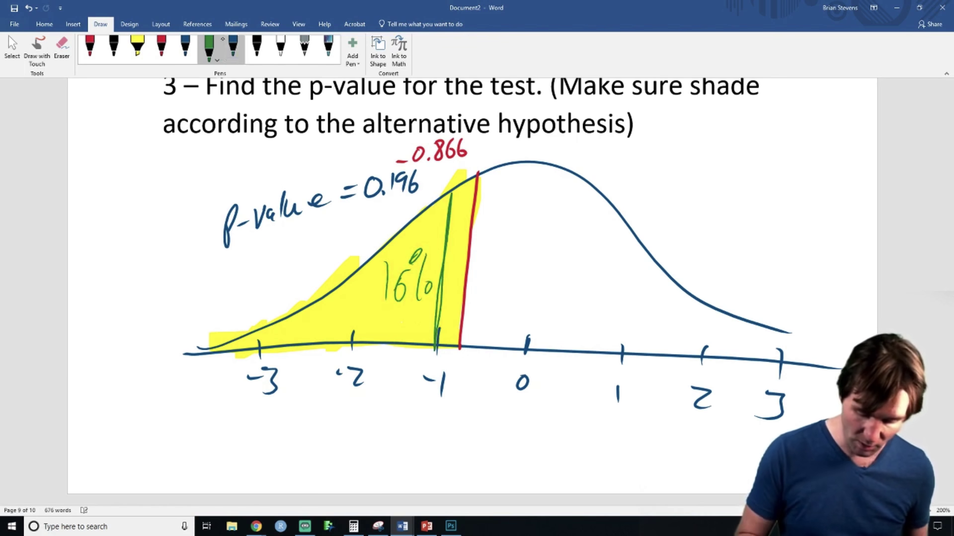
pyautogui.moveTo(452, 291)
pyautogui.mouseDown()
pyautogui.moveTo(481, 303)
pyautogui.moveTo(508, 296)
pyautogui.mouseUp()
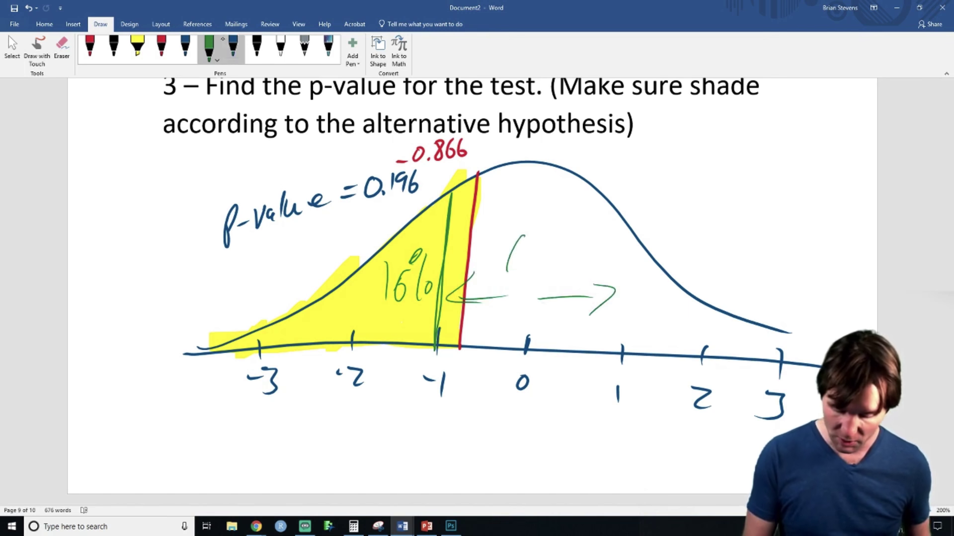
pyautogui.moveTo(508, 268); pyautogui.dragTo(512, 256)
pyautogui.moveTo(555, 237)
pyautogui.mouseDown()
pyautogui.moveTo(545, 259)
pyautogui.moveTo(553, 233)
pyautogui.mouseUp()
pyautogui.moveTo(566, 234); pyautogui.dragTo(577, 227)
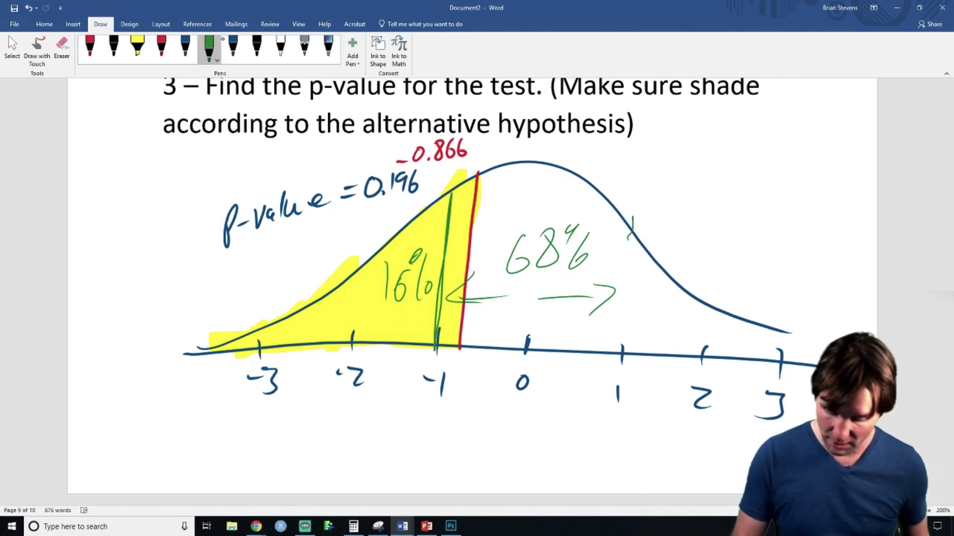
pyautogui.moveTo(632, 218); pyautogui.dragTo(626, 363)
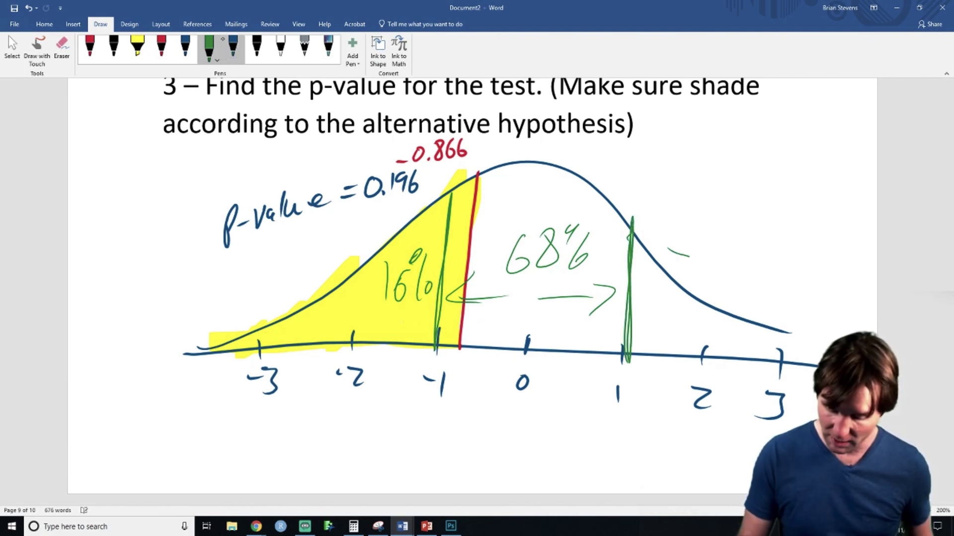
pyautogui.moveTo(688, 257); pyautogui.dragTo(804, 269)
pyautogui.moveTo(753, 252); pyautogui.dragTo(810, 271)
pyautogui.moveTo(810, 271); pyautogui.dragTo(755, 276)
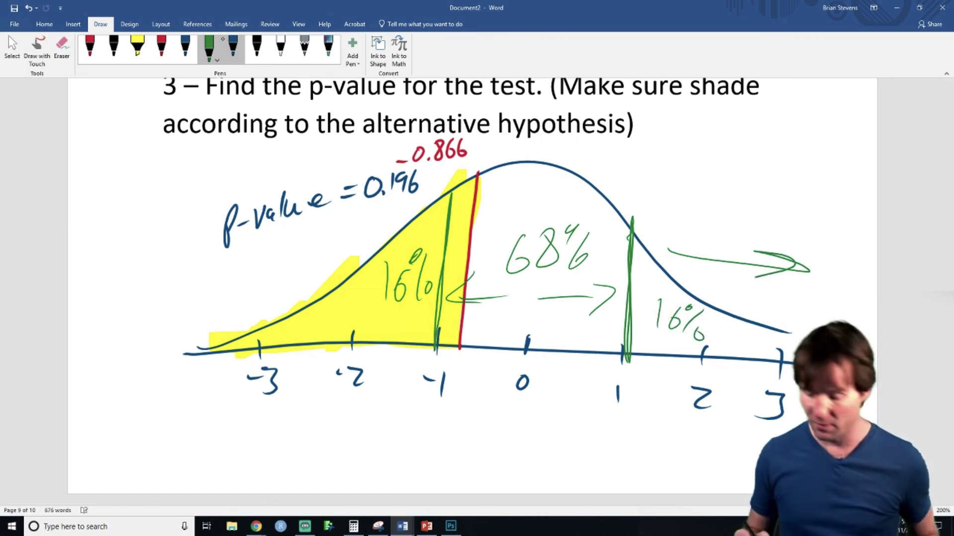
# - Undo all the green ink strokes, leaving the original sketch
pyautogui.hotkey('ctrl', 'z')
pyautogui.hotkey('ctrl', 'z')
pyautogui.hotkey('ctrl', 'z')
pyautogui.hotkey('ctrl', 'z')
pyautogui.hotkey('ctrl', 'z')
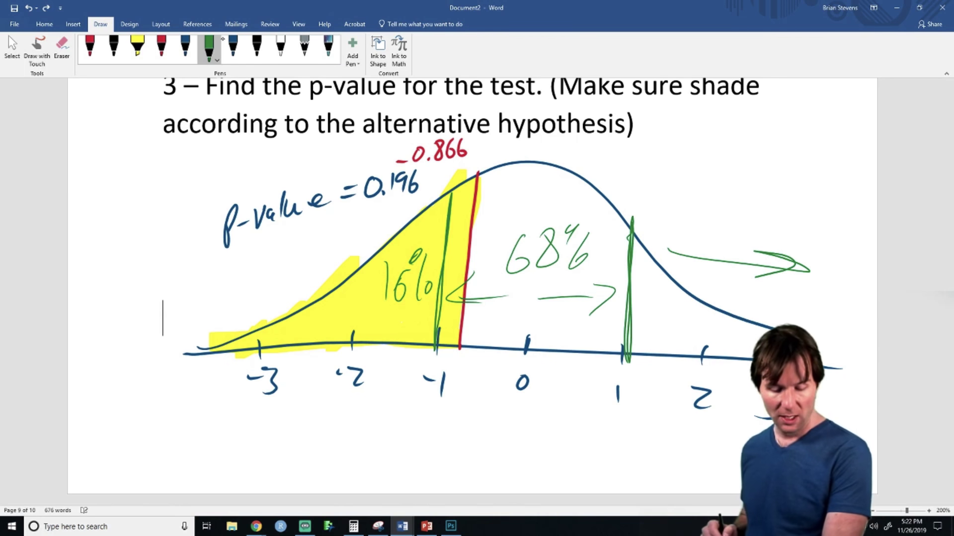
pyautogui.hotkey('ctrl', 'z')
pyautogui.hotkey('ctrl', 'z')
pyautogui.hotkey('ctrl', 'z')
pyautogui.hotkey('ctrl', 'z')
pyautogui.hotkey('ctrl', 'z')
pyautogui.hotkey('ctrl', 'z')
pyautogui.hotkey('ctrl', 'z')
pyautogui.hotkey('ctrl', 'z')
pyautogui.hotkey('ctrl', 'z')
pyautogui.hotkey('ctrl', 'z')
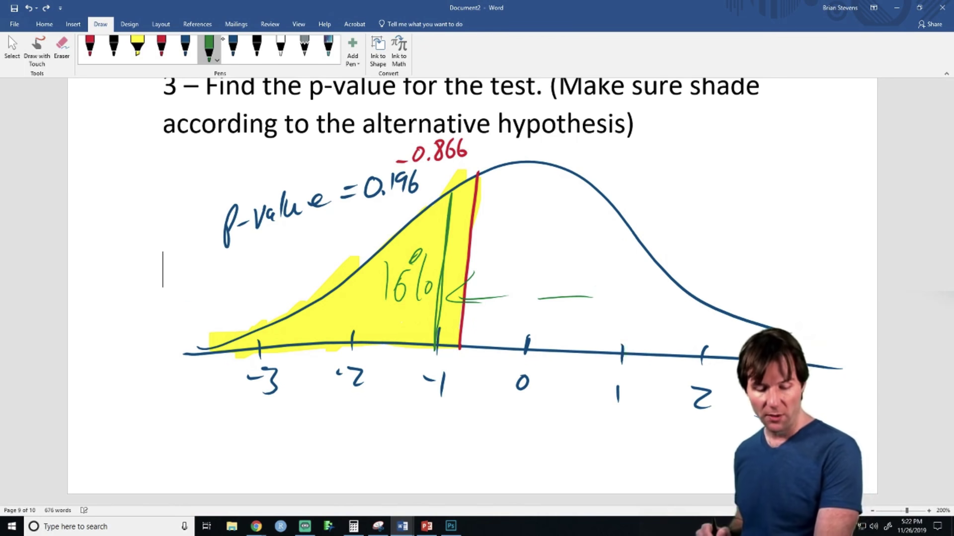
pyautogui.hotkey('ctrl', 'z')
pyautogui.hotkey('ctrl', 'z')
pyautogui.hotkey('ctrl', 'z')
pyautogui.hotkey('ctrl', 'z')
pyautogui.hotkey('ctrl', 'z')
pyautogui.hotkey('ctrl', 'z')
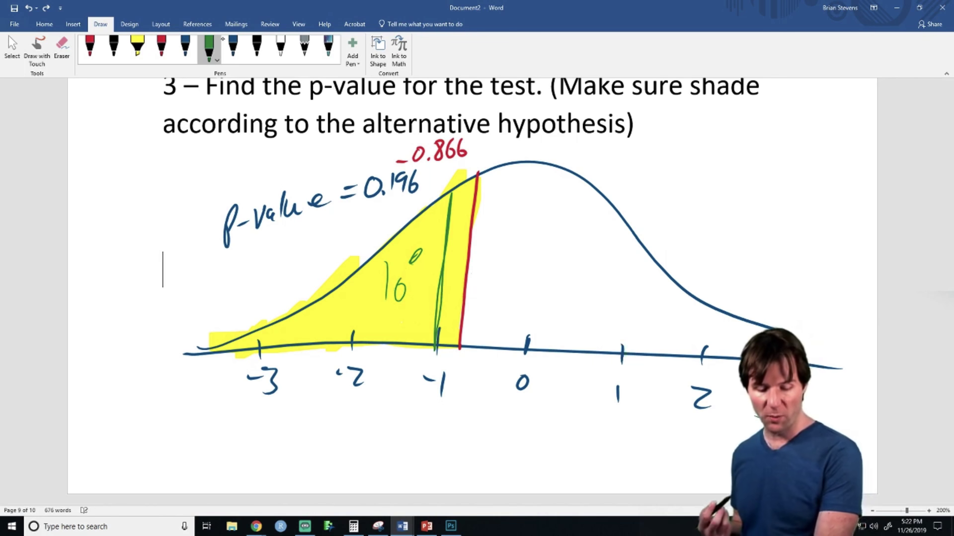
pyautogui.hotkey('ctrl', 'z')
pyautogui.hotkey('ctrl', 'z')
pyautogui.hotkey('ctrl', 'z')
pyautogui.hotkey('ctrl', 'z')
pyautogui.hotkey('ctrl', 'z')
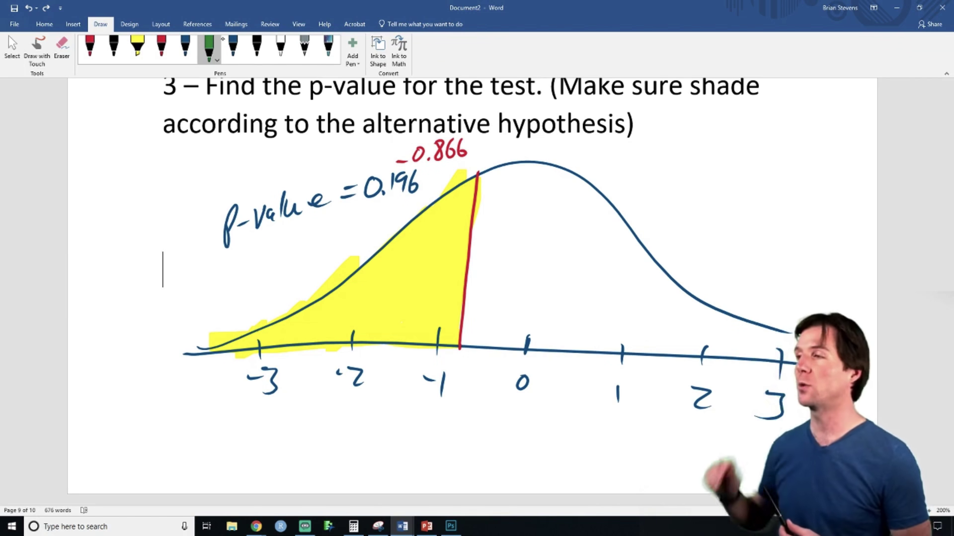
# - Complete step 4: 0.196 exceeds alpha 0.05, so we fail to reject the null hypothesis
pyautogui.scroll(-3, 134, 251)
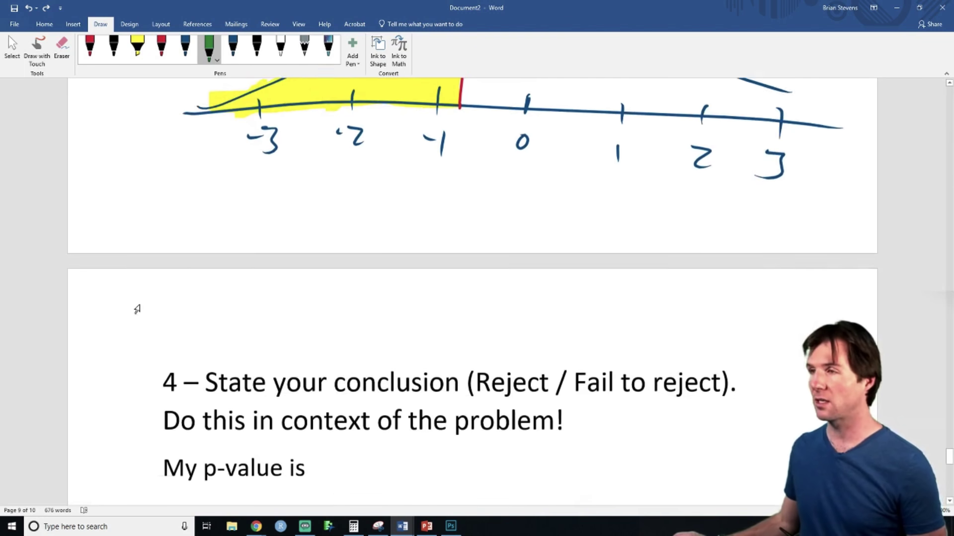
pyautogui.scroll(-5, 132, 298)
pyautogui.scroll(-2, 130, 306)
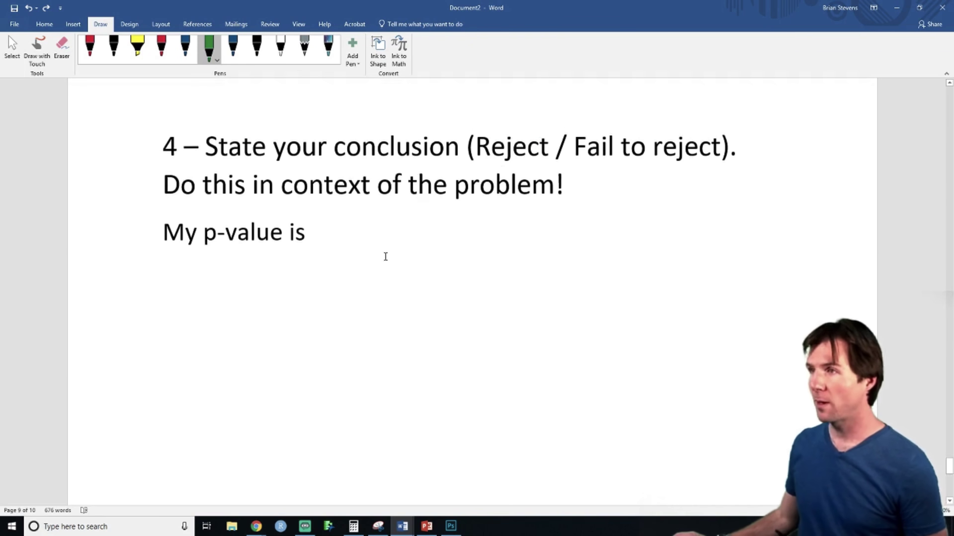
pyautogui.write('0.')
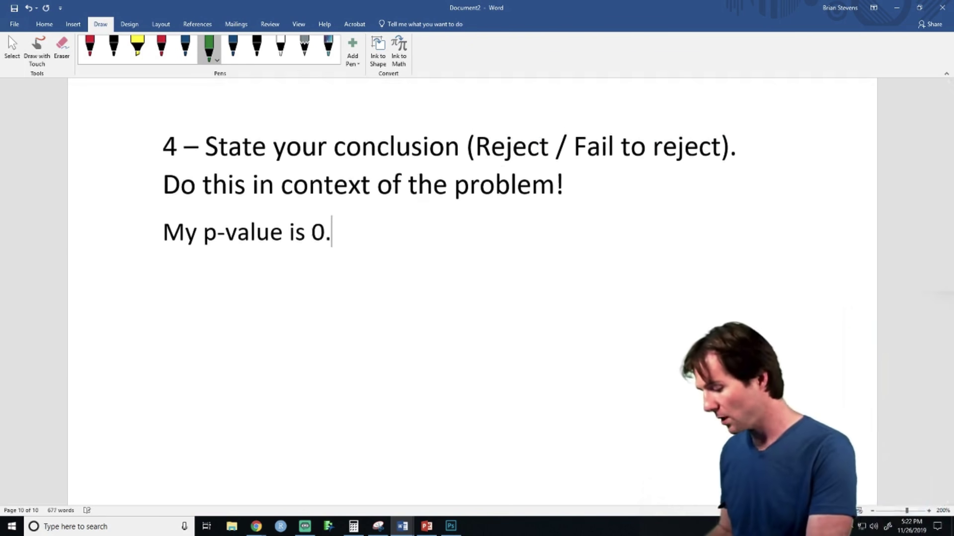
pyautogui.write('196 which i')
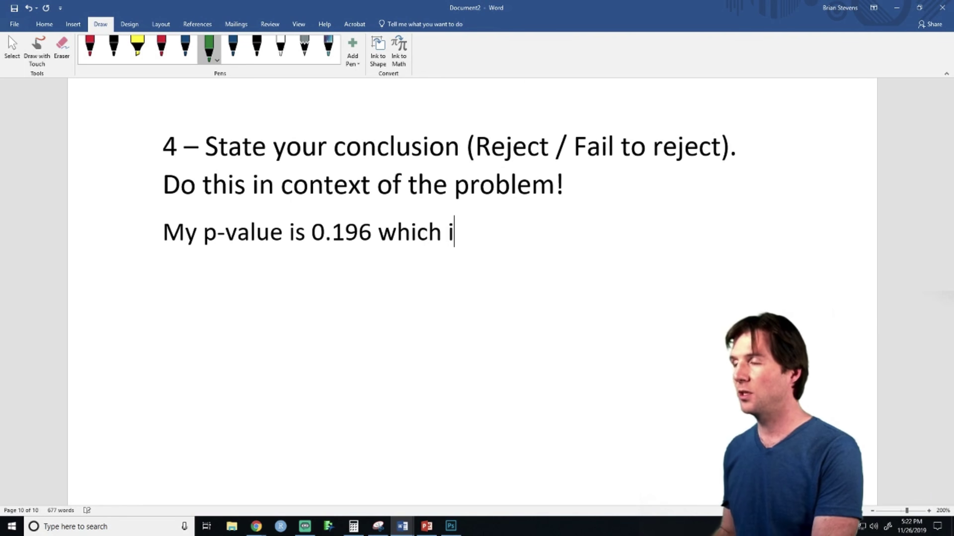
pyautogui.write('s larger than ')
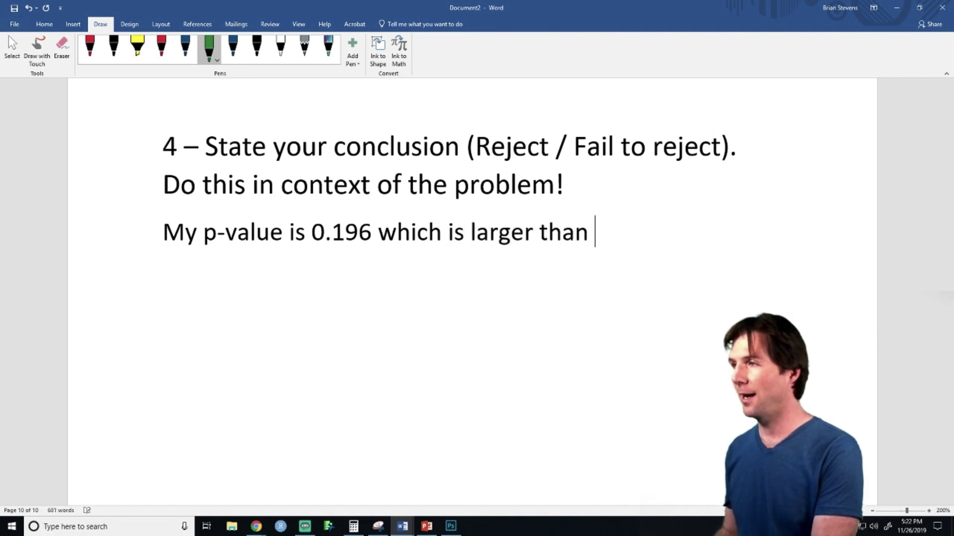
pyautogui.write('alpha of 0.0')
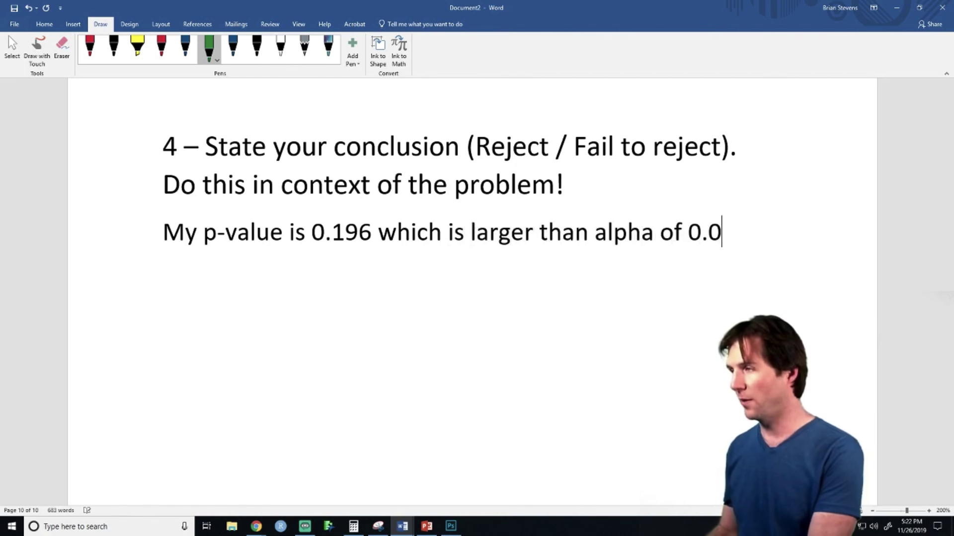
pyautogui.write('5. ')
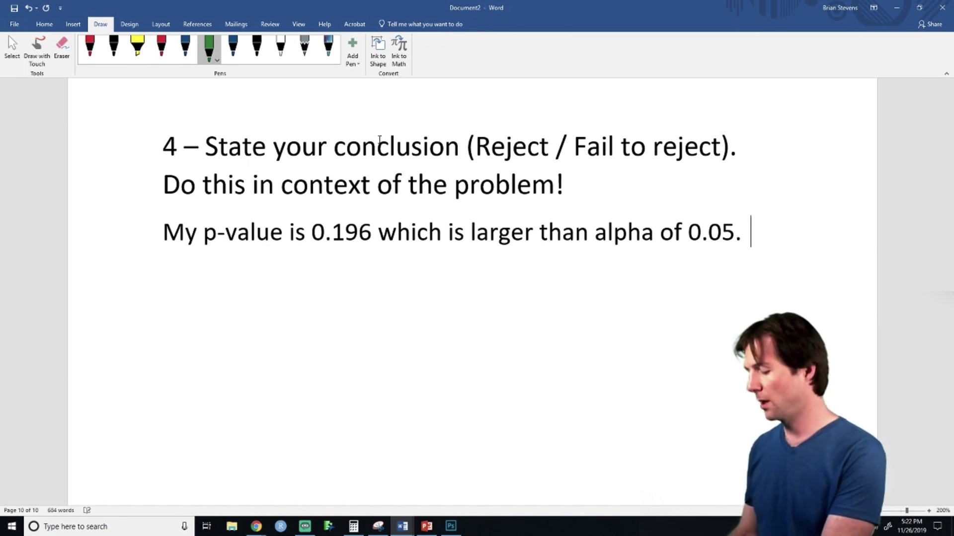
pyautogui.write('Becuse')
pyautogui.press('BackSpace')
pyautogui.press('BackSpace')
pyautogui.press('BackSpace')
pyautogui.write('ause')
pyautogui.press('BackSpace')
pyautogui.press('BackSpace')
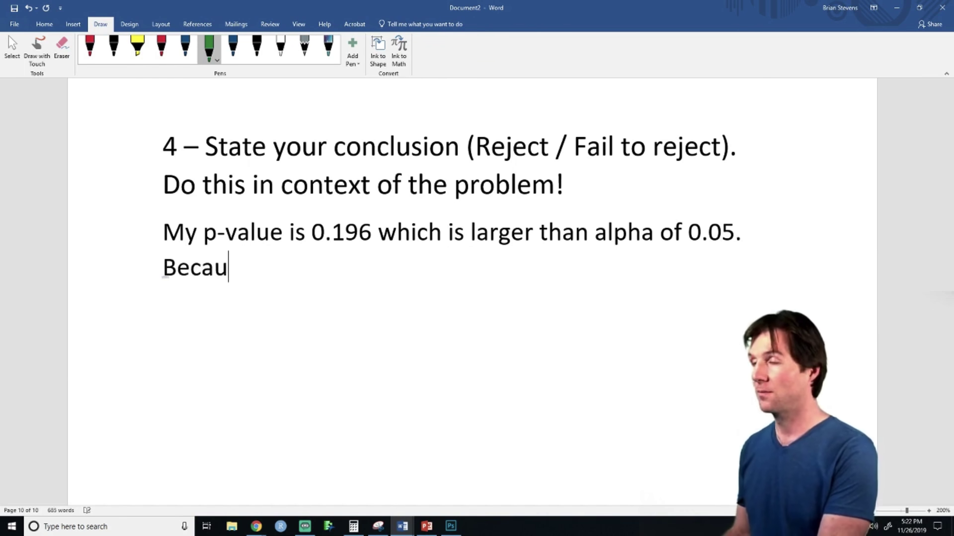
pyautogui.write('se of this w')
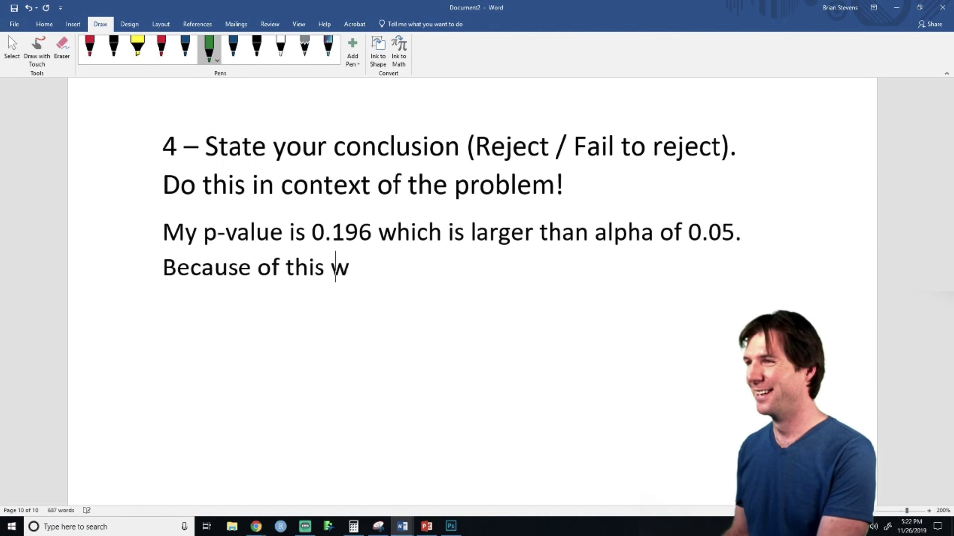
pyautogui.write('e will fail to re')
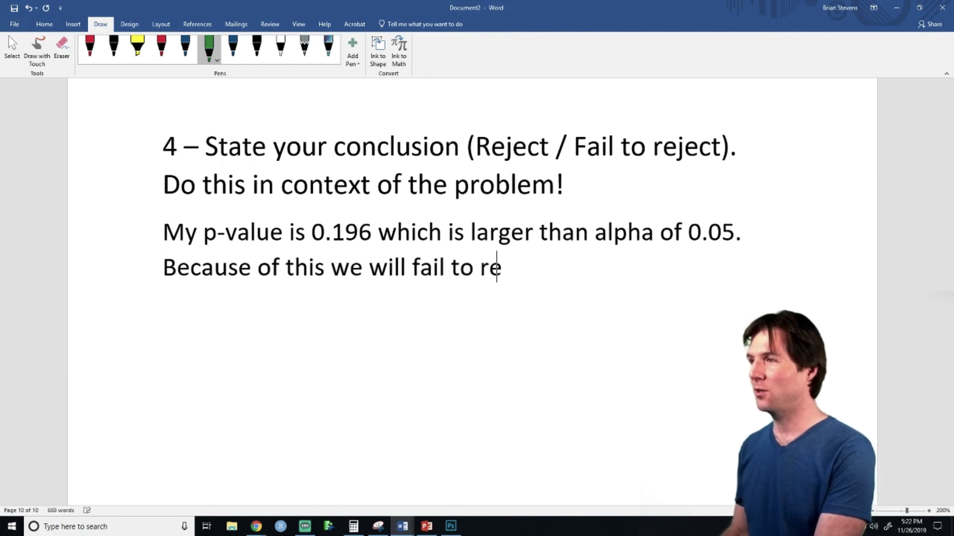
pyautogui.write('ject the null hy')
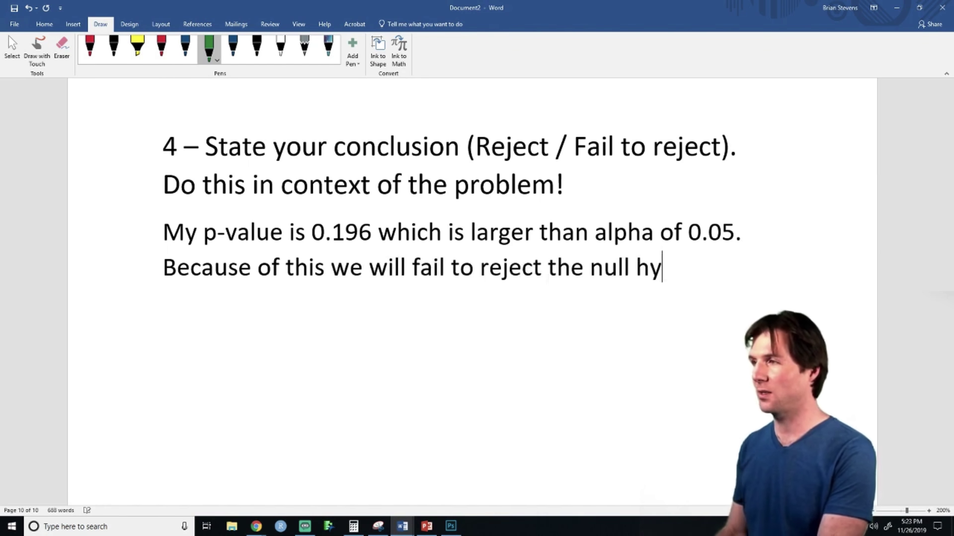
pyautogui.write('pothesis.')
# - Add the line 'We do not have evidence that there is a difference between the true mean of freshman and senior he…'
pyautogui.press('Return')
pyautogui.write('We')
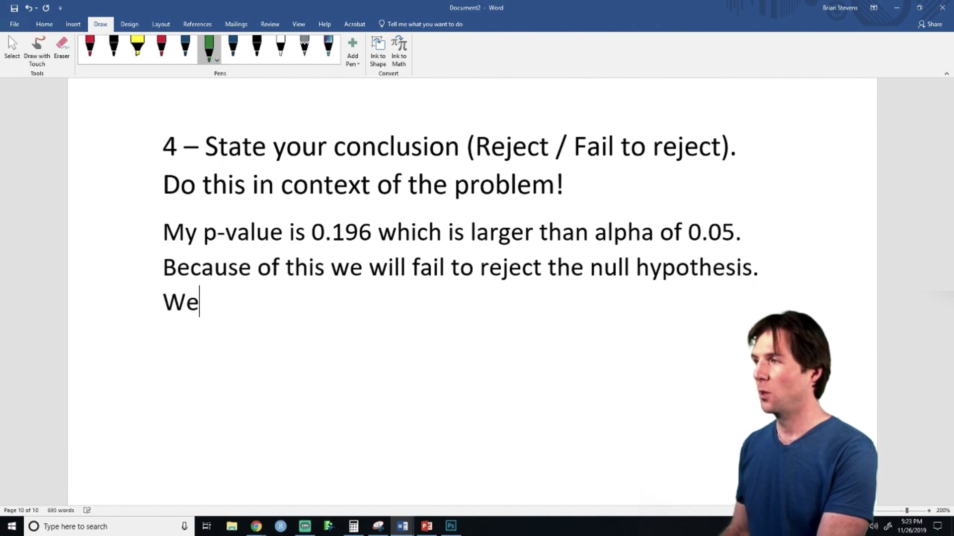
pyautogui.write(' do not have evidence ')
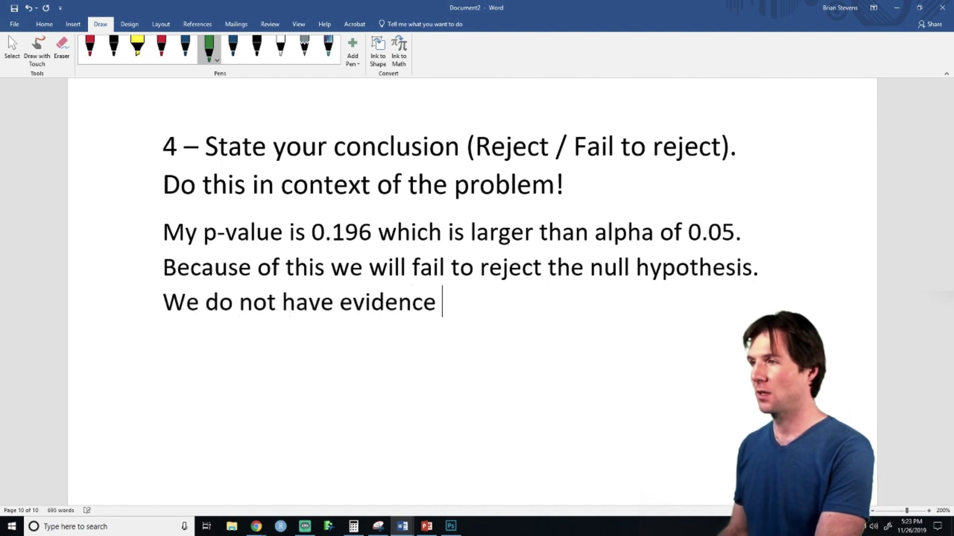
pyautogui.write('that there is a di')
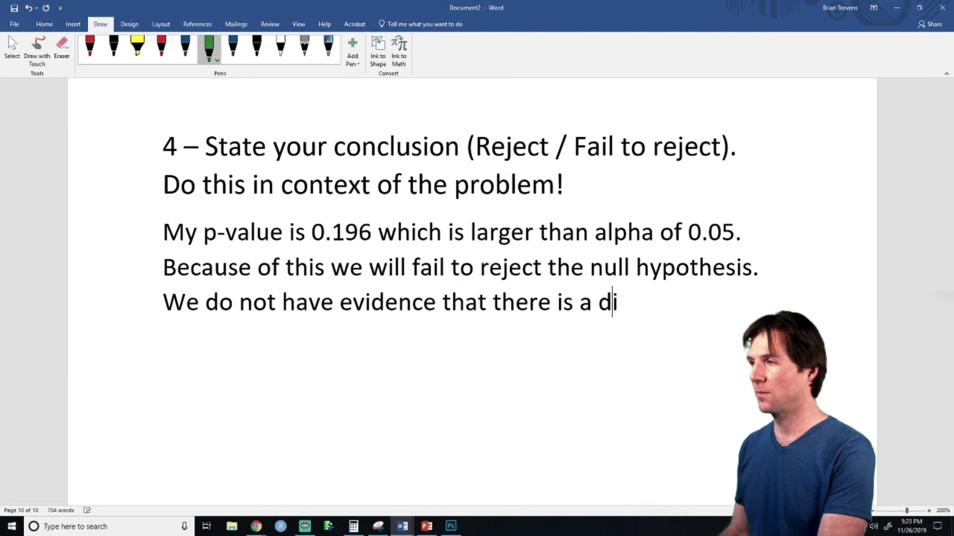
pyautogui.write('fference between ')
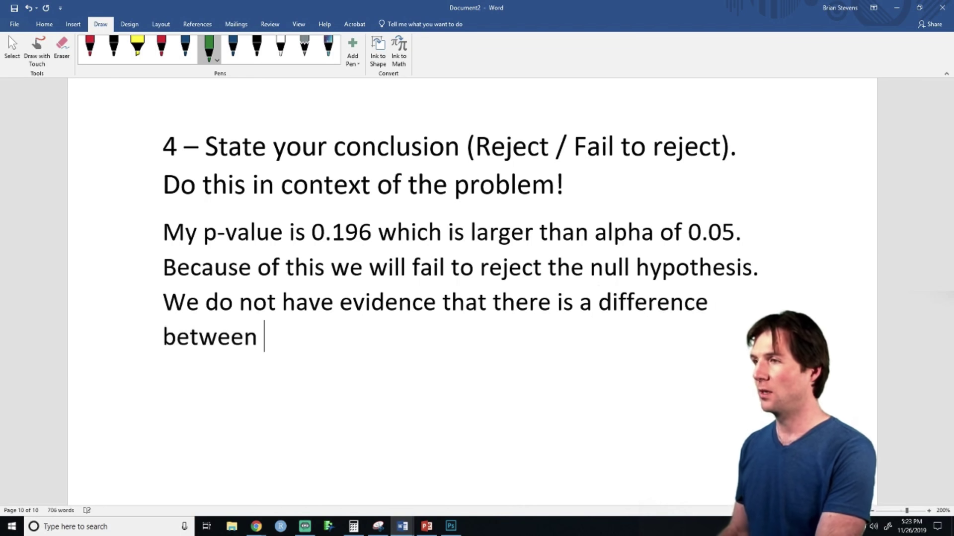
pyautogui.write('the true mean of ')
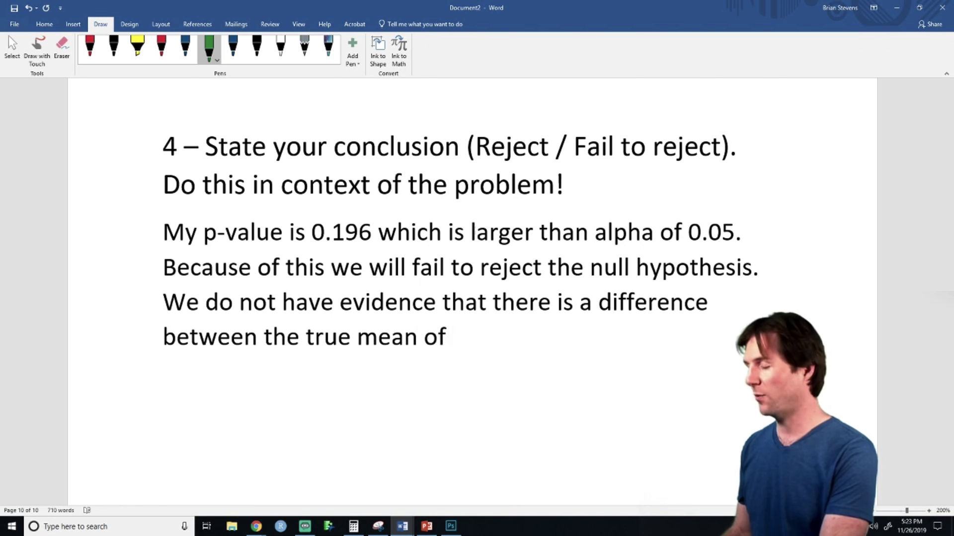
pyautogui.write('freshamn')
pyautogui.press('BackSpace')
pyautogui.press('Left')
pyautogui.press('BackSpace')
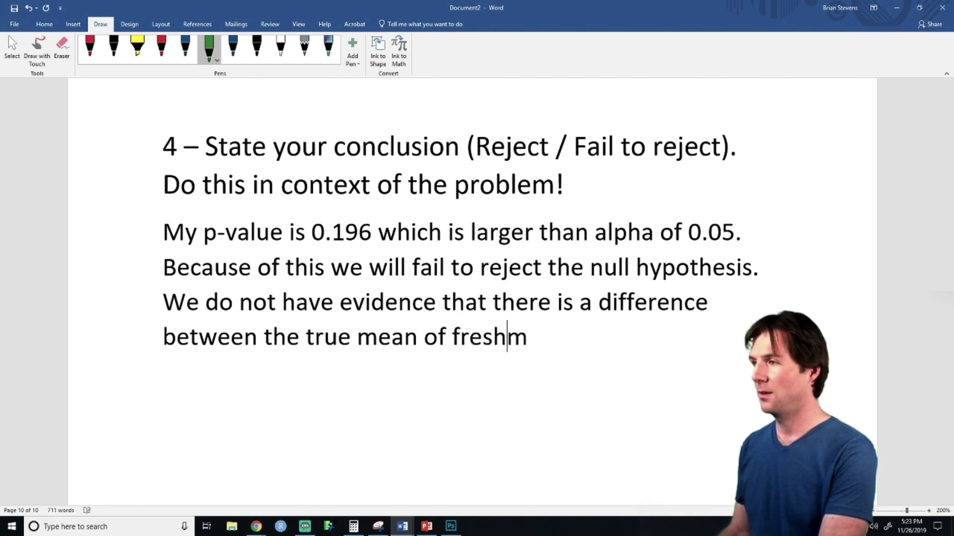
pyautogui.press('Right')
pyautogui.write('an and senior')
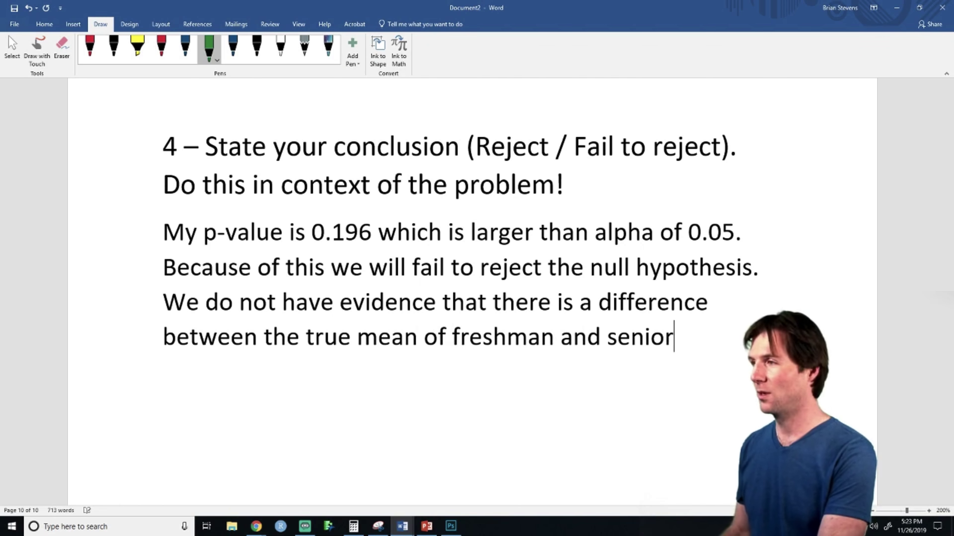
pyautogui.write(' heigh')
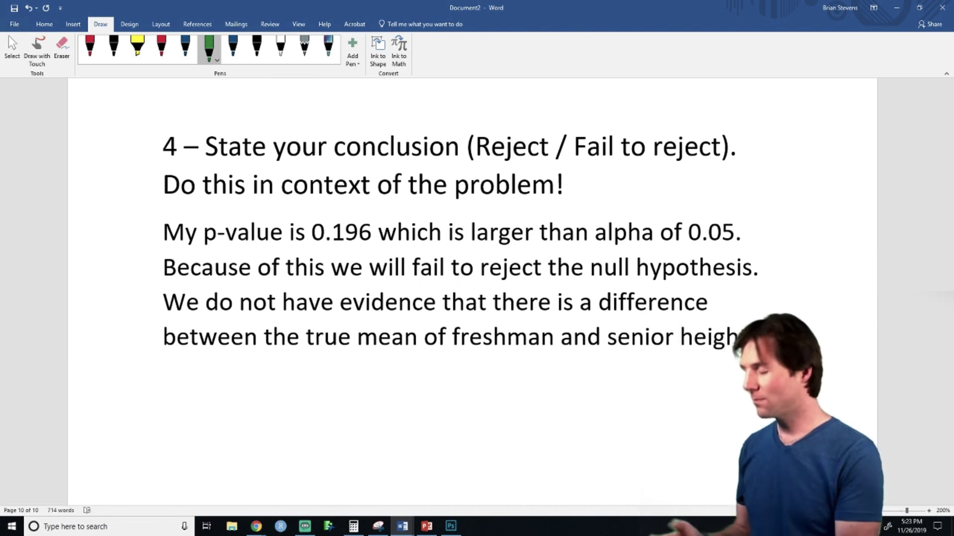